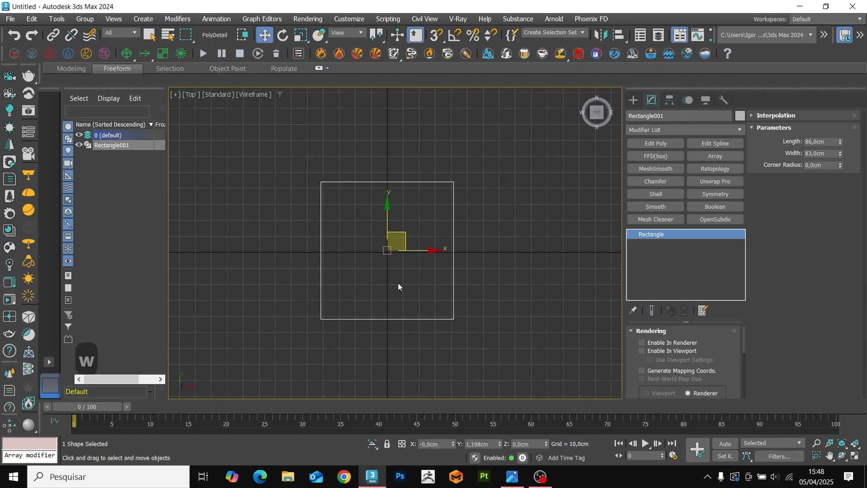
# Add an Edit Spline modifier to the rectangle and convert all of its vertices to Corner.
pyautogui.moveTo(402, 256); pyautogui.dragTo(399, 261, button='middle')
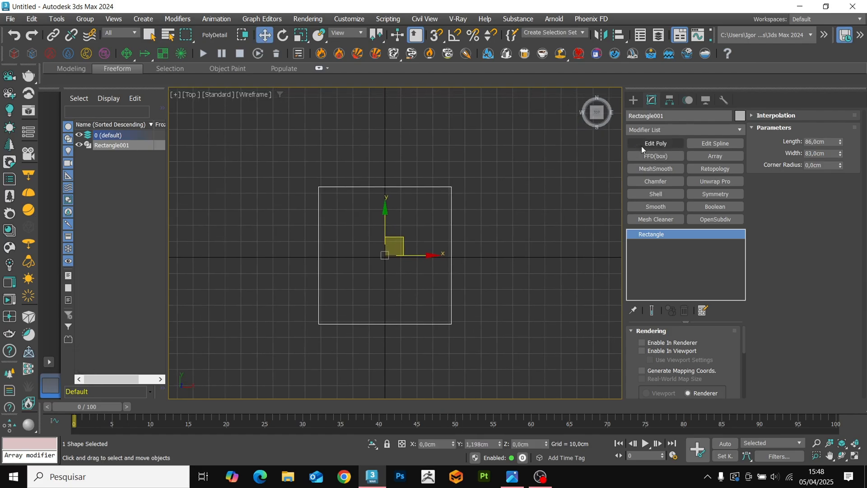
pyautogui.click(696, 142)
pyautogui.press('1')
pyautogui.hotkey('ctrl', 'a')
pyautogui.moveTo(457, 264); pyautogui.dragTo(439, 314, button='middle')
pyautogui.rightClick(462, 197)
pyautogui.click(435, 138)
# Delete the lower segment of the rectangle so the spline becomes an open U shape.
pyautogui.press('2')
pyautogui.click(423, 297)
pyautogui.press('Delete')
# Fillet the two upper corners of the open spline into large arcs.
pyautogui.press('1')
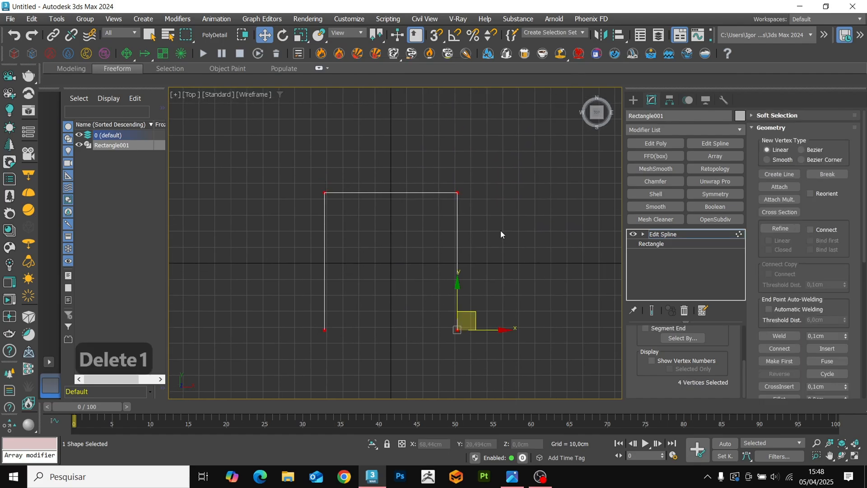
pyautogui.scroll(-4, 774, 292)
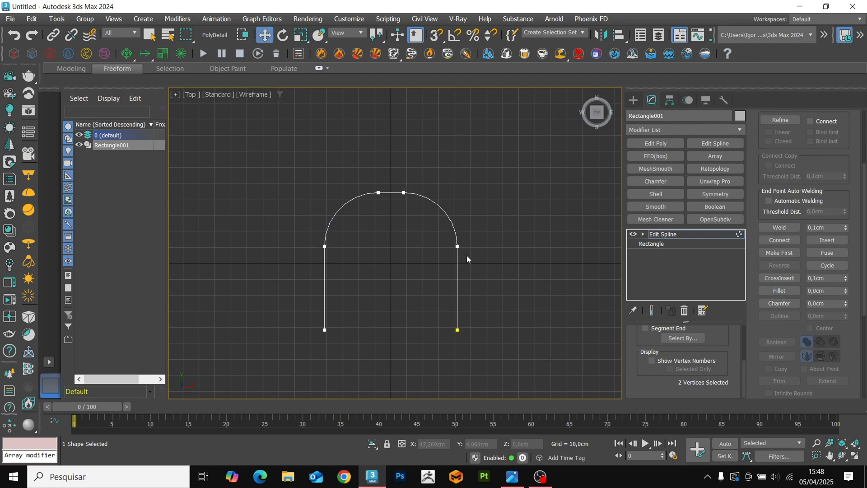
pyautogui.keyDown('alt'); pyautogui.moveTo(467, 255); pyautogui.dragTo(419, 272, button='middle'); pyautogui.keyUp('alt')
pyautogui.press('1')
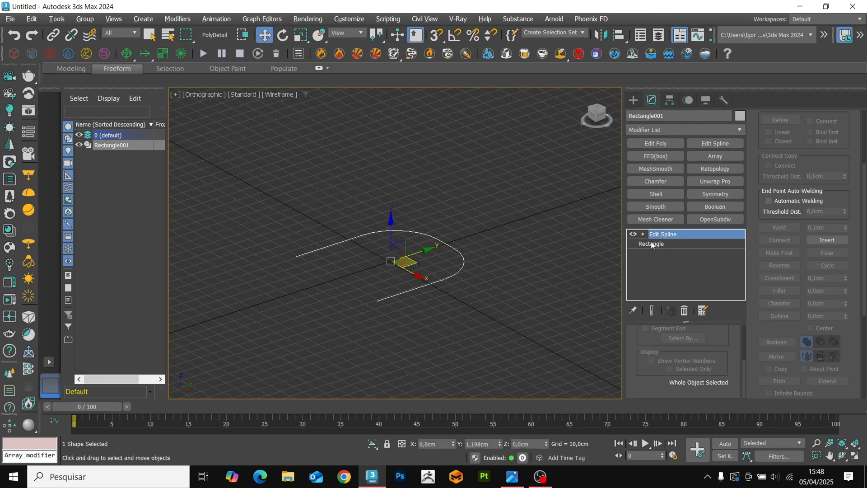
# Enable the base rectangle in renderer and viewport, using the Rectangular cross-section.
pyautogui.click(651, 243)
pyautogui.click(676, 352)
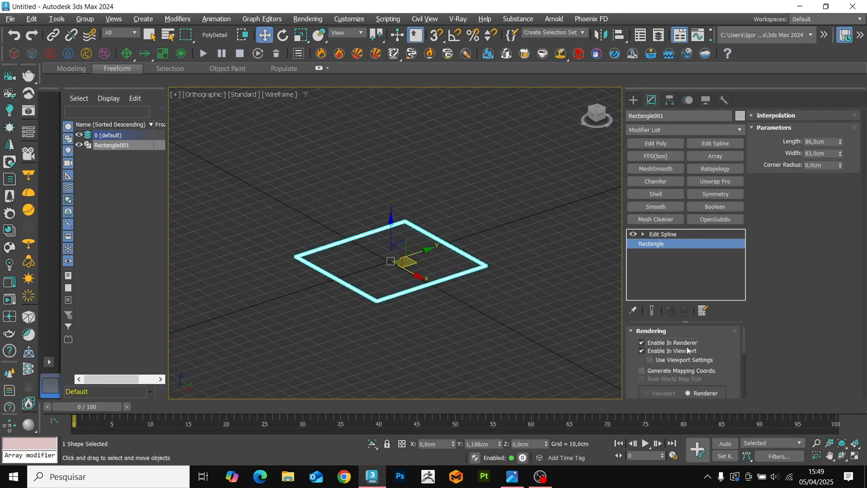
pyautogui.scroll(-4, 721, 352)
pyautogui.click(668, 364)
pyautogui.scroll(-1, 656, 357)
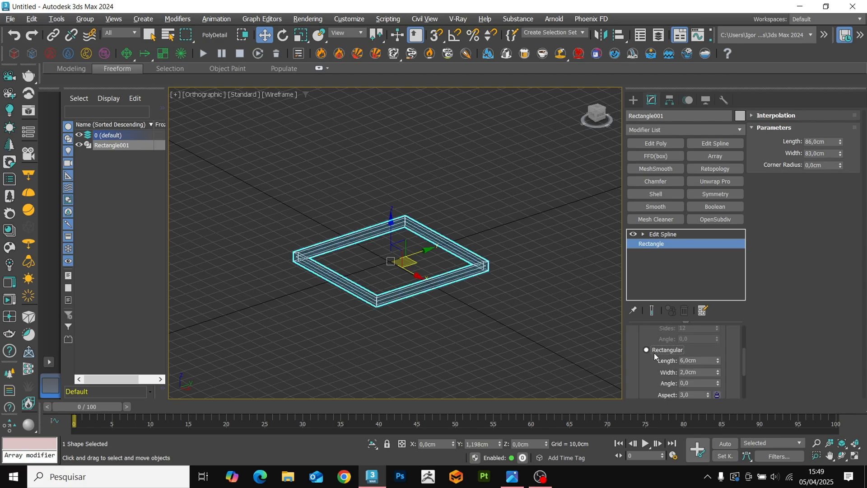
# Display the model shaded and set the rectangular cross-section to width 3 cm and length 55 cm.
pyautogui.press('F3')
pyautogui.keyDown('alt'); pyautogui.moveTo(456, 290); pyautogui.dragTo(486, 297, button='middle'); pyautogui.keyUp('alt')
pyautogui.scroll(2, 409, 293)
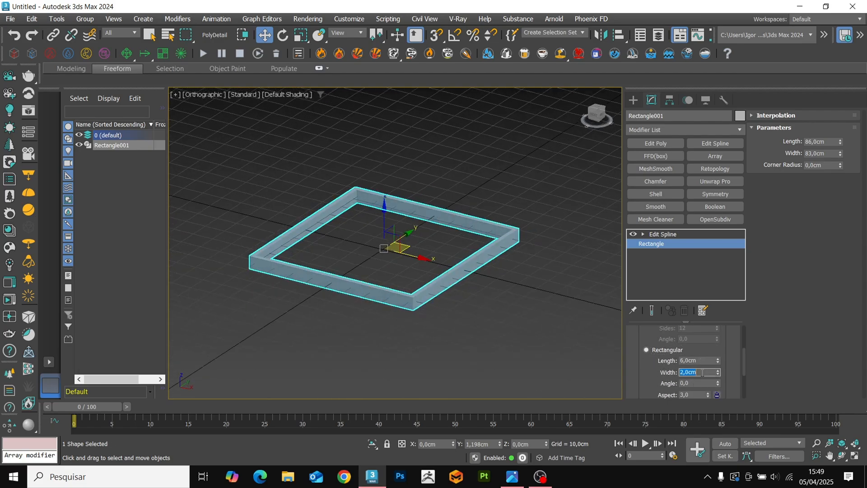
pyautogui.write('3')
pyautogui.press('Return')
pyautogui.write('55')
pyautogui.press('Return')
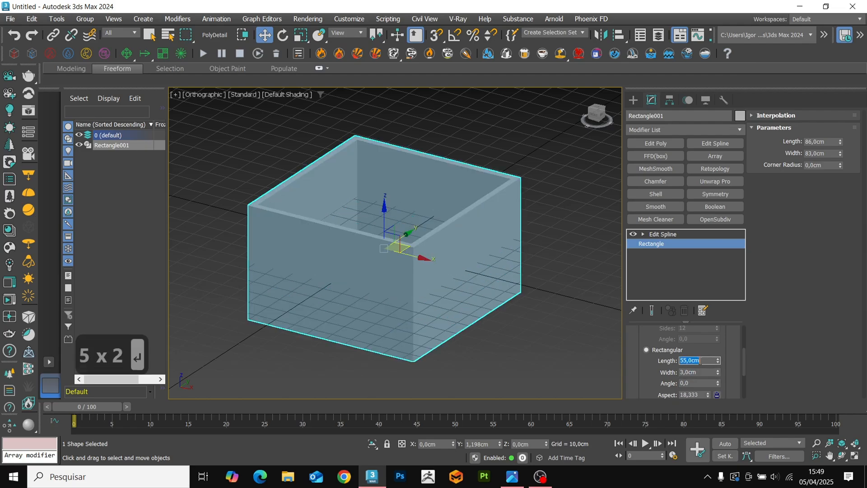
# Return to the Edit Spline level of the stack and display the shape with edged faces.
pyautogui.click(662, 235)
pyautogui.moveTo(518, 248)
pyautogui.keyDown('alt'); pyautogui.mouseDown(button='middle')
pyautogui.moveTo(492, 241)
pyautogui.moveTo(445, 265)
pyautogui.moveTo(479, 267)
pyautogui.mouseUp(button='middle'); pyautogui.keyUp('alt')
pyautogui.press('F4')
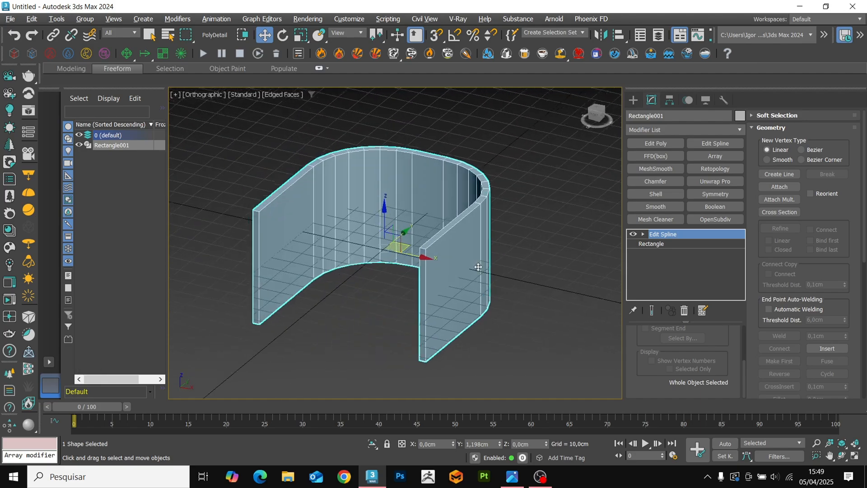
# Raise the U-shaped wall in the front view to a height of about 29.8 cm.
pyautogui.press('f')
pyautogui.scroll(-2, 402, 228)
pyautogui.moveTo(401, 228); pyautogui.dragTo(406, 134, button='middle')
pyautogui.moveTo(416, 170)
pyautogui.keyDown('alt'); pyautogui.mouseDown(button='middle')
pyautogui.moveTo(409, 277)
pyautogui.moveTo(458, 299)
pyautogui.moveTo(390, 294)
pyautogui.mouseUp(button='middle'); pyautogui.keyUp('alt')
pyautogui.press('F3')
pyautogui.press('F4')
# Add an Edit Poly modifier to the U-shaped wall and switch to edge selection.
pyautogui.keyDown('alt'); pyautogui.moveTo(478, 199); pyautogui.dragTo(472, 218, button='middle'); pyautogui.keyUp('alt')
pyautogui.keyDown('alt'); pyautogui.moveTo(526, 257); pyautogui.dragTo(456, 230, button='middle'); pyautogui.keyUp('alt')
pyautogui.press('2')
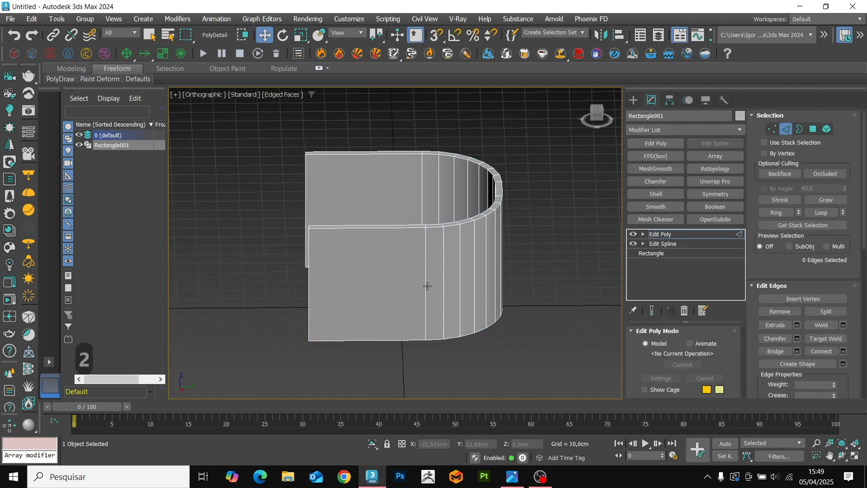
# Connect the ring of vertical edges around the wall with 2 segments and a pinch of 50.
pyautogui.click(428, 287)
pyautogui.moveTo(435, 298); pyautogui.dragTo(439, 281, button='middle')
pyautogui.hotkey('ctrl', 'r')
pyautogui.hotkey('ctrl', 'c')
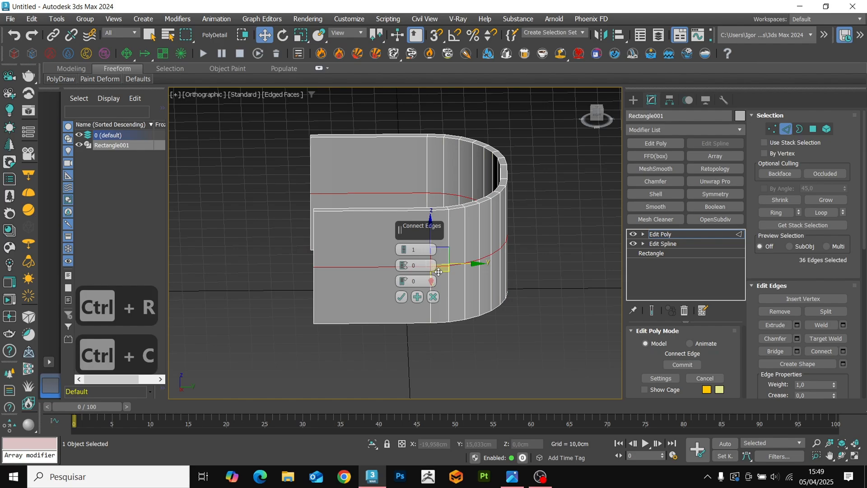
pyautogui.click(405, 250)
pyautogui.moveTo(402, 258); pyautogui.dragTo(393, 193)
pyautogui.keyDown('alt'); pyautogui.moveTo(377, 265); pyautogui.dragTo(357, 249, button='middle'); pyautogui.keyUp('alt')
pyautogui.click(415, 265)
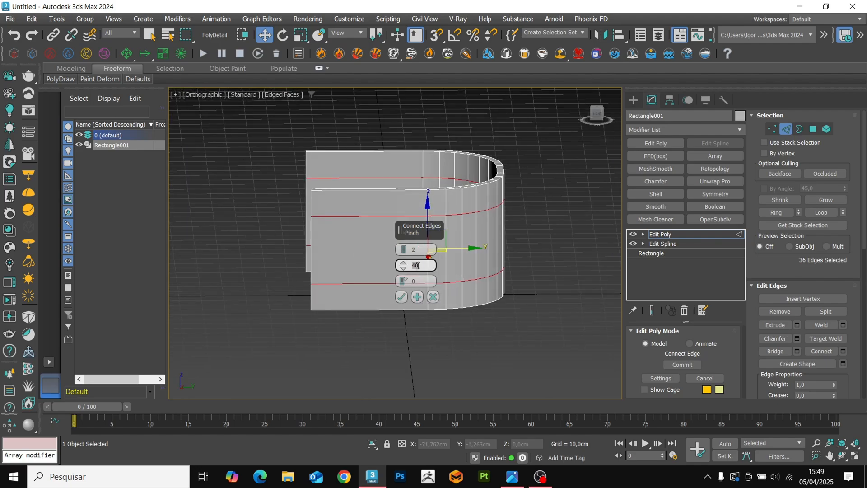
pyautogui.write('50')
pyautogui.press('Return')
pyautogui.click(402, 297)
# Connect the horizontal edges of the near straight side with 1 segment and a slide of -65.
pyautogui.keyDown('alt'); pyautogui.moveTo(402, 297); pyautogui.dragTo(365, 338, button='middle'); pyautogui.keyUp('alt')
pyautogui.click(362, 314)
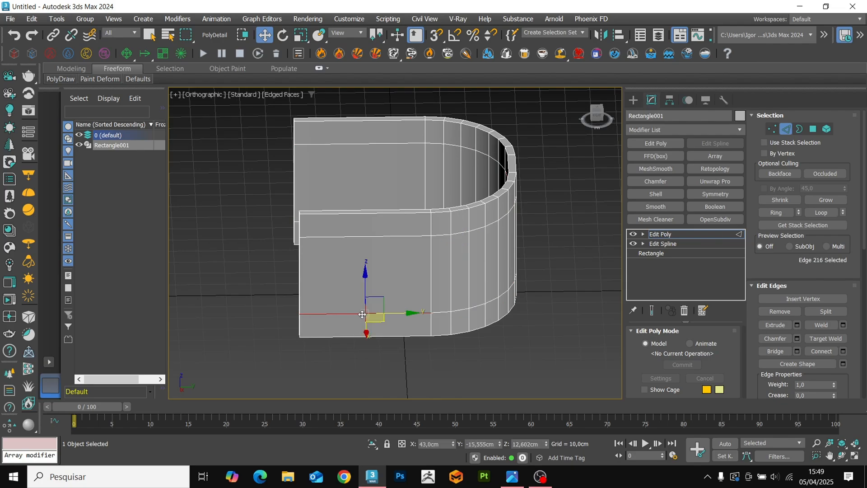
pyautogui.hotkey('ctrl', 'r')
pyautogui.hotkey('ctrl', 'c')
pyautogui.moveTo(410, 253); pyautogui.dragTo(405, 270)
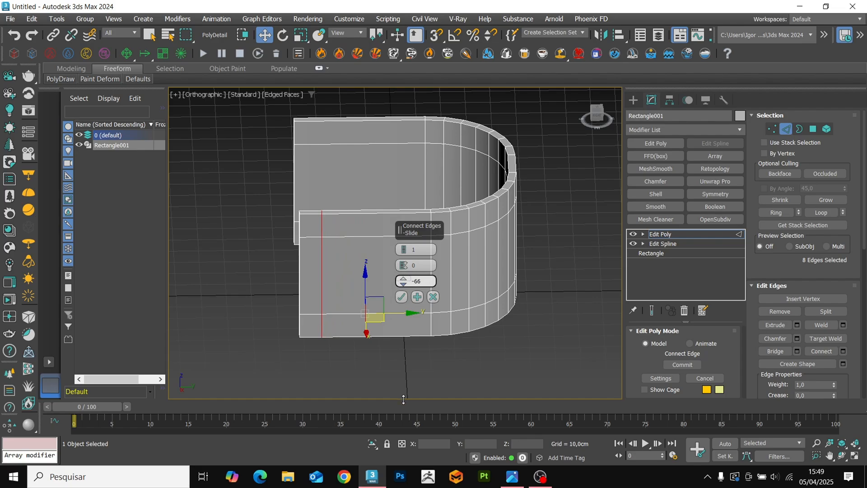
pyautogui.keyDown('alt'); pyautogui.moveTo(403, 398); pyautogui.dragTo(325, 312, button='middle'); pyautogui.keyUp('alt')
pyautogui.click(402, 297)
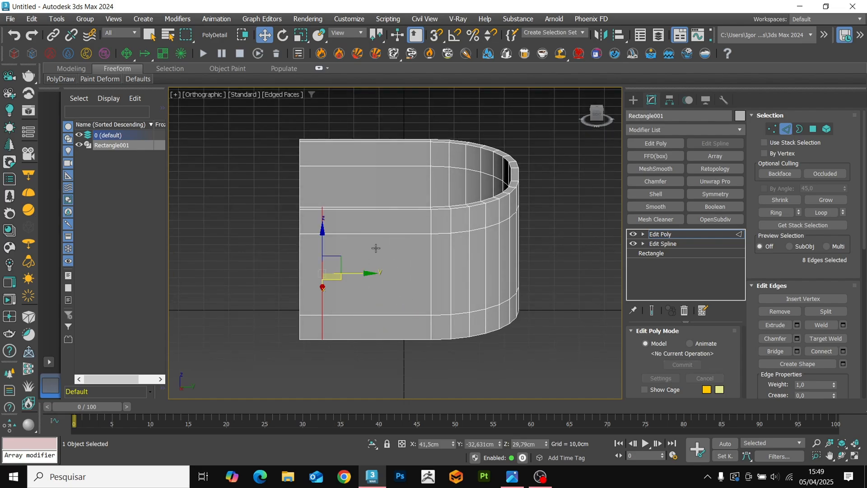
# Connect the horizontal edges of the opposite straight side with 1 segment and a slide of 65.
pyautogui.keyDown('alt'); pyautogui.moveTo(389, 275); pyautogui.dragTo(403, 169, button='middle'); pyautogui.keyUp('alt')
pyautogui.click(405, 159)
pyautogui.hotkey('ctrl', 'r')
pyautogui.hotkey('ctrl', 'c')
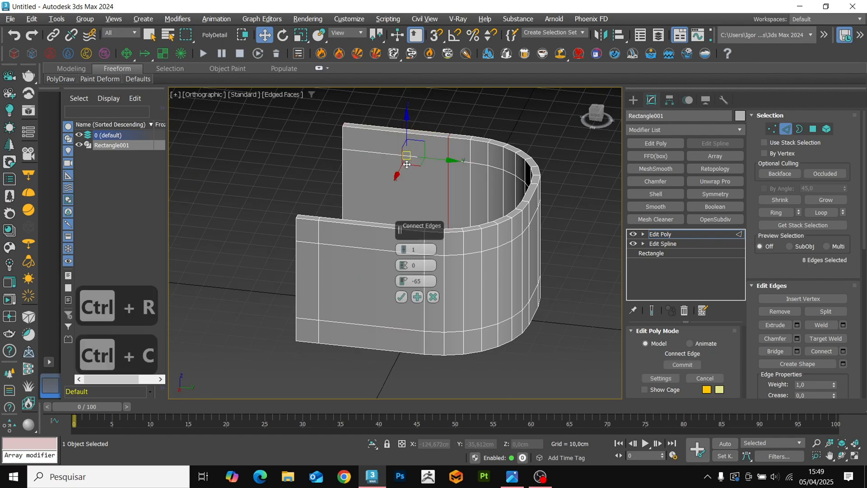
pyautogui.click(414, 282)
pyautogui.press('BackSpace')
pyautogui.press('Return')
pyautogui.click(400, 297)
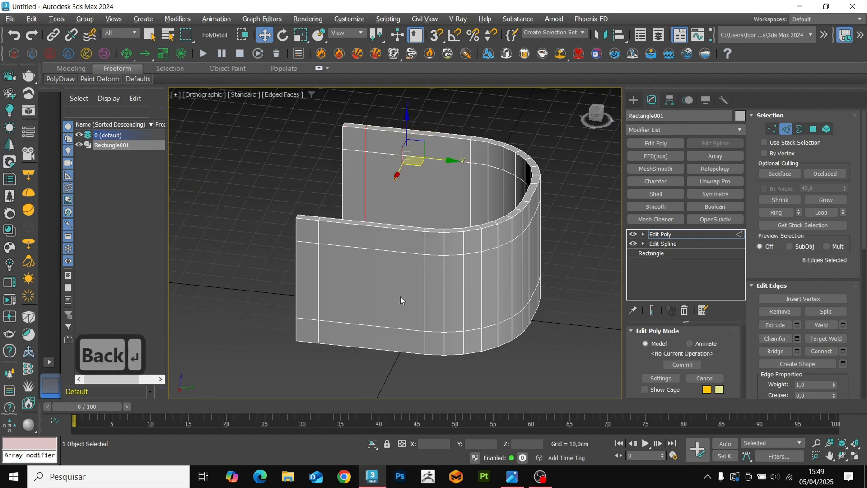
# Delete the inner and outer polygons between the border loops of the near side, cutting an opening into the curve.
pyautogui.keyDown('alt'); pyautogui.moveTo(400, 298); pyautogui.dragTo(406, 310, button='middle'); pyautogui.keyUp('alt')
pyautogui.press('4')
pyautogui.click(313, 282)
pyautogui.keyDown('alt'); pyautogui.moveTo(314, 283); pyautogui.dragTo(538, 328, button='middle'); pyautogui.keyUp('alt')
pyautogui.keyDown('ctrl'); pyautogui.doubleClick(435, 299); pyautogui.keyUp('ctrl')
pyautogui.keyDown('ctrl'); pyautogui.click(440, 322); pyautogui.keyUp('ctrl')
pyautogui.keyDown('ctrl'); pyautogui.doubleClick(315, 279); pyautogui.keyUp('ctrl')
pyautogui.keyDown('alt'); pyautogui.moveTo(316, 279); pyautogui.dragTo(394, 301, button='middle'); pyautogui.keyUp('alt')
pyautogui.press('Delete')
# Bridge the inner and outer vertical edges at the front end of the opening.
pyautogui.scroll(5, 394, 302)
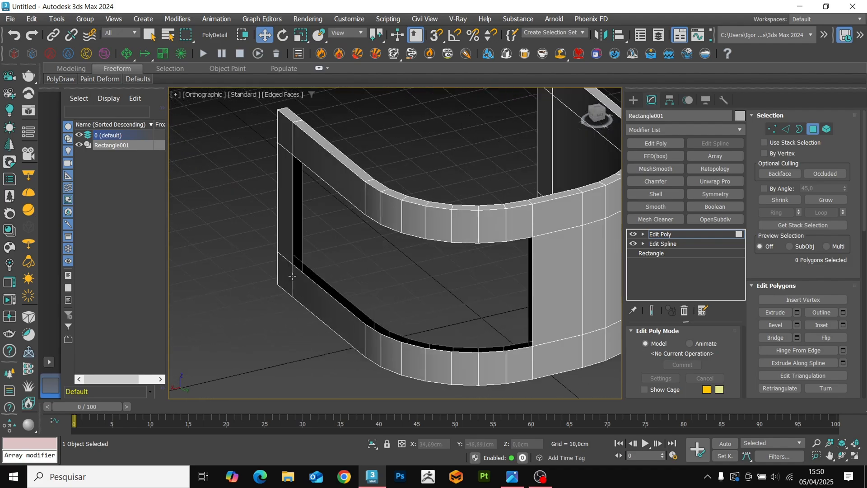
pyautogui.press('2')
pyautogui.hotkey('ctrl', 'b')
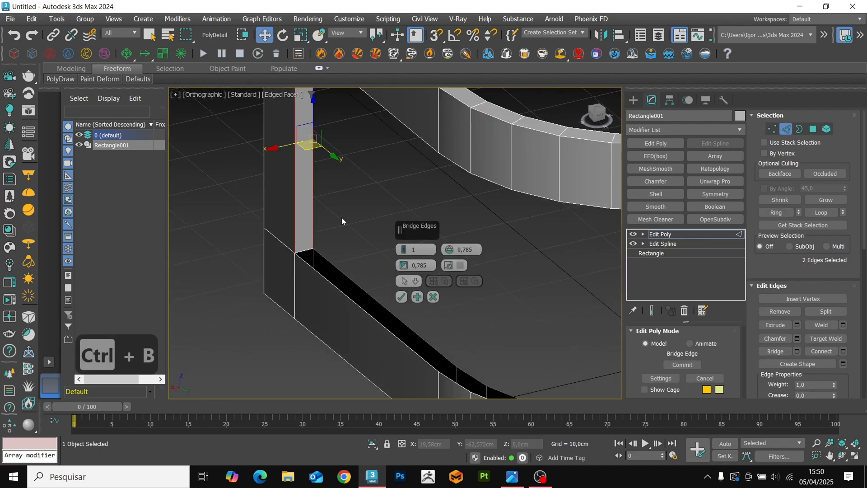
pyautogui.click(400, 295)
# Bridge the remaining inner and outer border edges to close the wall thickness around the opening.
pyautogui.press('3')
pyautogui.press('2')
pyautogui.doubleClick(324, 265)
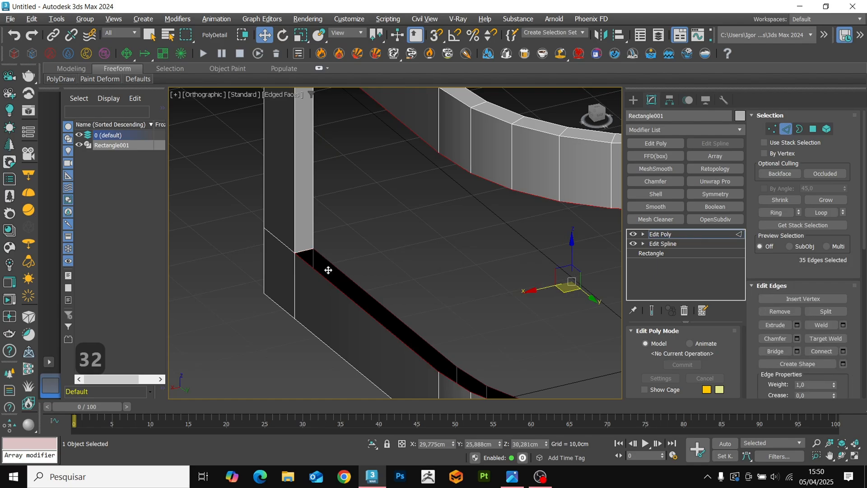
pyautogui.keyDown('alt'); pyautogui.moveTo(329, 271); pyautogui.dragTo(347, 226, button='middle'); pyautogui.keyUp('alt')
pyautogui.scroll(3, 347, 225)
pyautogui.scroll(3, 328, 258)
pyautogui.keyDown('alt'); pyautogui.click(303, 270); pyautogui.keyUp('alt')
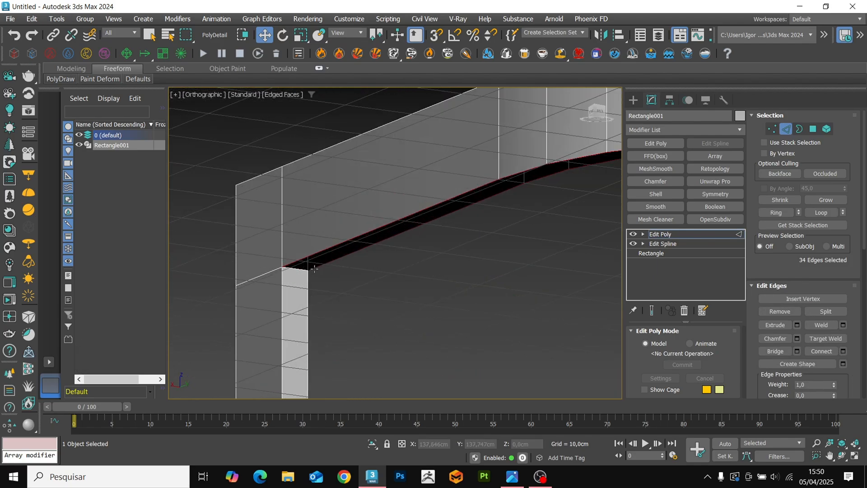
pyautogui.hotkey('ctrl', 'b')
pyautogui.click(402, 295)
pyautogui.press('2')
pyautogui.scroll(-4, 405, 252)
pyautogui.keyDown('alt'); pyautogui.moveTo(405, 251); pyautogui.dragTo(499, 259, button='middle'); pyautogui.keyUp('alt')
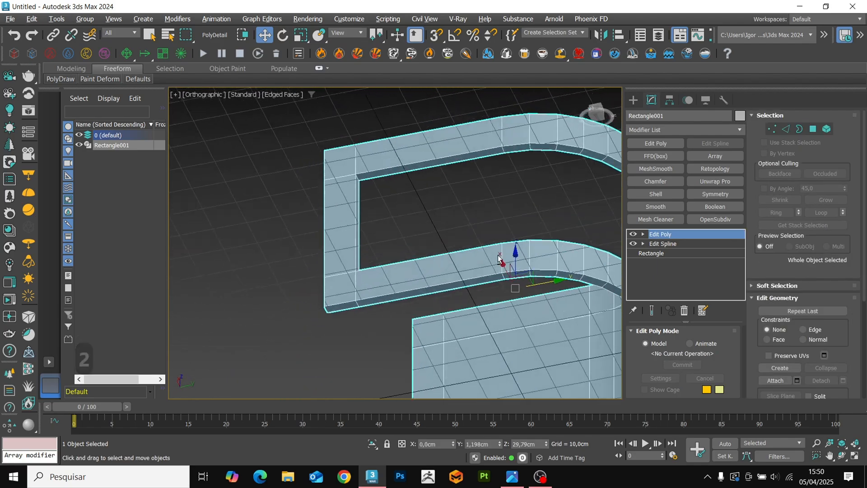
pyautogui.press('F4')
pyautogui.press('F4')
# Chamfer the four corner edges of the side opening by about 5.05 cm.
pyautogui.moveTo(621, 241); pyautogui.dragTo(471, 311, button='middle')
pyautogui.keyDown('alt'); pyautogui.moveTo(366, 287); pyautogui.dragTo(384, 289, button='middle'); pyautogui.keyUp('alt')
pyautogui.press('2')
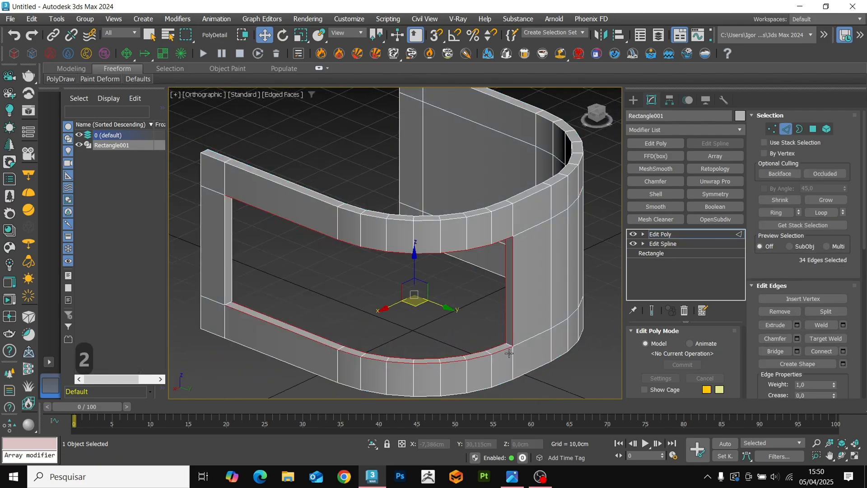
pyautogui.scroll(4, 504, 342)
pyautogui.click(510, 349)
pyautogui.scroll(-4, 511, 348)
pyautogui.moveTo(511, 348); pyautogui.dragTo(518, 285, button='middle')
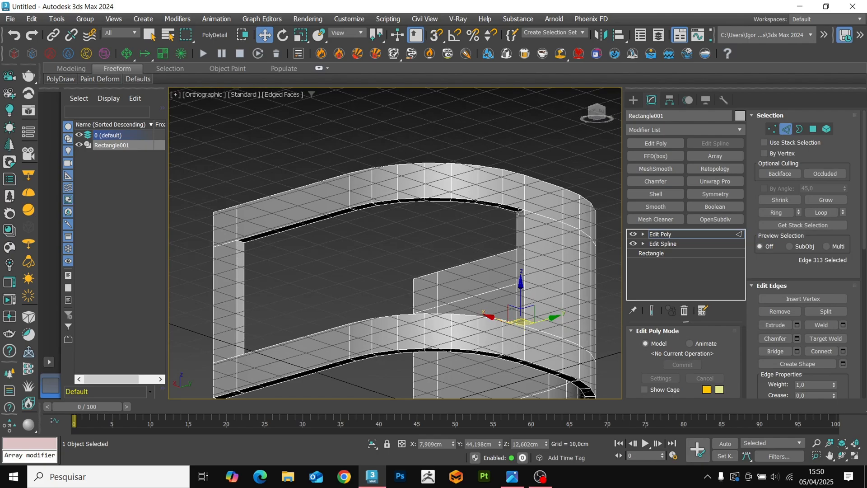
pyautogui.keyDown('ctrl'); pyautogui.click(519, 212); pyautogui.keyUp('ctrl')
pyautogui.keyDown('alt'); pyautogui.moveTo(262, 282); pyautogui.dragTo(243, 347, button='middle'); pyautogui.keyUp('alt')
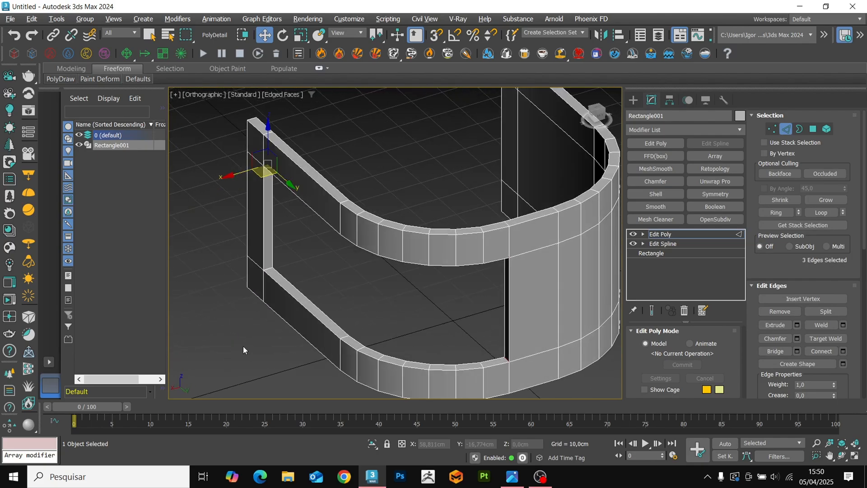
pyautogui.scroll(4, 266, 267)
pyautogui.keyDown('ctrl'); pyautogui.click(269, 265); pyautogui.keyUp('ctrl')
pyautogui.scroll(-5, 280, 286)
pyautogui.keyDown('alt'); pyautogui.moveTo(325, 291); pyautogui.dragTo(443, 299, button='middle'); pyautogui.keyUp('alt')
pyautogui.hotkey('ctrl', 'shift', 'c')
pyautogui.moveTo(356, 317); pyautogui.dragTo(290, 294, button='middle')
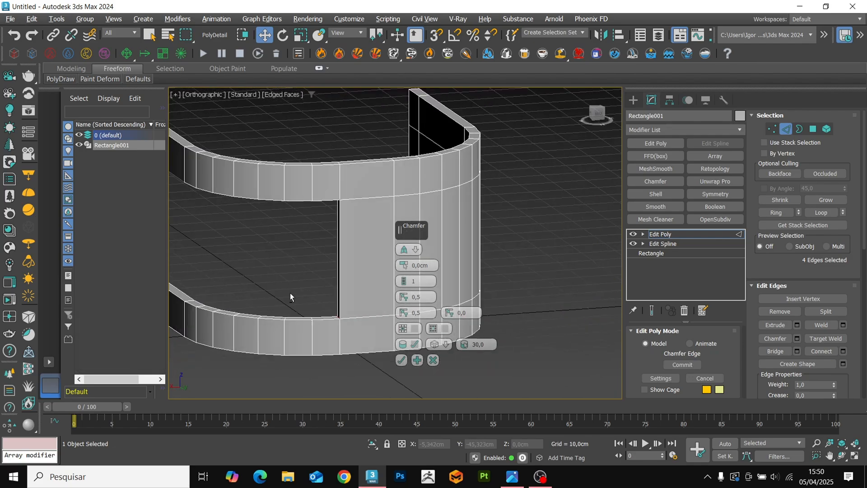
pyautogui.scroll(2, 320, 305)
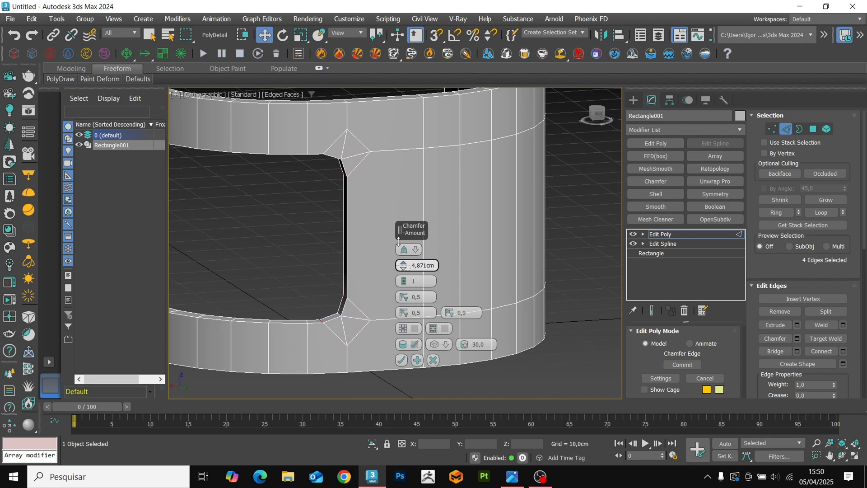
pyautogui.click(399, 358)
# Remove the two diagonal chamfer edges on the outer face at the opening's lower rear corner.
pyautogui.scroll(-4, 456, 311)
pyautogui.keyDown('alt'); pyautogui.moveTo(457, 312); pyautogui.dragTo(352, 331, button='middle'); pyautogui.keyUp('alt')
pyautogui.scroll(8, 384, 329)
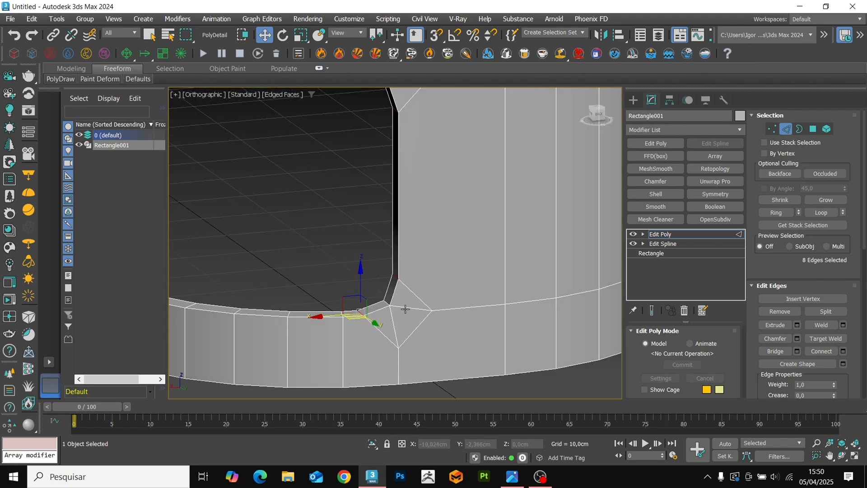
pyautogui.click(385, 349)
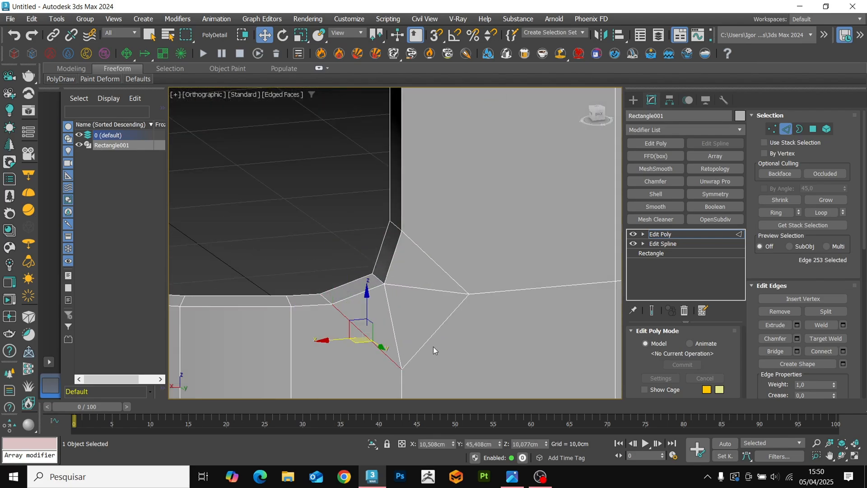
pyautogui.keyDown('ctrl'); pyautogui.click(433, 336); pyautogui.keyUp('ctrl')
pyautogui.press('BackSpace')
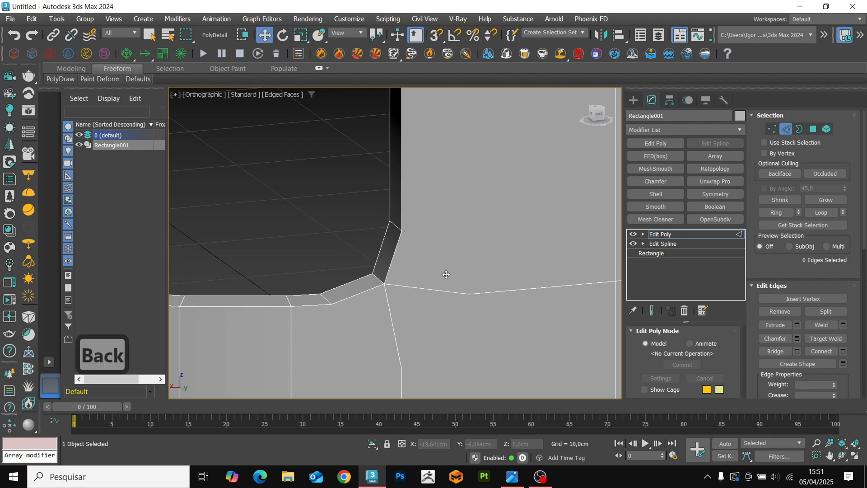
# Remove the two leftover vertices beside and below the opening's lower rear corner.
pyautogui.press('1')
pyautogui.click(472, 294)
pyautogui.press('BackSpace')
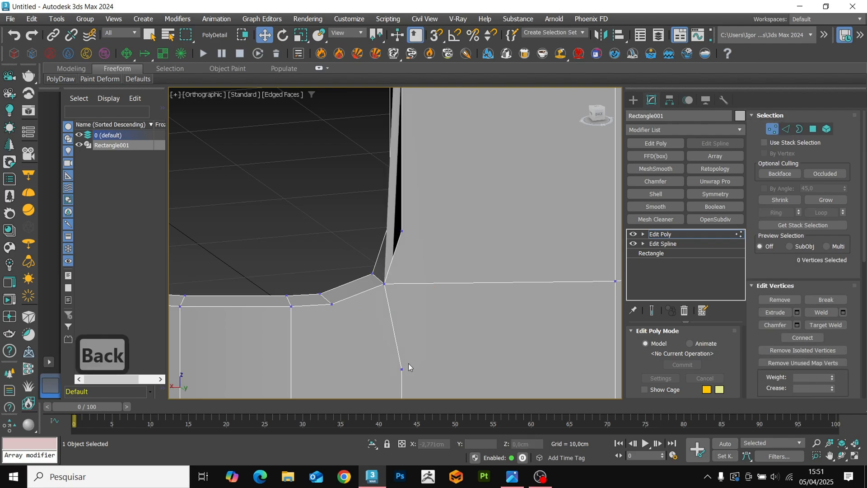
pyautogui.moveTo(401, 367); pyautogui.dragTo(419, 292, button='middle')
# Remove the vertical and horizontal edges that run out from the opening's lower rear corner.
pyautogui.press('2')
pyautogui.click(406, 248)
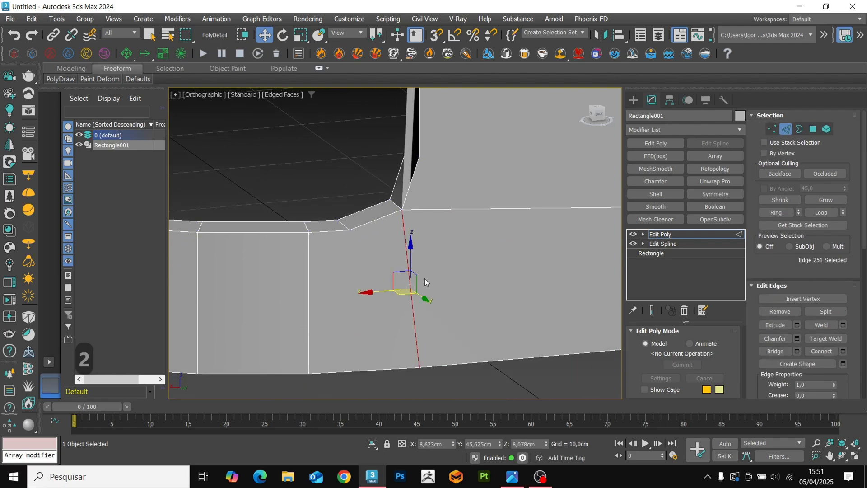
pyautogui.press('BackSpace')
pyautogui.click(449, 209)
pyautogui.press('BackSpace')
pyautogui.moveTo(438, 202); pyautogui.dragTo(383, 265, button='middle')
pyautogui.scroll(-3, 384, 266)
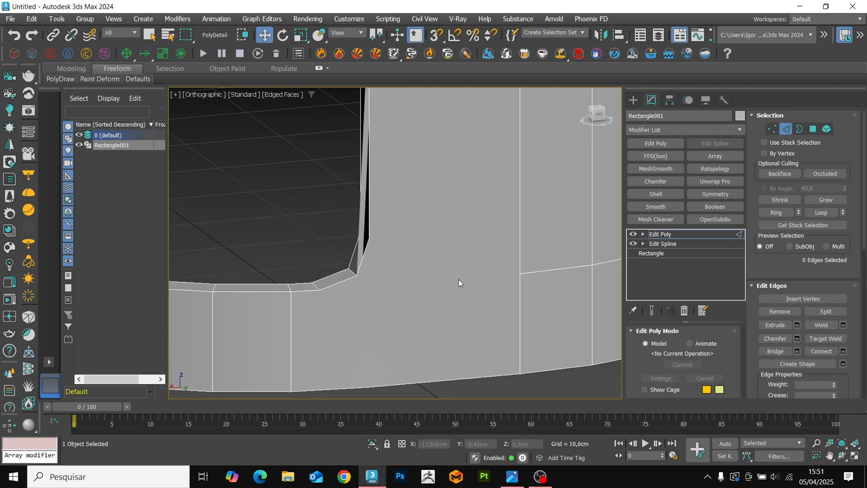
# Cut edges from the opening's lower rear corner across to the neighbouring vertical edges and down to the wall's bottom edge.
pyautogui.press('1')
pyautogui.hotkey('alt', 'c')
pyautogui.click(388, 253)
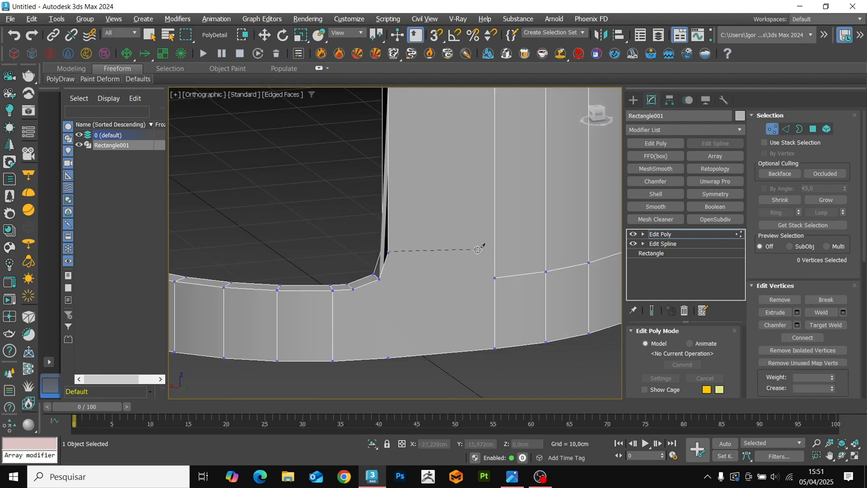
pyautogui.click(547, 236)
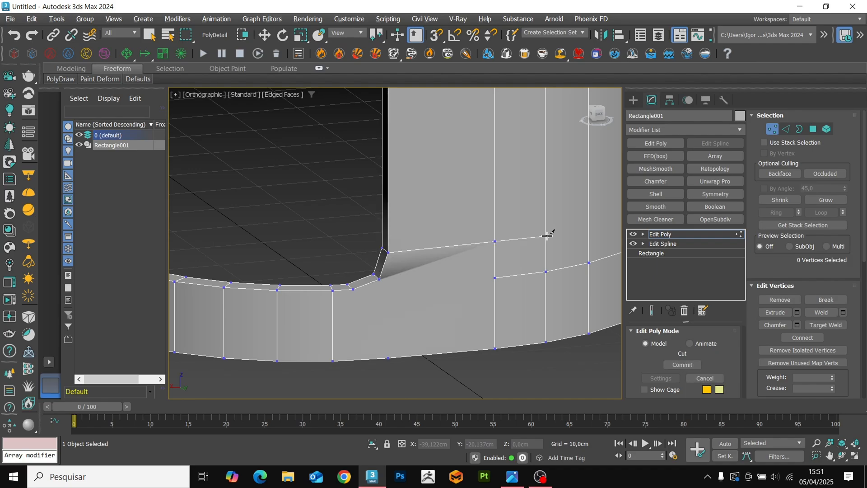
pyautogui.scroll(-3, 549, 232)
pyautogui.scroll(4, 446, 291)
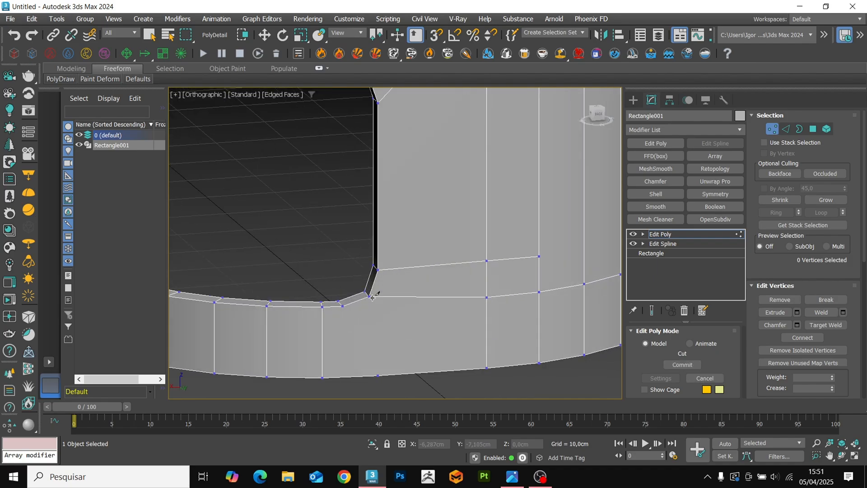
pyautogui.rightClick(386, 368)
# Remove the diagonal chamfer edges on the outer face around the opening's upper rear corner.
pyautogui.scroll(-4, 436, 329)
pyautogui.scroll(6, 424, 225)
pyautogui.press('2')
pyautogui.click(418, 217)
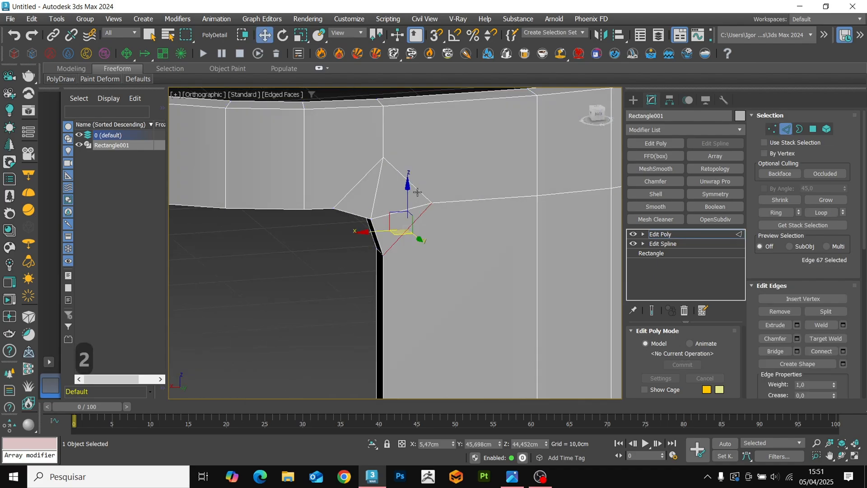
pyautogui.keyDown('ctrl'); pyautogui.click(418, 192); pyautogui.keyUp('ctrl')
pyautogui.press('BackSpace')
# Remove the two leftover vertices and the horizontal edge running out from the opening's upper rear corner.
pyautogui.press('1')
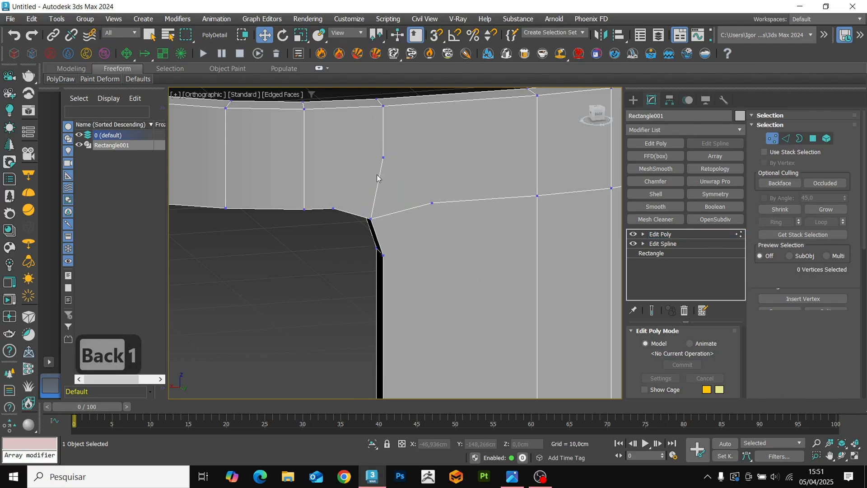
pyautogui.click(432, 203)
pyautogui.press('BackSpace')
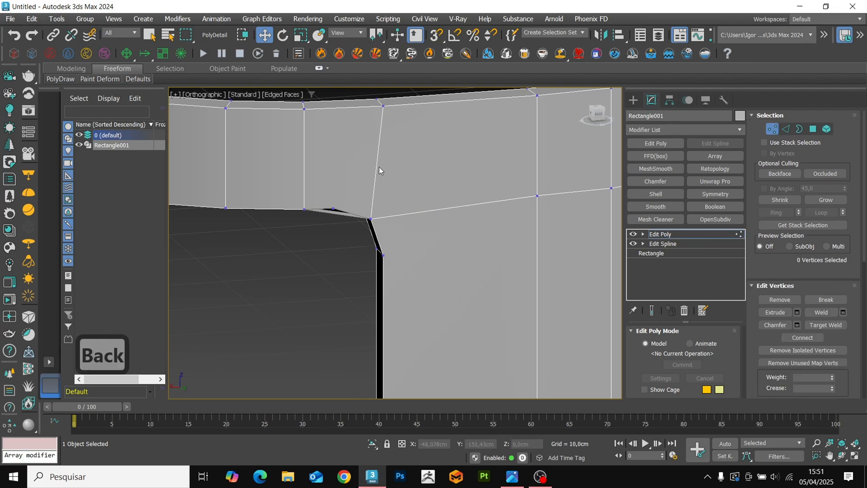
pyautogui.click(394, 216)
pyautogui.press('BackSpace')
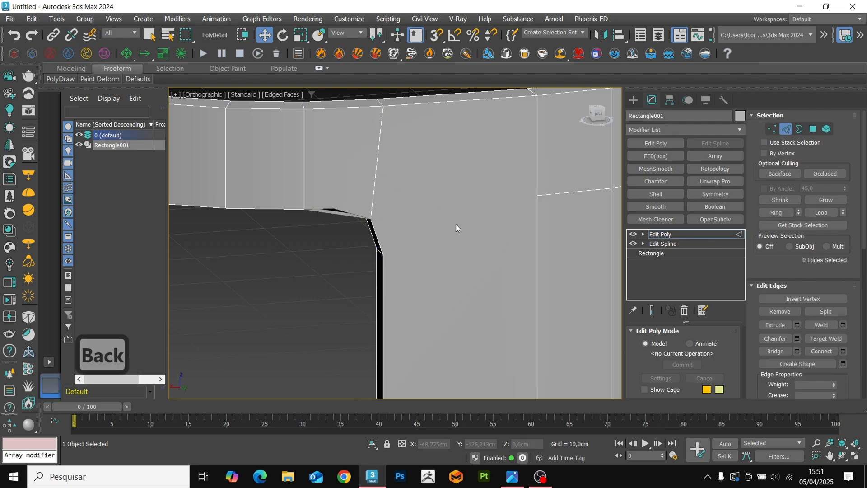
# Connect the lower chamfer vertex of the opening's upper rear corner to the vertex on the neighbouring vertical edge.
pyautogui.press('1')
pyautogui.keyDown('ctrl'); pyautogui.click(537, 196); pyautogui.keyUp('ctrl')
pyautogui.hotkey('ctrl', 'shift', 'e')
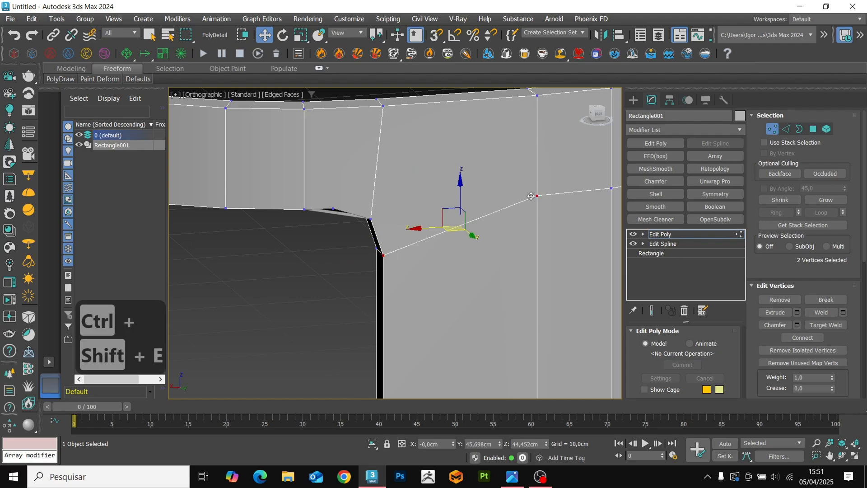
pyautogui.moveTo(436, 201); pyautogui.dragTo(434, 219, button='middle')
pyautogui.keyDown('alt'); pyautogui.moveTo(373, 244); pyautogui.dragTo(375, 243, button='middle'); pyautogui.keyUp('alt')
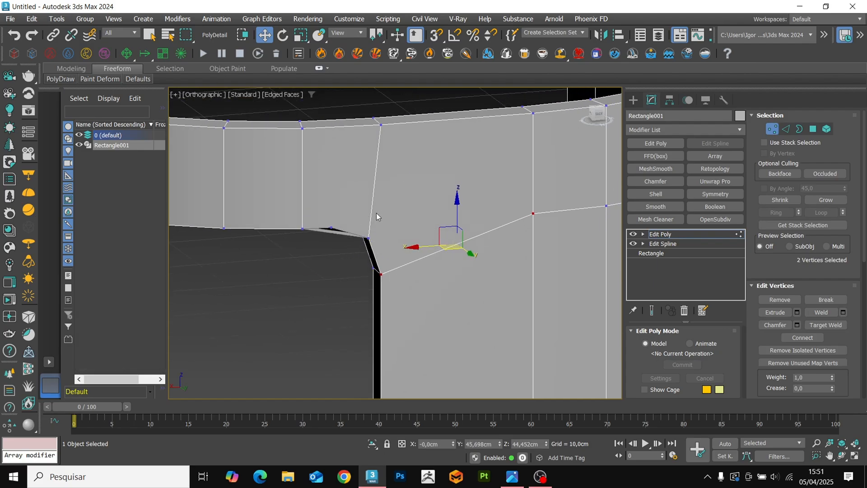
# Replace the vertical edge above the upper rear corner with one connecting the upper chamfer vertex to the wall's top edge.
pyautogui.press('2')
pyautogui.click(374, 197)
pyautogui.press('BackSpace')
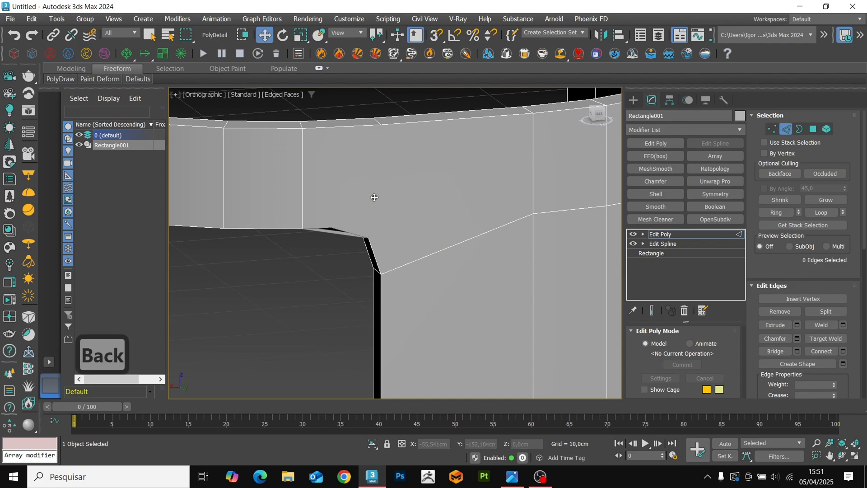
pyautogui.press('1')
pyautogui.keyDown('ctrl'); pyautogui.click(381, 125); pyautogui.keyUp('ctrl')
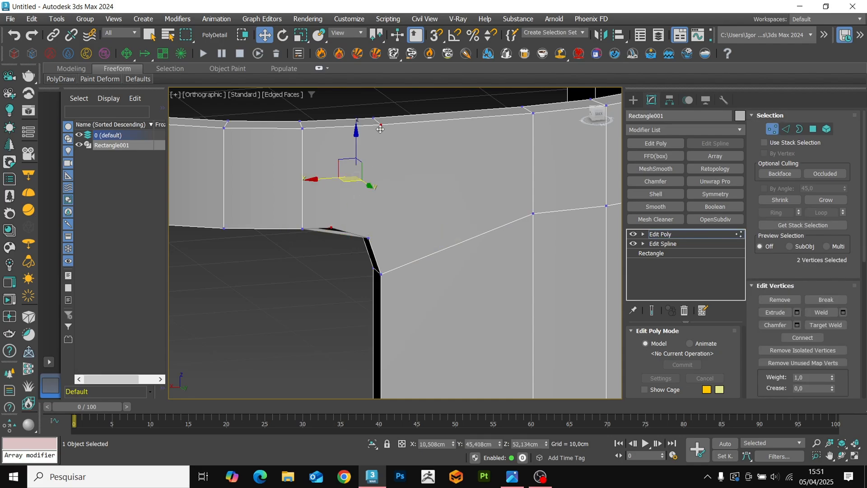
pyautogui.hotkey('ctrl', 'shift', 'e')
# Cut an edge from the middle vertex of the opening's upper rear corner across to the two neighbouring vertical edges.
pyautogui.hotkey('alt', 'c')
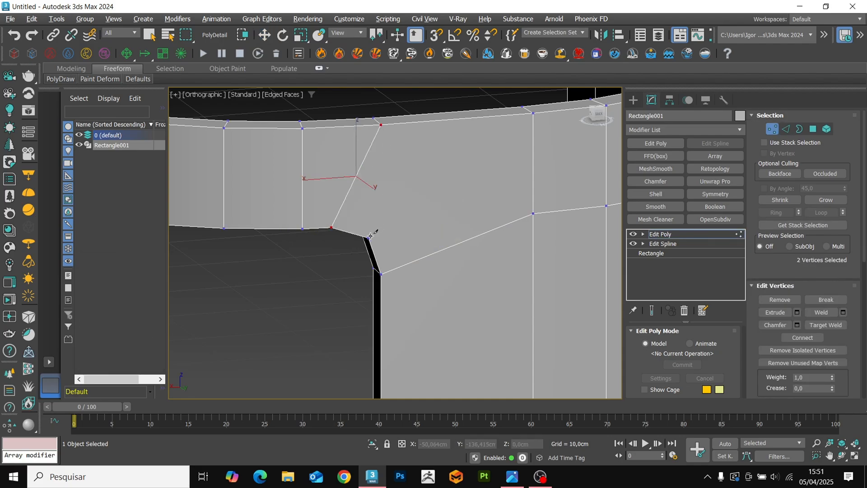
pyautogui.rightClick(389, 228)
pyautogui.hotkey('alt', 'c')
pyautogui.click(369, 237)
pyautogui.click(532, 176)
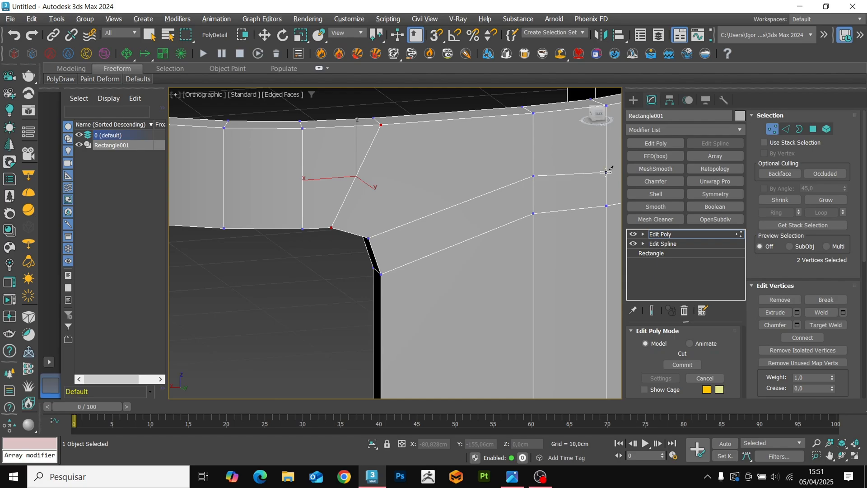
pyautogui.rightClick(434, 210)
# Remove the three diagonal chamfer edges with their vertices at the opening's upper front corner.
pyautogui.scroll(-4, 430, 217)
pyautogui.moveTo(433, 289); pyautogui.dragTo(359, 306, button='middle')
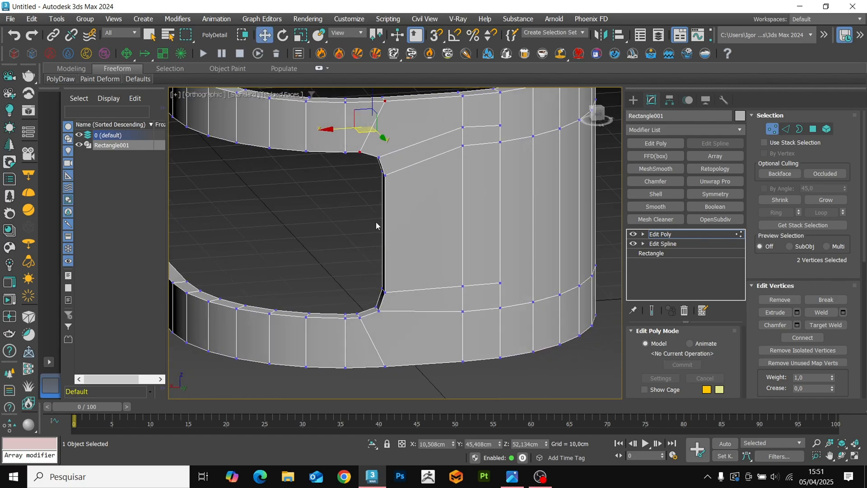
pyautogui.keyDown('alt'); pyautogui.moveTo(376, 225); pyautogui.dragTo(540, 212, button='middle'); pyautogui.keyUp('alt')
pyautogui.keyDown('alt'); pyautogui.moveTo(541, 134); pyautogui.dragTo(427, 252, button='middle'); pyautogui.keyUp('alt')
pyautogui.scroll(10, 384, 262)
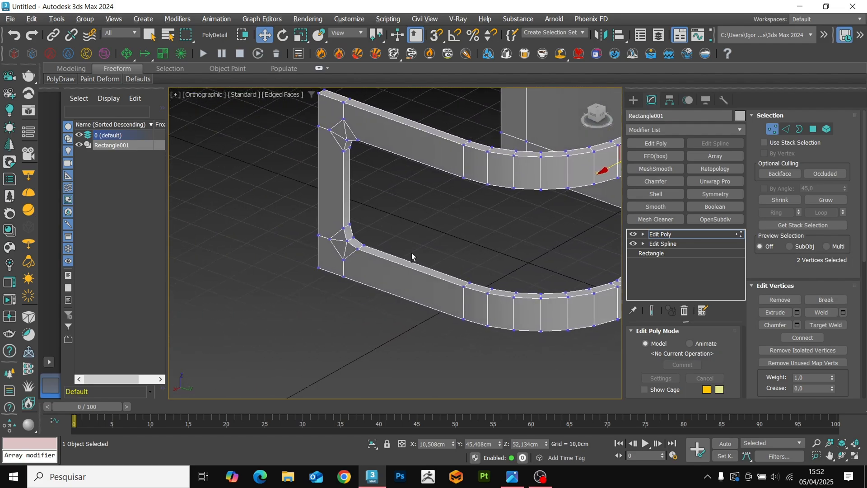
pyautogui.press('2')
pyautogui.click(390, 135)
pyautogui.keyDown('ctrl'); pyautogui.click(326, 111); pyautogui.keyUp('ctrl')
pyautogui.keyDown('ctrl'); pyautogui.click(316, 167); pyautogui.keyUp('ctrl')
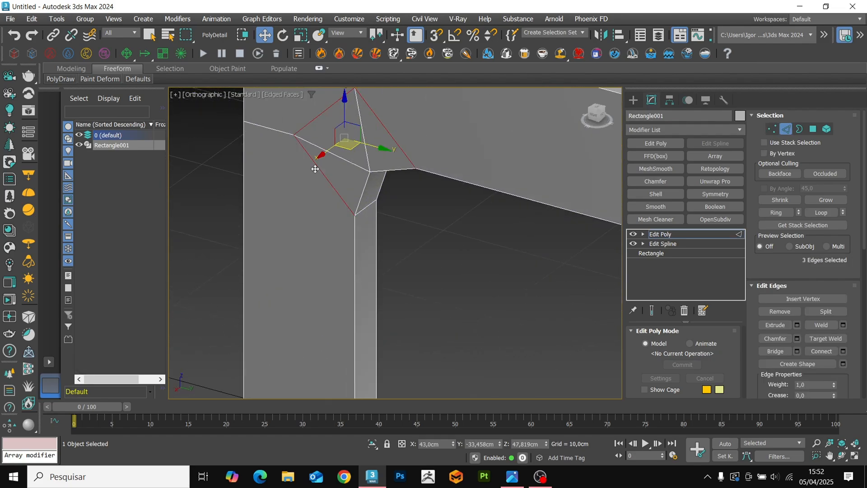
pyautogui.hotkey('ctrl', 'BackSpace')
# Remove the remaining horizontal and vertical edges that run out from the opening's upper front corner.
pyautogui.press('1')
pyautogui.press('2')
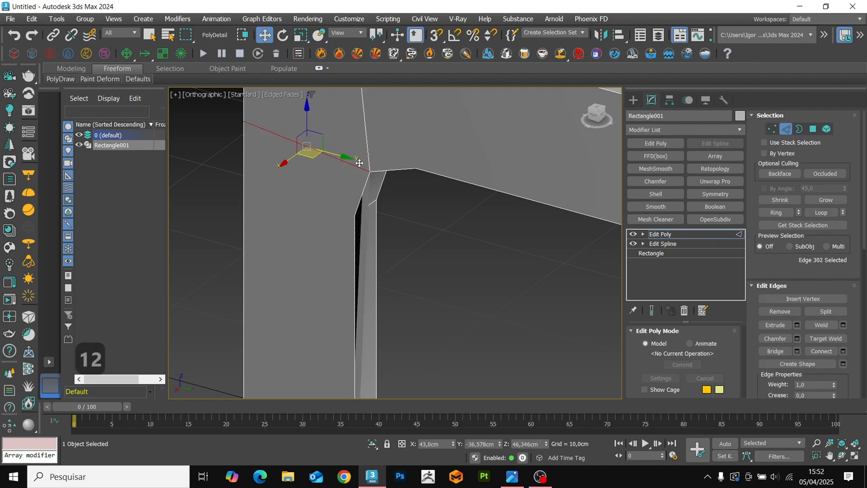
pyautogui.keyDown('ctrl'); pyautogui.click(362, 149); pyautogui.keyUp('ctrl')
pyautogui.press('BackSpace')
# Connect the upper front corner's three vertices to the wall's outer corner, its top edge and its front end edge.
pyautogui.press('1')
pyautogui.click(370, 171)
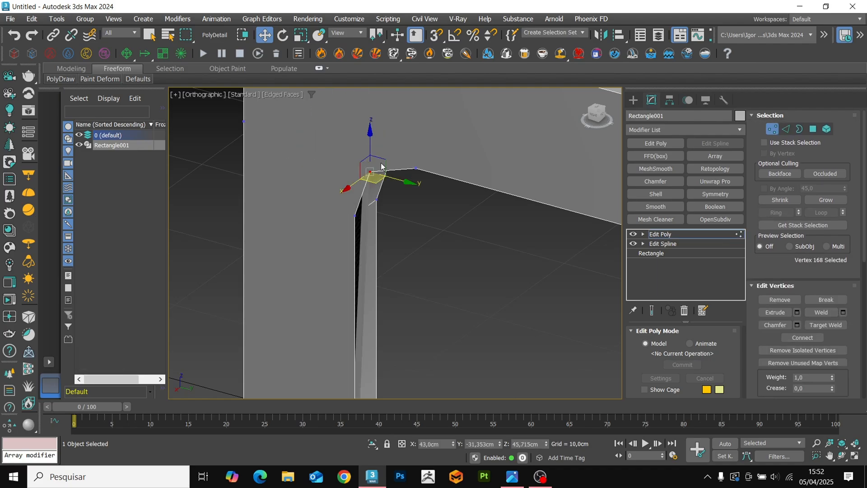
pyautogui.scroll(-3, 360, 154)
pyautogui.moveTo(360, 154); pyautogui.dragTo(353, 179, button='middle')
pyautogui.keyDown('ctrl'); pyautogui.click(298, 131); pyautogui.keyUp('ctrl')
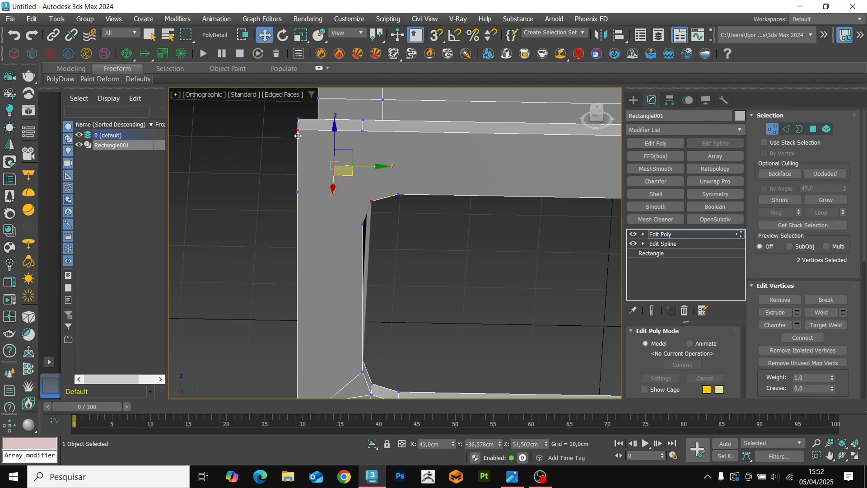
pyautogui.hotkey('ctrl', 'shift', 'e')
pyautogui.keyDown('ctrl'); pyautogui.click(363, 131); pyautogui.keyUp('ctrl')
pyautogui.hotkey('ctrl', 'shift', 'e')
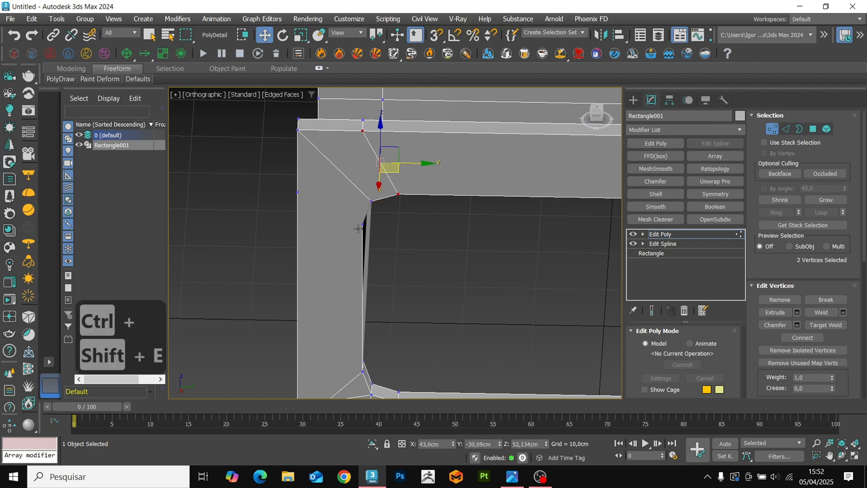
pyautogui.scroll(-2, 358, 229)
pyautogui.hotkey('ctrl', 'shift', 'e')
# Apply a Symmetry modifier to the whole wall, mirrored on the X and Z axes.
pyautogui.scroll(-6, 381, 299)
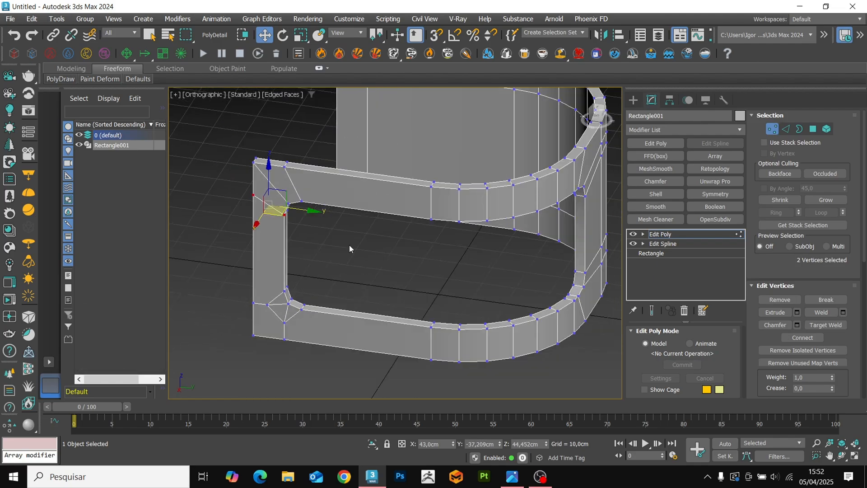
pyautogui.press('1')
pyautogui.keyDown('alt'); pyautogui.moveTo(350, 248); pyautogui.dragTo(374, 270, button='middle'); pyautogui.keyUp('alt')
pyautogui.press('F4')
pyautogui.press('F4')
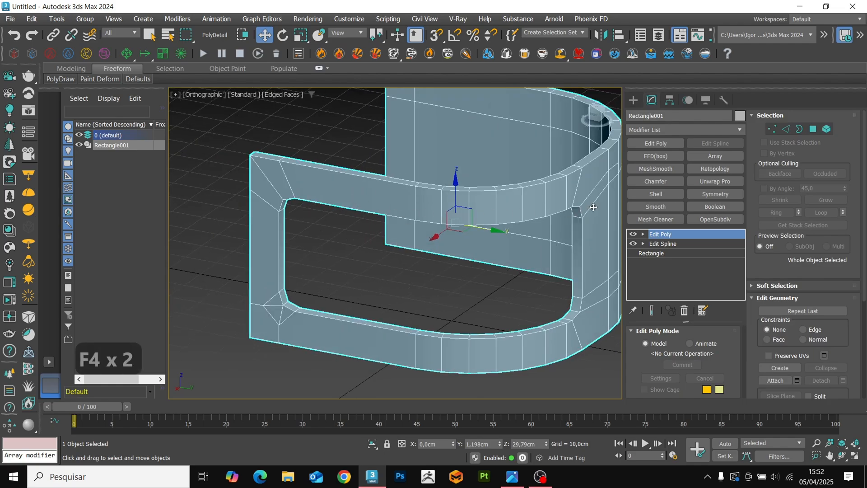
pyautogui.click(715, 194)
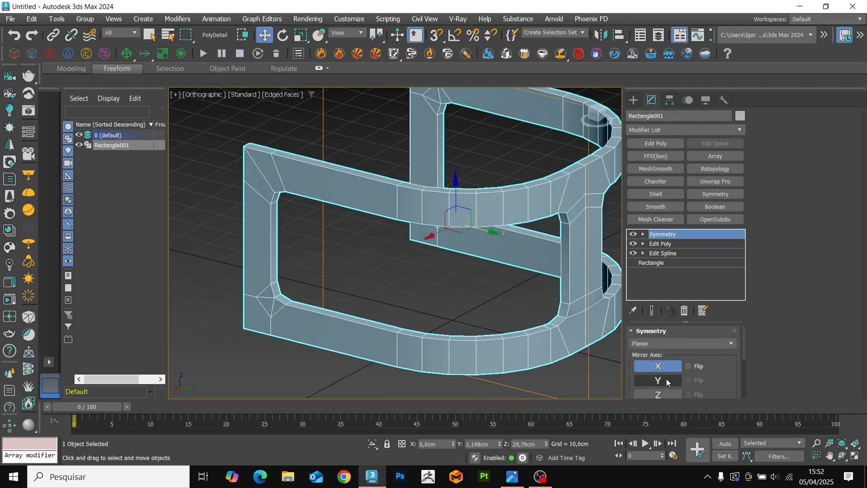
pyautogui.click(666, 381)
pyautogui.click(668, 381)
pyautogui.click(669, 394)
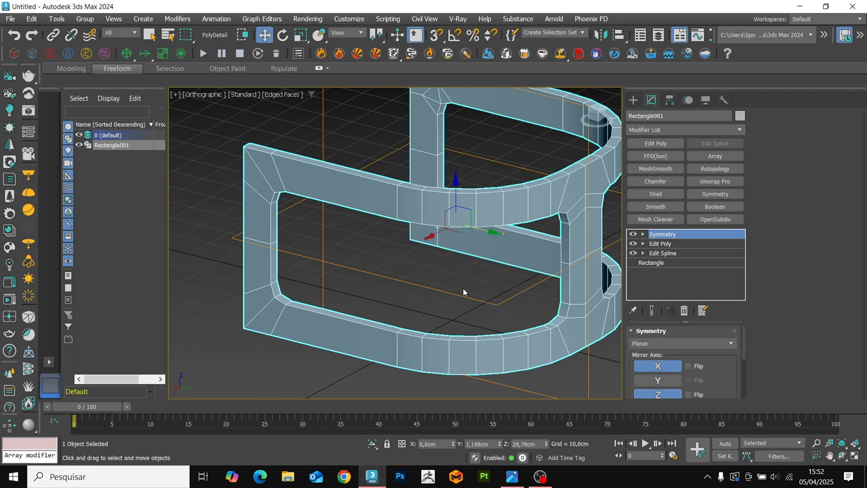
pyautogui.keyDown('alt'); pyautogui.moveTo(463, 292); pyautogui.dragTo(476, 231, button='middle'); pyautogui.keyUp('alt')
pyautogui.press('F4')
pyautogui.press('F4')
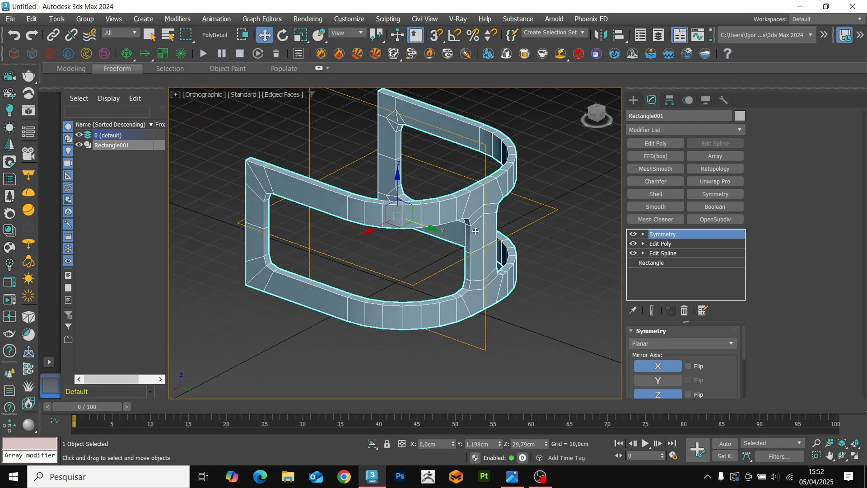
# Add an Edit Poly modifier and detach all the wall's outer-face polygons as a clone.
pyautogui.click(650, 143)
pyautogui.press('4')
pyautogui.scroll(4, 451, 203)
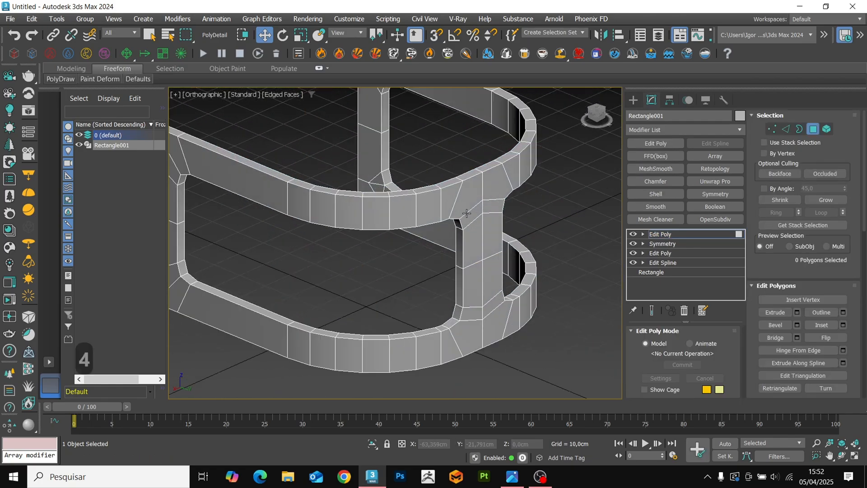
pyautogui.click(466, 201)
pyautogui.keyDown('shift'); pyautogui.click(448, 202); pyautogui.keyUp('shift')
pyautogui.keyDown('shift'); pyautogui.click(512, 177); pyautogui.keyUp('shift')
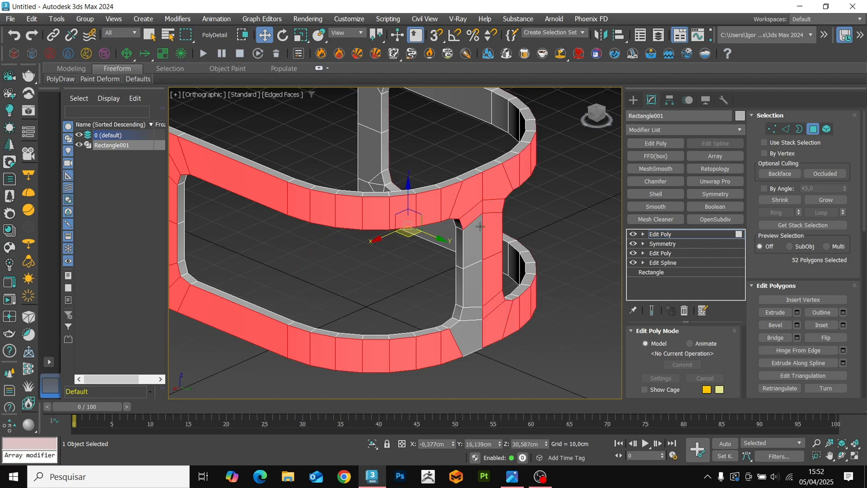
pyautogui.keyDown('shift'); pyautogui.click(461, 337); pyautogui.keyUp('shift')
pyautogui.scroll(-3, 468, 290)
pyautogui.keyDown('alt'); pyautogui.moveTo(469, 283); pyautogui.dragTo(471, 308, button='middle'); pyautogui.keyUp('alt')
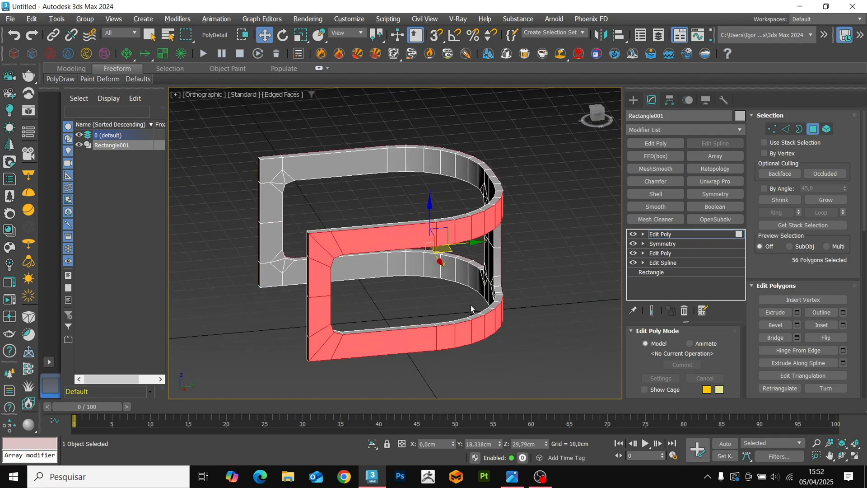
pyautogui.scroll(-3, 839, 342)
pyautogui.scroll(-5, 839, 342)
pyautogui.click(841, 301)
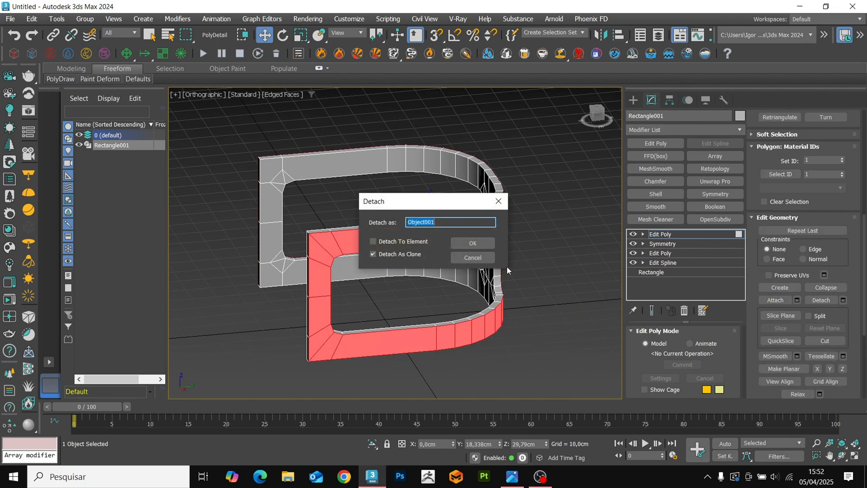
pyautogui.click(471, 245)
# Delete the original wall object, keeping only the detached outer surface.
pyautogui.click(650, 234)
pyautogui.moveTo(503, 248); pyautogui.dragTo(493, 253, button='middle')
pyautogui.press('Delete')
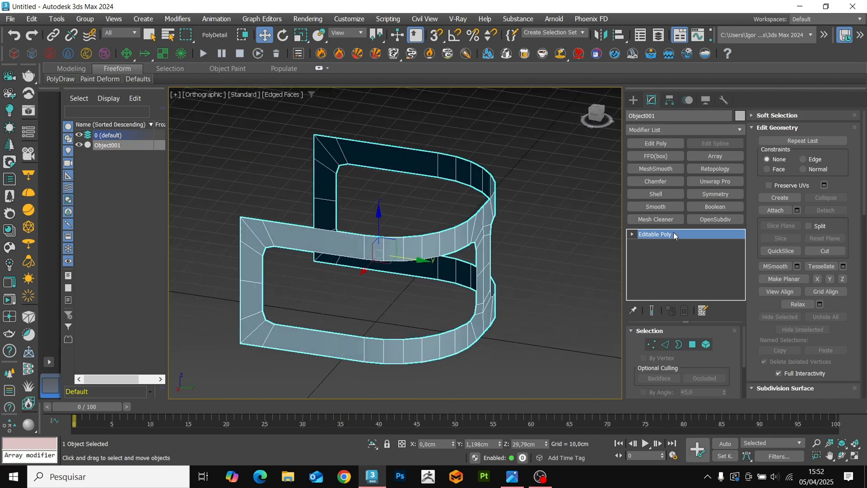
# Add a Shell modifier to the detached surface with an inner amount of 3 cm.
pyautogui.click(675, 197)
pyautogui.rightClick(722, 359)
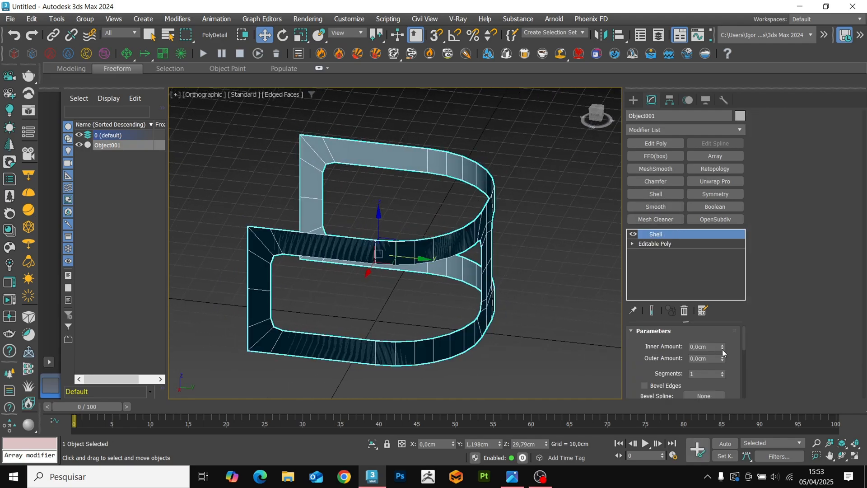
pyautogui.moveTo(722, 346); pyautogui.dragTo(642, 146)
pyautogui.keyDown('alt'); pyautogui.moveTo(384, 264); pyautogui.dragTo(449, 323, button='middle'); pyautogui.keyUp('alt')
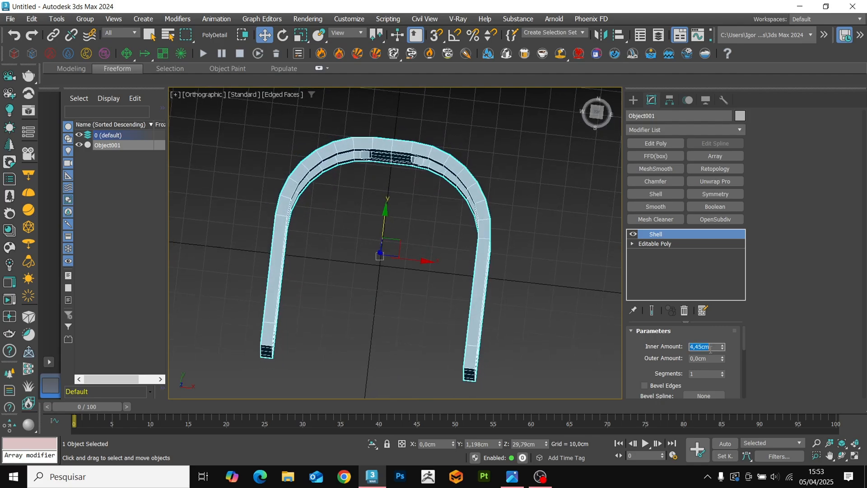
pyautogui.write('3')
pyautogui.press('Return')
# Collapse the shelled frame into an editable poly.
pyautogui.keyDown('alt'); pyautogui.moveTo(529, 283); pyautogui.dragTo(426, 240, button='middle'); pyautogui.keyUp('alt')
pyautogui.press('F4')
pyautogui.press('F4')
pyautogui.hotkey('ctrl', 't')
# Remove the vertical centre edge loop and the horizontal middle edge from the frame's rear post.
pyautogui.keyDown('alt'); pyautogui.moveTo(451, 266); pyautogui.dragTo(400, 309, button='middle'); pyautogui.keyUp('alt')
pyautogui.scroll(2, 401, 313)
pyautogui.press('2')
pyautogui.scroll(3, 401, 315)
pyautogui.doubleClick(395, 246)
pyautogui.scroll(-3, 397, 262)
pyautogui.keyDown('alt'); pyautogui.moveTo(396, 257); pyautogui.dragTo(400, 225, button='middle'); pyautogui.keyUp('alt')
pyautogui.scroll(2, 401, 226)
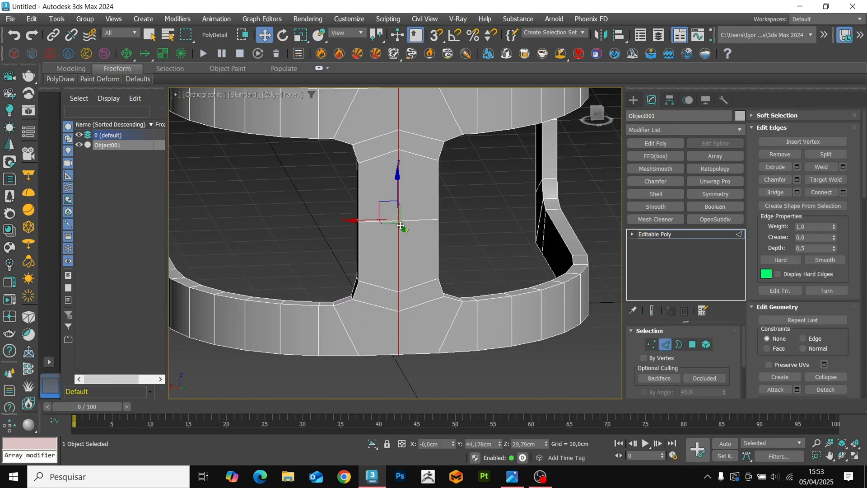
pyautogui.hotkey('ctrl', 'BackSpace')
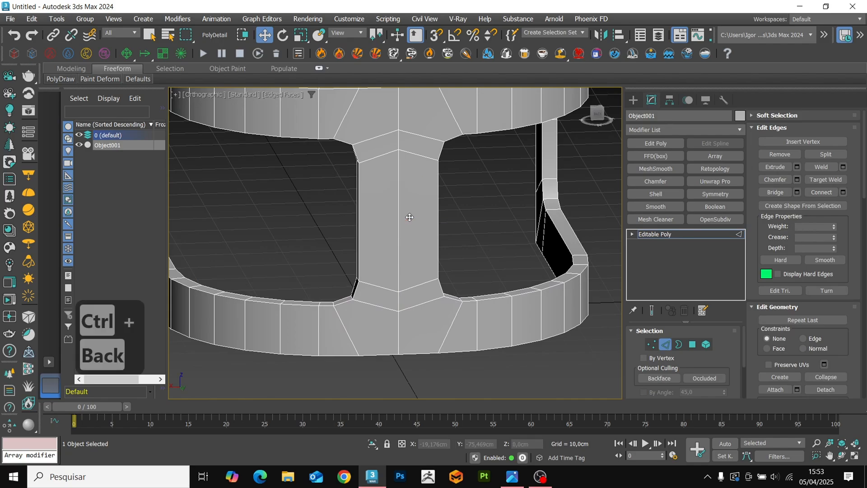
# Connect the rear post's vertical edges with two horizontal segments.
pyautogui.click(389, 208)
pyautogui.hotkey('ctrl', 'r')
pyautogui.hotkey('ctrl', 'c')
pyautogui.moveTo(401, 253); pyautogui.dragTo(401, 251)
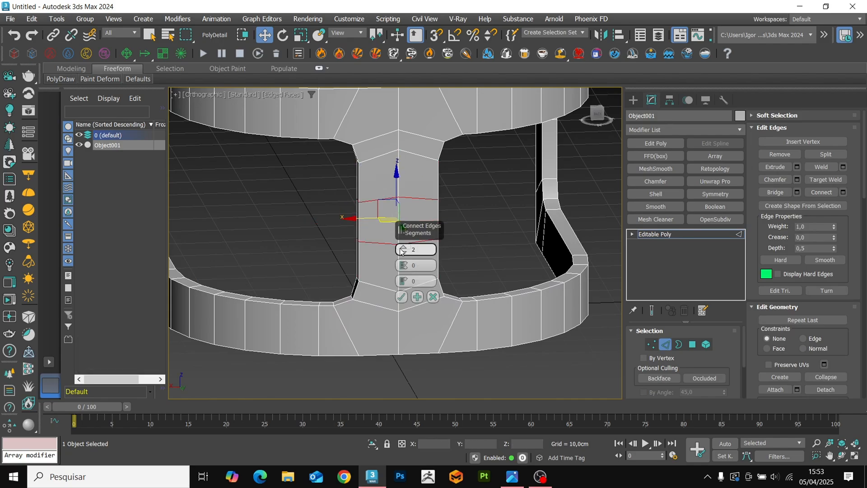
pyautogui.click(401, 297)
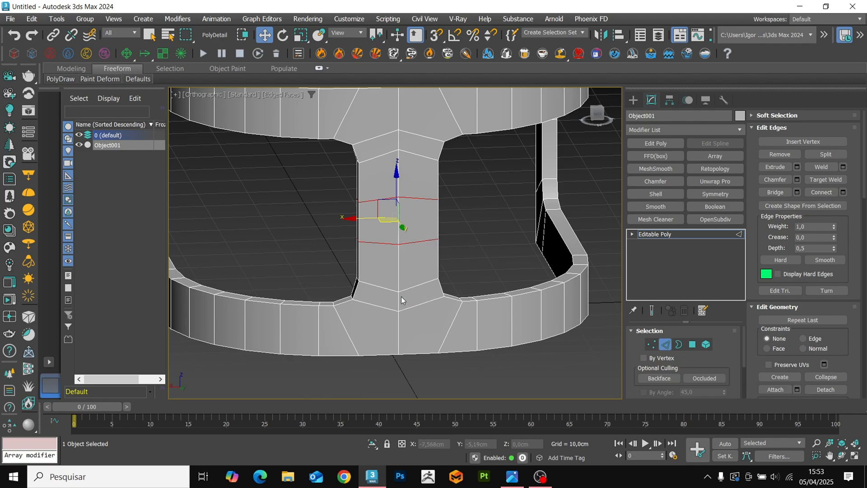
# Chamfer the lower part of the rear post's vertical centre edge by 1.714 cm, leaving its upper part out of the selection.
pyautogui.press('F3')
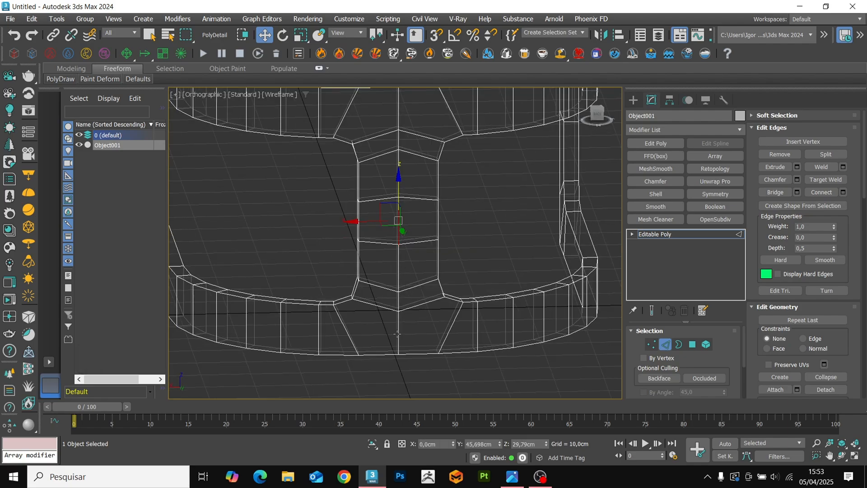
pyautogui.press('F3')
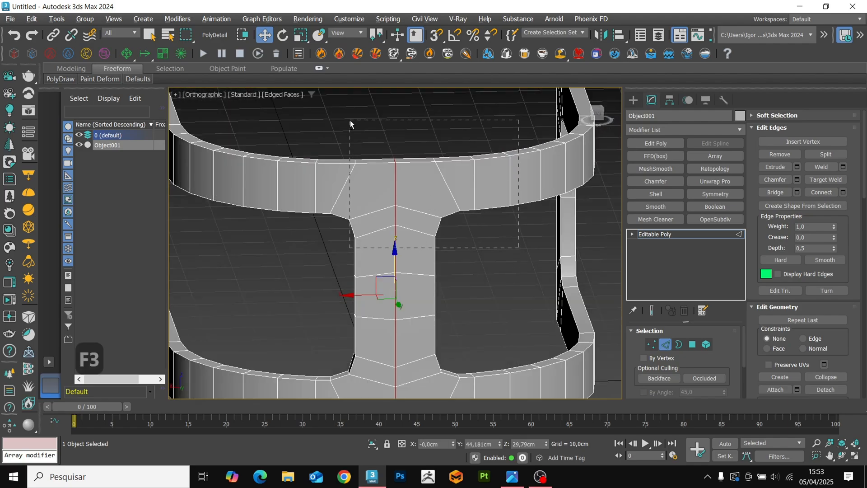
pyautogui.keyDown('alt'); pyautogui.moveTo(350, 120); pyautogui.dragTo(349, 120); pyautogui.keyUp('alt')
pyautogui.keyDown('alt'); pyautogui.moveTo(397, 276); pyautogui.dragTo(322, 283, button='middle'); pyautogui.keyUp('alt')
pyautogui.hotkey('ctrl', 'shift', 'c')
pyautogui.click(403, 284)
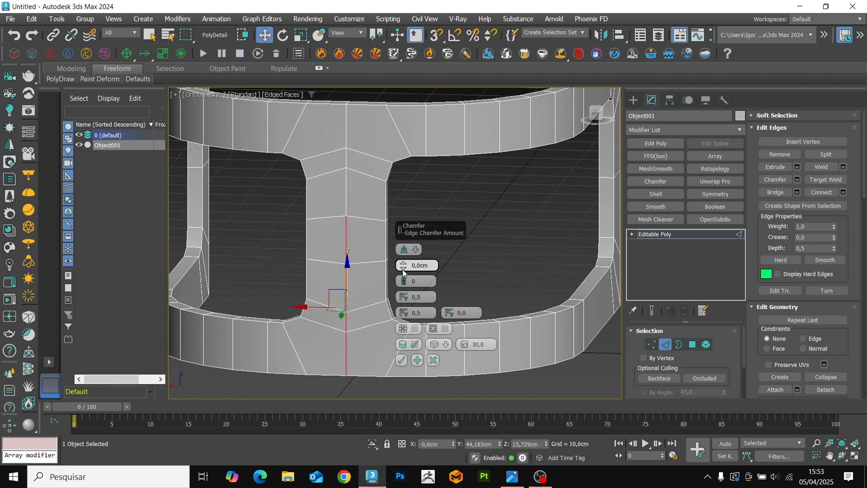
pyautogui.click(401, 360)
# Delete the narrow polygons between the chamfered edges to cut a vertical slot through the rear post and lower rail.
pyautogui.press('4')
pyautogui.press('F3')
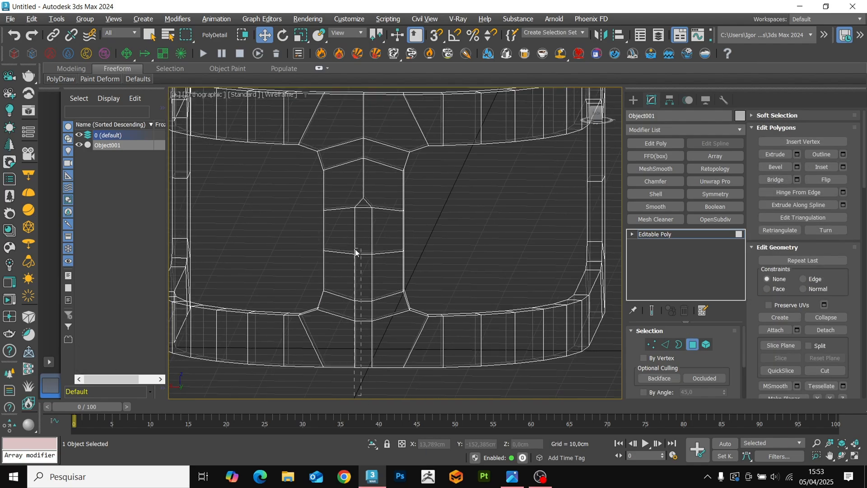
pyautogui.click(367, 246)
pyautogui.press('Delete')
pyautogui.press('F3')
# Remove the vertical centre edge loop above the slot along with its vertices.
pyautogui.moveTo(368, 246)
pyautogui.keyDown('alt'); pyautogui.mouseDown(button='middle')
pyautogui.moveTo(406, 251)
pyautogui.moveTo(397, 251)
pyautogui.moveTo(382, 281)
pyautogui.mouseUp(button='middle'); pyautogui.keyUp('alt')
pyautogui.press('F4')
pyautogui.press('F4')
pyautogui.scroll(2, 410, 235)
pyautogui.press('2')
pyautogui.scroll(3, 362, 275)
pyautogui.doubleClick(360, 229)
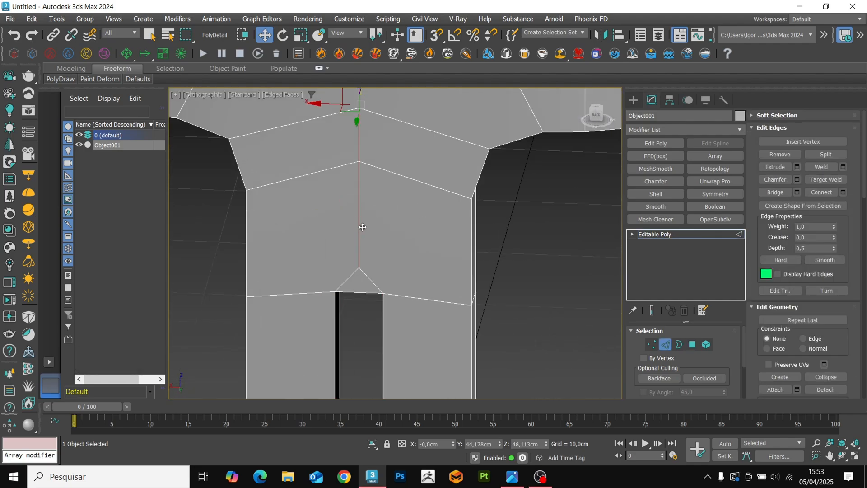
pyautogui.scroll(-3, 360, 228)
pyautogui.hotkey('ctrl', 'BackSpace')
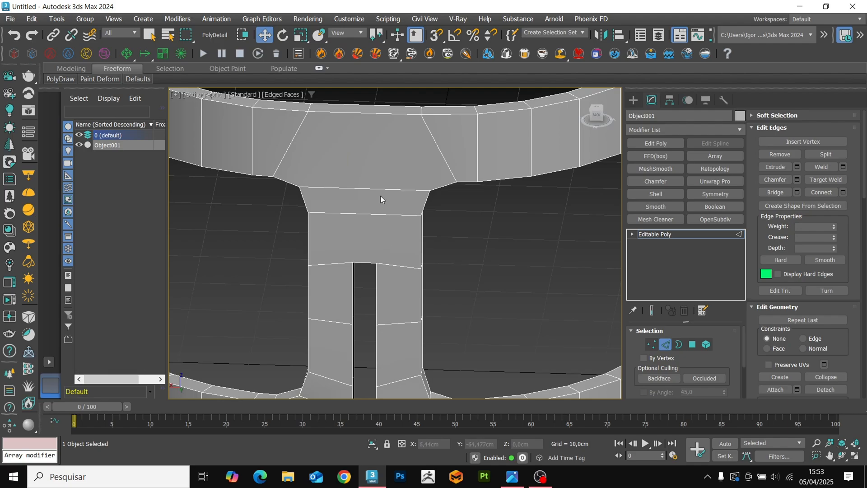
pyautogui.hotkey('ctrl', 'r')
pyautogui.hotkey('ctrl', 'c')
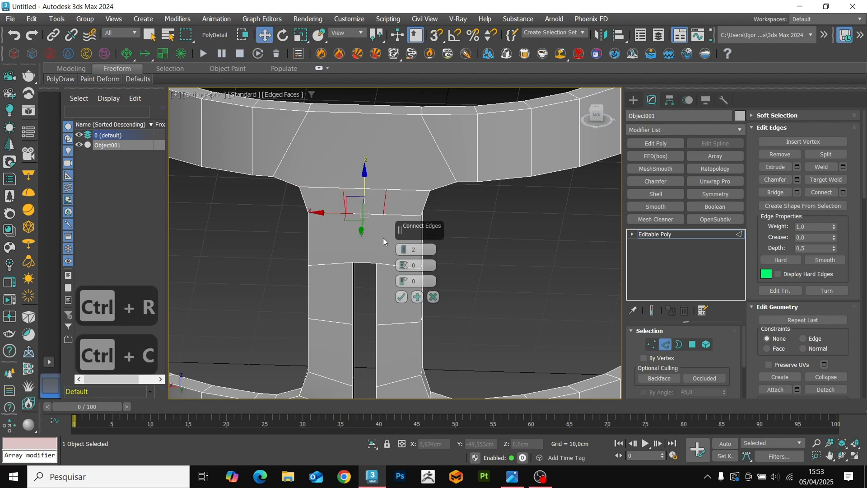
pyautogui.click(432, 297)
# Connect the horizontal edges above the slot with one segment and chamfer the new centre loop by 1.714 cm.
pyautogui.press('F3')
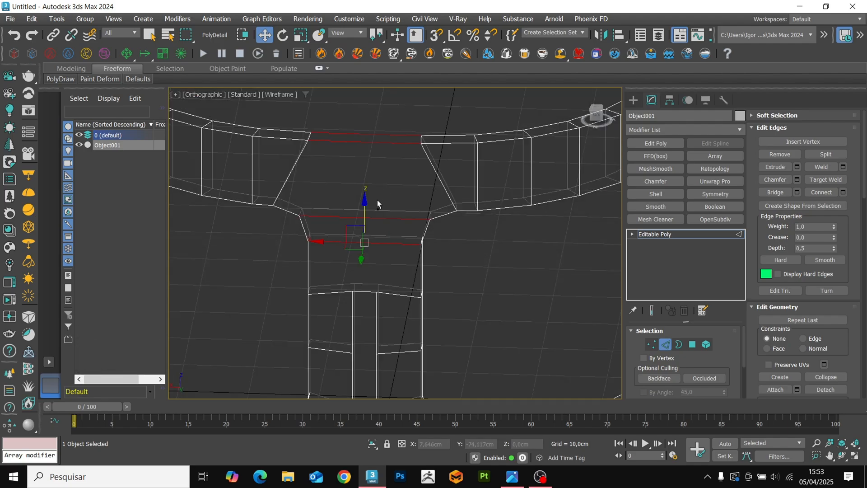
pyautogui.hotkey('ctrl', 'c')
pyautogui.press('F3')
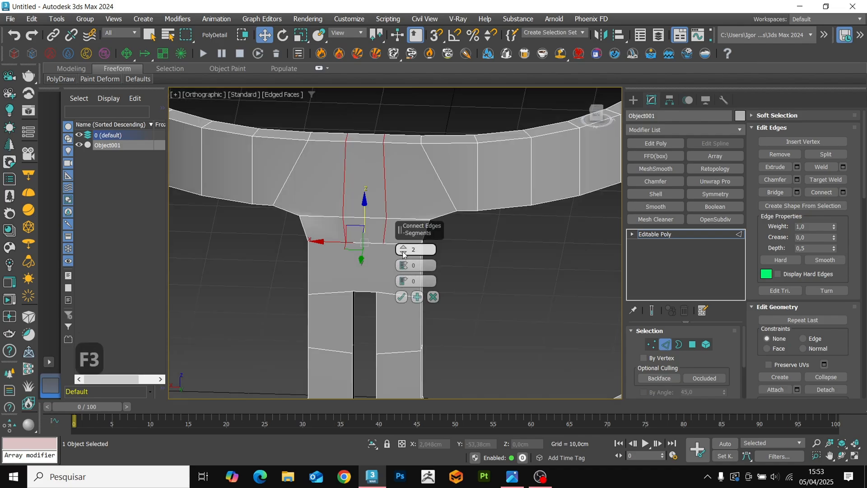
pyautogui.click(403, 253)
pyautogui.click(401, 296)
pyautogui.hotkey('ctrl', 'shift', 'c')
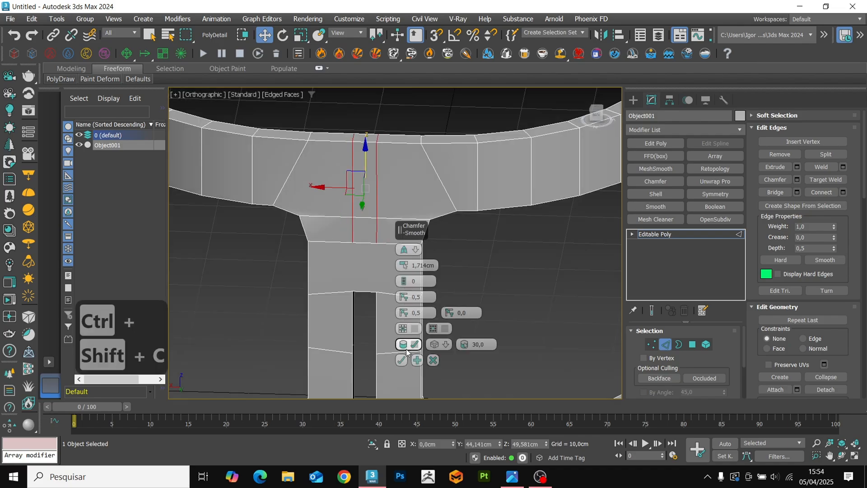
pyautogui.click(402, 360)
# Connect the lower vertices of the chamfered loops to the slot's upper corner vertices on both sides.
pyautogui.press('1')
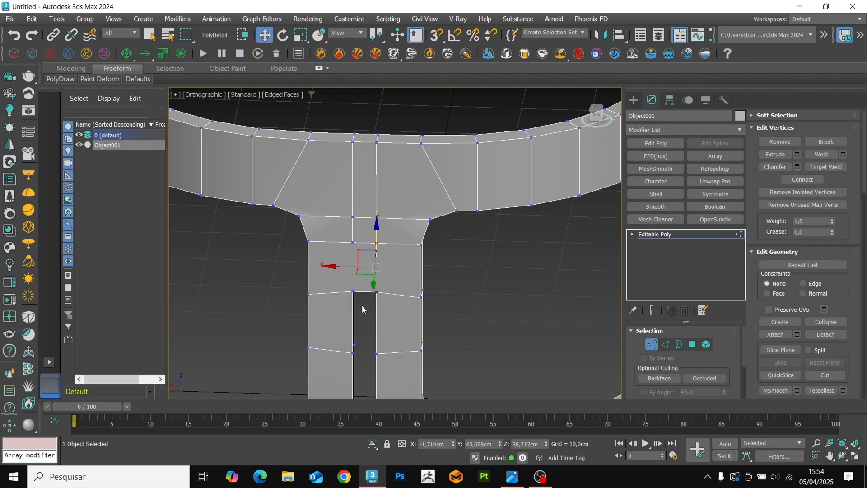
pyautogui.hotkey('ctrl', 'shift', 'e')
pyautogui.keyDown('alt'); pyautogui.moveTo(353, 242); pyautogui.dragTo(354, 295, button='middle'); pyautogui.keyUp('alt')
pyautogui.hotkey('ctrl', 'shift', 'e')
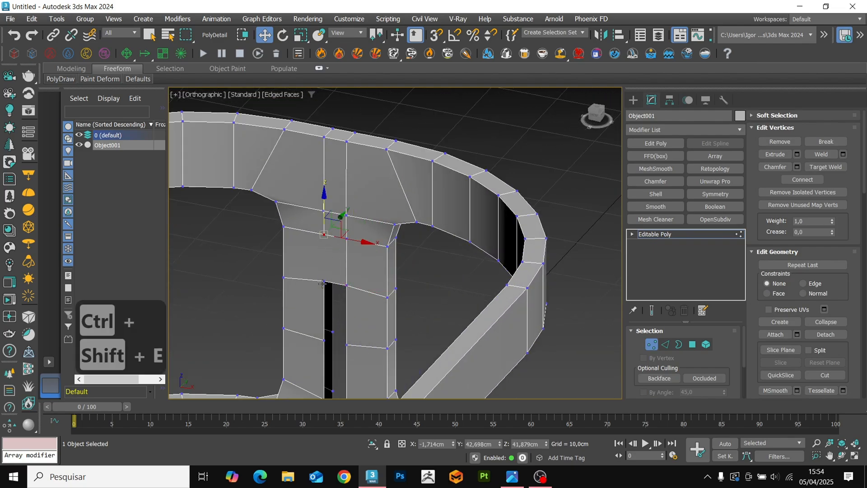
pyautogui.press('1')
pyautogui.press('F4')
pyautogui.keyDown('alt'); pyautogui.moveTo(343, 244); pyautogui.dragTo(252, 266, button='middle'); pyautogui.keyUp('alt')
pyautogui.press('F4')
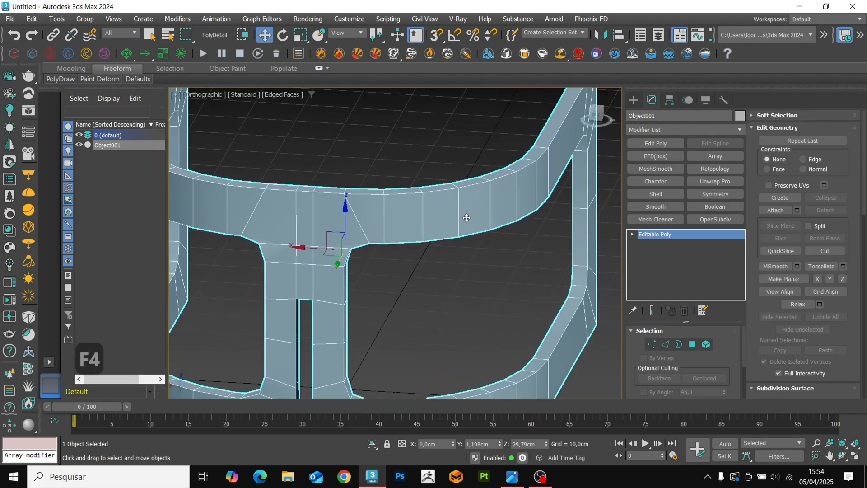
# Bridge the inner and outer edges of the slot's first side at its uppermost section.
pyautogui.scroll(-4, 368, 259)
pyautogui.moveTo(368, 258); pyautogui.dragTo(367, 236, button='middle')
pyautogui.scroll(5, 394, 259)
pyautogui.press('F4')
pyautogui.press('F4')
pyautogui.press('2')
pyautogui.scroll(5, 366, 235)
pyautogui.hotkey('ctrl', 'b')
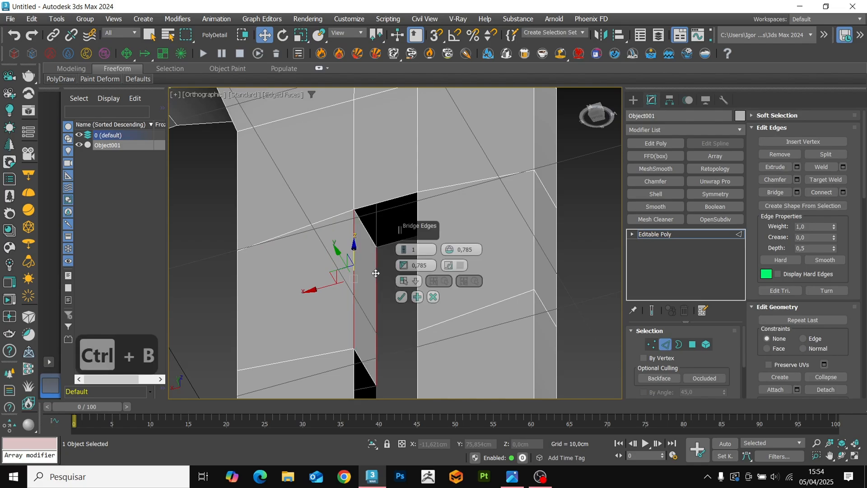
pyautogui.press('Return')
# Bridge the inner and outer edges of the slot's opposite side at its lower end.
pyautogui.press('3')
pyautogui.press('2')
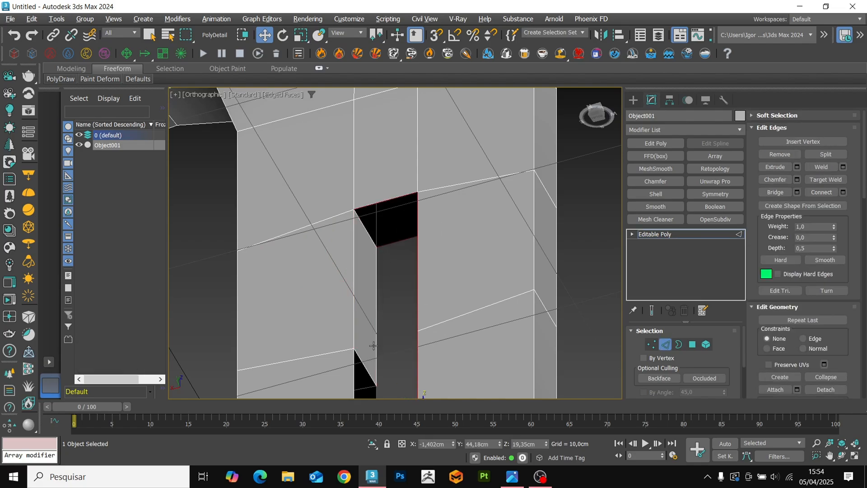
pyautogui.scroll(-5, 371, 344)
pyautogui.keyDown('alt'); pyautogui.moveTo(388, 294); pyautogui.dragTo(386, 335, button='middle'); pyautogui.keyUp('alt')
pyautogui.press('F3')
pyautogui.scroll(2, 407, 321)
pyautogui.press('F3')
pyautogui.click(407, 321)
pyautogui.press('F4')
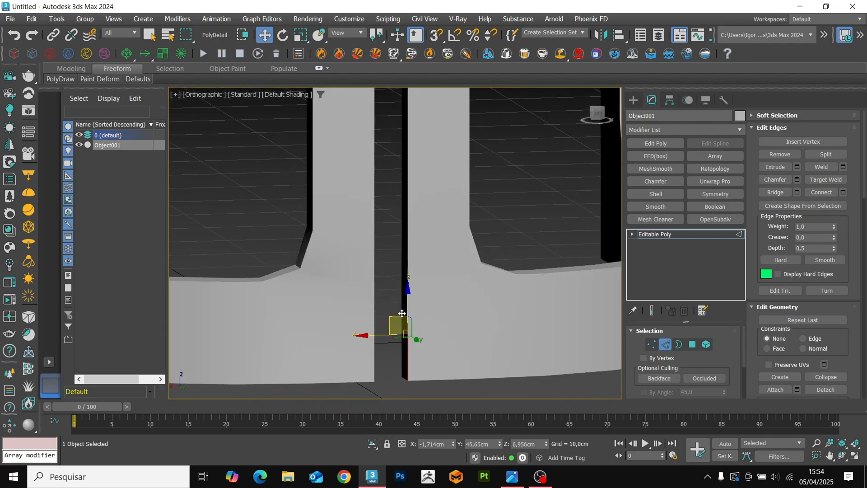
pyautogui.hotkey('ctrl', 'b')
pyautogui.press('Return')
pyautogui.press('F3')
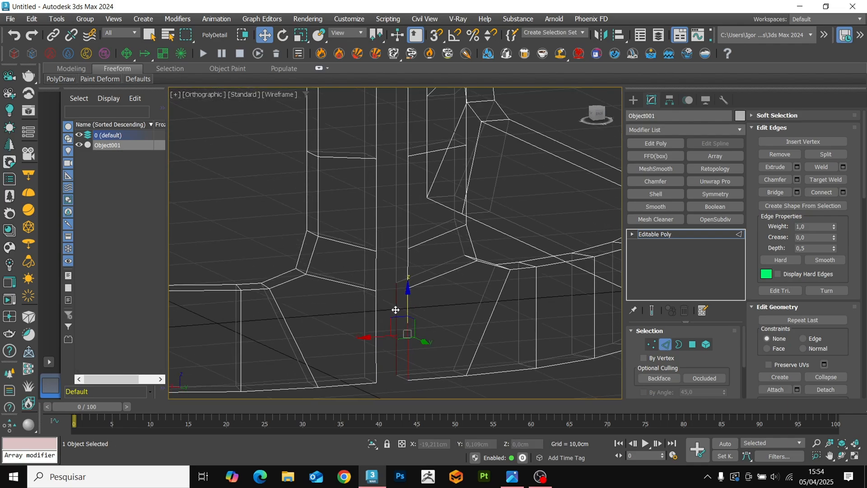
pyautogui.hotkey('ctrl', 'b')
pyautogui.press('Return')
# Bridge the remaining upper edges on the same side of the slot.
pyautogui.moveTo(409, 291); pyautogui.dragTo(406, 334, button='middle')
pyautogui.moveTo(406, 334); pyautogui.dragTo(403, 254)
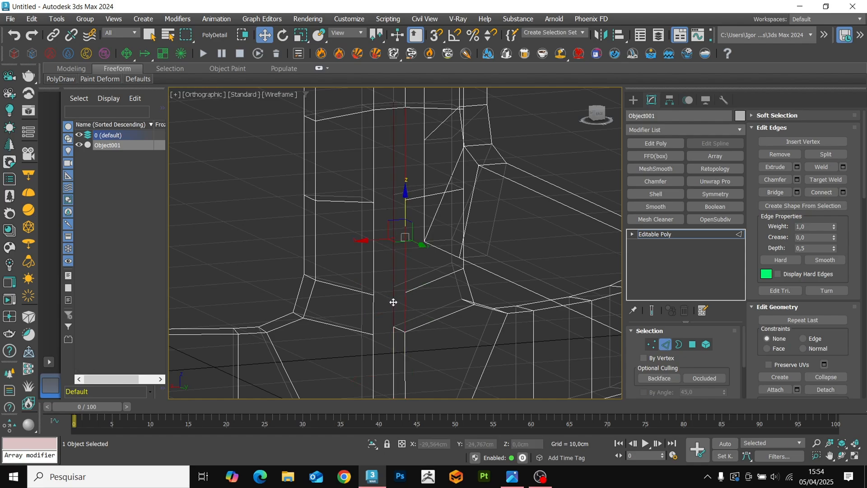
pyautogui.hotkey('ctrl', 'b')
pyautogui.press('Return')
# Bridge the inner and outer edges across the upper end of the slot.
pyautogui.moveTo(400, 268)
pyautogui.mouseDown(button='middle')
pyautogui.moveTo(411, 283)
pyautogui.moveTo(401, 230)
pyautogui.moveTo(376, 208)
pyautogui.mouseUp(button='middle')
pyautogui.press('F3')
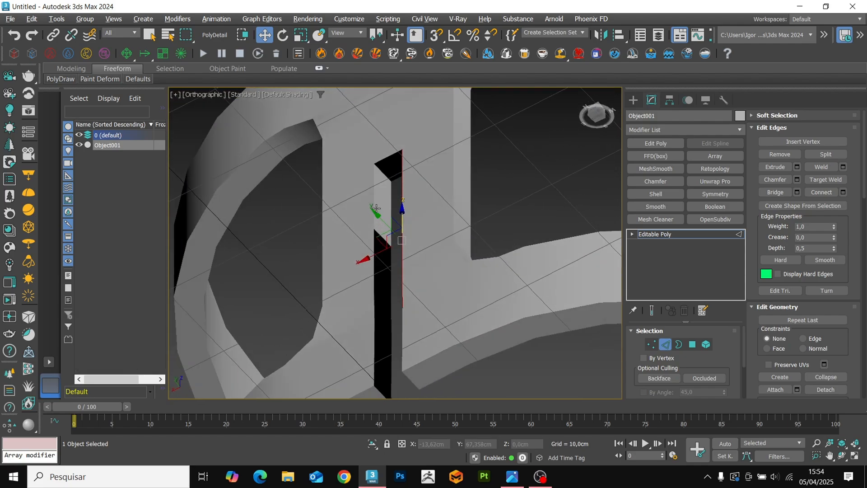
pyautogui.press('F4')
pyautogui.press('F4')
pyautogui.scroll(3, 396, 170)
pyautogui.click(406, 183)
pyautogui.press('F3')
pyautogui.click(399, 188)
pyautogui.keyDown('ctrl'); pyautogui.click(383, 143); pyautogui.keyUp('ctrl')
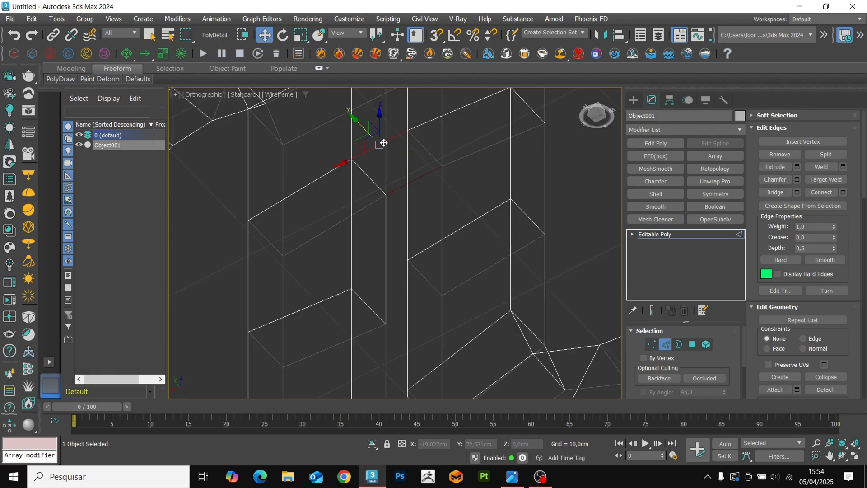
pyautogui.hotkey('ctrl', 'b')
pyautogui.press('Return')
# Bridge the remaining lower edges on the slot's first side to close its wall, and leave edge editing.
pyautogui.moveTo(383, 250); pyautogui.dragTo(383, 217, button='middle')
pyautogui.scroll(-3, 383, 226)
pyautogui.keyDown('alt'); pyautogui.moveTo(383, 226); pyautogui.dragTo(388, 203, button='middle'); pyautogui.keyUp('alt')
pyautogui.press('3')
pyautogui.click(376, 263)
pyautogui.press('2')
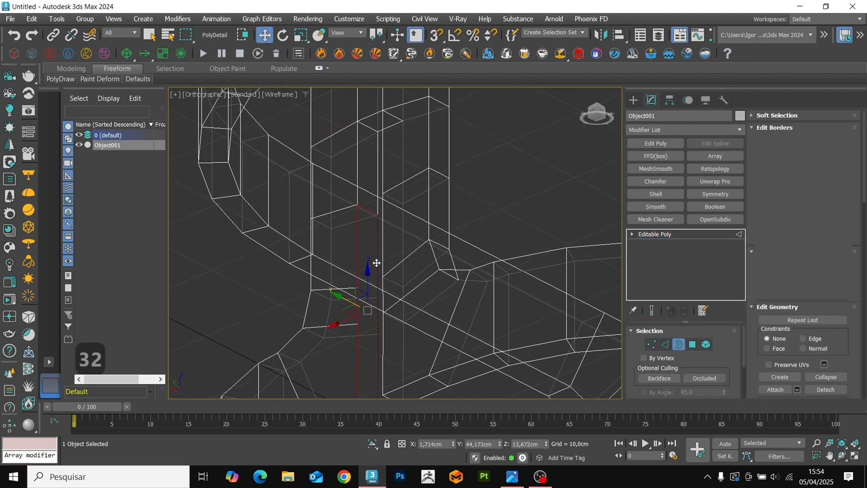
pyautogui.keyDown('alt'); pyautogui.click(368, 210); pyautogui.keyUp('alt')
pyautogui.moveTo(368, 345); pyautogui.dragTo(364, 289, button='middle')
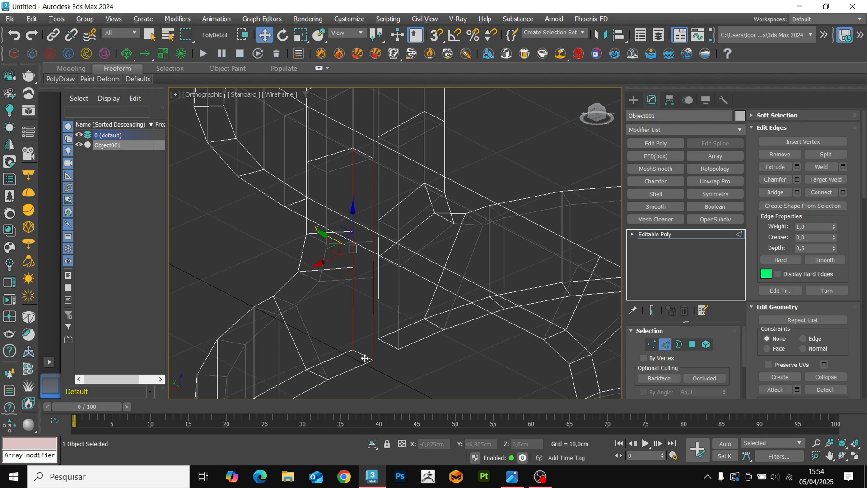
pyautogui.hotkey('ctrl', 'b')
pyautogui.press('Return')
pyautogui.press('F3')
pyautogui.press('2')
pyautogui.press('F4')
pyautogui.scroll(-5, 419, 303)
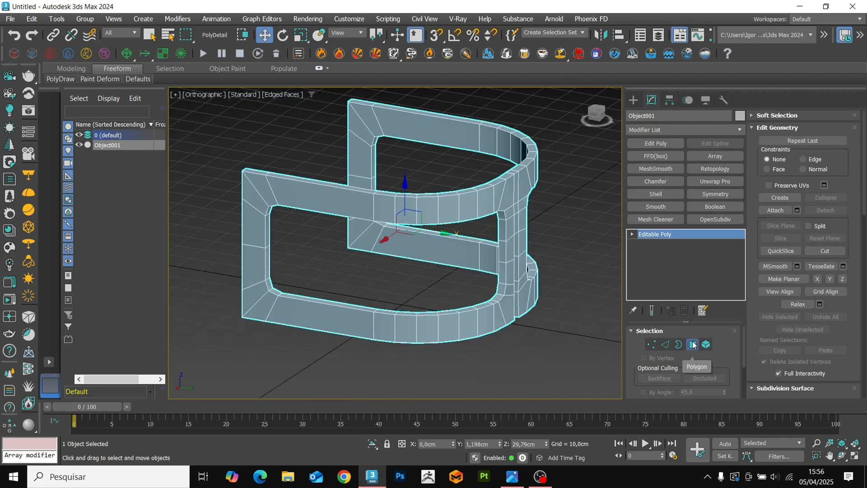
# Select the top face strip along one half of the frame's upper rail and detach it as a clone.
pyautogui.click(692, 345)
pyautogui.keyDown('alt'); pyautogui.moveTo(498, 228); pyautogui.dragTo(478, 242, button='middle'); pyautogui.keyUp('alt')
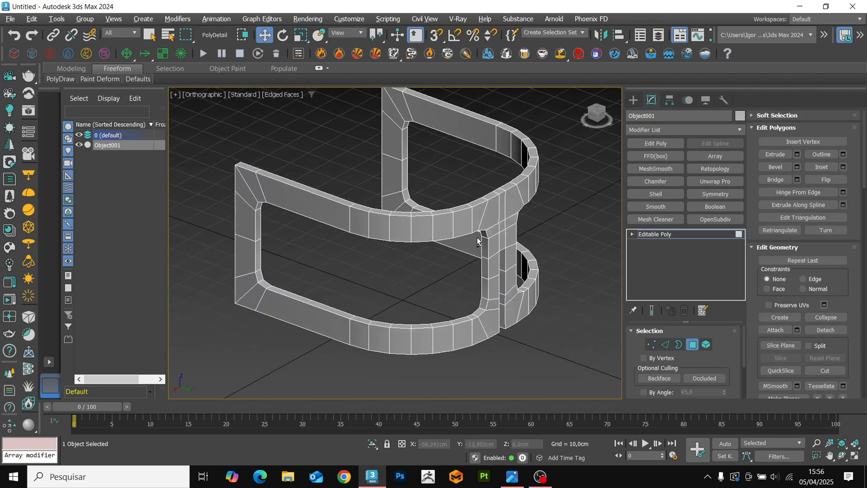
pyautogui.scroll(3, 478, 241)
pyautogui.click(484, 219)
pyautogui.scroll(-3, 483, 220)
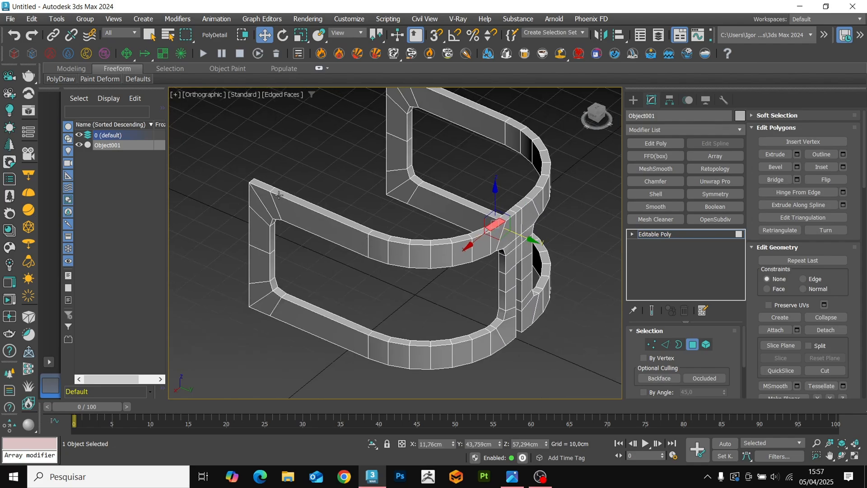
pyautogui.keyDown('shift'); pyautogui.click(268, 189); pyautogui.keyUp('shift')
pyautogui.click(826, 330)
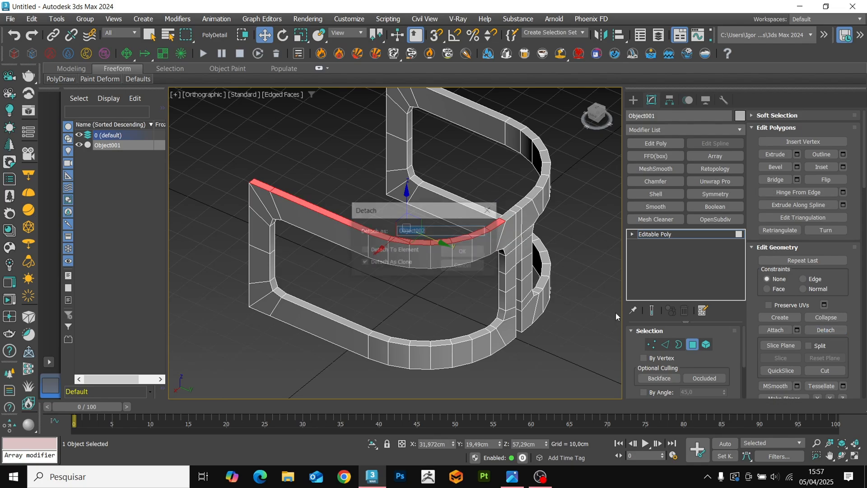
pyautogui.click(456, 249)
# Move the detached strip down about 10.7 cm into the side opening.
pyautogui.click(684, 234)
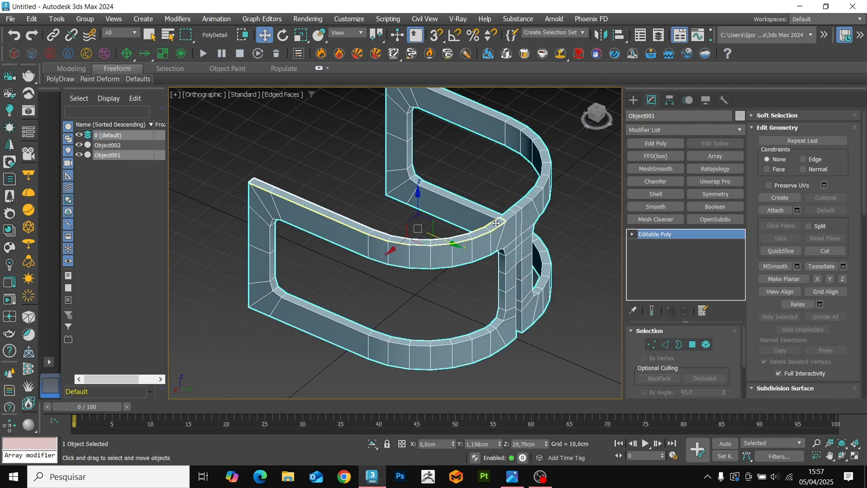
pyautogui.click(496, 224)
pyautogui.moveTo(419, 210); pyautogui.dragTo(419, 229)
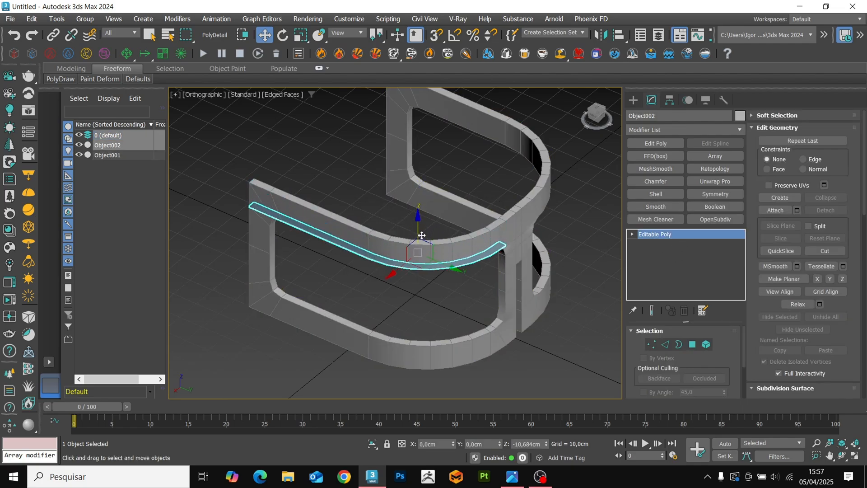
# Delete the end vertices of the strip that overlap the frame's front post.
pyautogui.press('1')
pyautogui.press('F3')
pyautogui.moveTo(266, 251); pyautogui.dragTo(227, 194)
pyautogui.press('Delete')
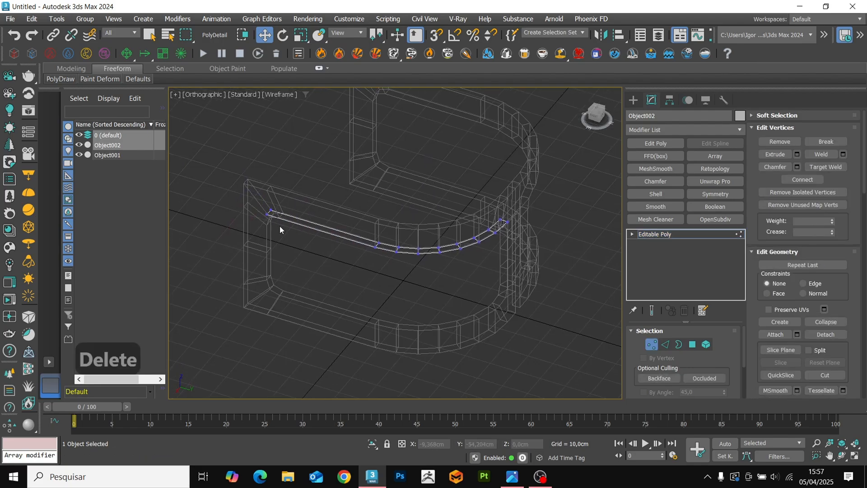
pyautogui.press('F3')
pyautogui.press('1')
# Add a Shell modifier to the curved strip to give it thickness.
pyautogui.scroll(2, 397, 268)
pyautogui.click(642, 194)
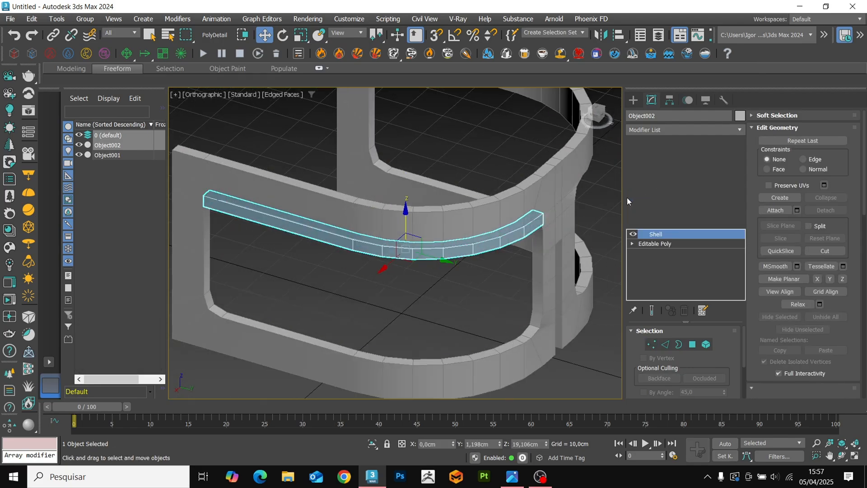
pyautogui.moveTo(722, 346); pyautogui.dragTo(459, 294)
pyautogui.keyDown('alt'); pyautogui.moveTo(409, 269); pyautogui.dragTo(451, 289, button='middle'); pyautogui.keyUp('alt')
# Connect the crosswise edges of the strip's base mesh with two lengthwise segments.
pyautogui.click(659, 246)
pyautogui.press('F3')
pyautogui.press('2')
pyautogui.scroll(5, 470, 239)
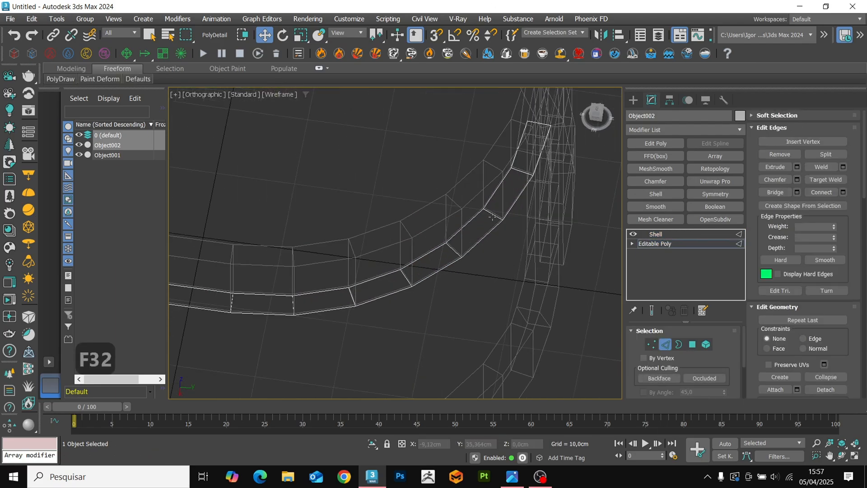
pyautogui.click(495, 213)
pyautogui.hotkey('ctrl', 'r')
pyautogui.hotkey('ctrl', 'c')
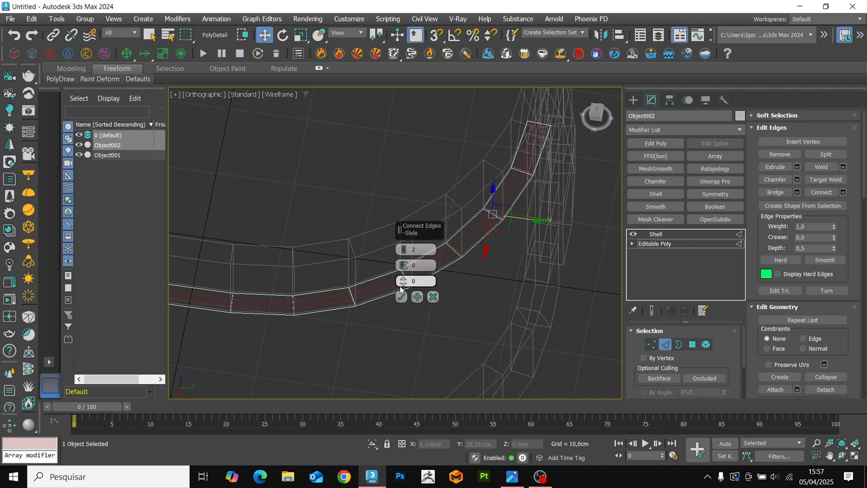
pyautogui.click(402, 296)
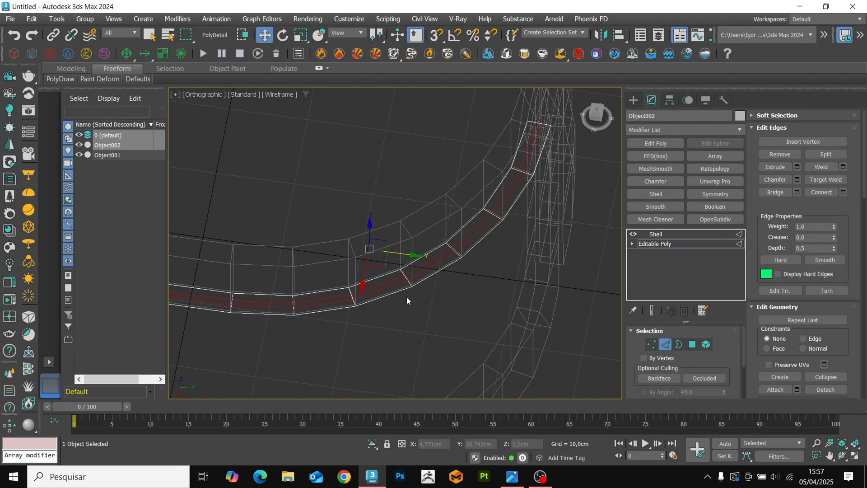
# Undo the last two changes on the strip and delete its outer border edges, keeping only the narrow lengthwise middle band under the Shell.
pyautogui.hotkey('ctrl', 'z')
pyautogui.hotkey('ctrl', 'z')
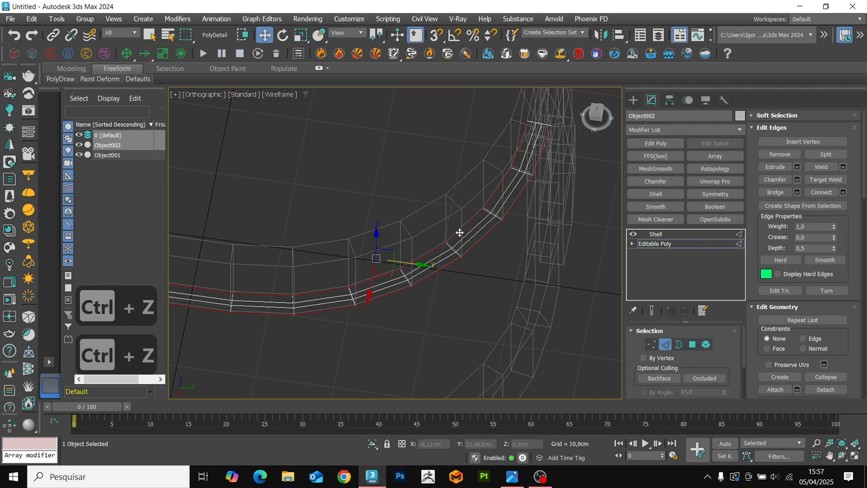
pyautogui.press('Delete')
pyautogui.click(645, 245)
pyautogui.click(657, 234)
# Isolate the shelled panel in shaded view with edged faces and convert it to Editable Poly.
pyautogui.press('F3')
pyautogui.press('F4')
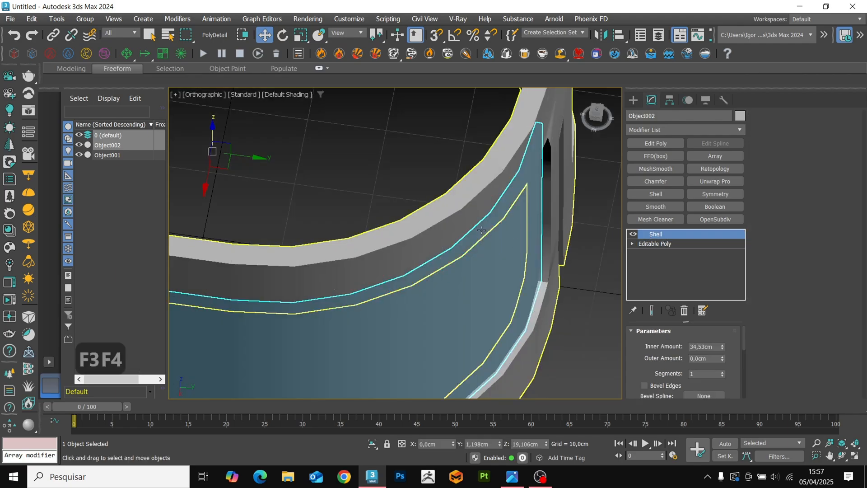
pyautogui.scroll(-3, 499, 285)
pyautogui.keyDown('alt'); pyautogui.moveTo(497, 287); pyautogui.dragTo(482, 271, button='middle'); pyautogui.keyUp('alt')
pyautogui.hotkey('alt', 'q')
pyautogui.press('F4')
pyautogui.hotkey('ctrl', 't')
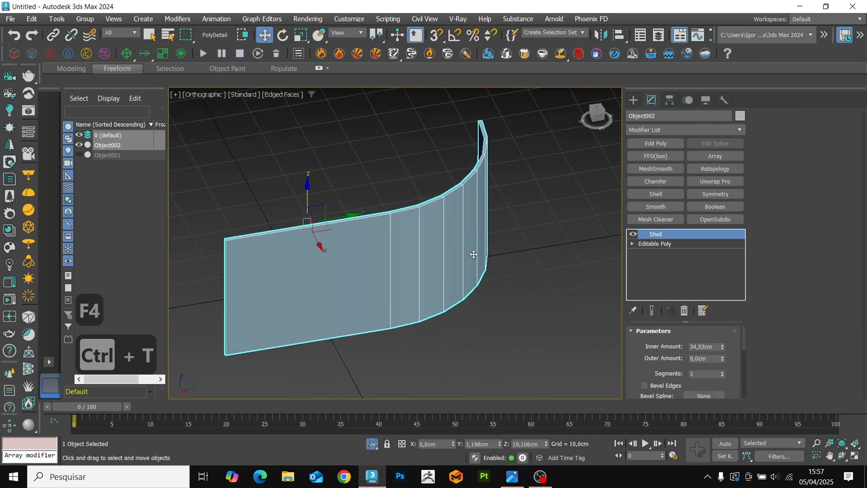
# Detach the polygons of the panel's broad curved face as a clone named Object003.
pyautogui.press('4')
pyautogui.keyDown('alt'); pyautogui.moveTo(434, 281); pyautogui.dragTo(501, 298, button='middle'); pyautogui.keyUp('alt')
pyautogui.hotkey('ctrl', 'a')
pyautogui.click(826, 330)
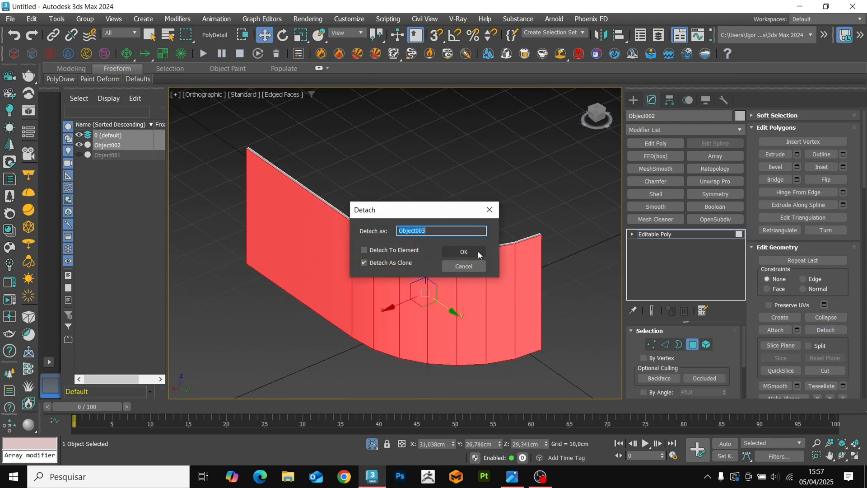
pyautogui.click(464, 252)
# Delete the original thick panel and select the detached single-surface copy in the frame's side opening.
pyautogui.click(643, 238)
pyautogui.press('Delete')
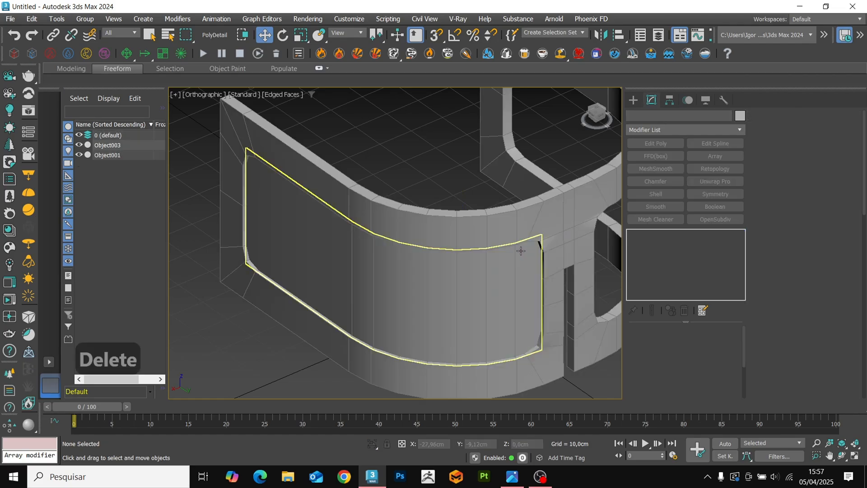
pyautogui.click(430, 285)
pyautogui.keyDown('alt'); pyautogui.moveTo(430, 284); pyautogui.dragTo(448, 320, button='middle'); pyautogui.keyUp('alt')
pyautogui.moveTo(455, 262); pyautogui.dragTo(447, 282, button='middle')
pyautogui.scroll(3, 446, 282)
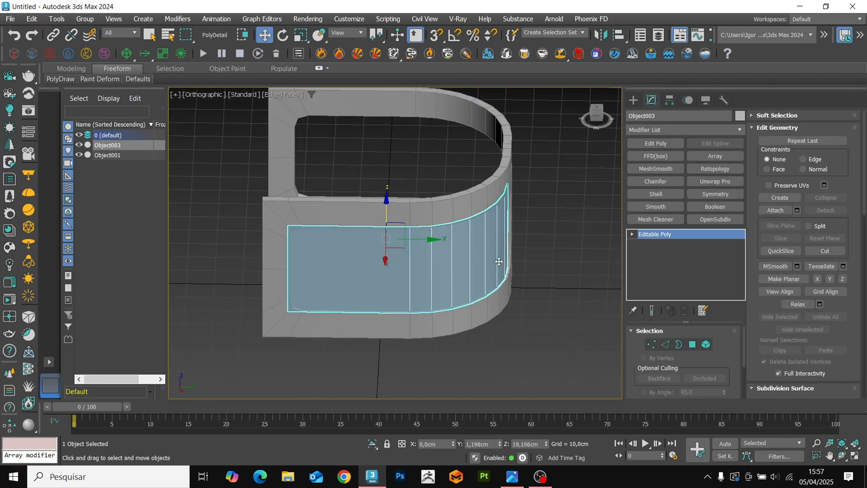
pyautogui.keyDown('alt'); pyautogui.moveTo(499, 262); pyautogui.dragTo(546, 258, button='middle'); pyautogui.keyUp('alt')
# Add an Unwrap UVW modifier to the curved surface and open its UV editor.
pyautogui.click(650, 130)
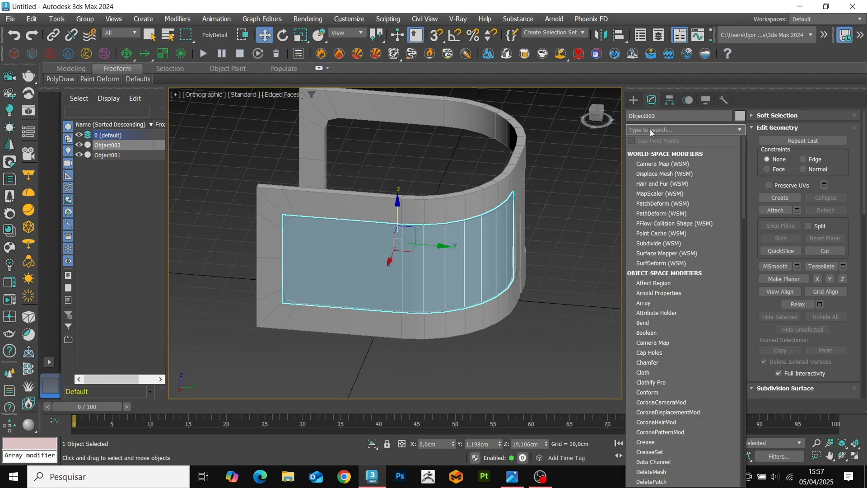
pyautogui.write('un')
pyautogui.click(660, 164)
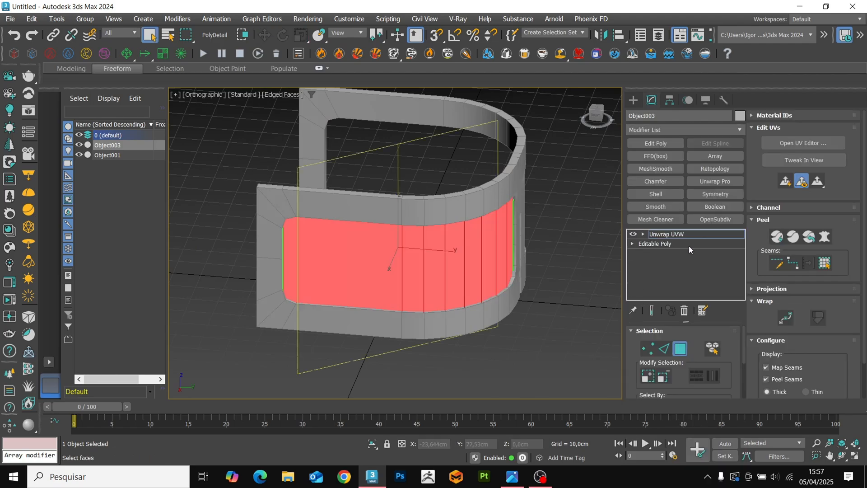
pyautogui.click(809, 148)
pyautogui.scroll(-3, 378, 210)
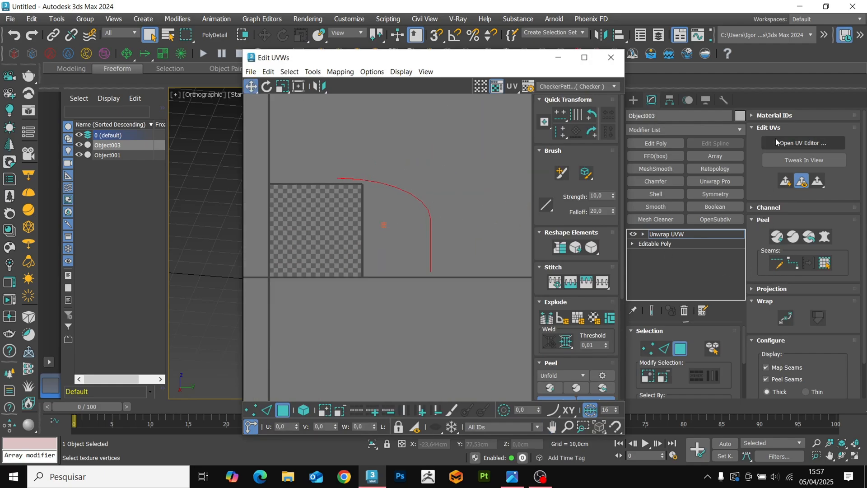
# Apply a planar projection aligned to Y to the surface's UVs and unfold them with Quick Peel.
pyautogui.scroll(-2, 764, 272)
pyautogui.click(769, 248)
pyautogui.click(778, 265)
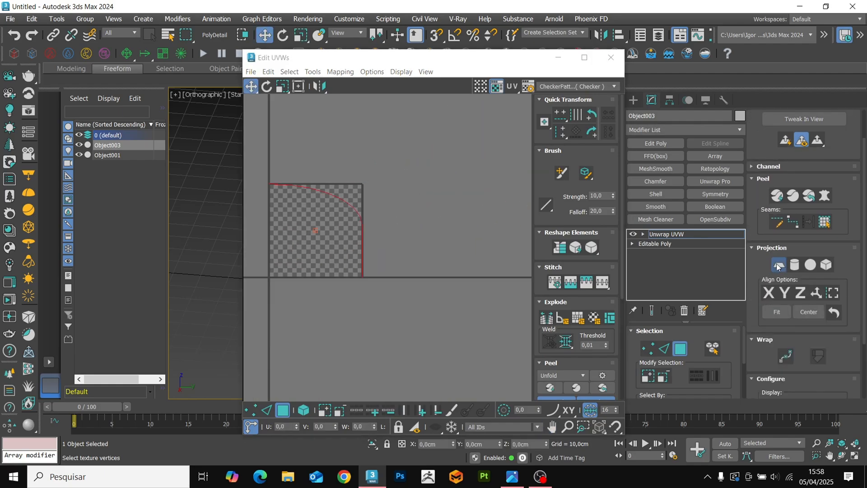
pyautogui.click(785, 293)
pyautogui.click(786, 264)
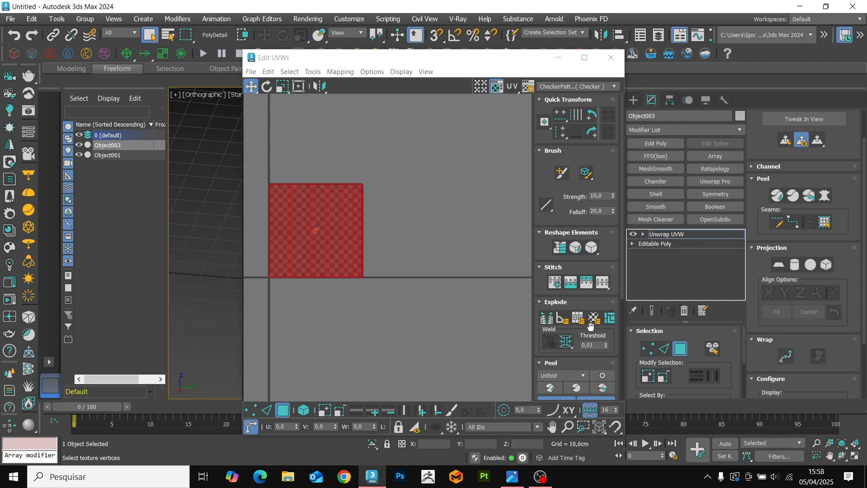
pyautogui.scroll(-2, 590, 325)
pyautogui.click(550, 361)
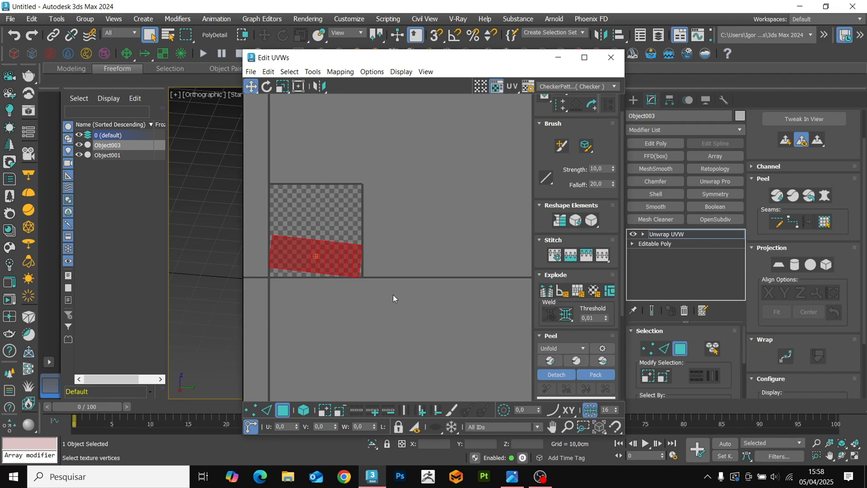
# Straighten the UV island into a rectangle by aligning its long edges horizontally and its crosswise edges vertically.
pyautogui.click(266, 410)
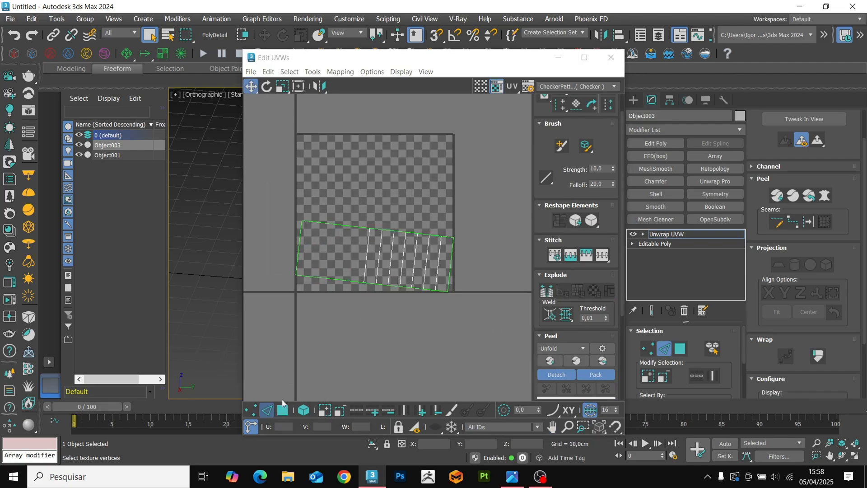
pyautogui.keyDown('ctrl'); pyautogui.click(348, 283); pyautogui.keyUp('ctrl')
pyautogui.scroll(2, 568, 154)
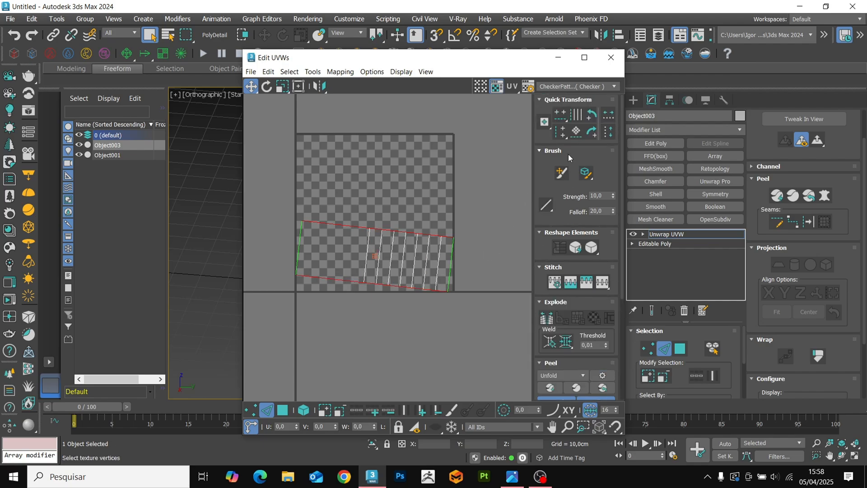
pyautogui.click(561, 116)
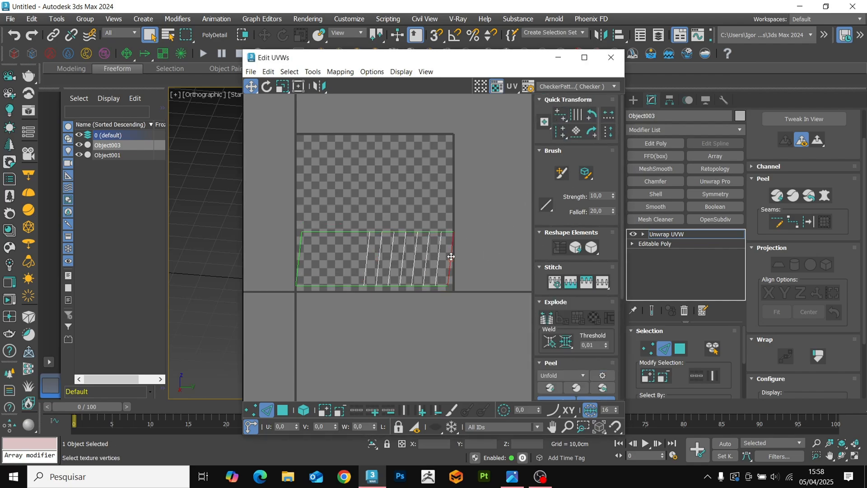
pyautogui.click(407, 410)
pyautogui.moveTo(560, 132); pyautogui.dragTo(561, 154)
# Select the whole UV element, pack it into the UV tile and close the UV editor.
pyautogui.keyDown('ctrl'); pyautogui.click(282, 411); pyautogui.keyUp('ctrl')
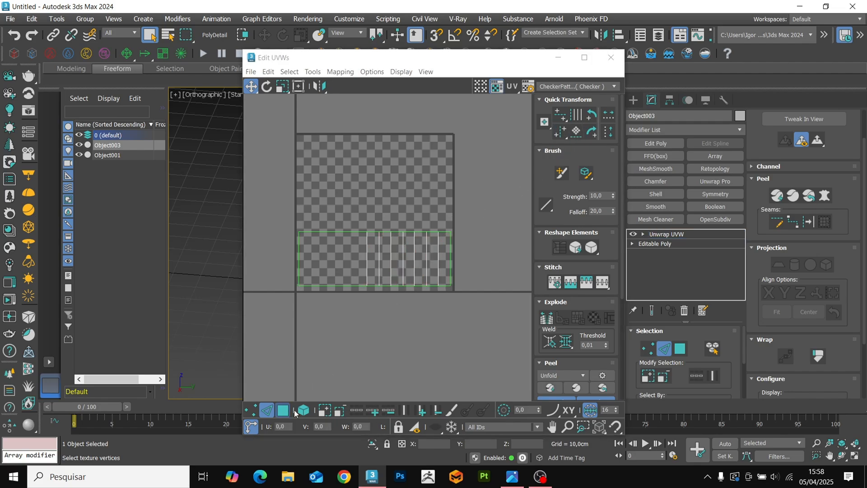
pyautogui.click(303, 410)
pyautogui.scroll(-3, 560, 335)
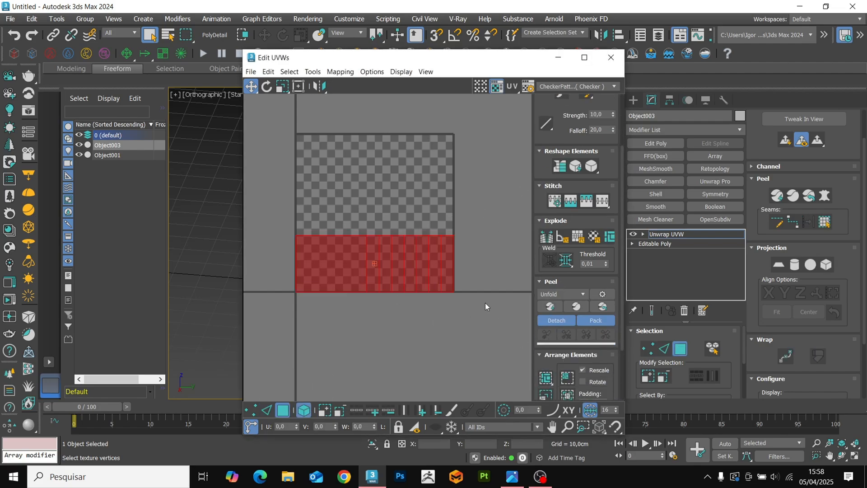
pyautogui.click(427, 208)
pyautogui.click(611, 57)
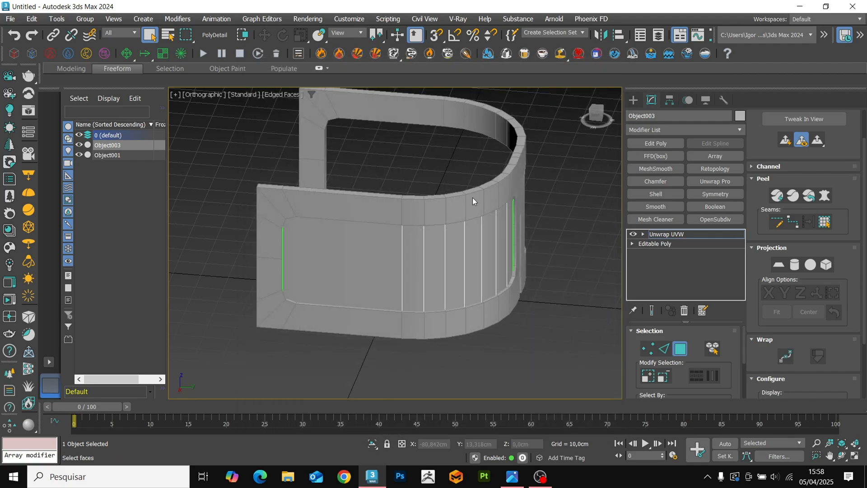
# Run the UV to Mesh script on the surface and create a flattenable copy with FLATTEN from UV.
pyautogui.click(683, 236)
pyautogui.scroll(-5, 470, 215)
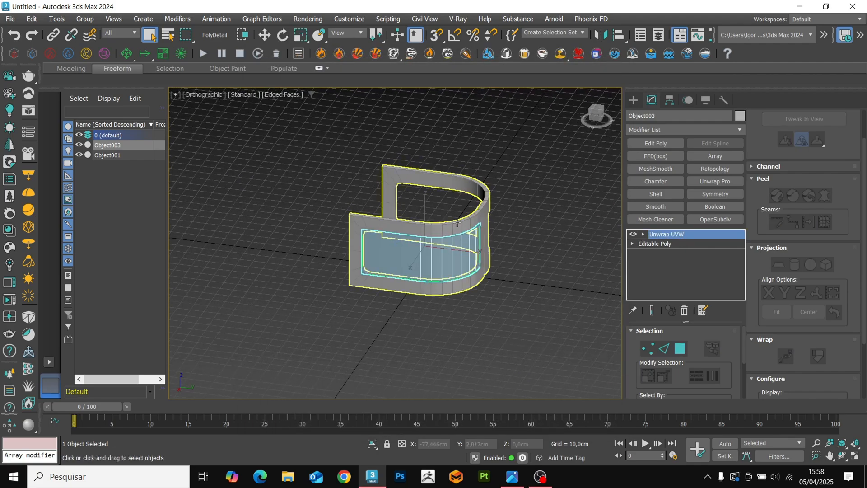
pyautogui.click(388, 19)
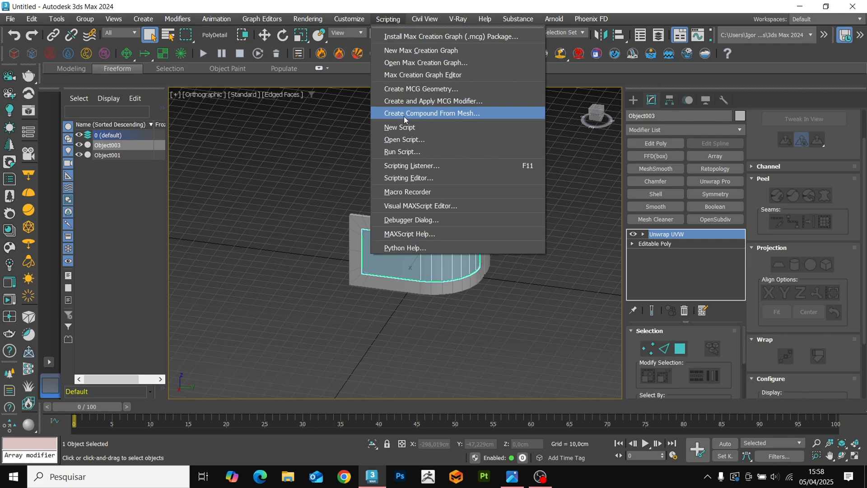
pyautogui.click(402, 152)
pyautogui.doubleClick(253, 208)
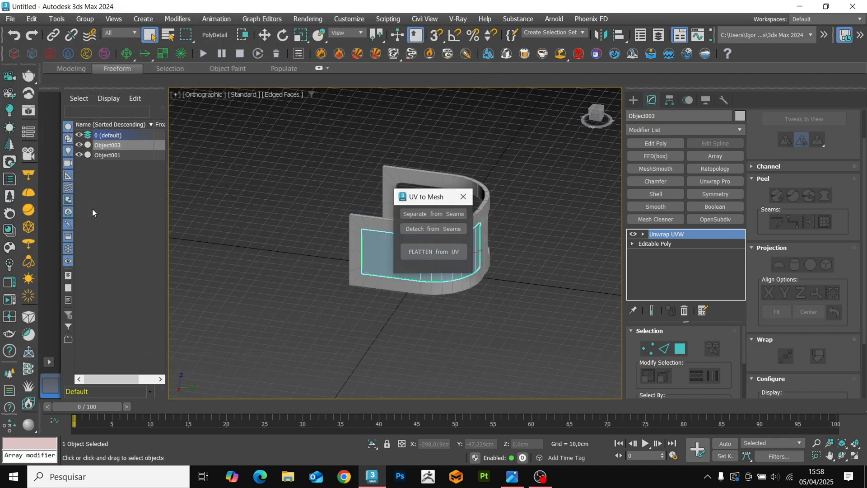
pyautogui.click(440, 255)
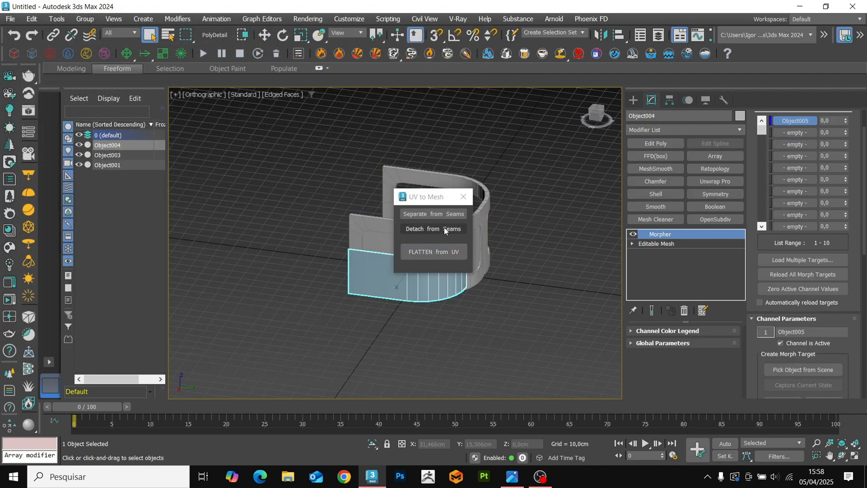
pyautogui.click(463, 196)
# Set the Object005 Morpher channel to 100 to flatten the copy, and isolate it in the Top view.
pyautogui.scroll(3, 433, 282)
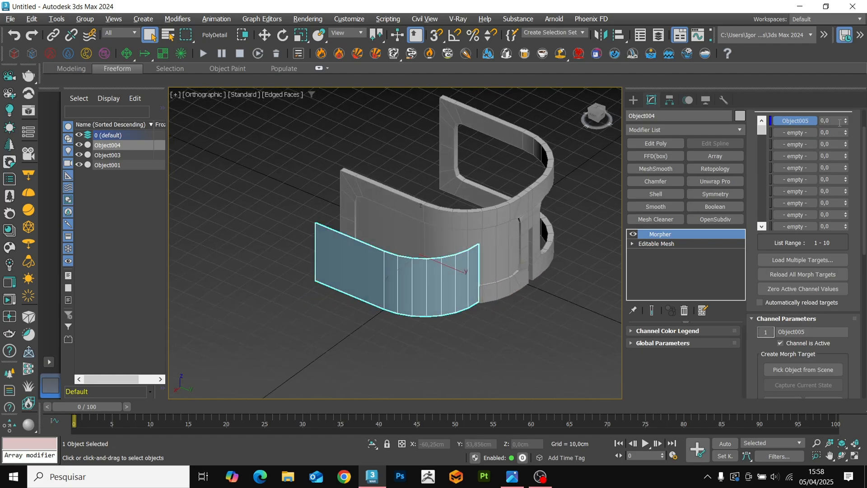
pyautogui.moveTo(846, 121); pyautogui.dragTo(823, 61)
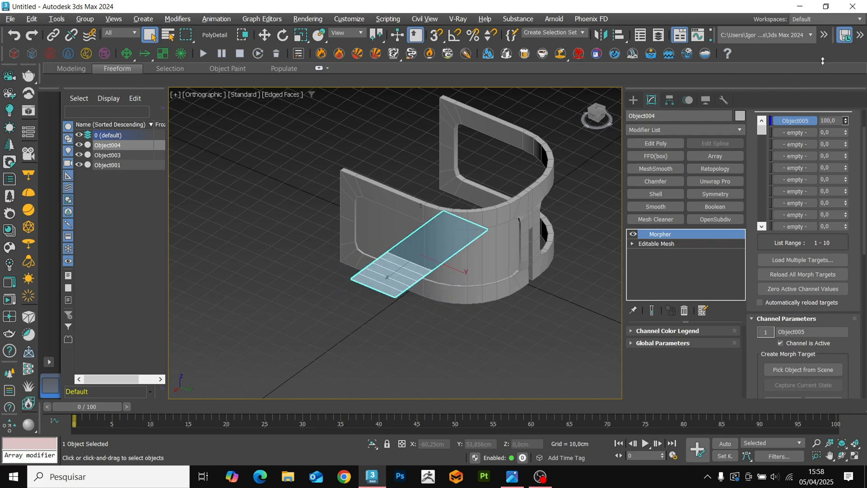
pyautogui.hotkey('alt', 'q')
pyautogui.press('t')
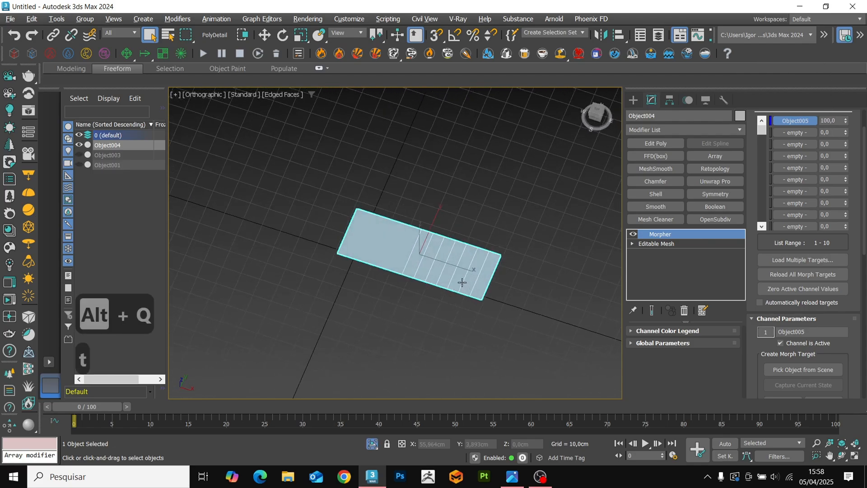
pyautogui.press('z')
pyautogui.scroll(-2, 461, 239)
# Draw a small narrow plane below the flat panel with one length and one width segment, and set its length to 1 cm.
pyautogui.click(630, 102)
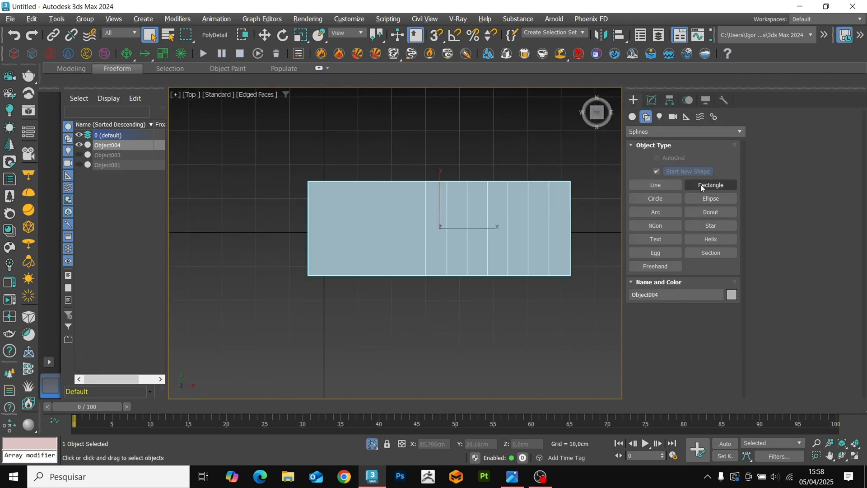
pyautogui.click(701, 226)
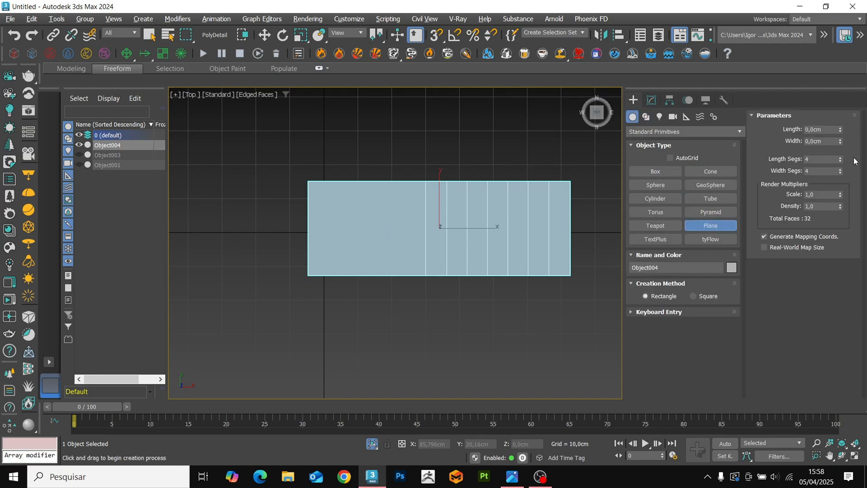
pyautogui.scroll(3, 352, 298)
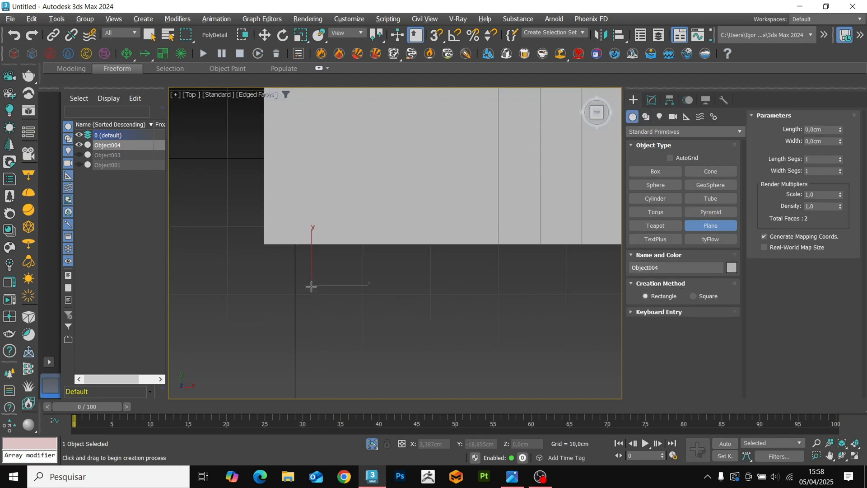
pyautogui.moveTo(311, 285); pyautogui.dragTo(321, 307)
pyautogui.write('1')
pyautogui.press('Return')
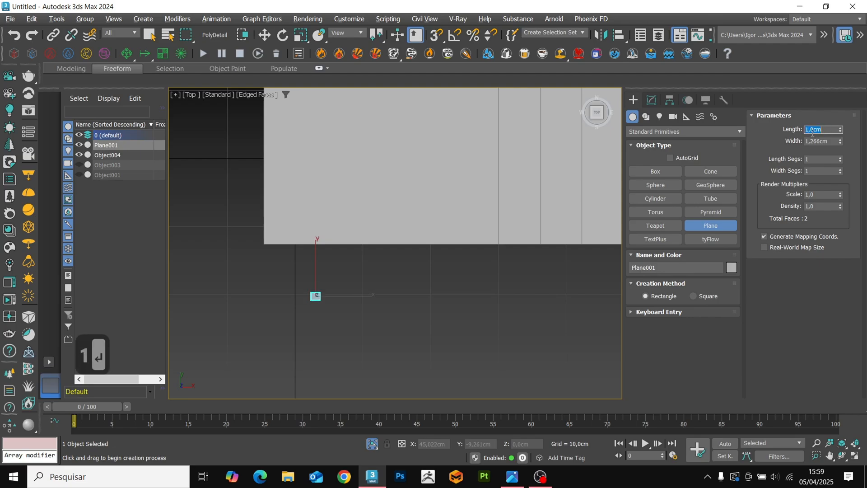
pyautogui.scroll(15, 355, 270)
pyautogui.press('w')
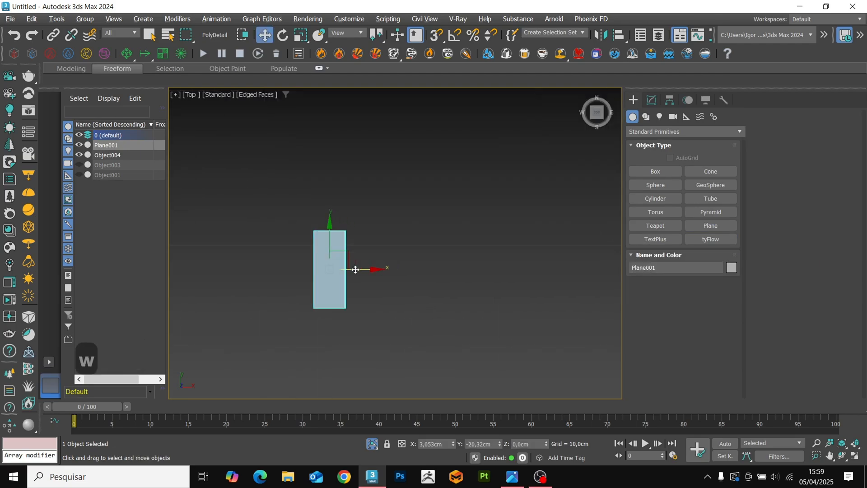
# Make a copy of the narrow plane rotated 90° about Z so the two cross at their centres.
pyautogui.press('e')
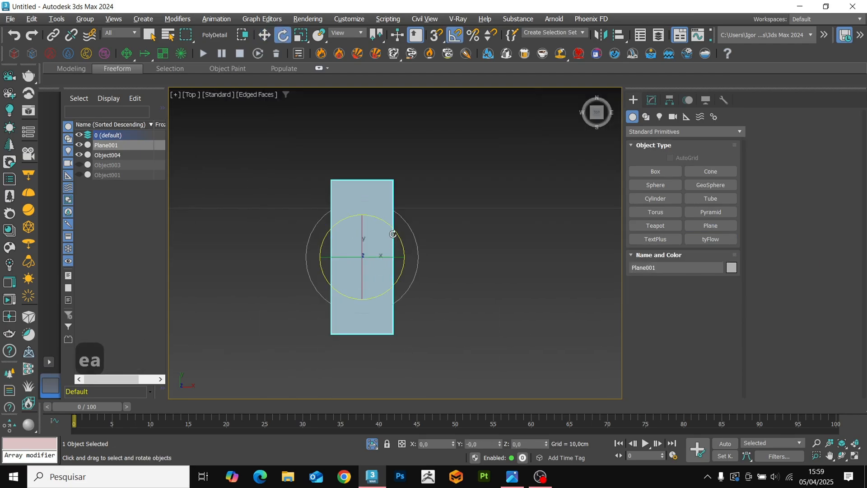
pyautogui.keyDown('shift'); pyautogui.moveTo(393, 234); pyautogui.dragTo(420, 257); pyautogui.keyUp('shift')
pyautogui.press('Return')
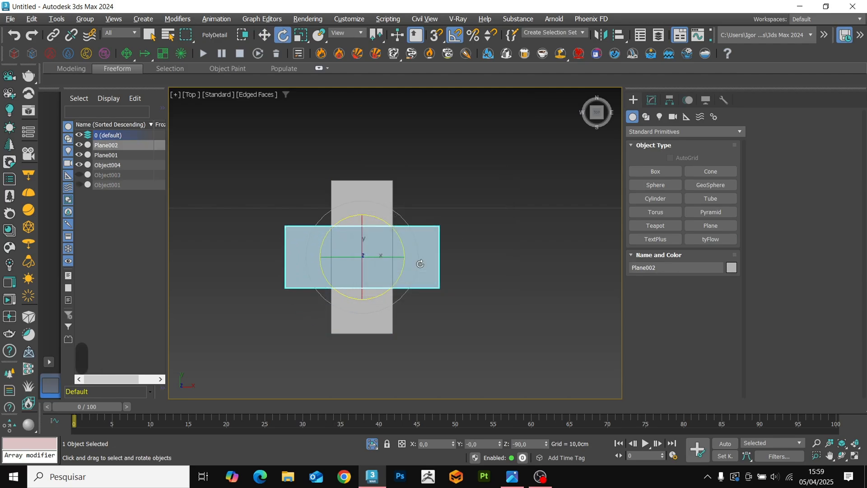
# Convert the rotated plane to Editable Poly and connect its long edges crosswise.
pyautogui.hotkey('ctrl', 't')
pyautogui.press('2')
pyautogui.press('F3')
pyautogui.hotkey('ctrl', 'r')
pyautogui.hotkey('ctrl', 'c')
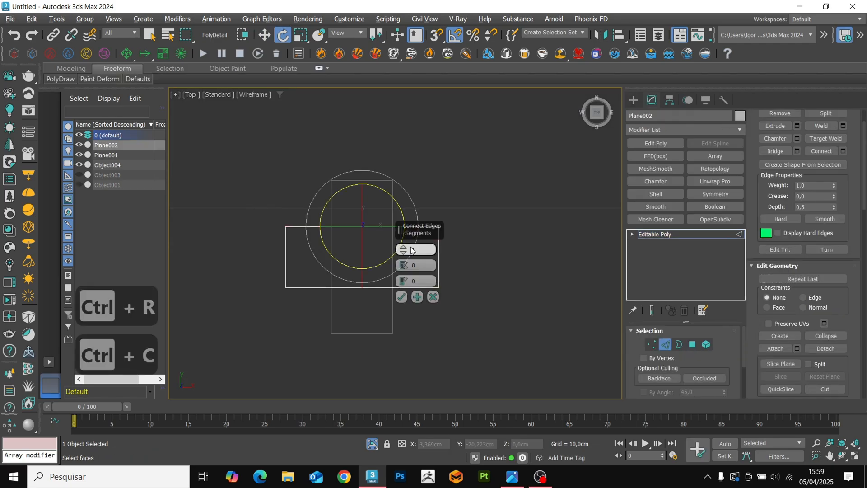
pyautogui.click(402, 297)
# Move the rotated plane's new crosswise edge down about 0.09 cm so the strip bends beneath the other plane.
pyautogui.press('w')
pyautogui.keyDown('alt'); pyautogui.moveTo(400, 300); pyautogui.dragTo(355, 249, button='middle'); pyautogui.keyUp('alt')
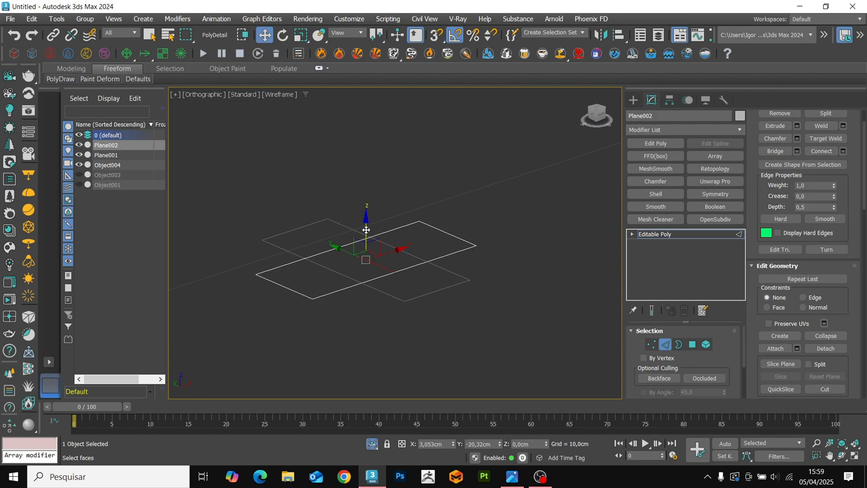
pyautogui.press('F3')
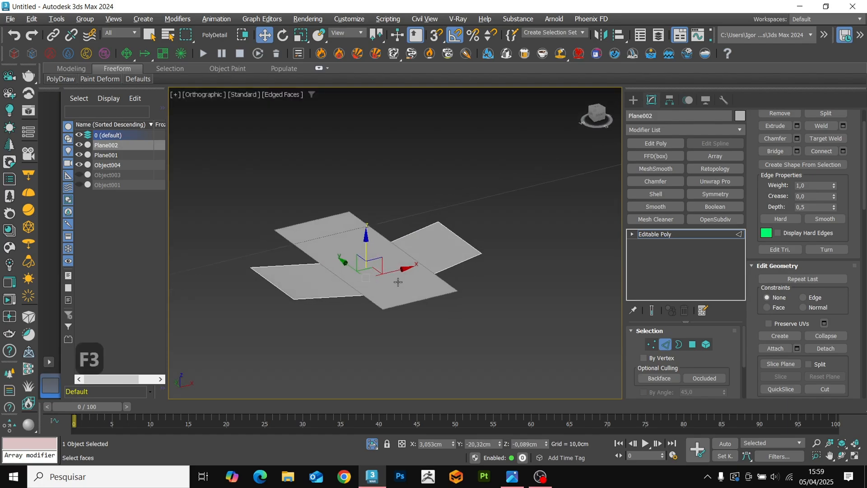
# Copy the bent strip along X and snap the copy's end to the end of the original strip.
pyautogui.moveTo(369, 250)
pyautogui.keyDown('alt'); pyautogui.mouseDown(button='middle')
pyautogui.moveTo(373, 306)
pyautogui.moveTo(379, 293)
pyautogui.mouseUp(button='middle'); pyautogui.keyUp('alt')
pyautogui.press('2')
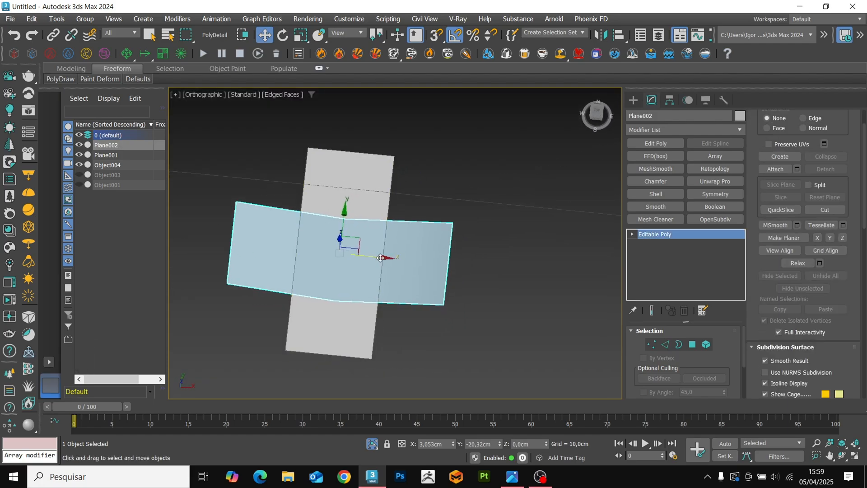
pyautogui.keyDown('shift'); pyautogui.moveTo(379, 293); pyautogui.dragTo(602, 311); pyautogui.keyUp('shift')
pyautogui.press('Return')
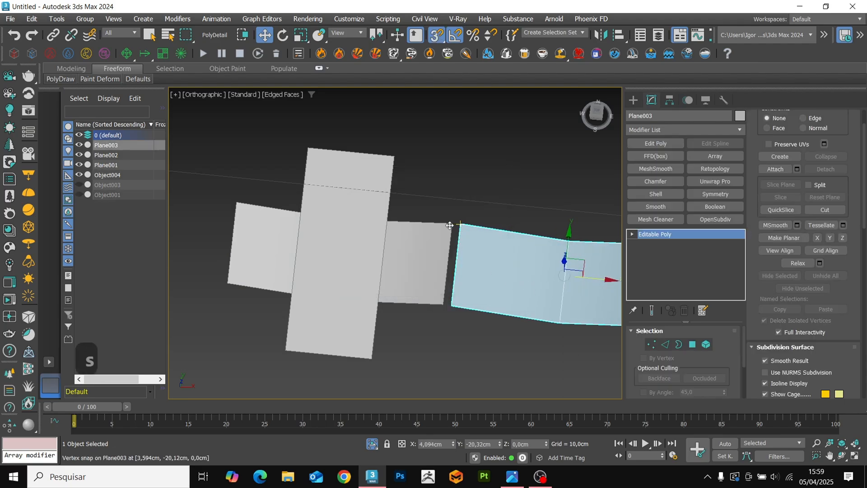
pyautogui.moveTo(460, 235); pyautogui.dragTo(452, 235)
pyautogui.scroll(-4, 506, 180)
# Mirror the copied strip across the Z axis without cloning, and flip its element's normals.
pyautogui.click(599, 36)
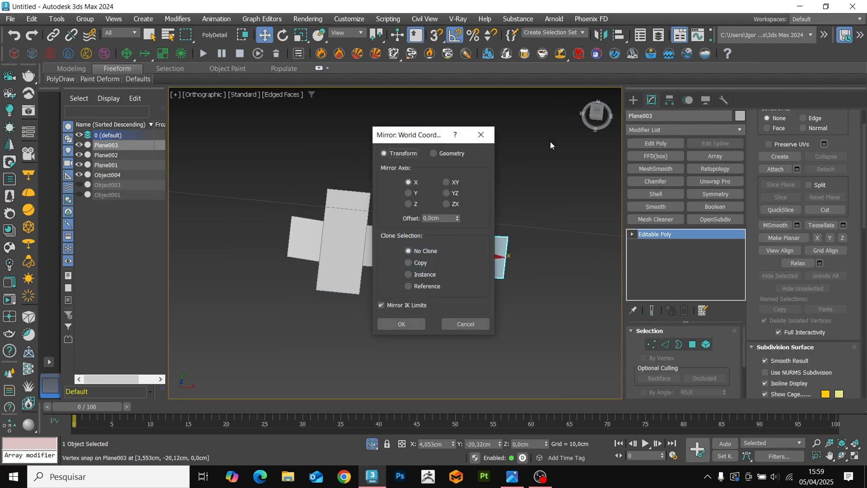
pyautogui.moveTo(413, 136); pyautogui.dragTo(633, 133)
pyautogui.click(627, 326)
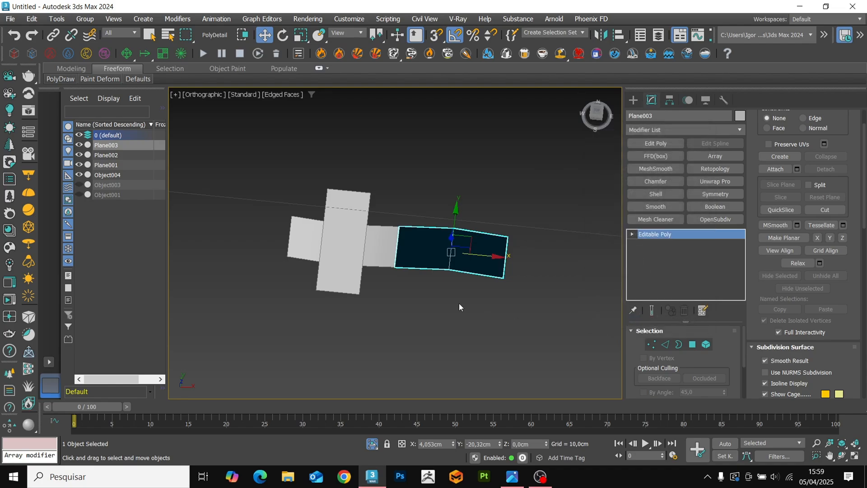
pyautogui.scroll(2, 424, 305)
pyautogui.click(706, 345)
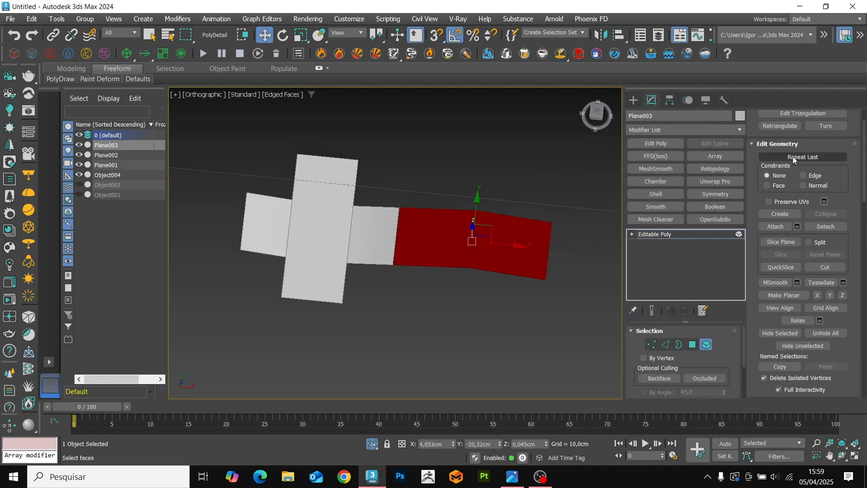
pyautogui.scroll(2, 825, 192)
pyautogui.click(825, 141)
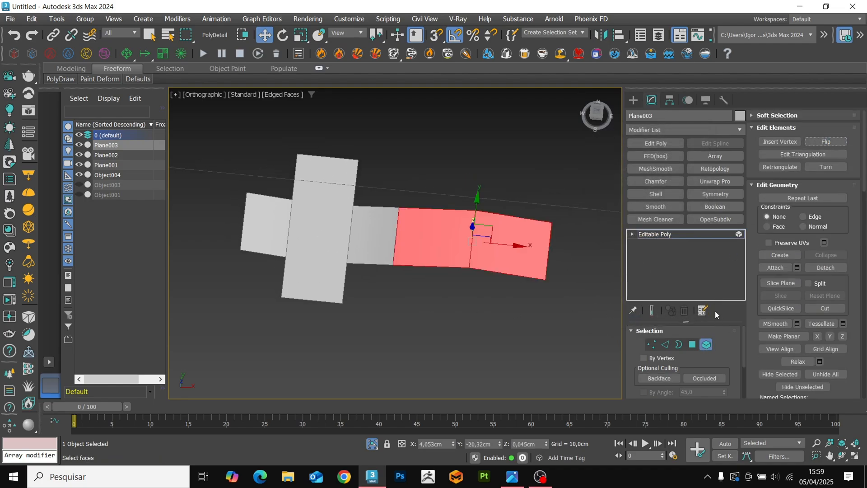
# Attach the original bent strip to the mirrored one and weld the vertices at their shared seam.
pyautogui.click(775, 268)
pyautogui.click(383, 230)
pyautogui.press('1')
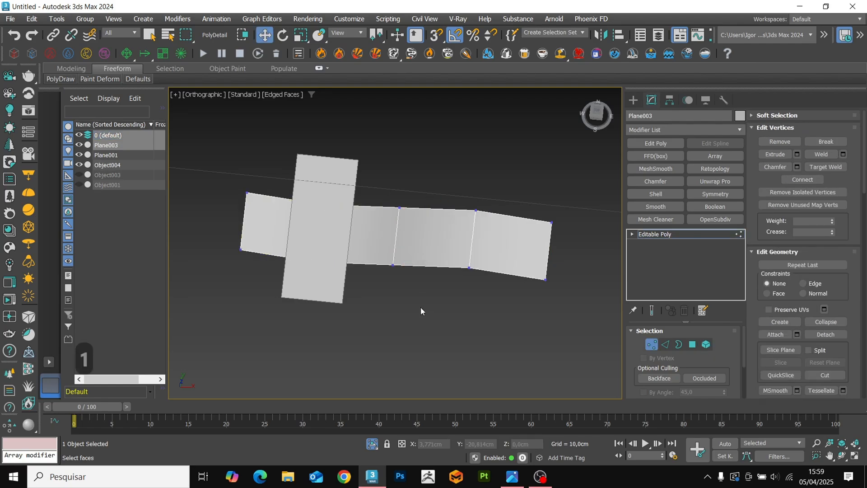
pyautogui.click(393, 265)
pyautogui.press('1')
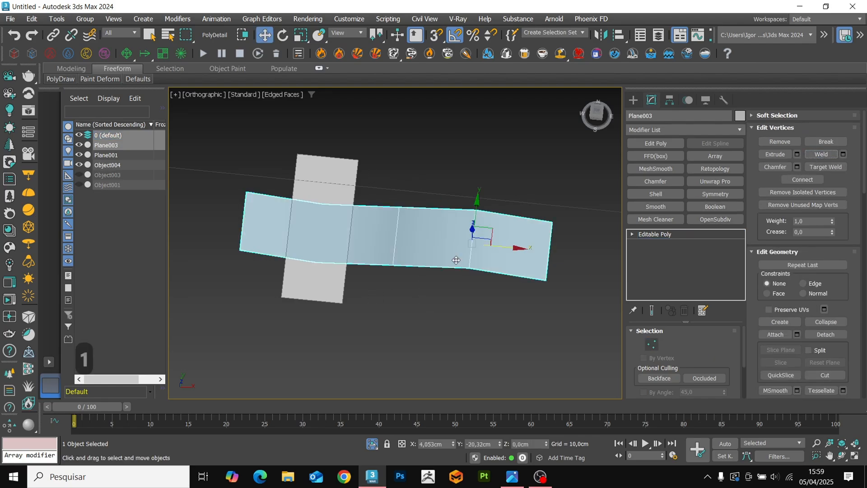
# Copy the flat cross plane along X and snap it to the centre of the long strip's raised bend.
pyautogui.keyDown('alt'); pyautogui.moveTo(455, 259); pyautogui.dragTo(448, 264, button='middle'); pyautogui.keyUp('alt')
pyautogui.scroll(-3, 450, 260)
pyautogui.click(369, 246)
pyautogui.keyDown('shift'); pyautogui.moveTo(407, 241); pyautogui.dragTo(486, 245); pyautogui.keyUp('shift')
pyautogui.keyDown('alt'); pyautogui.moveTo(487, 246); pyautogui.dragTo(501, 253, button='middle'); pyautogui.keyUp('alt')
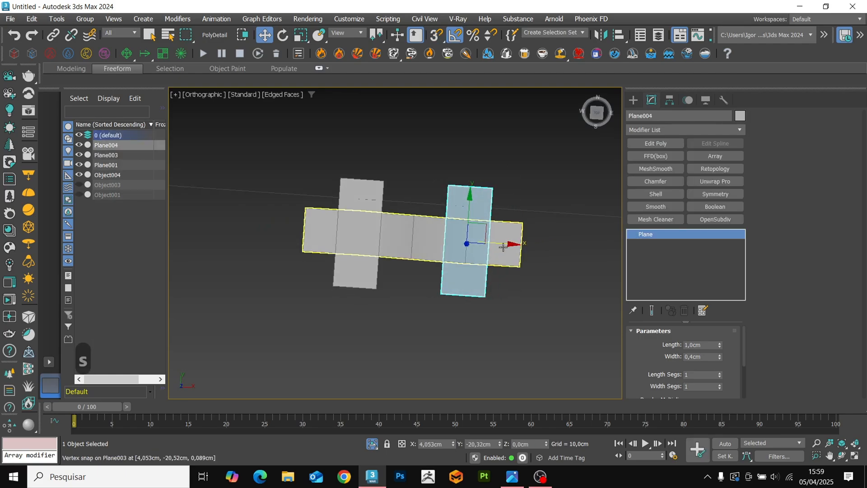
# Convert the copied cross plane to Editable Poly and attach the original cross plane to it.
pyautogui.hotkey('ctrl', 't')
pyautogui.click(772, 210)
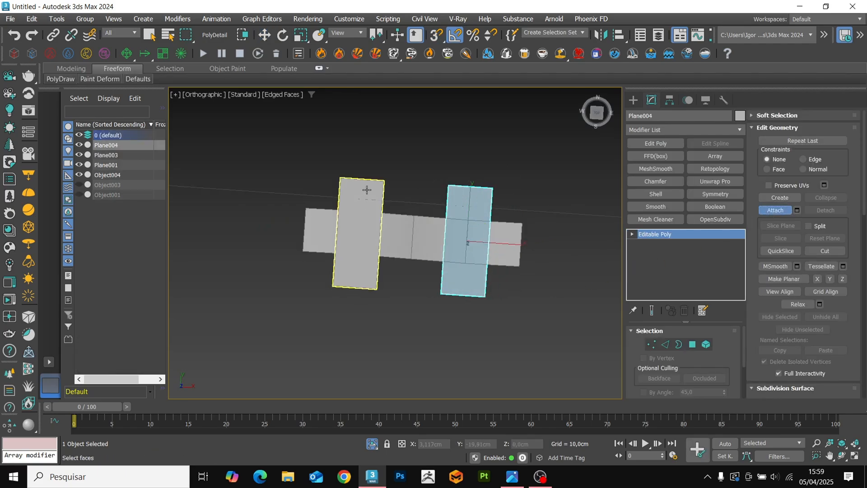
pyautogui.click(375, 212)
pyautogui.keyDown('alt'); pyautogui.moveTo(398, 211); pyautogui.dragTo(397, 141, button='middle'); pyautogui.keyUp('alt')
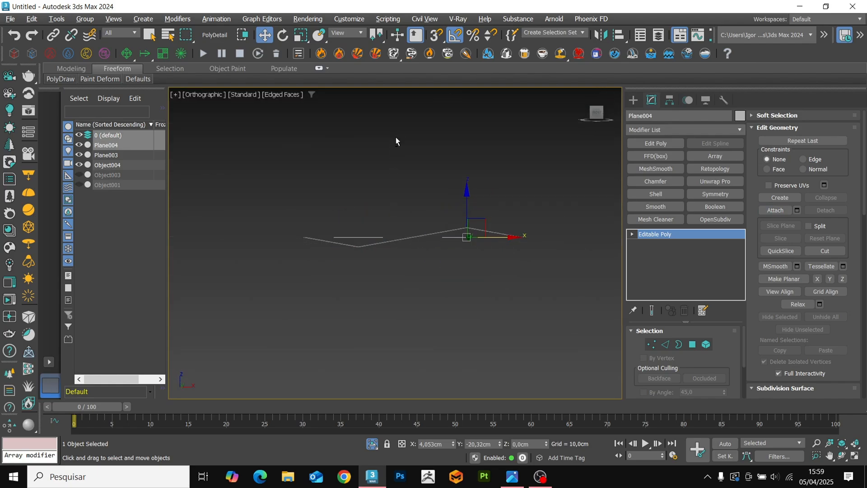
pyautogui.keyDown('alt'); pyautogui.moveTo(446, 224); pyautogui.dragTo(442, 244, button='middle'); pyautogui.keyUp('alt')
# Connect the long edges of both cross planes with 2 segments and a pinch of 60.
pyautogui.press('2')
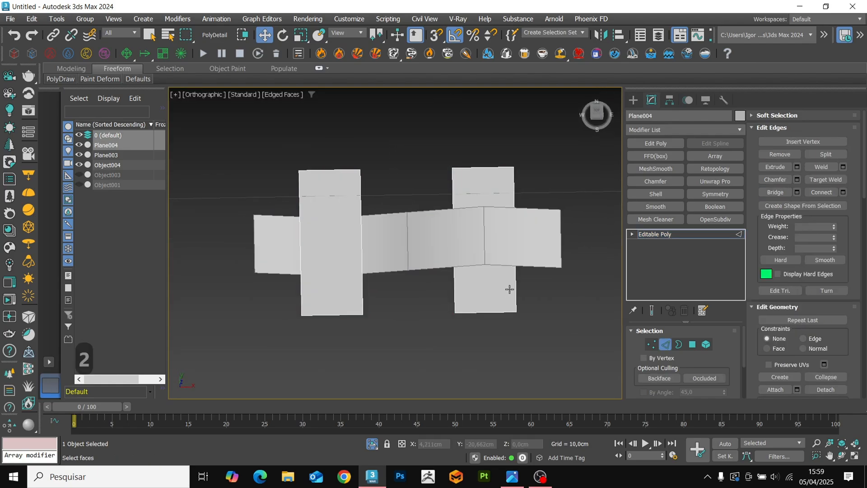
pyautogui.hotkey('ctrl', 'r')
pyautogui.hotkey('ctrl', 'c')
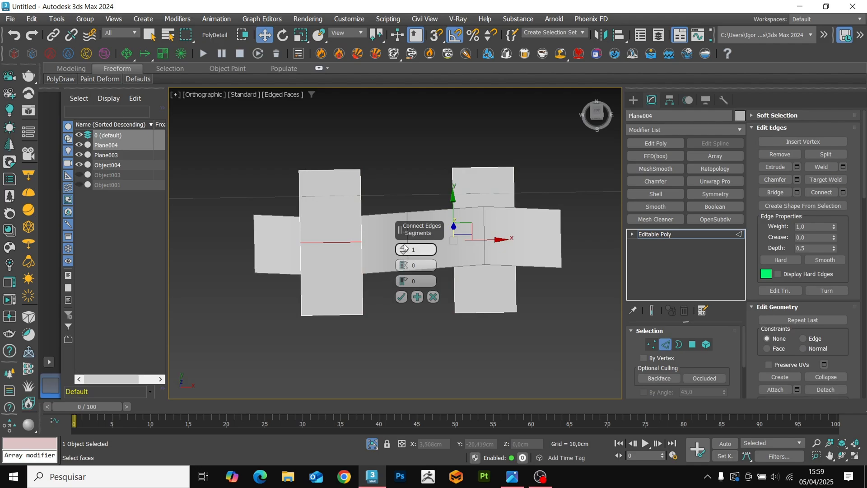
pyautogui.moveTo(404, 265); pyautogui.dragTo(396, 190)
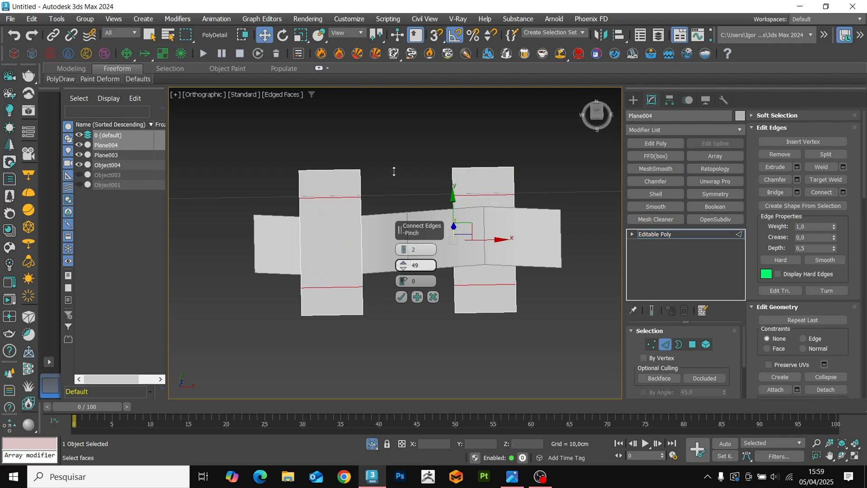
pyautogui.keyDown('alt'); pyautogui.moveTo(357, 238); pyautogui.dragTo(355, 246, button='middle'); pyautogui.keyUp('alt')
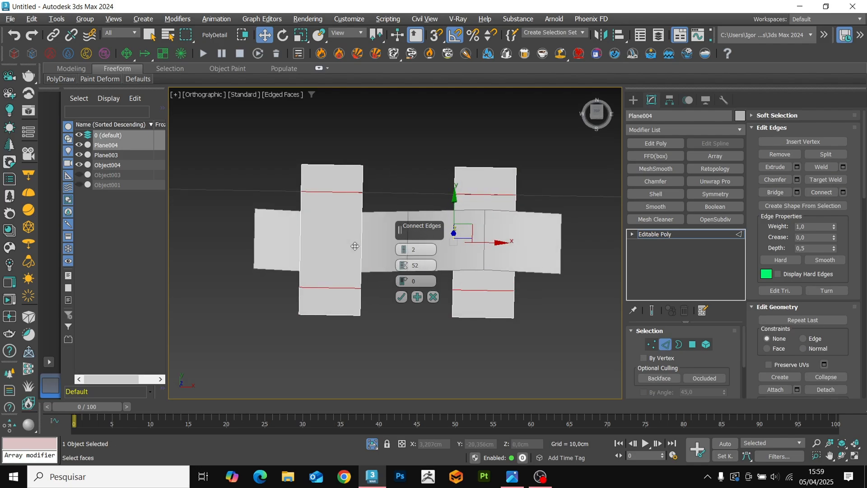
pyautogui.write('60')
pyautogui.press('Return')
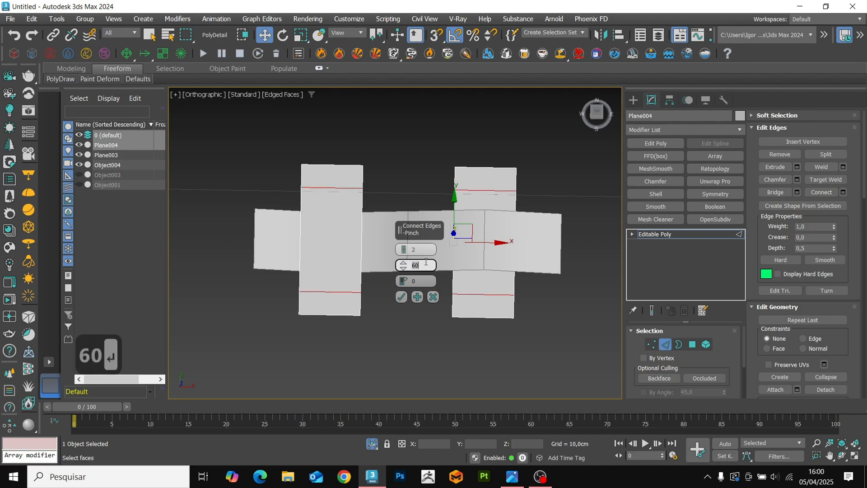
pyautogui.click(400, 296)
# Delete the outer end sections of both cross planes beyond the new connected edges.
pyautogui.click(473, 318)
pyautogui.keyDown('ctrl'); pyautogui.click(477, 167); pyautogui.keyUp('ctrl')
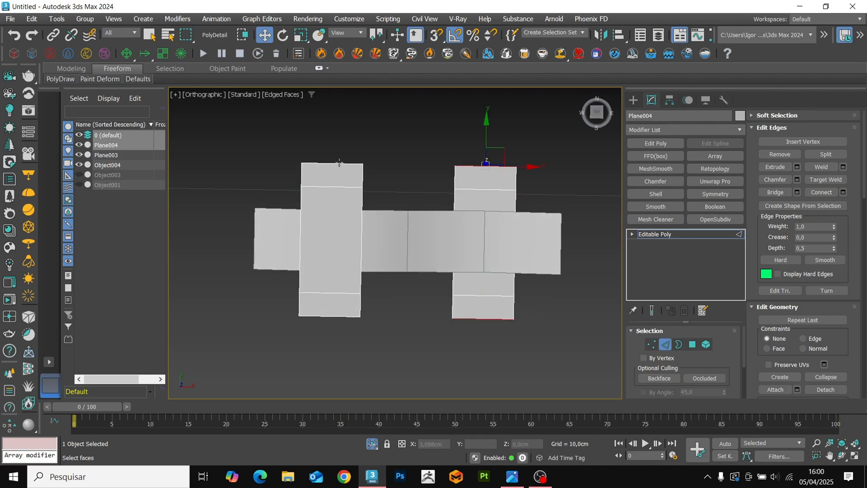
pyautogui.press('Delete')
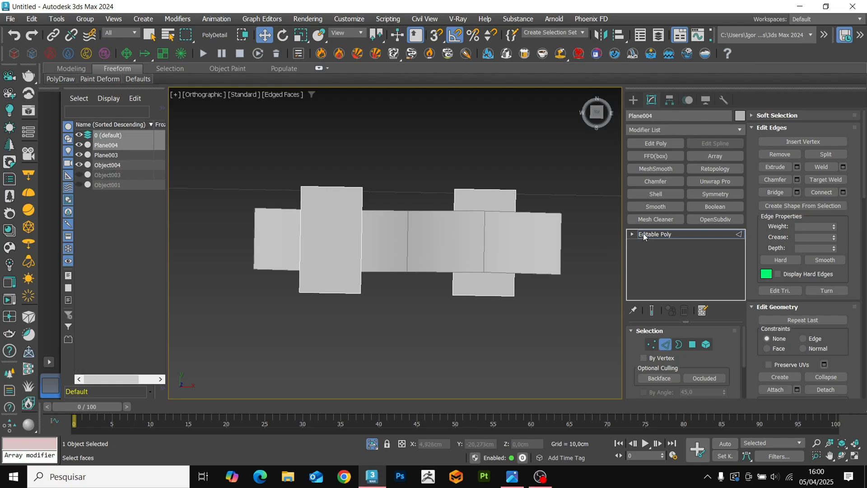
pyautogui.click(710, 345)
pyautogui.click(477, 232)
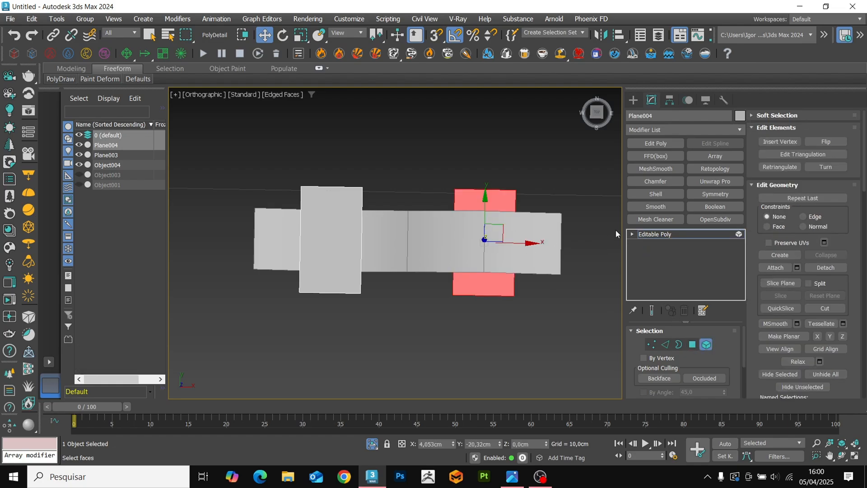
pyautogui.click(646, 234)
# Copy the long wavy strip upward along Y and mirror the copy across the Z axis without cloning.
pyautogui.click(538, 231)
pyautogui.moveTo(462, 271); pyautogui.dragTo(454, 298, button='middle')
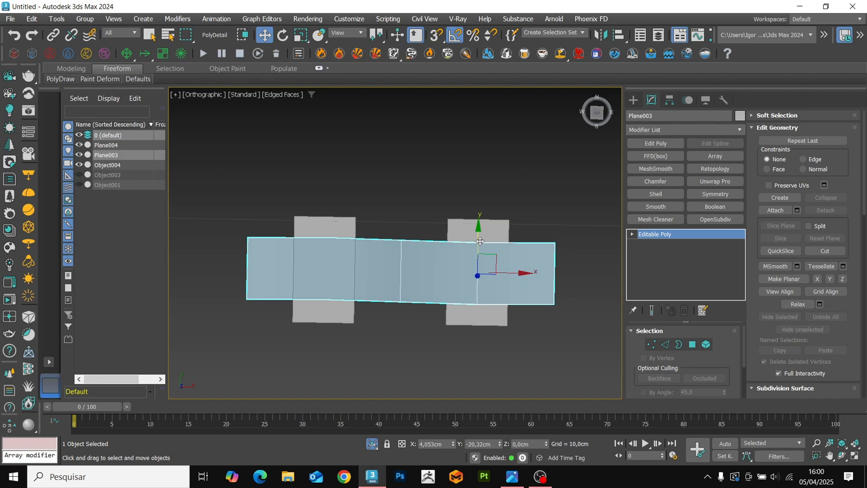
pyautogui.keyDown('shift'); pyautogui.moveTo(480, 241); pyautogui.dragTo(482, 145); pyautogui.keyUp('shift')
pyautogui.press('Return')
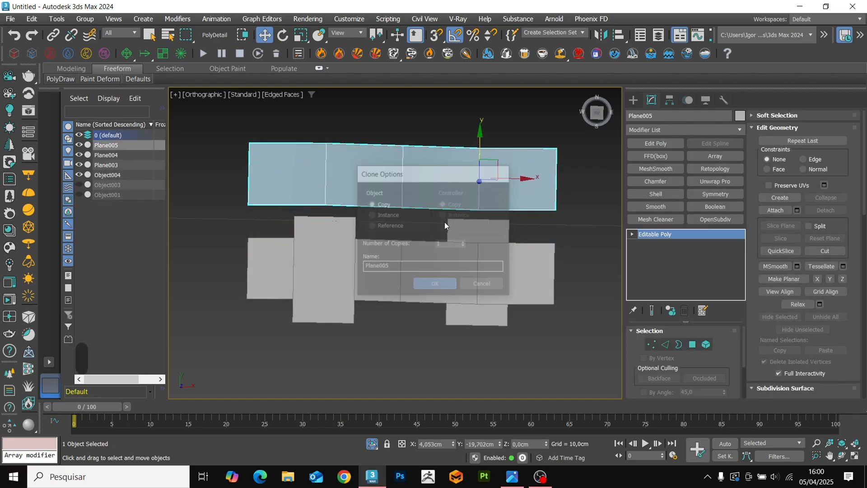
pyautogui.keyDown('alt'); pyautogui.moveTo(468, 211); pyautogui.dragTo(475, 212, button='middle'); pyautogui.keyUp('alt')
pyautogui.click(608, 38)
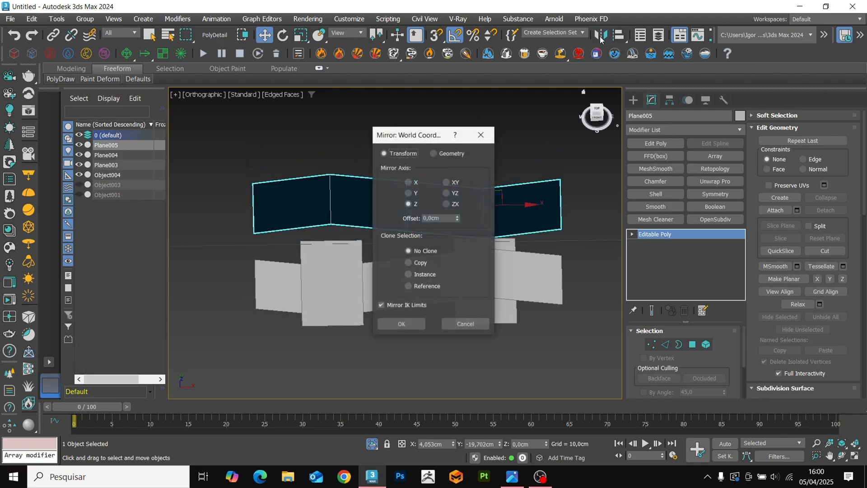
pyautogui.click(402, 323)
pyautogui.keyDown('alt'); pyautogui.moveTo(412, 340); pyautogui.dragTo(467, 335, button='middle'); pyautogui.keyUp('alt')
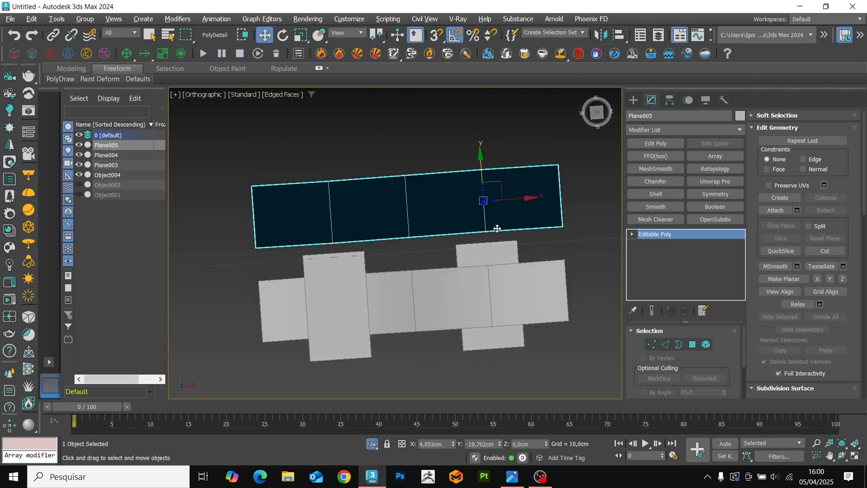
# Copy the pair of cross planes along Y and snap their lower ends to the upper ends of the originals.
pyautogui.click(497, 261)
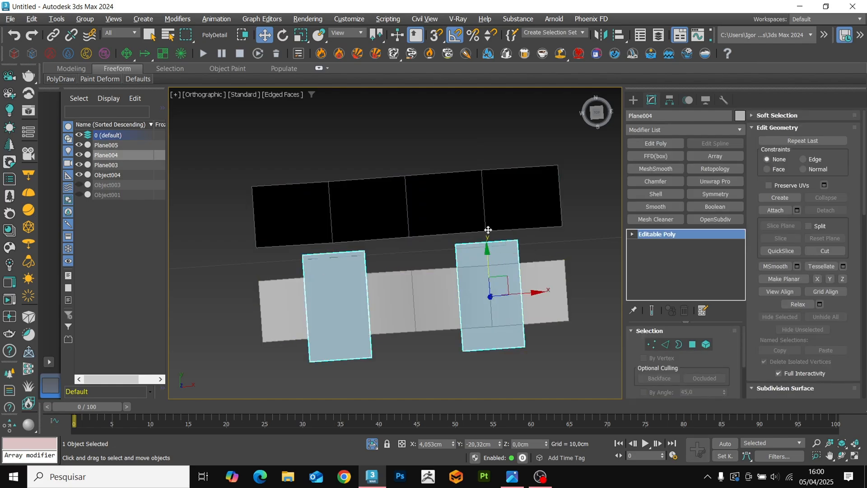
pyautogui.keyDown('shift'); pyautogui.moveTo(488, 230); pyautogui.dragTo(487, 121); pyautogui.keyUp('shift')
pyautogui.press('Return')
pyautogui.scroll(4, 513, 222)
pyautogui.press('s')
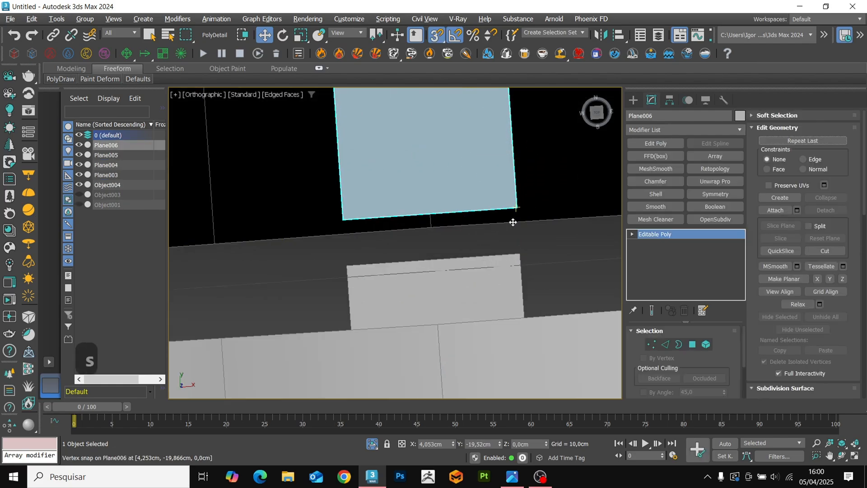
pyautogui.moveTo(516, 209); pyautogui.dragTo(519, 255)
pyautogui.press('s')
pyautogui.scroll(-5, 513, 275)
pyautogui.keyDown('alt'); pyautogui.moveTo(513, 275); pyautogui.dragTo(470, 258, button='middle'); pyautogui.keyUp('alt')
# Align the mirrored long strip to the new cross planes in Y position only, centre to centre.
pyautogui.click(516, 278)
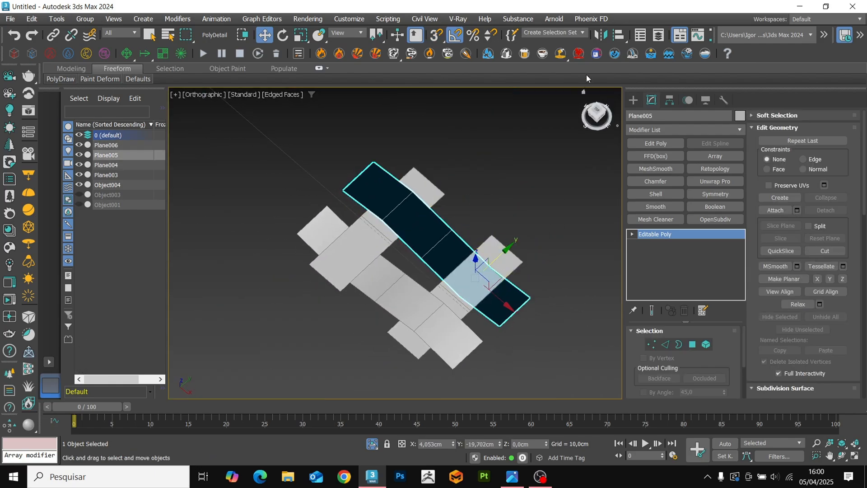
pyautogui.click(619, 35)
pyautogui.click(457, 184)
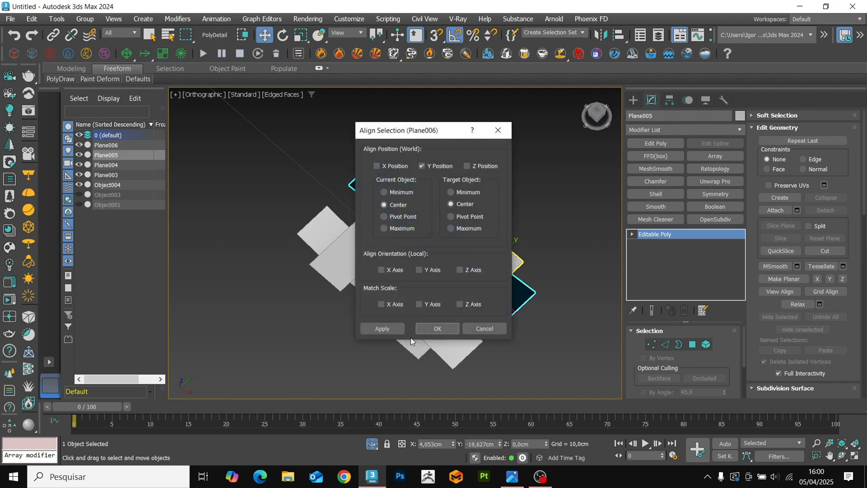
pyautogui.click(422, 329)
pyautogui.press('s')
pyautogui.keyDown('alt'); pyautogui.moveTo(497, 281); pyautogui.dragTo(470, 253, button='middle'); pyautogui.keyUp('alt')
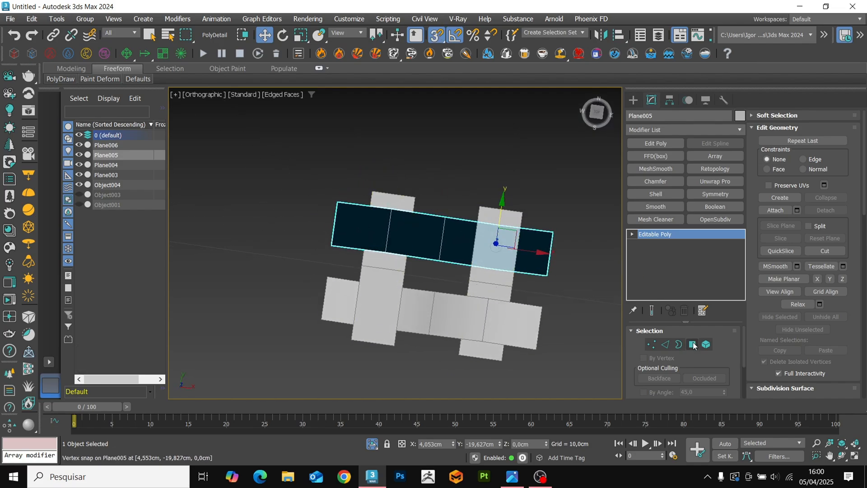
# Attach the lower long strip to the upper one and flip the normals of the upper strip's element.
pyautogui.click(776, 210)
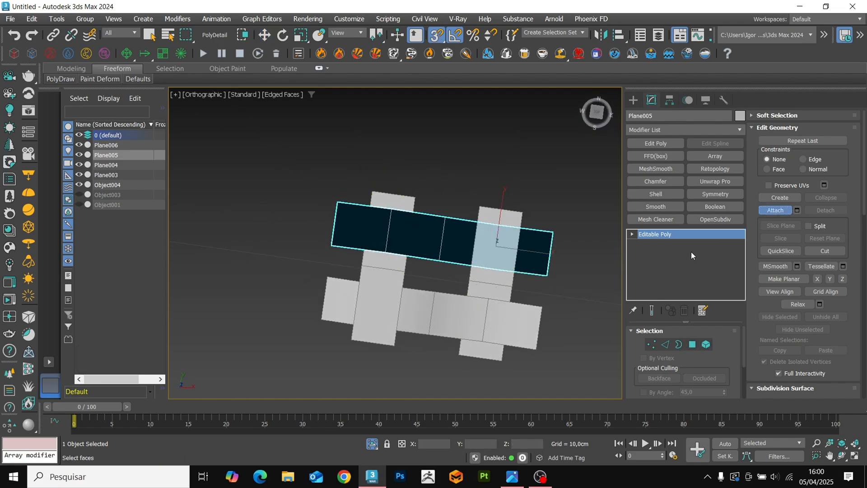
pyautogui.click(524, 319)
pyautogui.press('5')
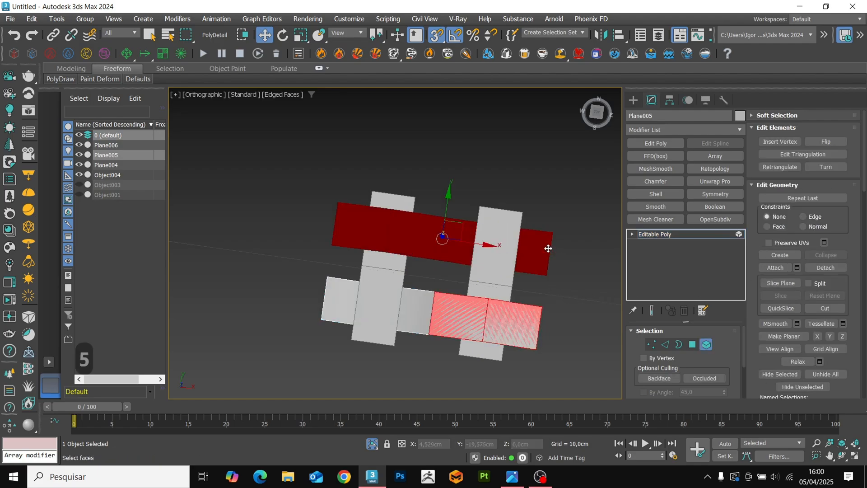
pyautogui.press('s')
pyautogui.click(647, 234)
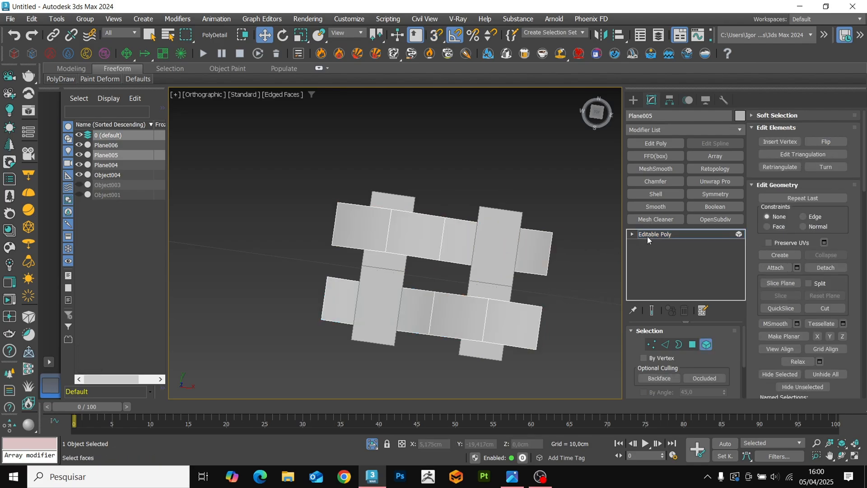
# Attach both pairs of cross planes to the long strips and weld the vertices where the cross planes meet.
pyautogui.click(773, 210)
pyautogui.click(495, 275)
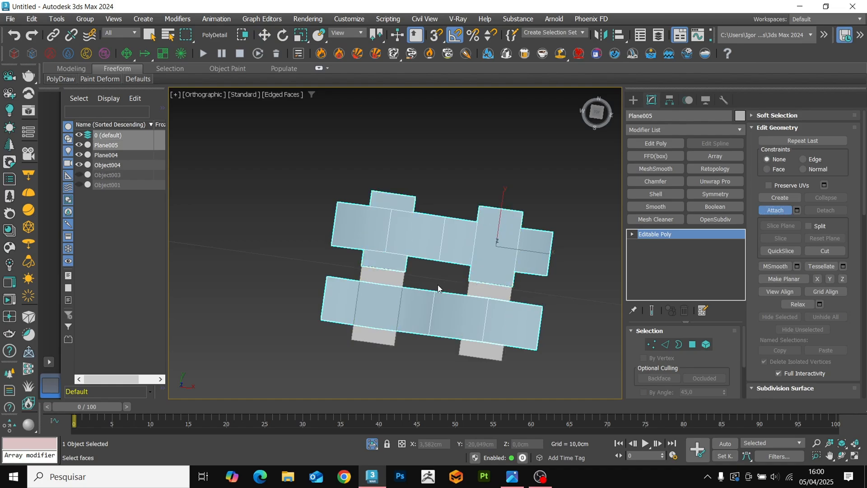
pyautogui.click(475, 288)
pyautogui.press('1')
pyautogui.scroll(4, 465, 280)
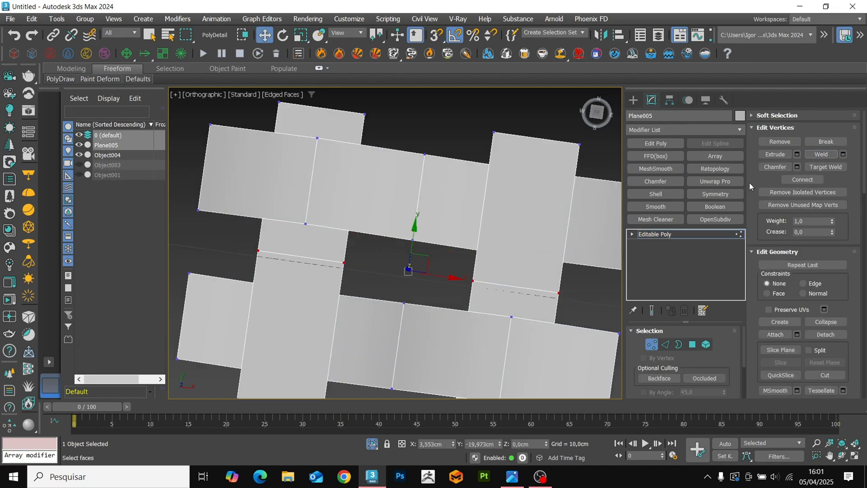
# Remove the seam edges across the middle of both cross planes together with their vertices, and check the finished weave unit.
pyautogui.press('2')
pyautogui.click(517, 286)
pyautogui.keyDown('ctrl'); pyautogui.click(329, 261); pyautogui.keyUp('ctrl')
pyautogui.hotkey('ctrl', 'BackSpace')
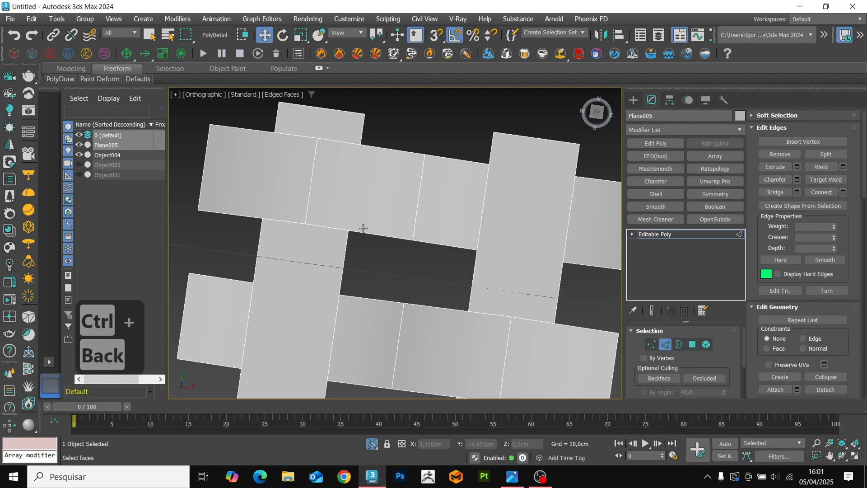
pyautogui.press('F3')
pyautogui.press('F3')
pyautogui.press('2')
pyautogui.scroll(-6, 402, 251)
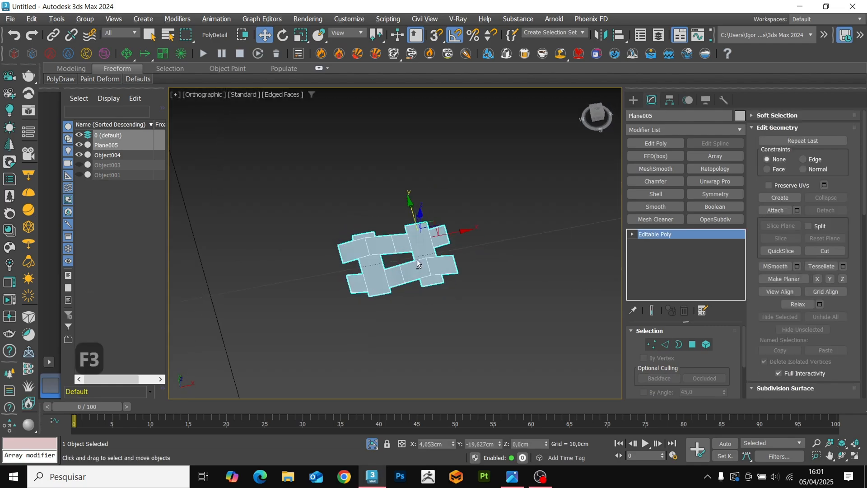
# Move the weave unit onto the lower-left corner of the flat reference panel in the top view.
pyautogui.scroll(4, 415, 259)
pyautogui.keyDown('alt'); pyautogui.moveTo(415, 259); pyautogui.dragTo(402, 322, button='middle'); pyautogui.keyUp('alt')
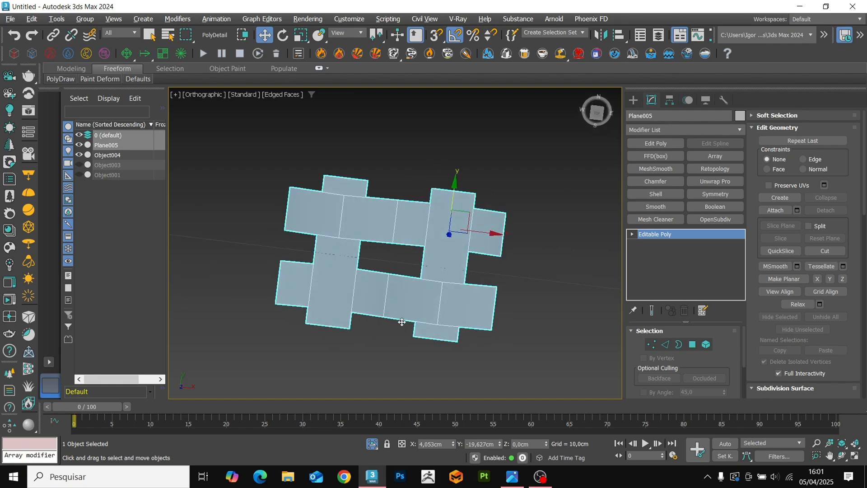
pyautogui.press('F4')
pyautogui.press('F4')
pyautogui.scroll(-5, 425, 270)
pyautogui.press('z')
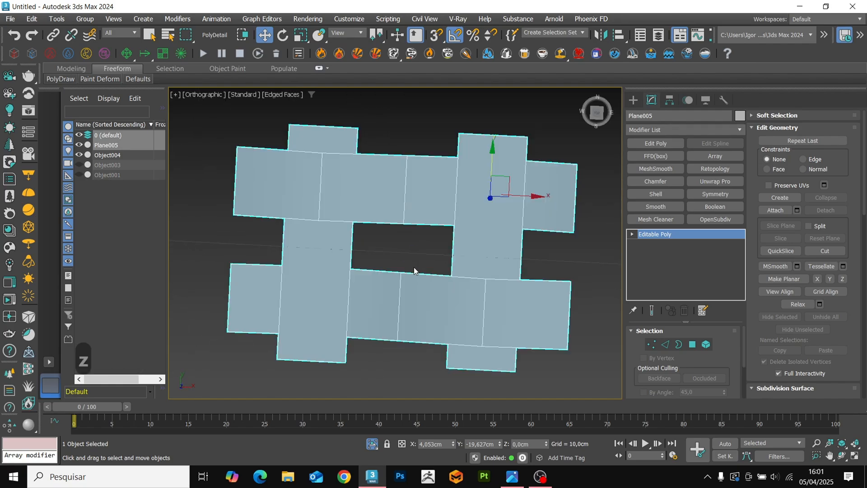
pyautogui.press('t')
pyautogui.press('z')
pyautogui.scroll(-9, 409, 268)
pyautogui.moveTo(410, 268); pyautogui.dragTo(380, 330, button='middle')
pyautogui.scroll(2, 381, 329)
pyautogui.moveTo(381, 327); pyautogui.dragTo(311, 251)
pyautogui.scroll(-3, 315, 269)
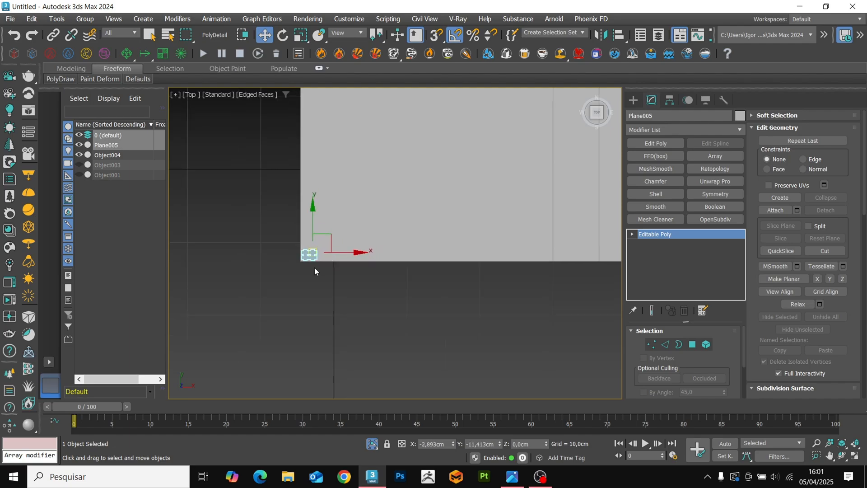
pyautogui.scroll(3, 314, 257)
pyautogui.moveTo(308, 235); pyautogui.dragTo(294, 241, button='middle')
pyautogui.scroll(-1, 294, 241)
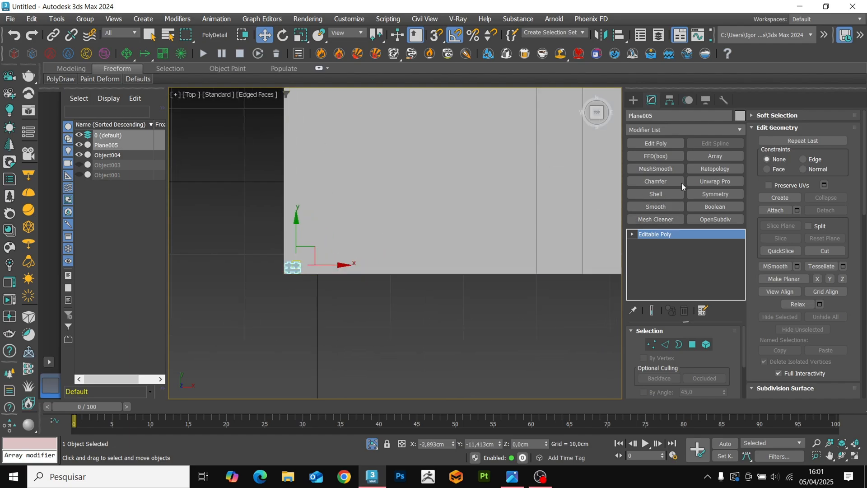
# Add an Array modifier to the weave unit and set its Count X offset to -1.0.
pyautogui.click(713, 156)
pyautogui.scroll(3, 289, 317)
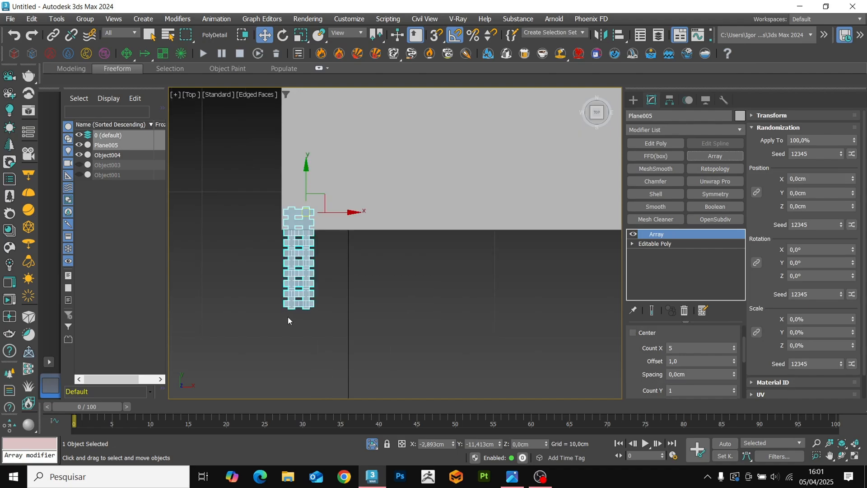
pyautogui.moveTo(318, 220); pyautogui.dragTo(300, 226, button='middle')
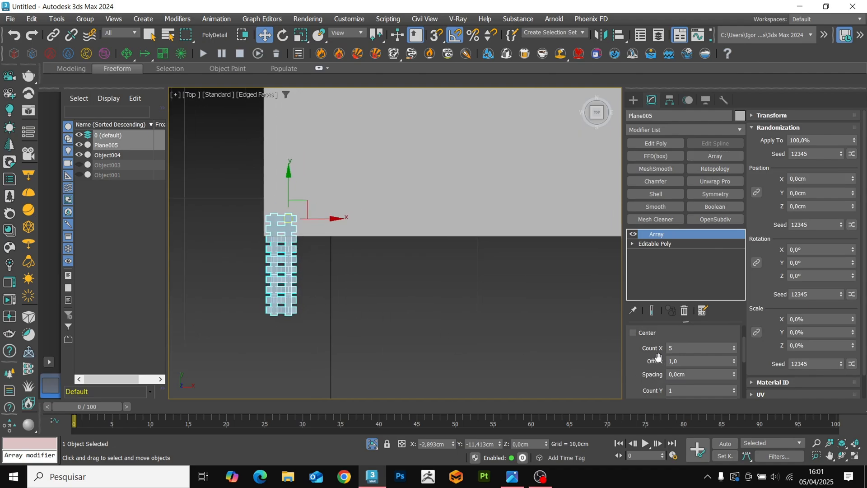
pyautogui.click(701, 360)
pyautogui.write('-1')
pyautogui.press('Return')
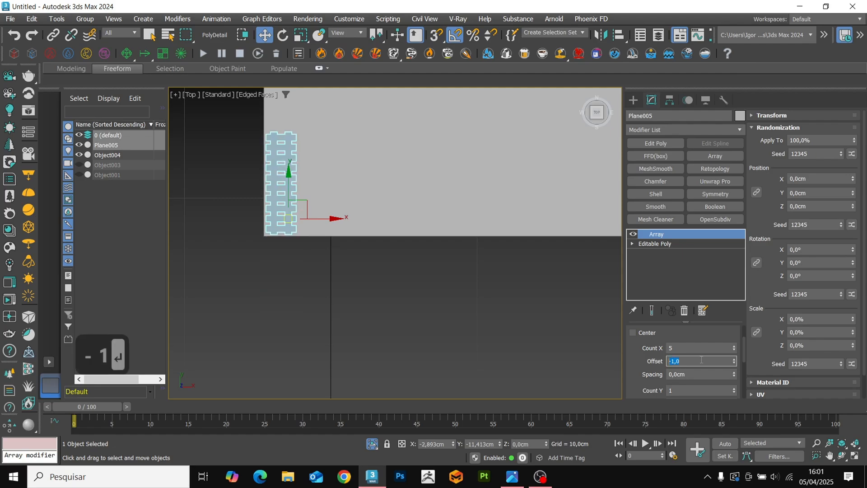
# Try array Count X values of 70 and 60 to cover the height of the flat panel.
pyautogui.scroll(-1, 429, 310)
pyautogui.moveTo(392, 223); pyautogui.dragTo(352, 290, button='middle')
pyautogui.scroll(-2, 334, 294)
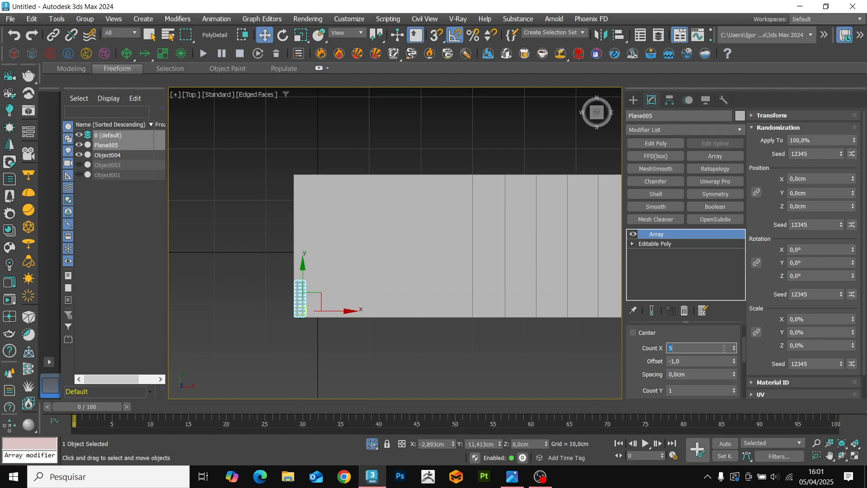
pyautogui.write('70')
pyautogui.press('Return')
pyautogui.scroll(-2, 225, 290)
pyautogui.scroll(-1, 280, 347)
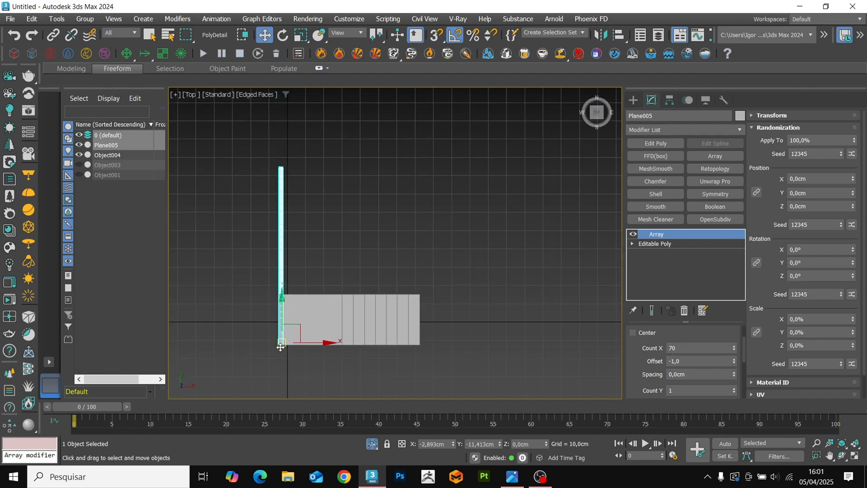
pyautogui.moveTo(365, 311); pyautogui.dragTo(365, 293, button='middle')
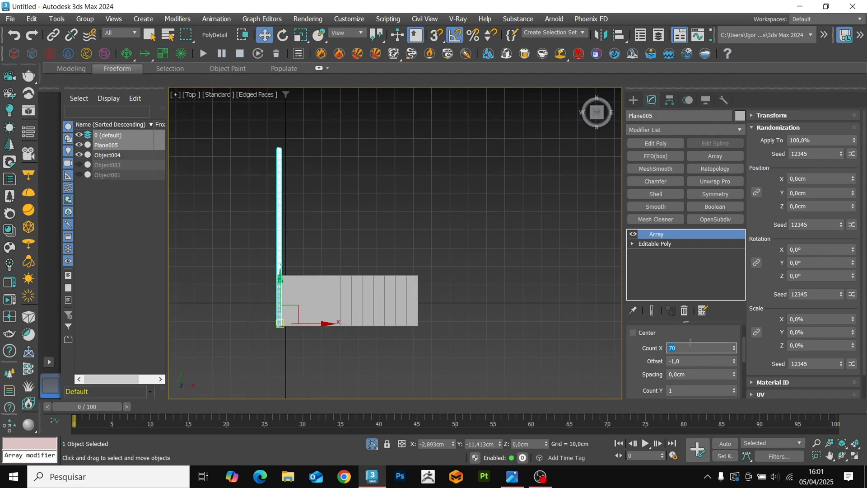
pyautogui.write('60')
pyautogui.press('Return')
# Set the array's Count Y to 70 and its Count X to 55.
pyautogui.scroll(-3, 648, 360)
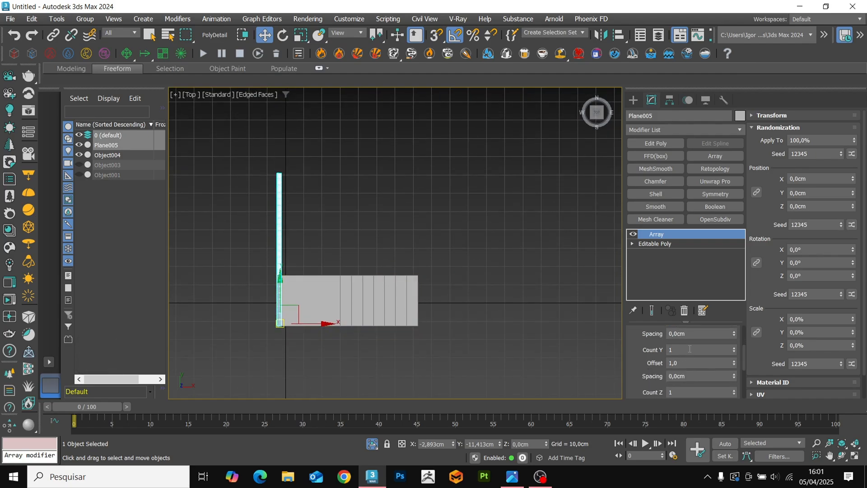
pyautogui.click(733, 348)
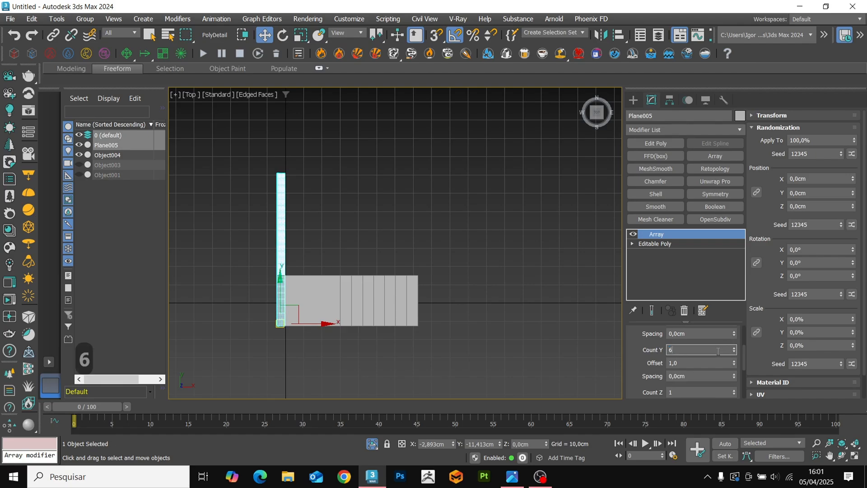
pyautogui.press('BackSpace')
pyautogui.write('70')
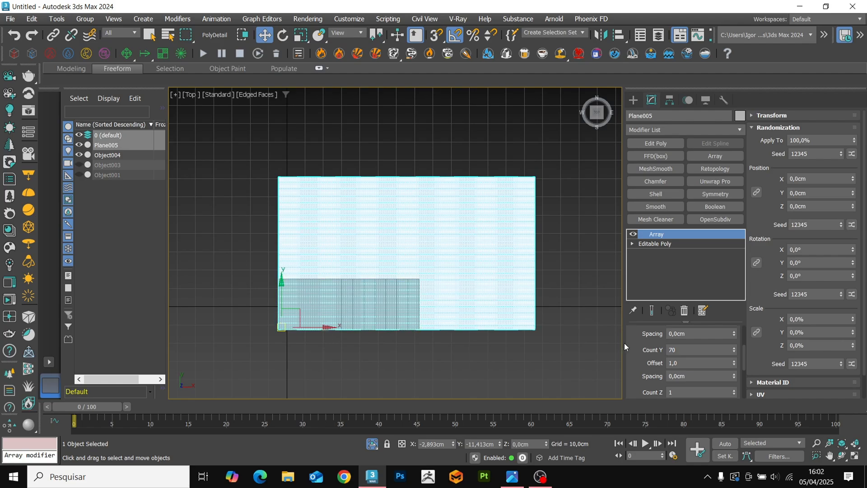
pyautogui.scroll(3, 649, 354)
pyautogui.write('55')
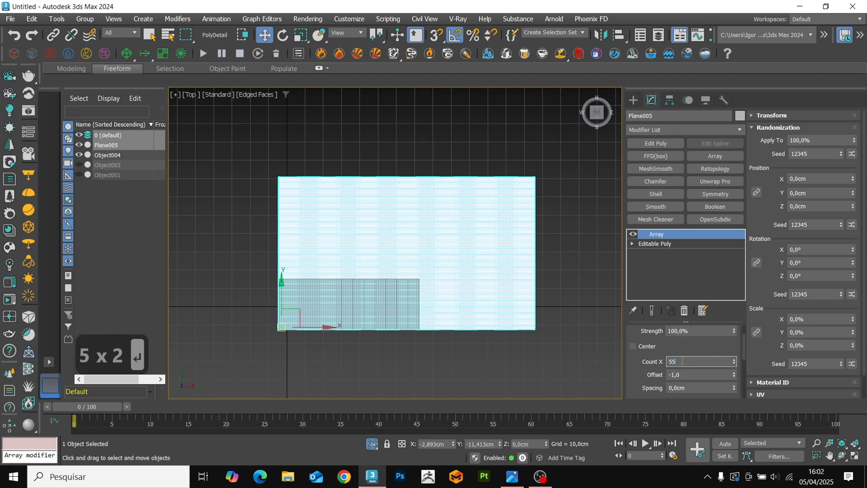
pyautogui.scroll(4, 296, 323)
pyautogui.scroll(-3, 420, 265)
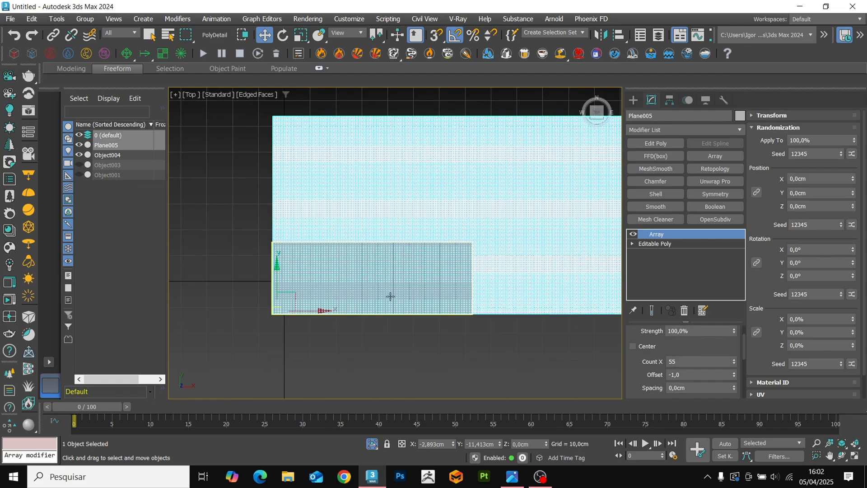
# Scale the arrayed weave uniformly to 50 percent.
pyautogui.press('r')
pyautogui.doubleClick(434, 444)
pyautogui.write('50')
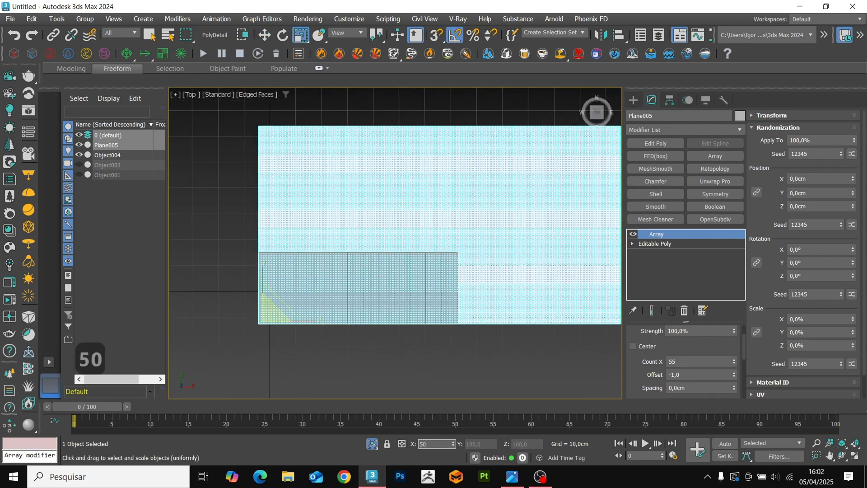
pyautogui.press('Return')
pyautogui.press('z')
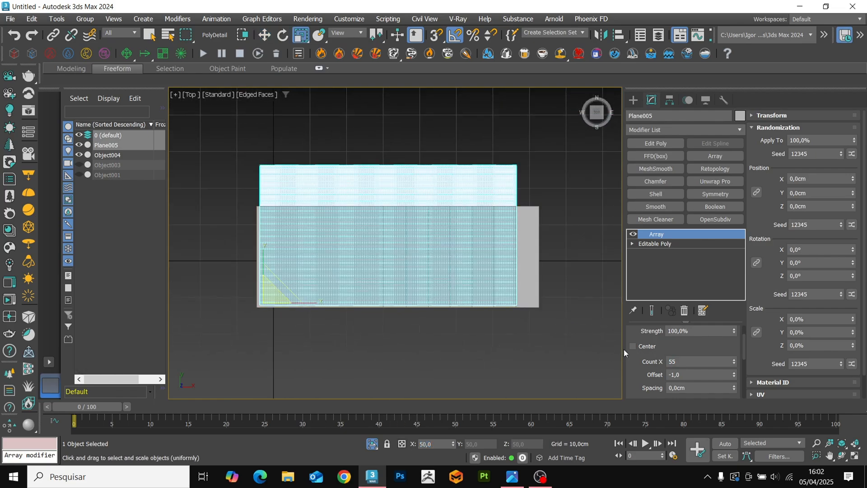
# Try a Count Y of 80 for the array and settle on 75.
pyautogui.scroll(-1, 640, 368)
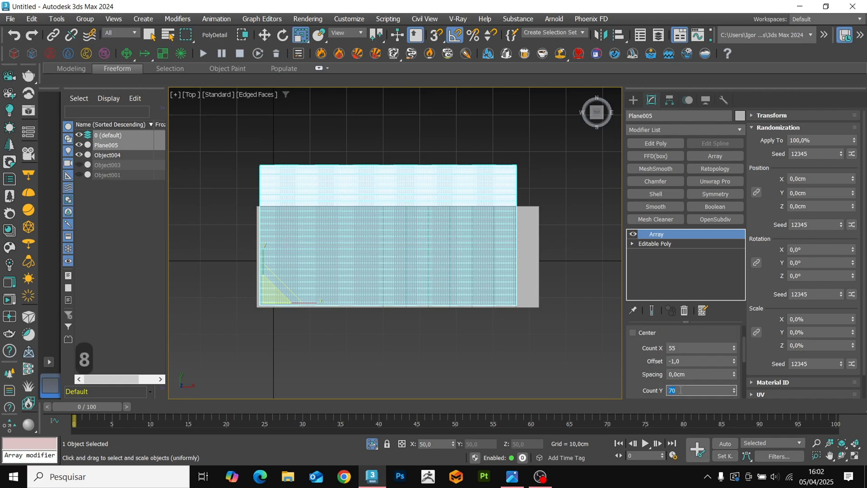
pyautogui.write('80')
pyautogui.press('Return')
pyautogui.write('75')
pyautogui.press('Return')
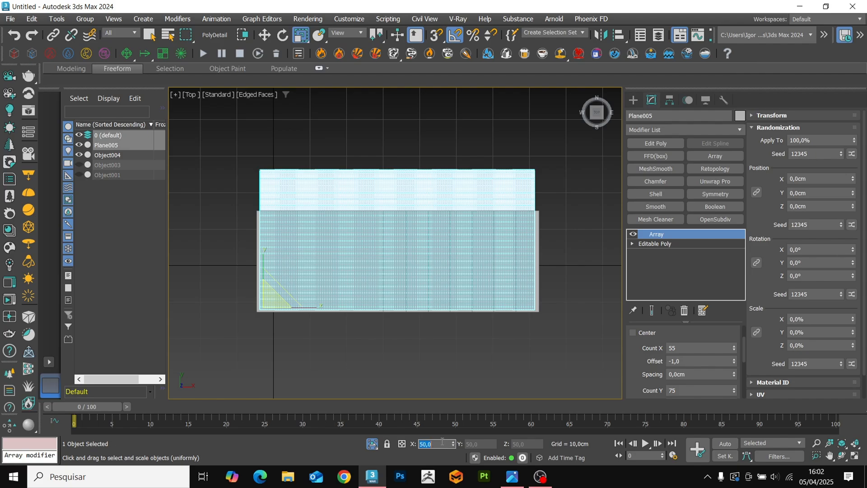
# Scale the weave uniformly to 52 percent and reduce the array's Count X through 50 to 40.
pyautogui.write('52')
pyautogui.press('Return')
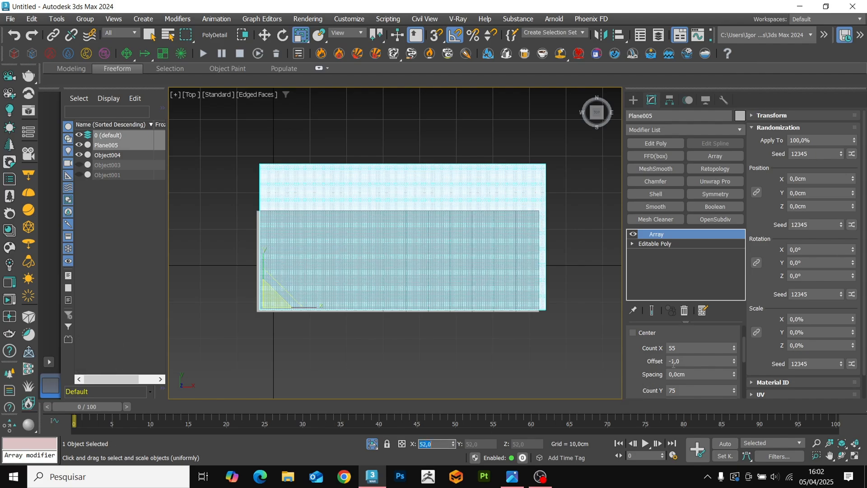
pyautogui.write('50')
pyautogui.press('Return')
pyautogui.write('40')
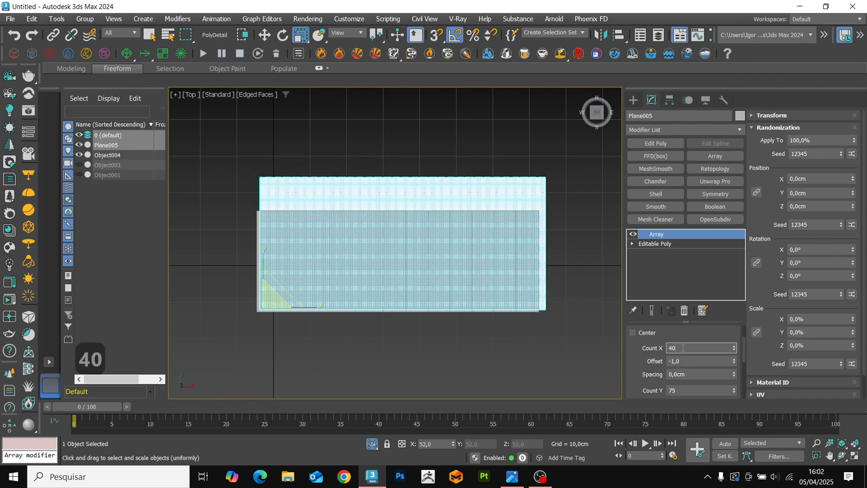
pyautogui.press('Return')
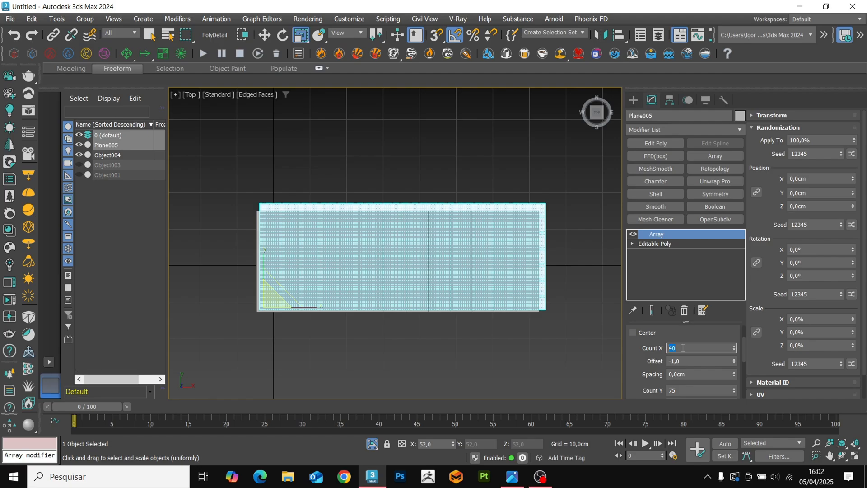
# Move the arrayed weave so its lower-left corner meets the flat reference panel's lower-left corner.
pyautogui.scroll(5, 287, 326)
pyautogui.press('w')
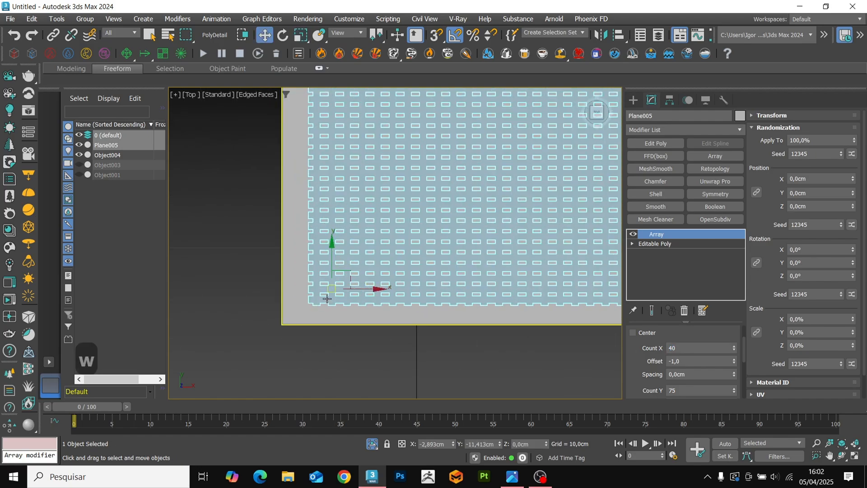
pyautogui.scroll(-3, 335, 290)
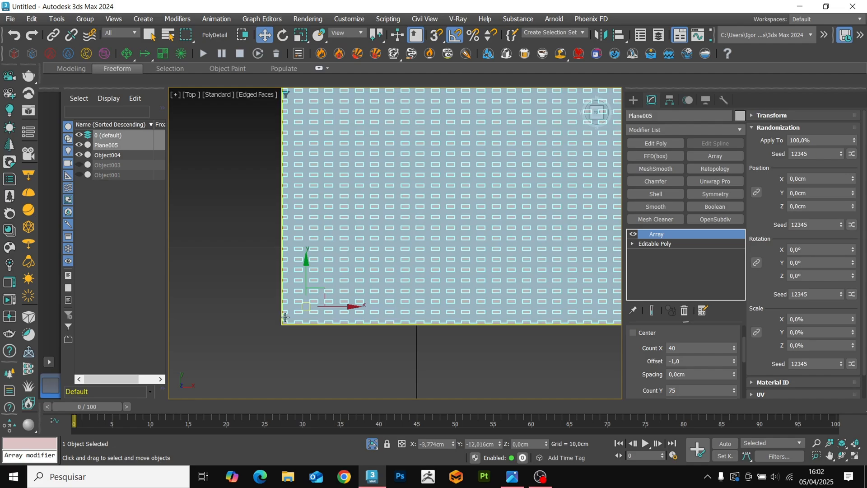
pyautogui.scroll(-2, 511, 276)
pyautogui.moveTo(510, 276); pyautogui.dragTo(331, 291, button='middle')
pyautogui.scroll(-2, 518, 241)
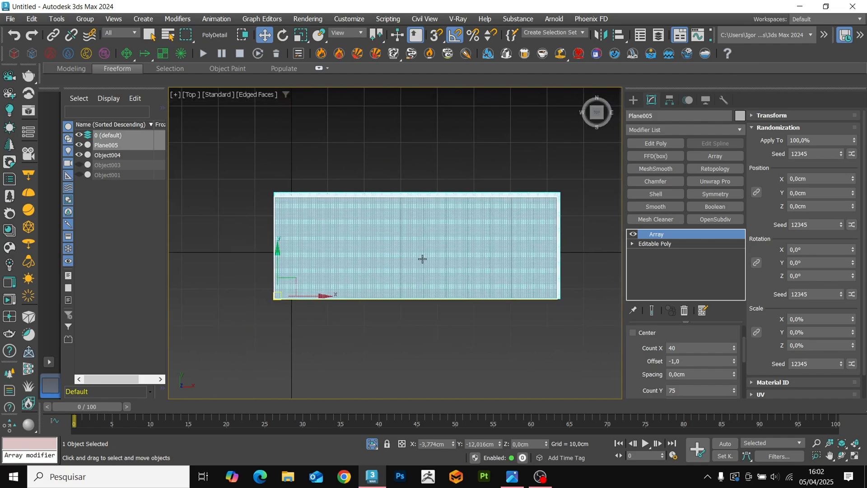
# Align the arrayed weave to the flat reference panel in X, Y and Z position, centre to centre.
pyautogui.scroll(3, 500, 219)
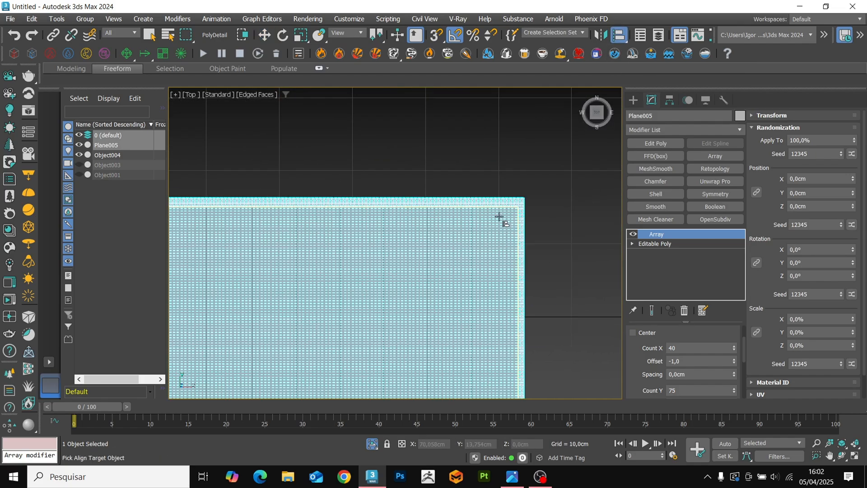
pyautogui.hotkey('alt', 'a')
pyautogui.click(544, 250)
pyautogui.click(399, 166)
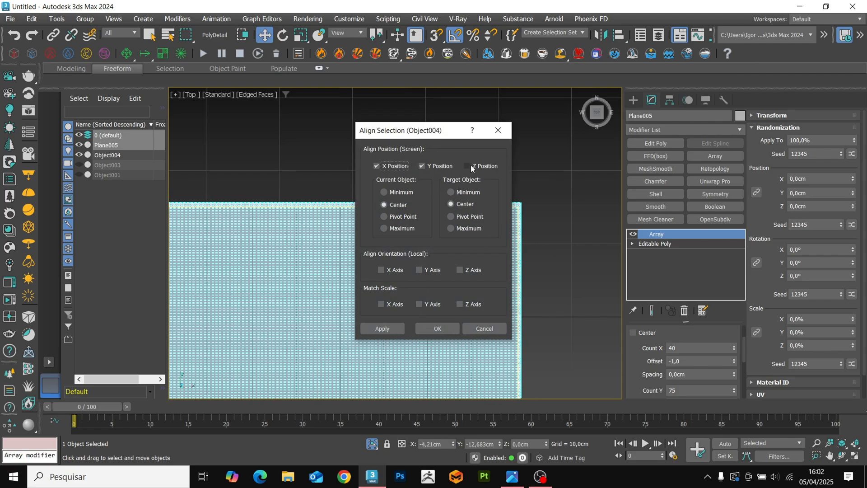
pyautogui.click(468, 166)
pyautogui.click(445, 329)
# Convert the arrayed weave to an Editable Poly and enter vertex editing.
pyautogui.scroll(-4, 498, 252)
pyautogui.keyDown('alt'); pyautogui.moveTo(357, 311); pyautogui.dragTo(349, 296, button='middle'); pyautogui.keyUp('alt')
pyautogui.scroll(4, 349, 296)
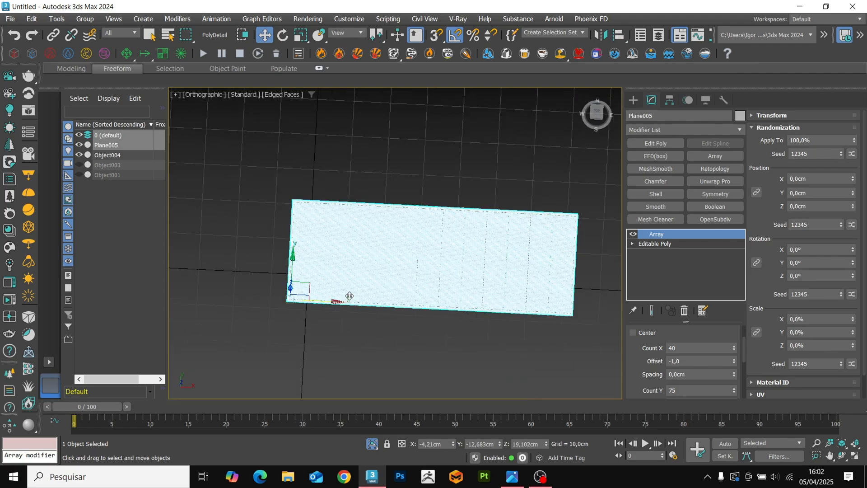
pyautogui.moveTo(412, 268); pyautogui.dragTo(413, 263, button='middle')
pyautogui.rightClick(375, 238)
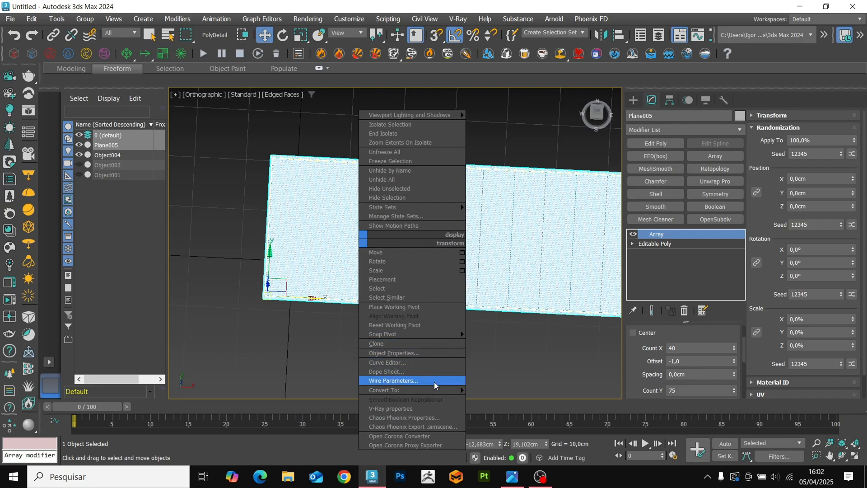
pyautogui.moveTo(381, 387)
pyautogui.click(506, 396)
pyautogui.press('1')
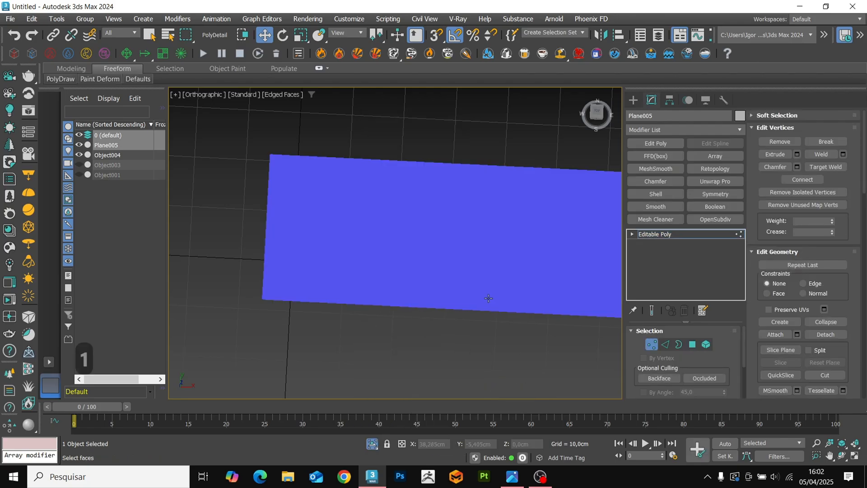
# Isolate the woven panel, weld all its vertices, and leave vertex editing and isolation.
pyautogui.scroll(5, 388, 313)
pyautogui.scroll(5, 388, 313)
pyautogui.hotkey('alt', 'q')
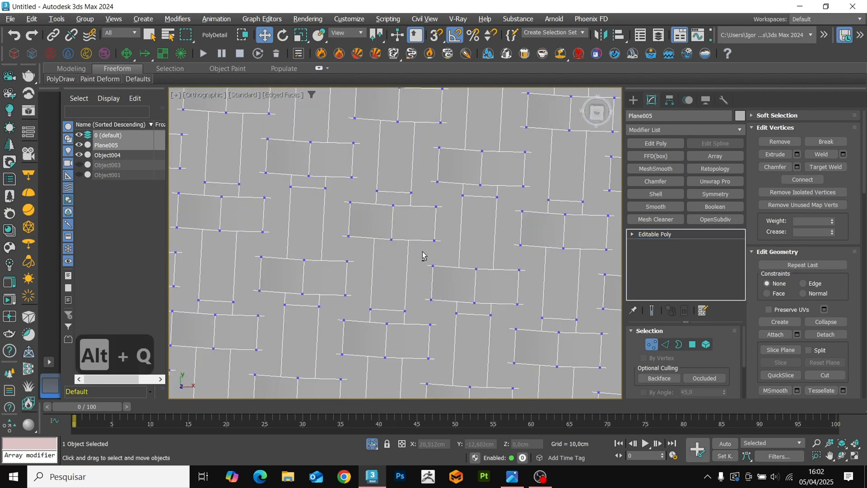
pyautogui.scroll(3, 295, 333)
pyautogui.scroll(5, 296, 333)
pyautogui.hotkey('ctrl', 'a')
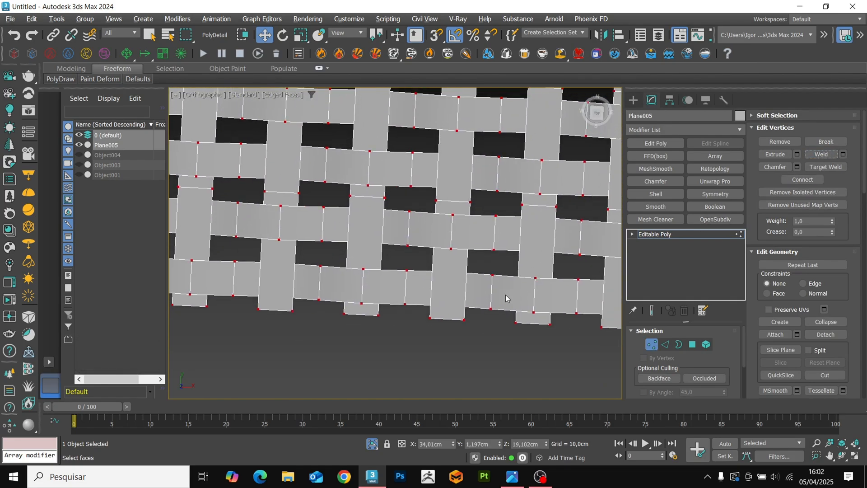
pyautogui.scroll(-10, 462, 260)
pyautogui.press('1')
pyautogui.hotkey('alt', 'q')
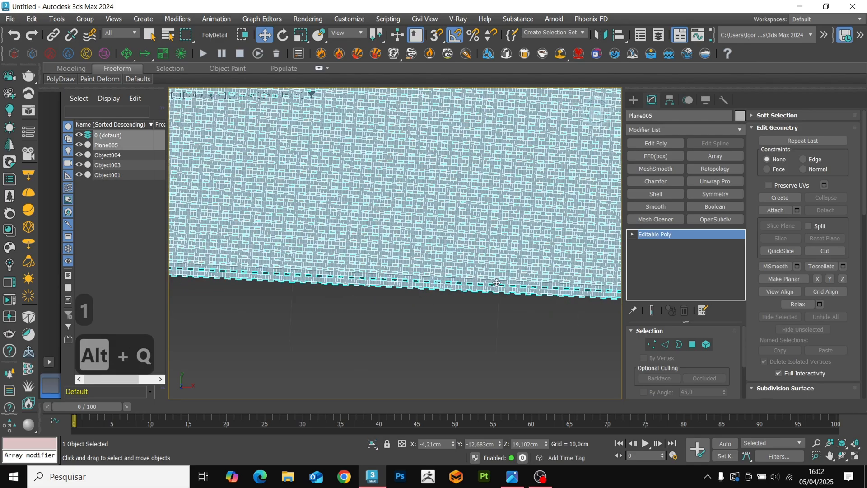
pyautogui.keyDown('alt'); pyautogui.moveTo(455, 315); pyautogui.dragTo(473, 303, button='middle'); pyautogui.keyUp('alt')
# Add a Skin Wrap modifier to the flat woven panel.
pyautogui.click(681, 133)
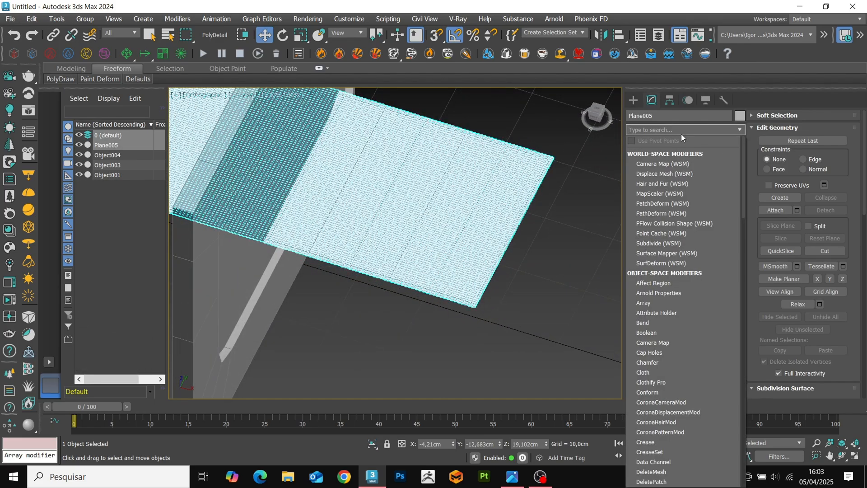
pyautogui.write('sin')
pyautogui.press('BackSpace')
pyautogui.press('BackSpace')
pyautogui.press('BackSpace')
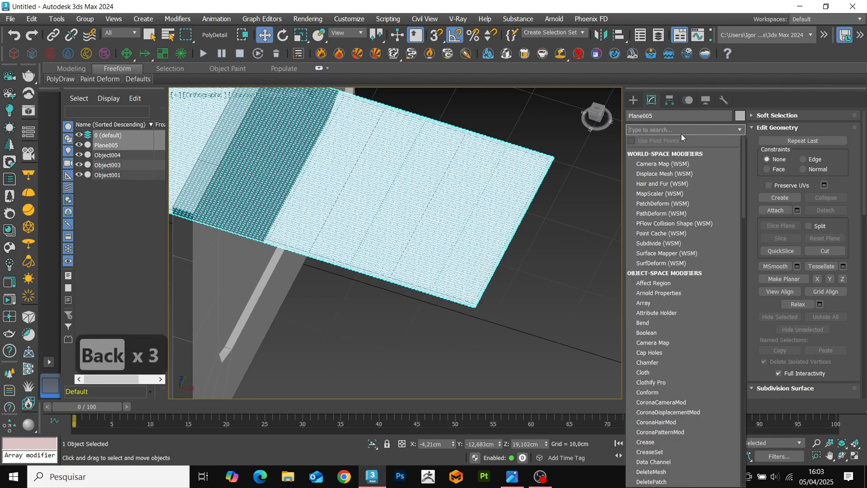
pyautogui.write('skin')
pyautogui.press('Down')
pyautogui.press('Down')
pyautogui.press('Return')
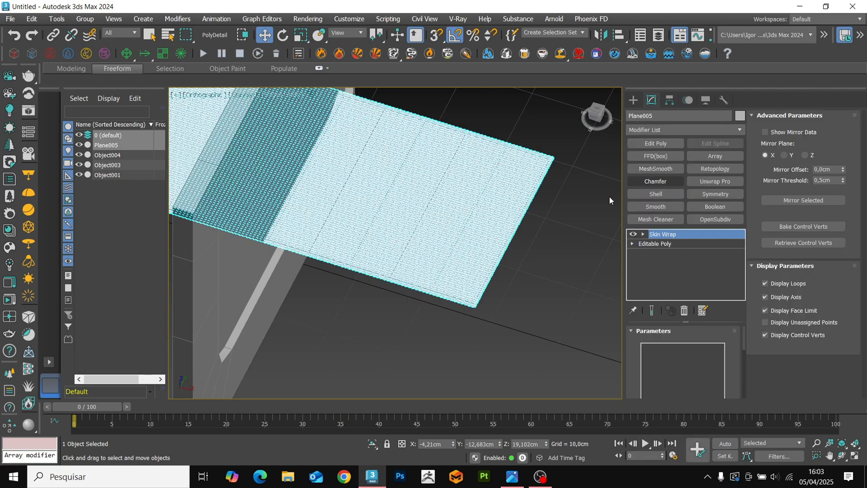
# Add the flat reference panel as the Skin Wrap control object and set its Object005 morph channel to 0.
pyautogui.click(656, 379)
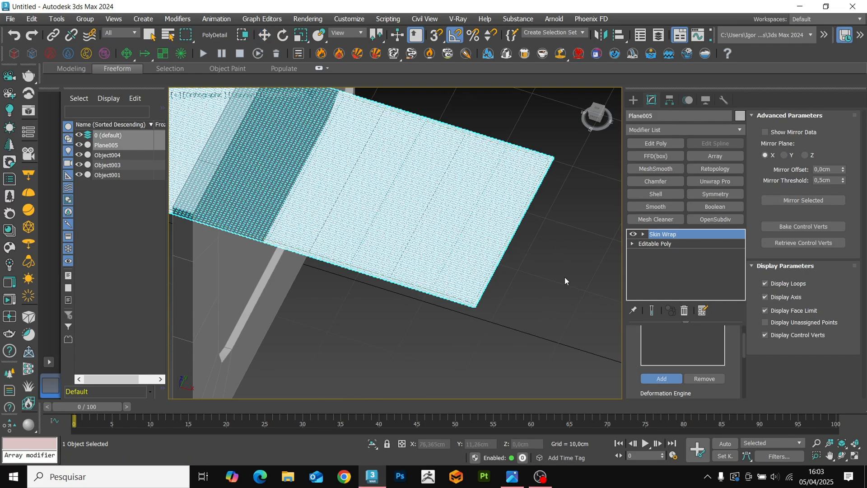
pyautogui.click(543, 156)
pyautogui.moveTo(848, 168); pyautogui.dragTo(848, 225)
# Examine the curved weave against the reference panel for gaps and distorted strands, in shaded and edged-face display.
pyautogui.scroll(-5, 495, 308)
pyautogui.keyDown('alt'); pyautogui.moveTo(495, 308); pyautogui.dragTo(375, 301, button='middle'); pyautogui.keyUp('alt')
pyautogui.press('F4')
pyautogui.scroll(5, 437, 198)
pyautogui.scroll(2, 437, 197)
pyautogui.press('F4')
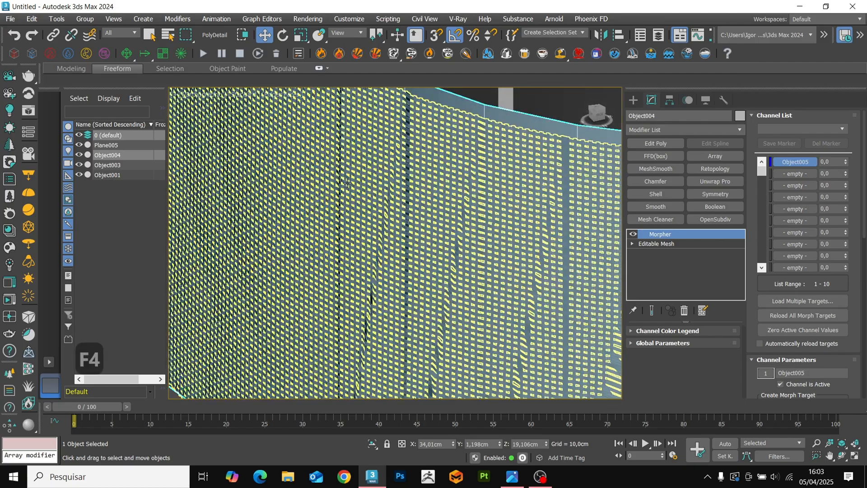
pyautogui.press('F4')
pyautogui.scroll(-5, 436, 198)
pyautogui.keyDown('alt'); pyautogui.moveTo(437, 198); pyautogui.dragTo(361, 279, button='middle'); pyautogui.keyUp('alt')
pyautogui.scroll(-2, 347, 234)
pyautogui.press('F4')
pyautogui.scroll(4, 361, 194)
pyautogui.press('F4')
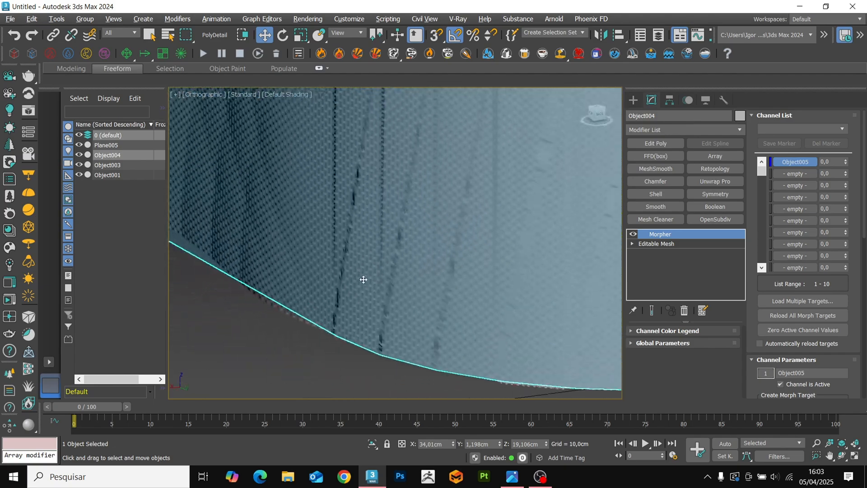
pyautogui.scroll(-5, 360, 275)
pyautogui.keyDown('alt'); pyautogui.moveTo(355, 247); pyautogui.dragTo(345, 216, button='middle'); pyautogui.keyUp('alt')
# Switch the woven panel's Skin Wrap deformation engine to Face Deformation.
pyautogui.click(301, 194)
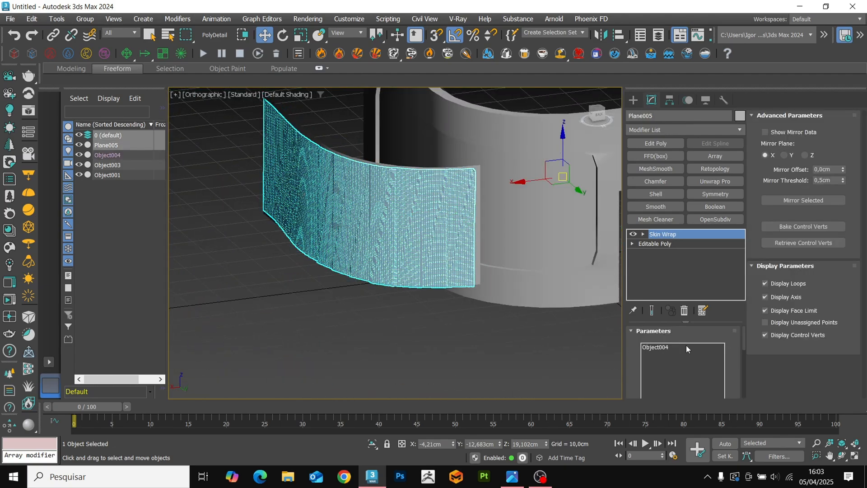
pyautogui.scroll(-3, 739, 350)
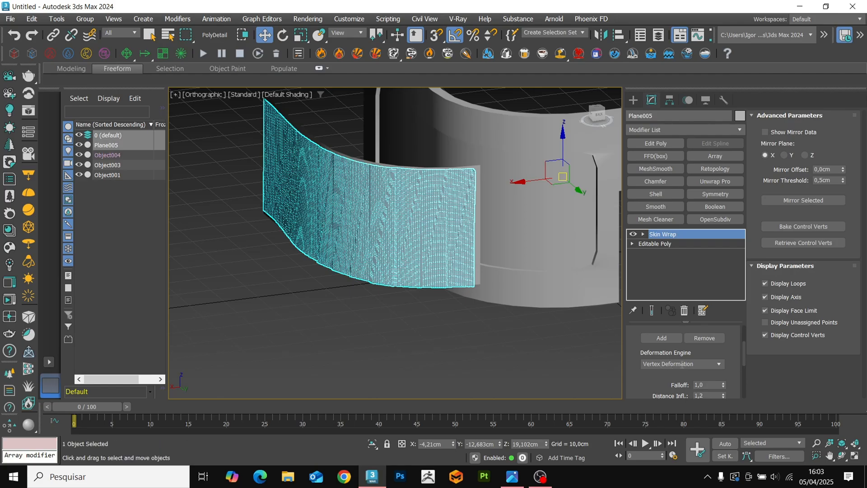
pyautogui.click(659, 374)
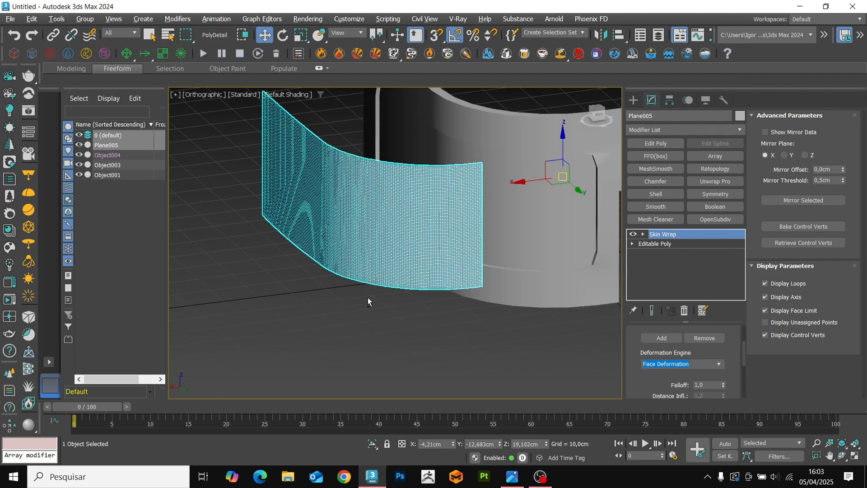
pyautogui.keyDown('alt'); pyautogui.moveTo(368, 297); pyautogui.dragTo(351, 189, button='middle'); pyautogui.keyUp('alt')
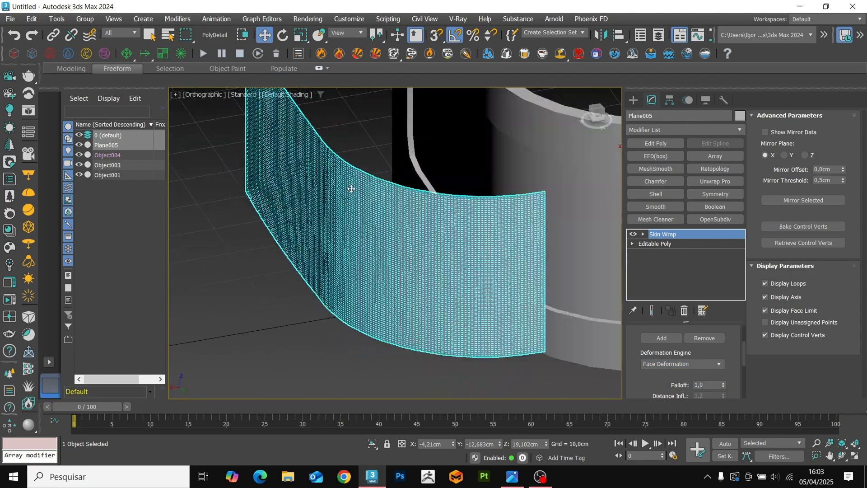
# Convert the wrapped woven panel to an Editable Poly.
pyautogui.rightClick(305, 174)
pyautogui.moveTo(316, 302)
pyautogui.click(420, 319)
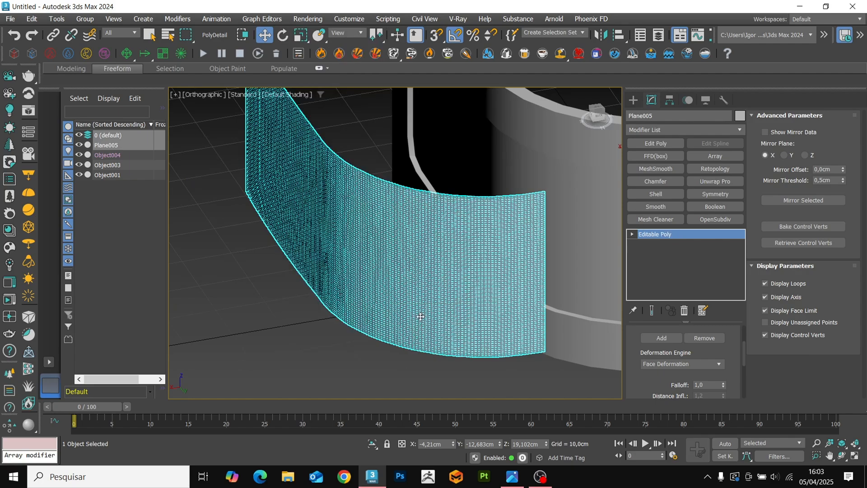
# Align the curved woven panel to the solid curved panel in the frame's side opening.
pyautogui.keyDown('alt'); pyautogui.moveTo(420, 319); pyautogui.dragTo(439, 267, button='middle'); pyautogui.keyUp('alt')
pyautogui.hotkey('alt', 'a')
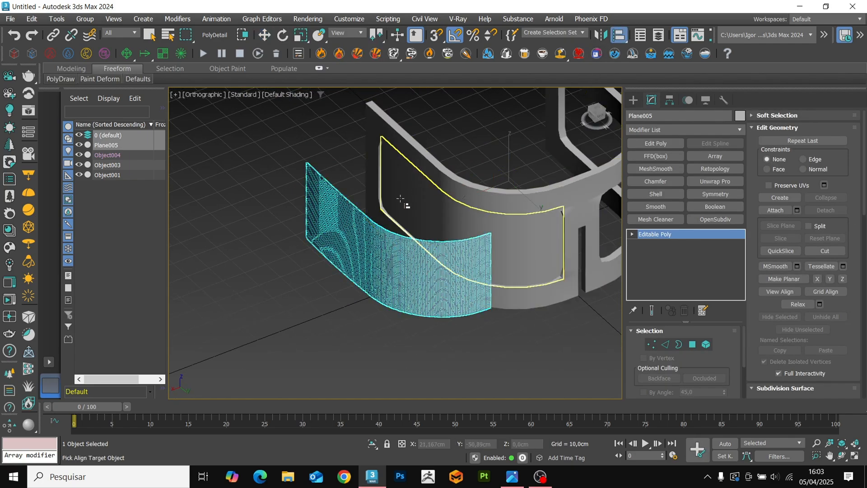
pyautogui.click(421, 209)
pyautogui.click(425, 329)
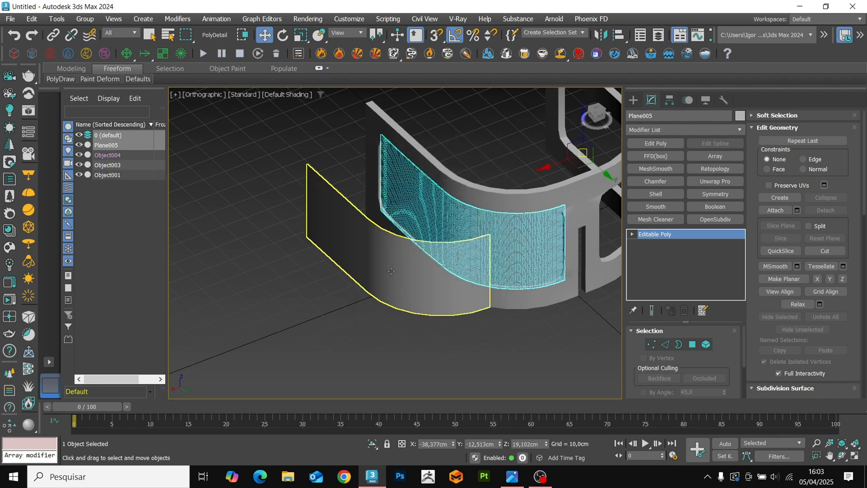
# Delete the curved reference panel and the solid panel that fills the frame's side opening.
pyautogui.click(388, 270)
pyautogui.press('Delete')
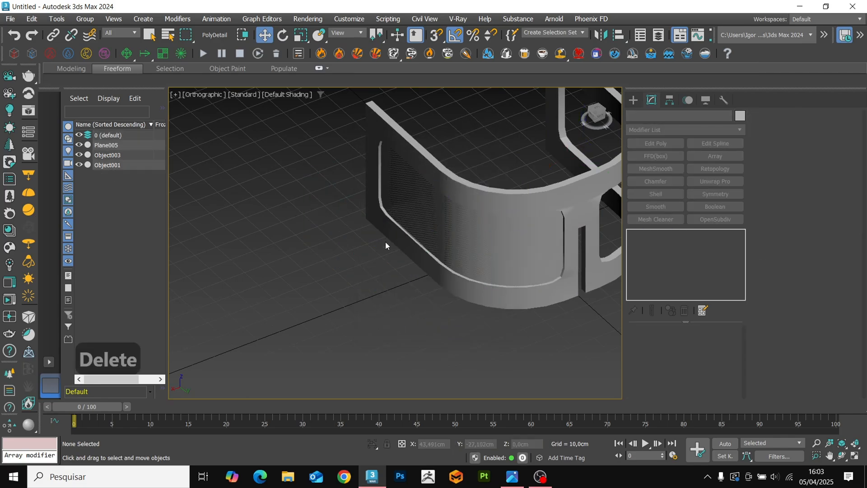
pyautogui.click(145, 145)
pyautogui.keyDown('alt'); pyautogui.moveTo(406, 271); pyautogui.dragTo(387, 230, button='middle'); pyautogui.keyUp('alt')
pyautogui.scroll(5, 475, 195)
pyautogui.click(407, 165)
pyautogui.press('Delete')
# Select the woven panel and examine how its weave and edges sit around the rounded corner of the frame opening.
pyautogui.click(425, 190)
pyautogui.scroll(-4, 425, 190)
pyautogui.scroll(4, 387, 230)
pyautogui.keyDown('alt'); pyautogui.moveTo(384, 289); pyautogui.dragTo(392, 260, button='middle'); pyautogui.keyUp('alt')
pyautogui.scroll(5, 392, 259)
pyautogui.press('F4')
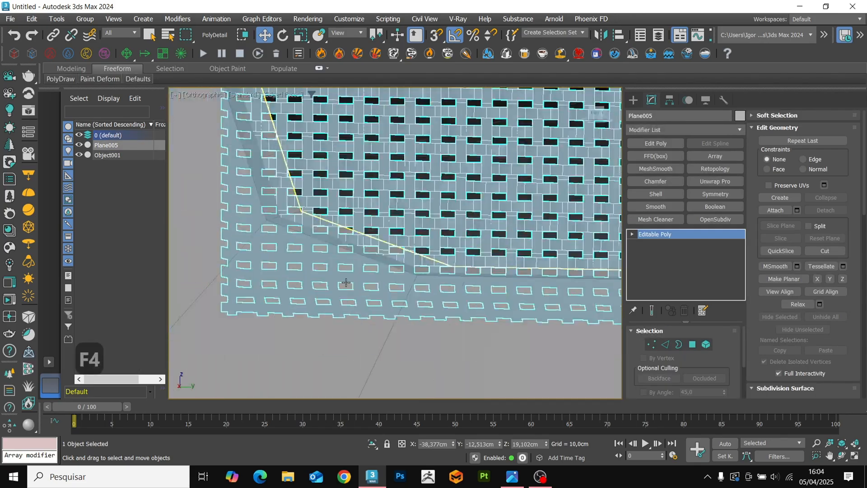
pyautogui.scroll(-3, 406, 298)
pyautogui.scroll(3, 405, 295)
pyautogui.scroll(5, 404, 295)
pyautogui.press('F4')
pyautogui.press('F4')
pyautogui.scroll(-5, 426, 267)
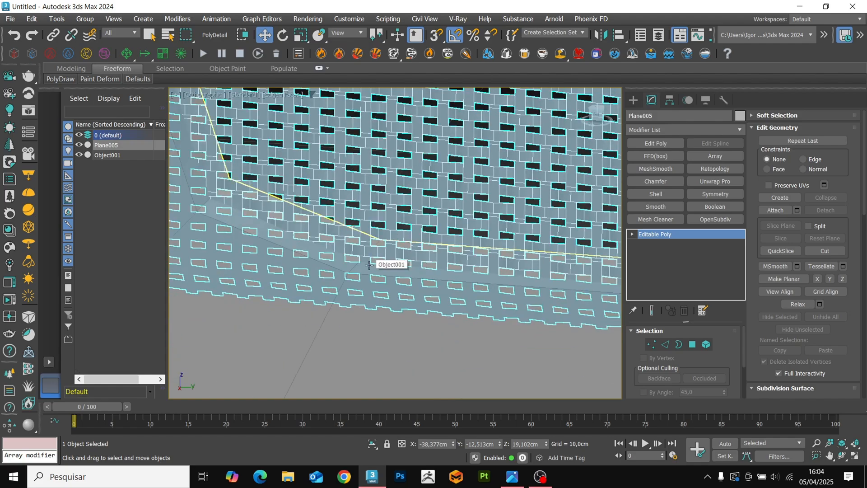
pyautogui.scroll(-3, 369, 265)
pyautogui.scroll(8, 436, 248)
pyautogui.press('F4')
pyautogui.press('F4')
pyautogui.scroll(-4, 421, 240)
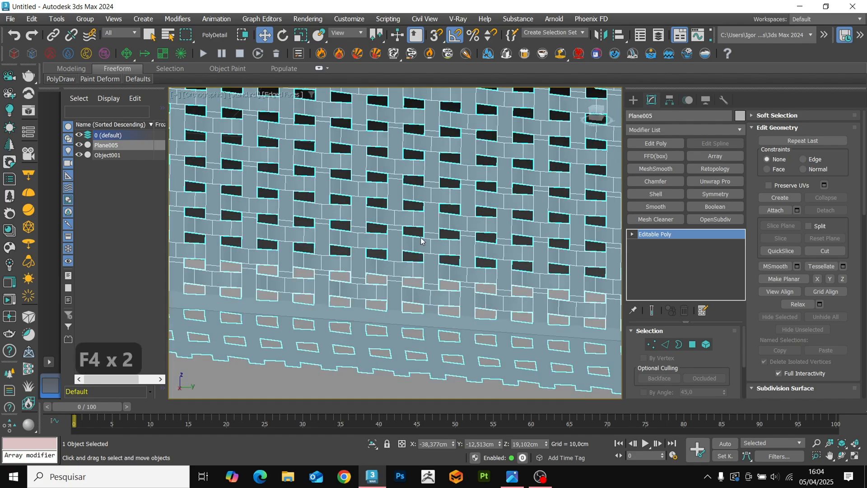
pyautogui.scroll(-5, 421, 241)
pyautogui.keyDown('alt'); pyautogui.moveTo(421, 241); pyautogui.dragTo(437, 304, button='middle'); pyautogui.keyUp('alt')
pyautogui.scroll(8, 538, 267)
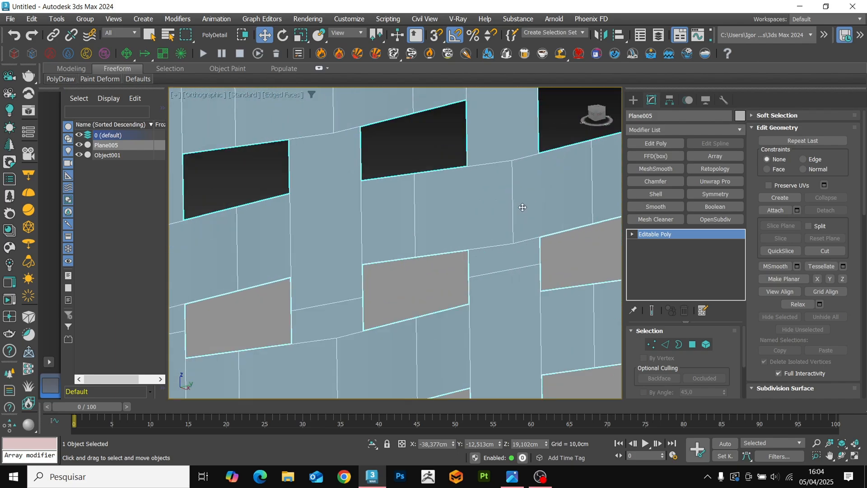
# Add a Shell modifier to the woven panel.
pyautogui.scroll(-5, 573, 214)
pyautogui.click(665, 195)
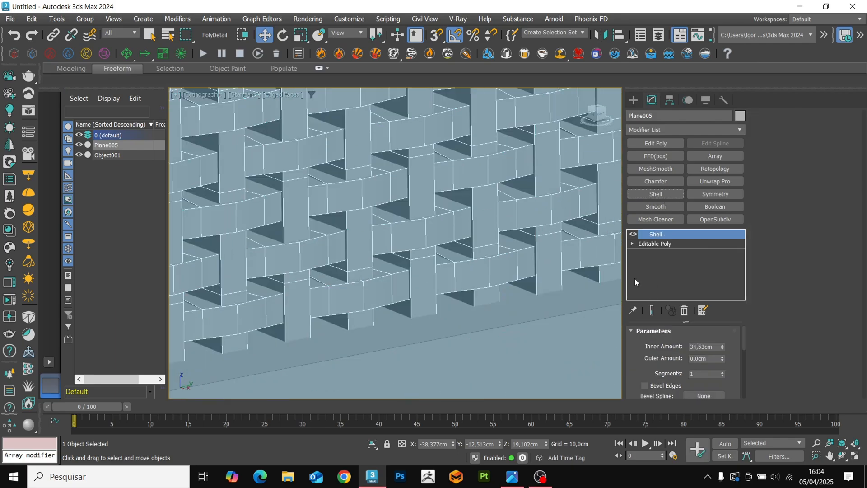
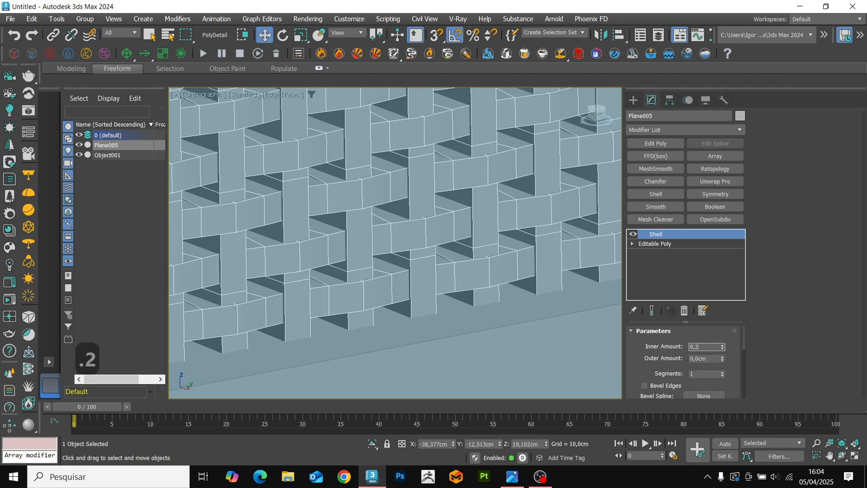
# Set the woven panel's Shell inner amount to 0,1 cm and outer amount to 0,05 cm.
pyautogui.write('0,2')
pyautogui.press('Return')
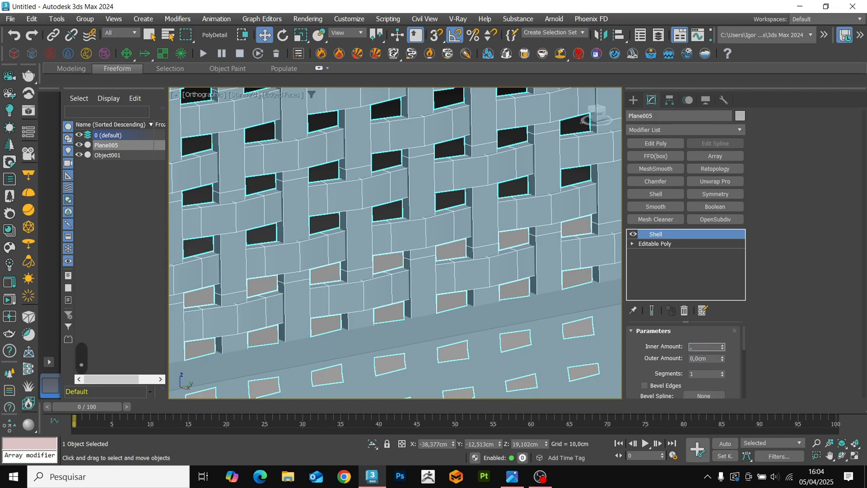
pyautogui.write(',1')
pyautogui.press('Return')
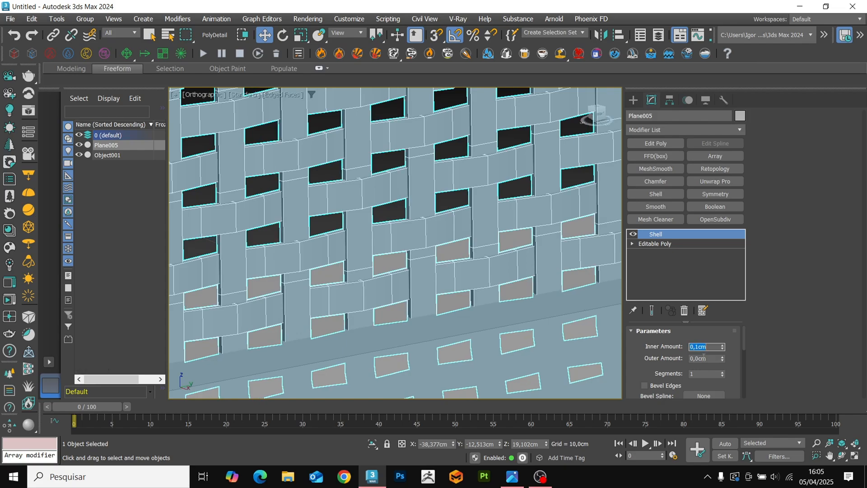
pyautogui.write(',05')
pyautogui.press('Return')
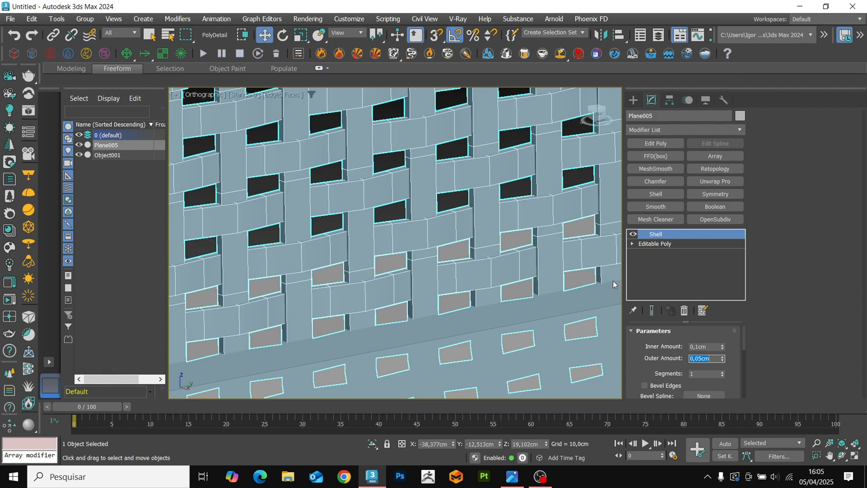
# Deselect the woven panel, hide the edge lines and examine the thickened weave around the opening's lower rounded corner.
pyautogui.scroll(-4, 470, 229)
pyautogui.scroll(-3, 476, 262)
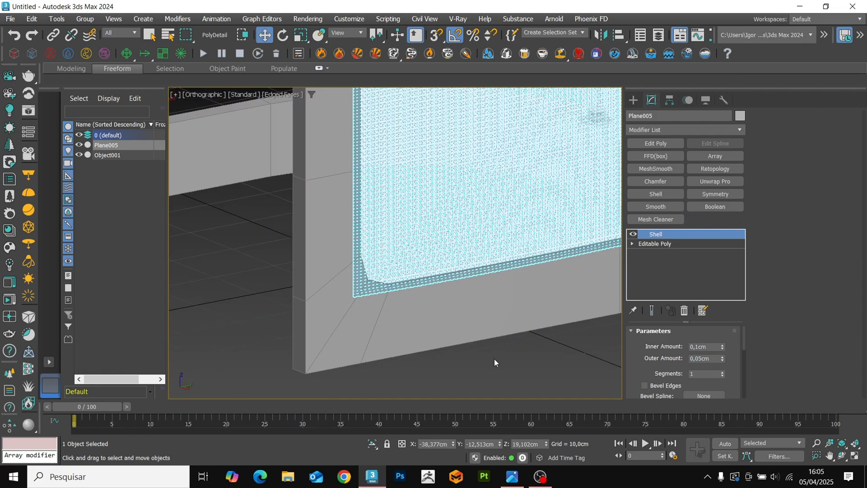
pyautogui.click(478, 358)
pyautogui.press('F4')
pyautogui.press('F4')
pyautogui.press('F4')
pyautogui.scroll(7, 398, 293)
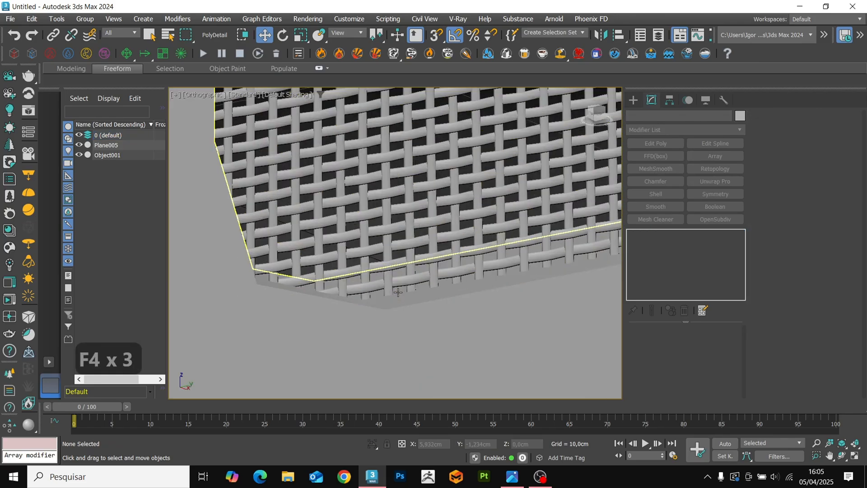
pyautogui.scroll(5, 397, 293)
pyautogui.scroll(-4, 423, 271)
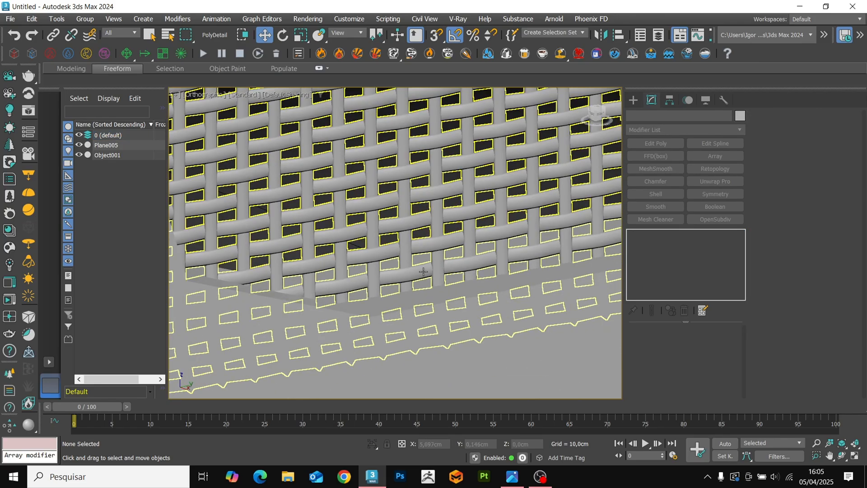
pyautogui.scroll(-12, 423, 271)
# Add OpenSubdiv and Symmetry modifiers to the woven panel and place Symmetry directly below Shell.
pyautogui.click(386, 281)
pyautogui.keyDown('alt'); pyautogui.moveTo(399, 324); pyautogui.dragTo(539, 257, button='middle'); pyautogui.keyUp('alt')
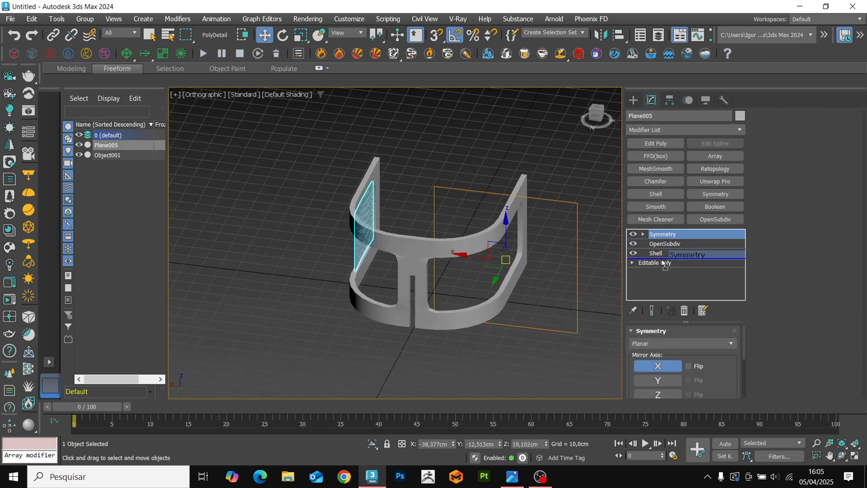
pyautogui.moveTo(657, 272); pyautogui.dragTo(657, 272)
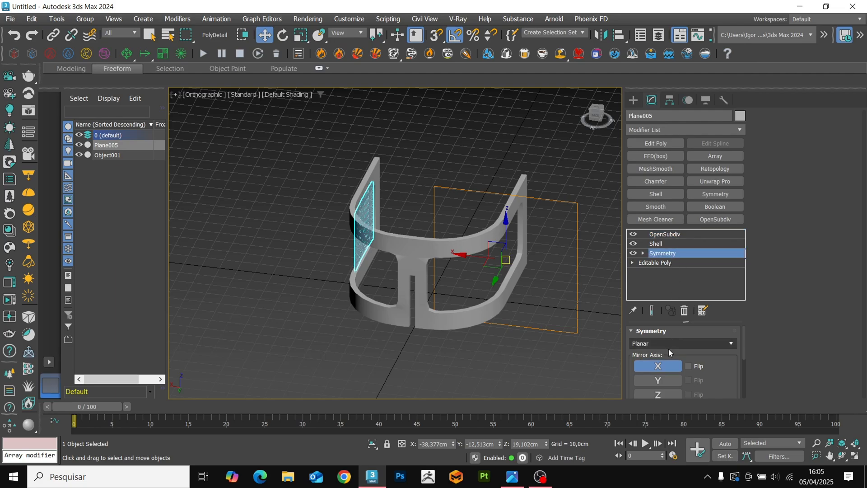
# Mirror the woven panel on the Y axis and set the mirror plane's X position to 0,0 cm to fill the opposite opening.
pyautogui.click(663, 381)
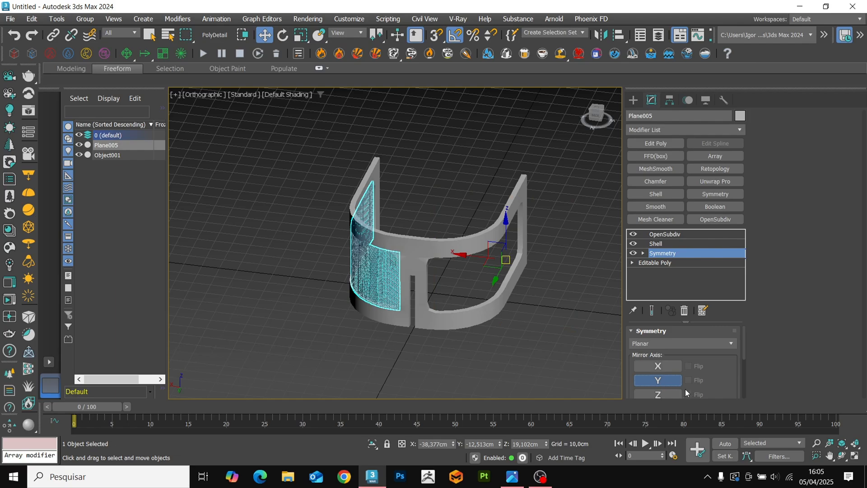
pyautogui.click(686, 383)
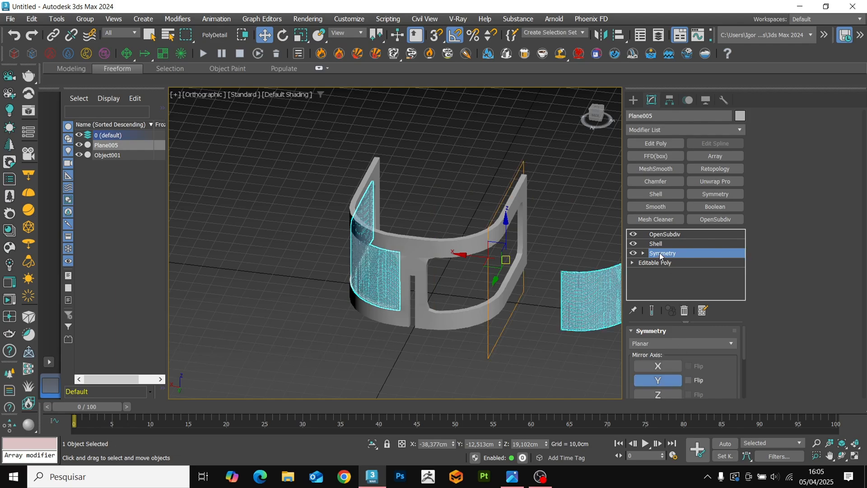
pyautogui.press('1')
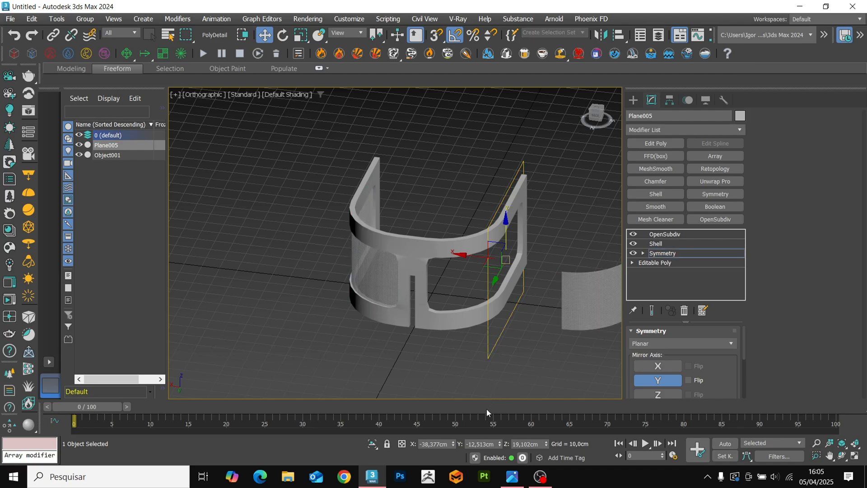
pyautogui.rightClick(454, 446)
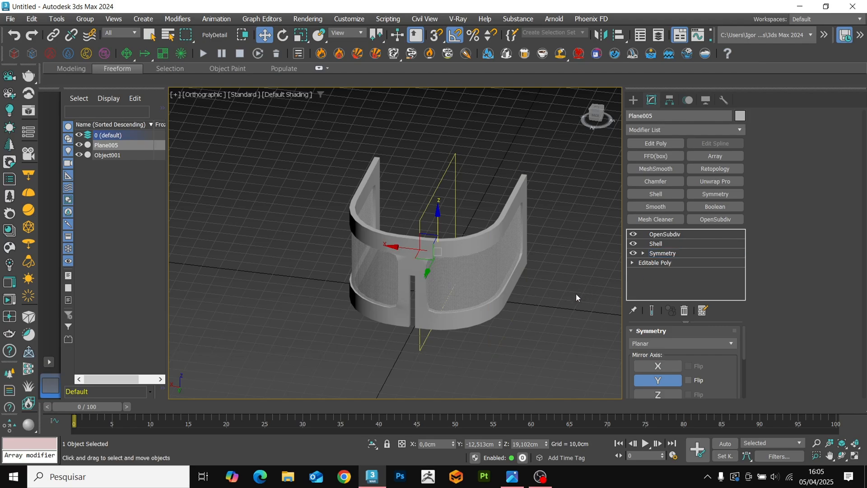
pyautogui.click(481, 333)
pyautogui.keyDown('alt'); pyautogui.moveTo(481, 333); pyautogui.dragTo(495, 347, button='middle'); pyautogui.keyUp('alt')
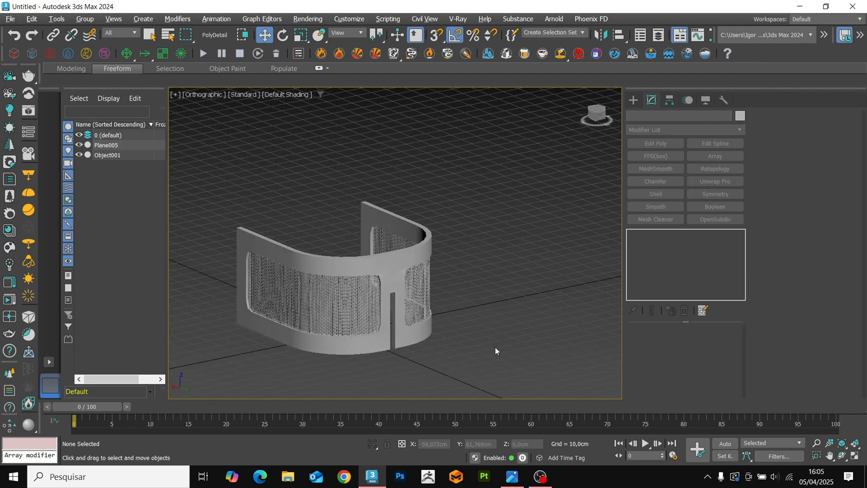
# Draw a box across the frame's open end between the two side legs, about 79,5 cm wide and 6,7 cm long.
pyautogui.scroll(4, 416, 320)
pyautogui.press('F4')
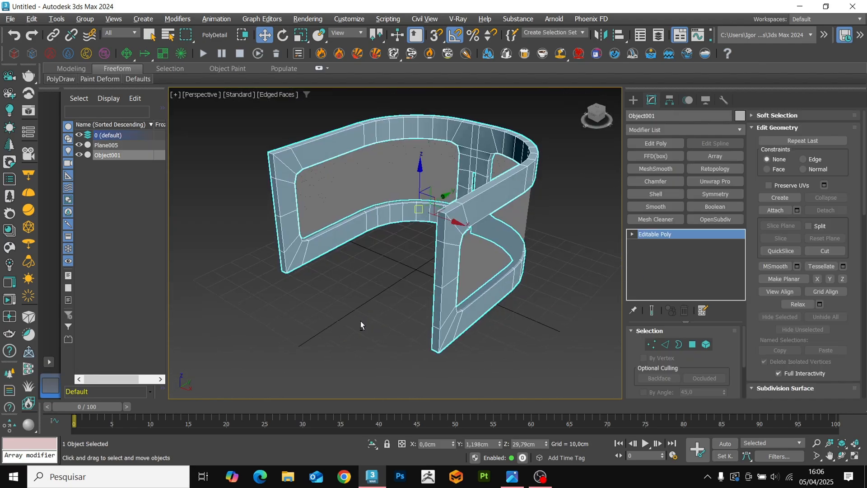
pyautogui.keyDown('alt'); pyautogui.moveTo(360, 322); pyautogui.dragTo(374, 318, button='middle'); pyautogui.keyUp('alt')
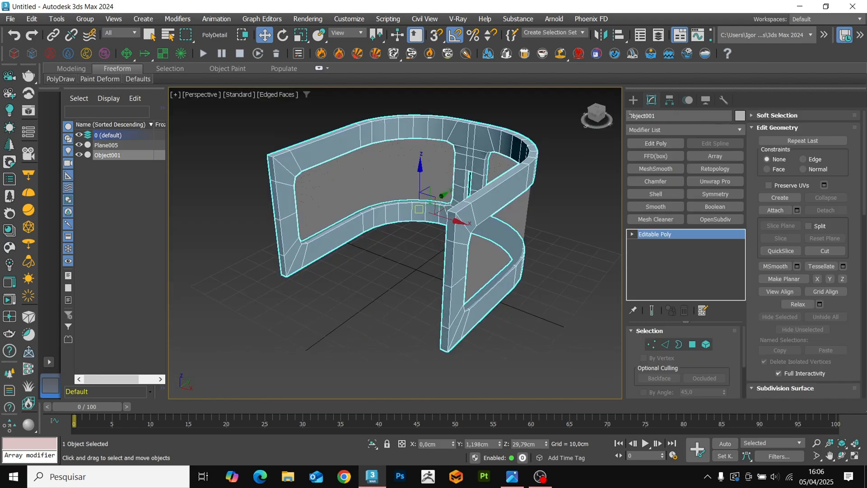
pyautogui.click(633, 100)
pyautogui.click(655, 171)
pyautogui.press('t')
pyautogui.press('z')
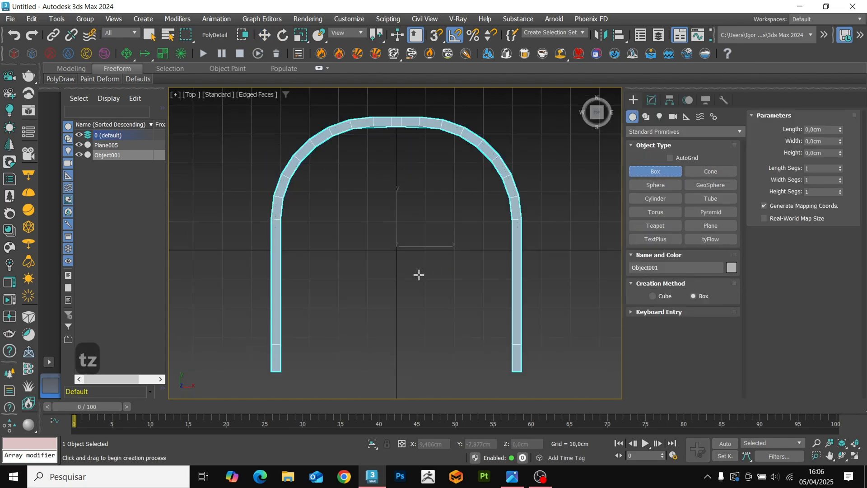
pyautogui.press('F3')
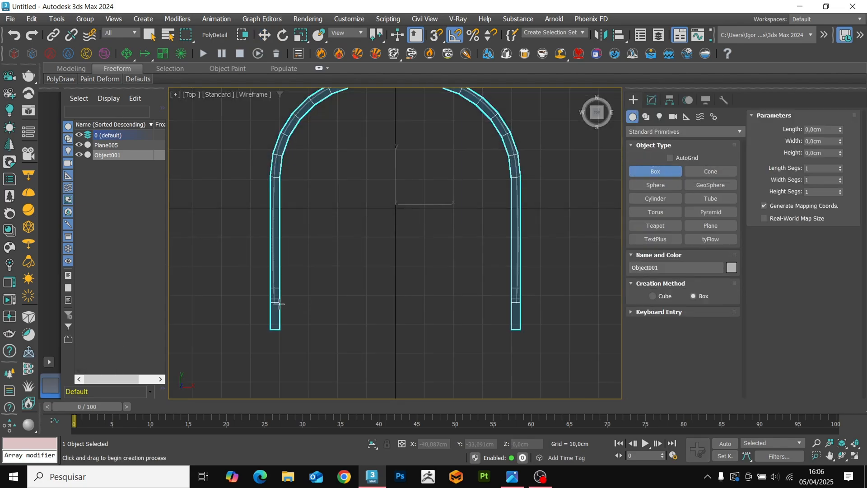
pyautogui.moveTo(280, 302); pyautogui.dragTo(511, 323)
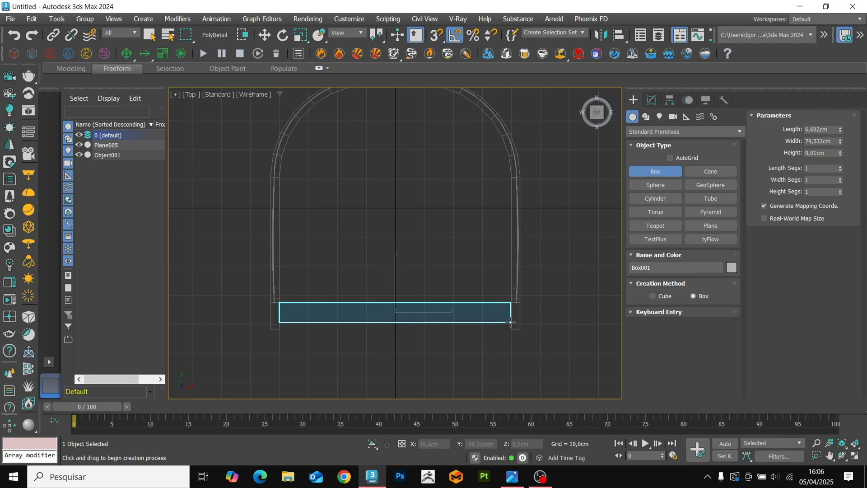
pyautogui.click(510, 314)
# Raise the box above the bottom of the legs and increase its height to about 6,85 cm.
pyautogui.press('w')
pyautogui.keyDown('alt'); pyautogui.moveTo(430, 333); pyautogui.dragTo(353, 302, button='middle'); pyautogui.keyUp('alt')
pyautogui.press('F3')
pyautogui.scroll(4, 353, 302)
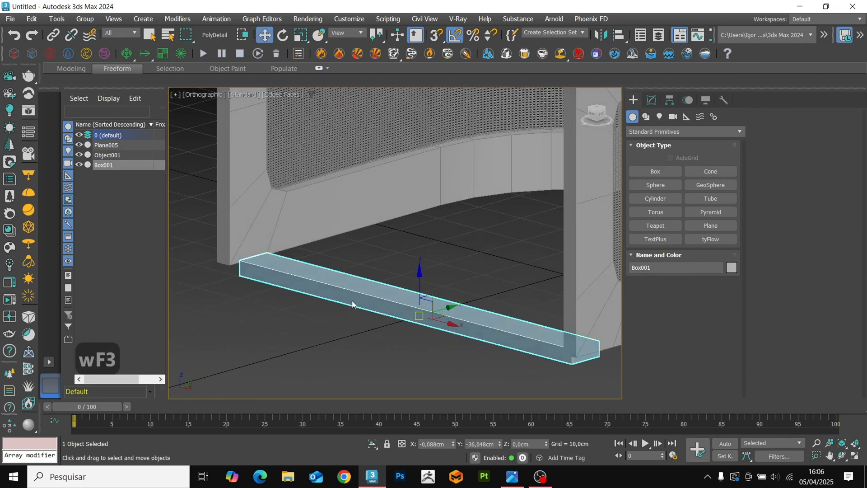
pyautogui.moveTo(418, 284); pyautogui.dragTo(413, 226)
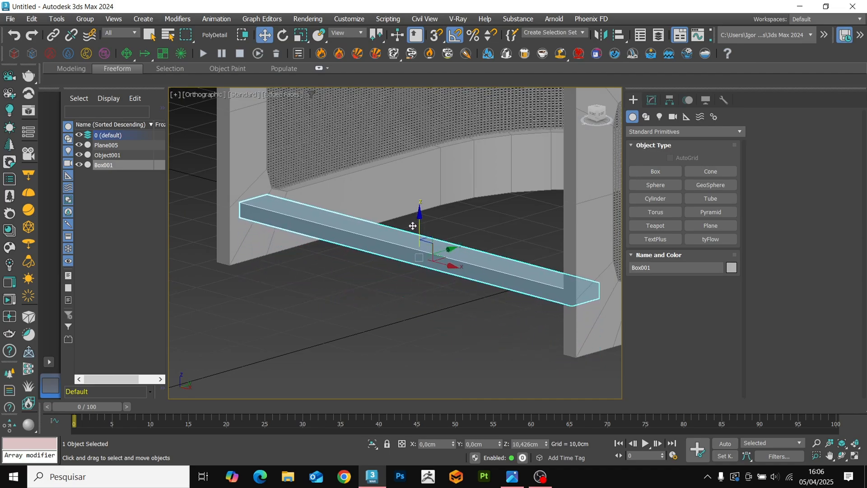
pyautogui.click(651, 100)
pyautogui.moveTo(720, 368); pyautogui.dragTo(700, 296)
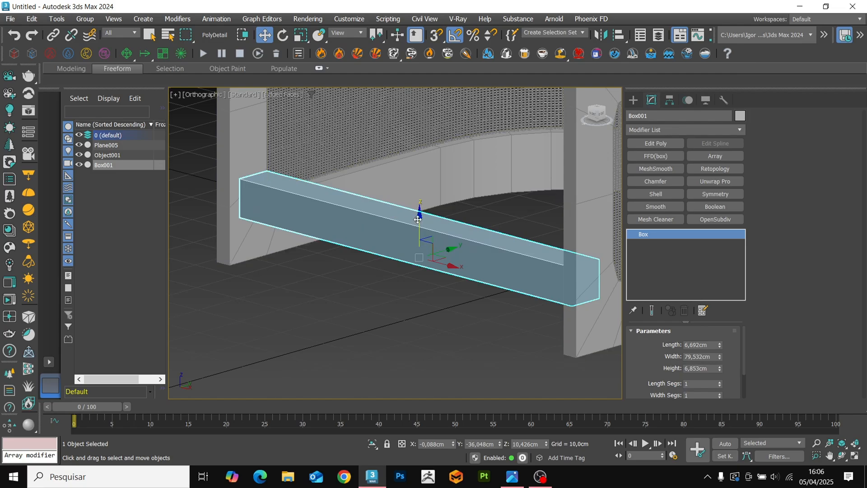
# Lower the box to about Z 6,87 cm and shift it outward to about Y -38,46 cm between the legs.
pyautogui.moveTo(418, 220); pyautogui.dragTo(424, 241)
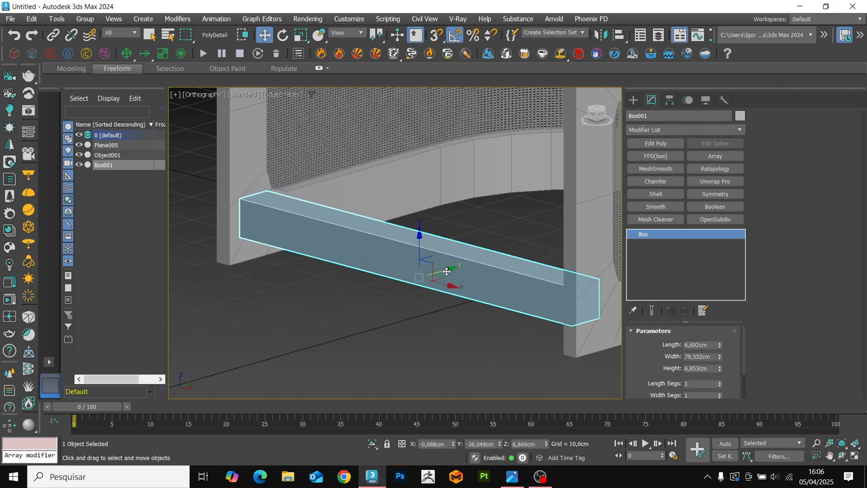
pyautogui.moveTo(447, 272); pyautogui.dragTo(438, 274)
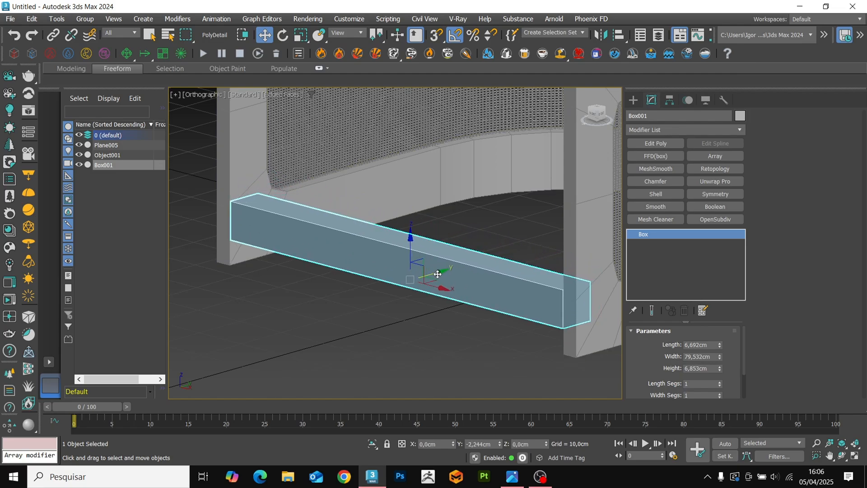
pyautogui.scroll(-3, 453, 281)
pyautogui.keyDown('alt'); pyautogui.moveTo(456, 286); pyautogui.dragTo(608, 323, button='middle'); pyautogui.keyUp('alt')
pyautogui.scroll(5, 571, 240)
pyautogui.keyDown('alt'); pyautogui.moveTo(542, 239); pyautogui.dragTo(609, 237, button='middle'); pyautogui.keyUp('alt')
pyautogui.press('s')
pyautogui.moveTo(432, 213); pyautogui.dragTo(408, 248)
pyautogui.press('s')
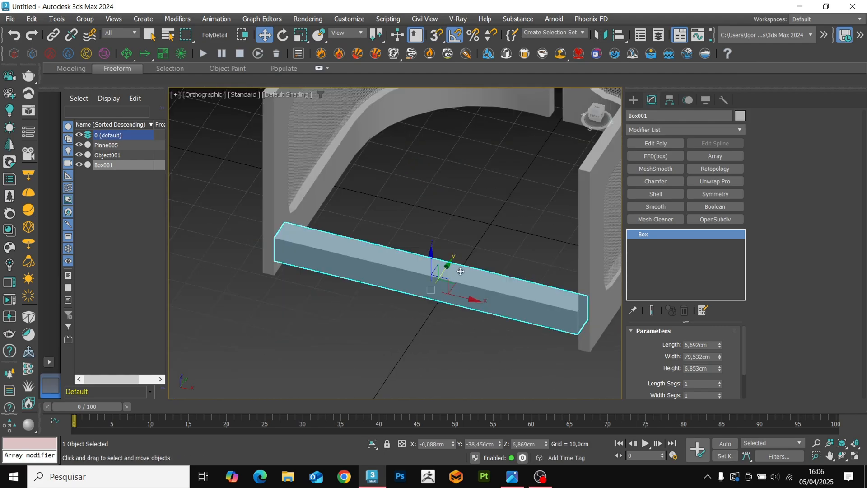
# Clone the box as an independent copy and stack it above the original at about Z 14,03 cm.
pyautogui.rightClick(456, 287)
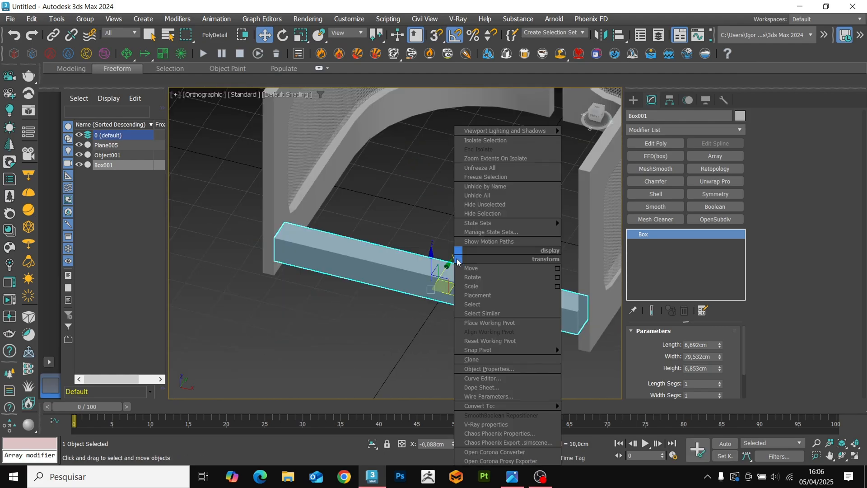
pyautogui.click(480, 359)
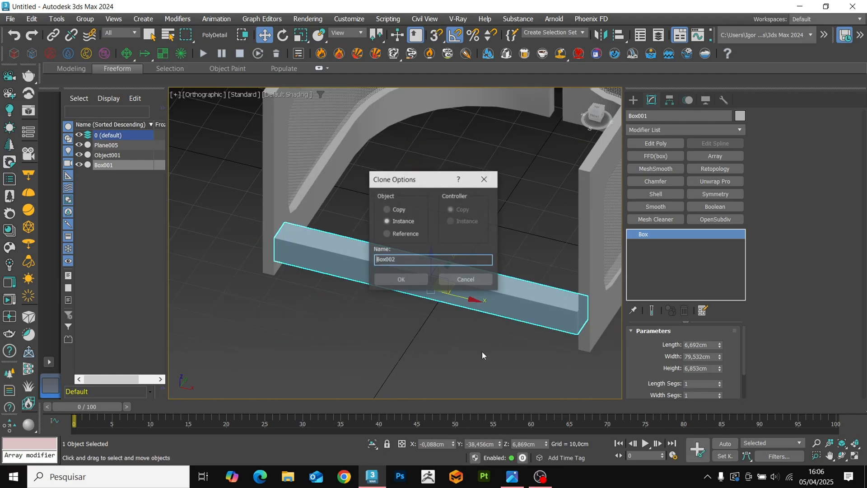
pyautogui.click(400, 211)
pyautogui.click(401, 280)
pyautogui.press('w')
pyautogui.keyDown('alt'); pyautogui.moveTo(427, 301); pyautogui.dragTo(433, 283, button='middle'); pyautogui.keyUp('alt')
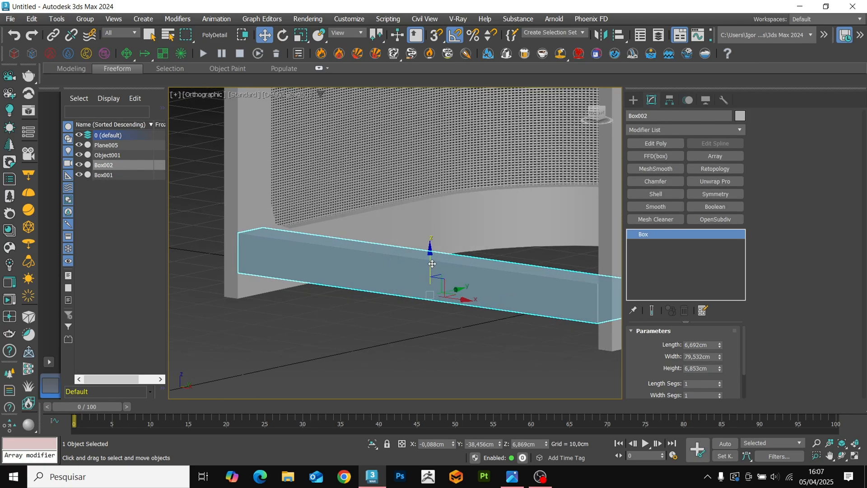
pyautogui.moveTo(433, 263); pyautogui.dragTo(433, 224)
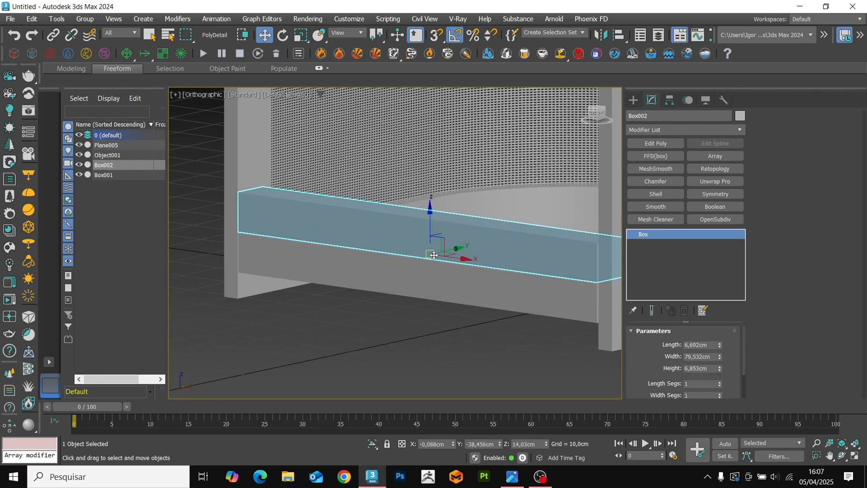
# Convert the upper box to Editable Poly and switch to polygon editing in wireframe display.
pyautogui.hotkey('ctrl', 't')
pyautogui.press('4')
pyautogui.press('F3')
pyautogui.scroll(-3, 422, 284)
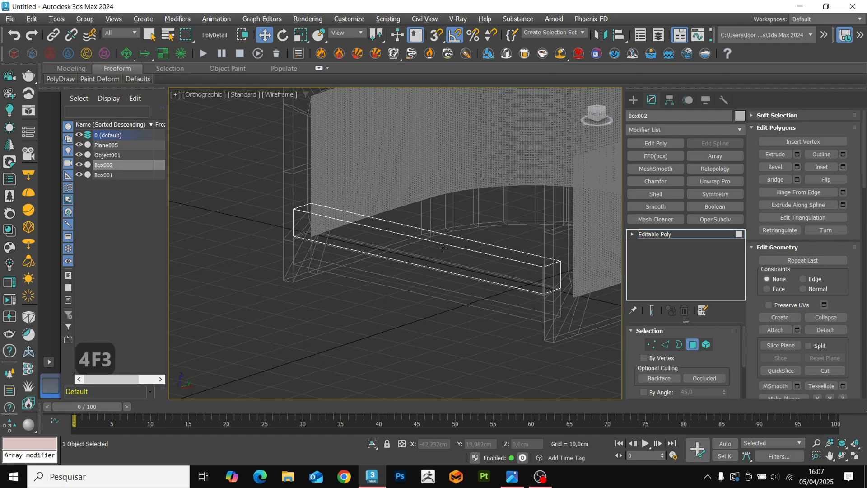
# Move the upper box's inner long face to about Y 42,73 cm so the block reaches the frame's curved back.
pyautogui.keyDown('alt'); pyautogui.moveTo(480, 215); pyautogui.dragTo(468, 274, button='middle'); pyautogui.keyUp('alt')
pyautogui.click(440, 248)
pyautogui.scroll(-3, 449, 248)
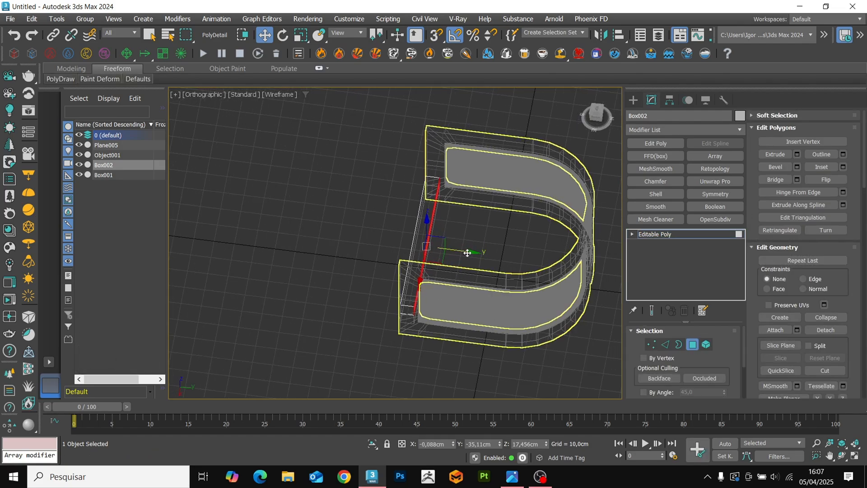
pyautogui.press('t')
pyautogui.press('z')
pyautogui.press('F3')
pyautogui.press('F3')
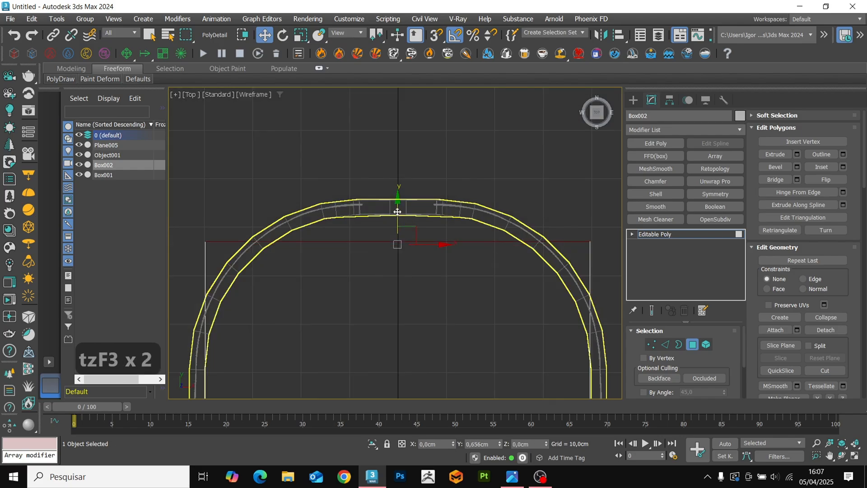
pyautogui.moveTo(397, 189); pyautogui.dragTo(398, 184)
pyautogui.press('F3')
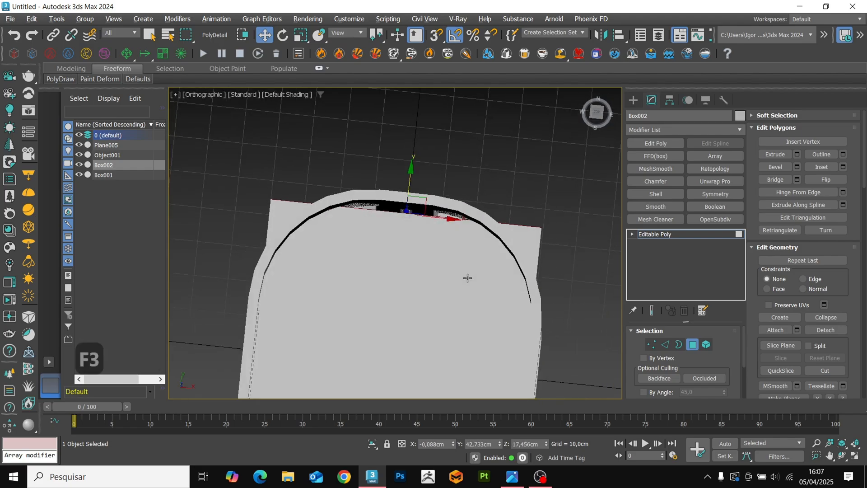
# Isolate the extended block and chamfer its two vertical back corner edges by about 34,16 cm.
pyautogui.keyDown('alt'); pyautogui.moveTo(465, 277); pyautogui.dragTo(433, 196, button='middle'); pyautogui.keyUp('alt')
pyautogui.press('2')
pyautogui.press('F4')
pyautogui.click(470, 172)
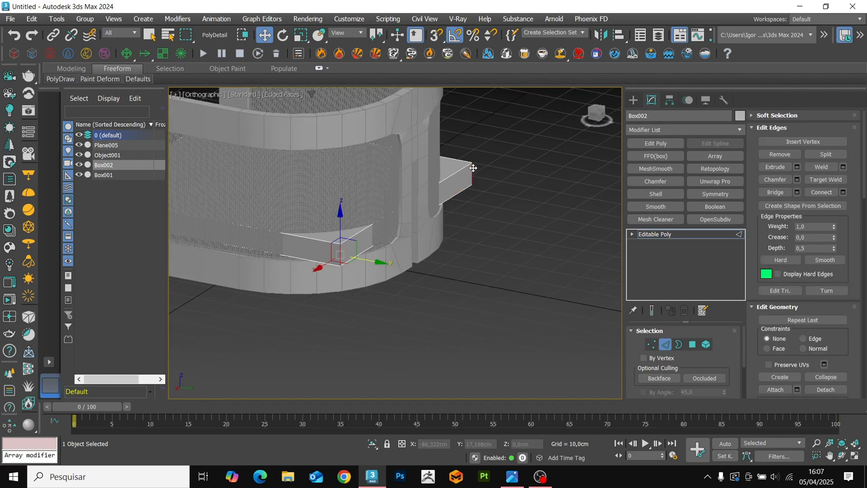
pyautogui.hotkey('alt', 'q')
pyautogui.hotkey('ctrl', 'shift', 'c')
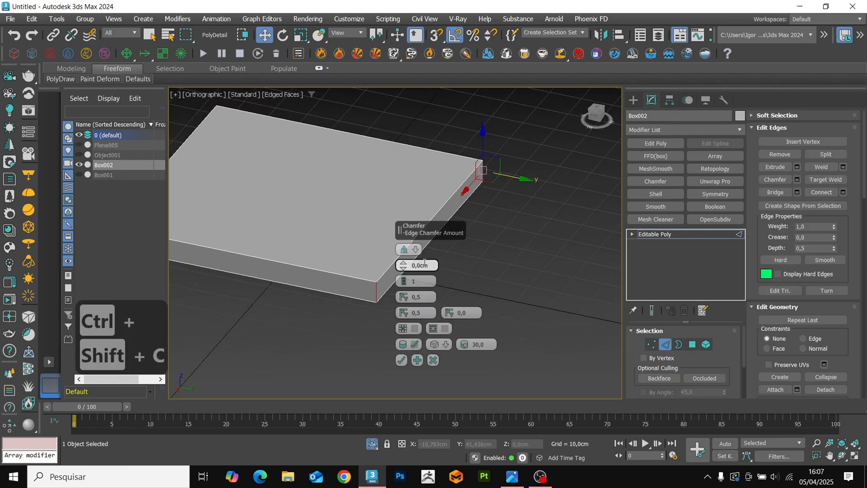
pyautogui.moveTo(404, 264); pyautogui.dragTo(387, 141)
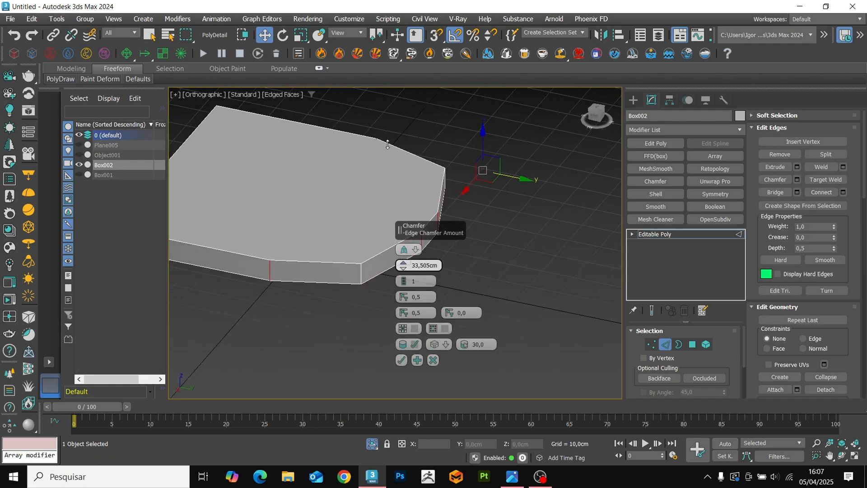
# Set the back-corner chamfer to 2 segments to follow the frame's curve and apply it.
pyautogui.keyDown('alt'); pyautogui.moveTo(316, 226); pyautogui.dragTo(467, 235, button='middle'); pyautogui.keyUp('alt')
pyautogui.press('t')
pyautogui.press('z')
pyautogui.moveTo(373, 172); pyautogui.dragTo(299, 161, button='middle')
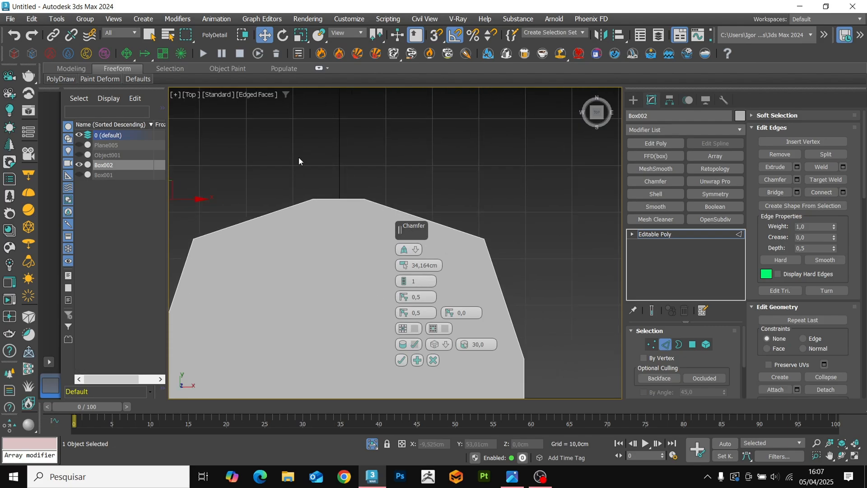
pyautogui.moveTo(408, 276); pyautogui.dragTo(408, 271)
pyautogui.hotkey('alt', 'q')
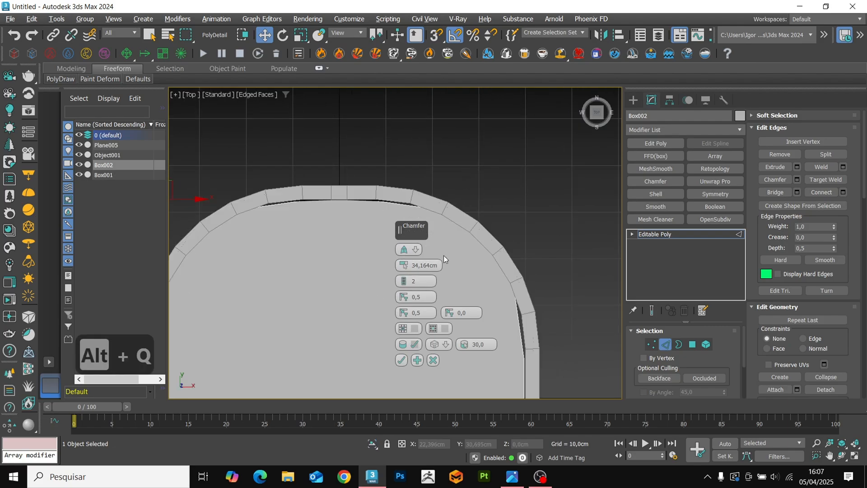
pyautogui.press('F3')
pyautogui.press('F3')
pyautogui.click(401, 360)
pyautogui.hotkey('alt', 'q')
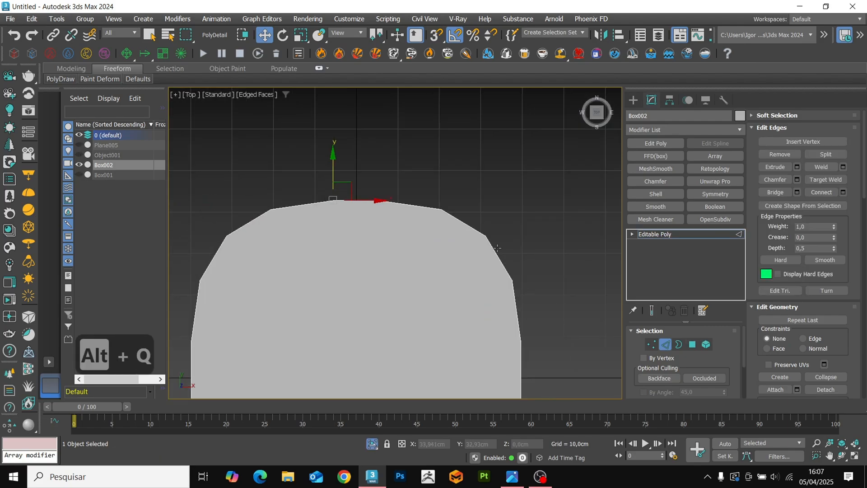
# Connect the opposite side vertices of the block's curved end with two straight edges across the top face.
pyautogui.press('1')
pyautogui.keyDown('alt'); pyautogui.moveTo(498, 248); pyautogui.dragTo(482, 209, button='middle'); pyautogui.keyUp('alt')
pyautogui.press('F4')
pyautogui.press('F4')
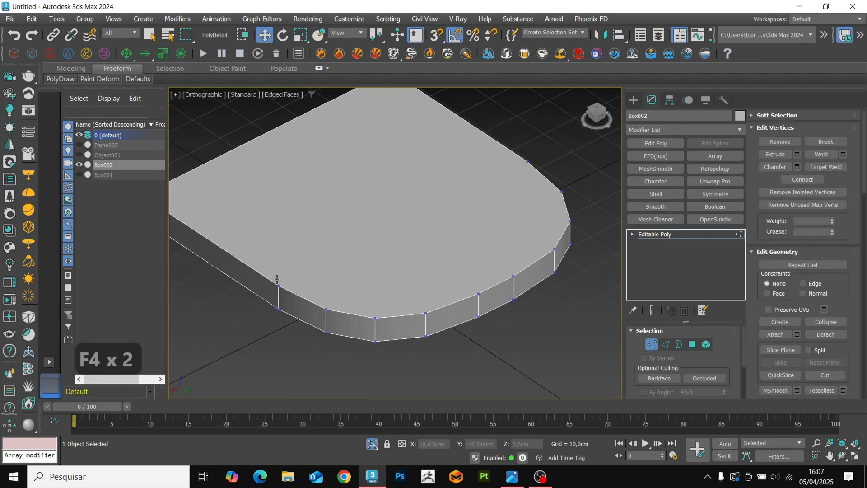
pyautogui.click(278, 285)
pyautogui.hotkey('ctrl', 'shift', 'e')
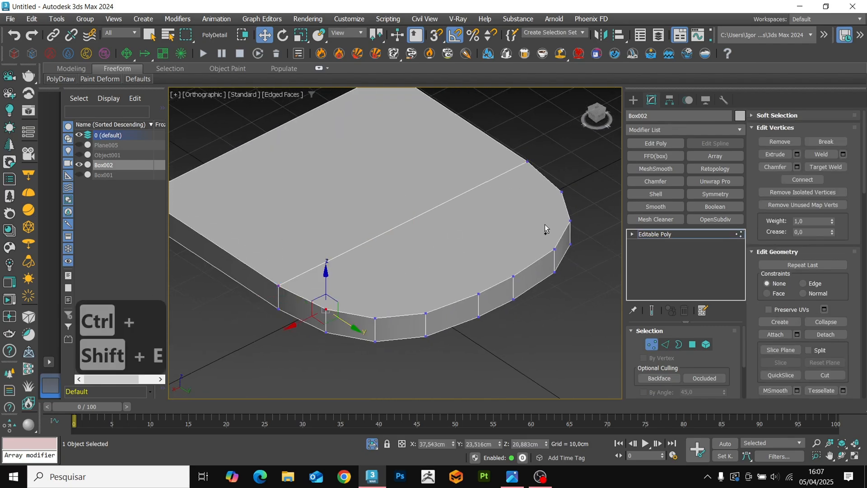
pyautogui.keyDown('ctrl'); pyautogui.click(561, 192); pyautogui.keyUp('ctrl')
pyautogui.hotkey('ctrl', 'shift', 'e')
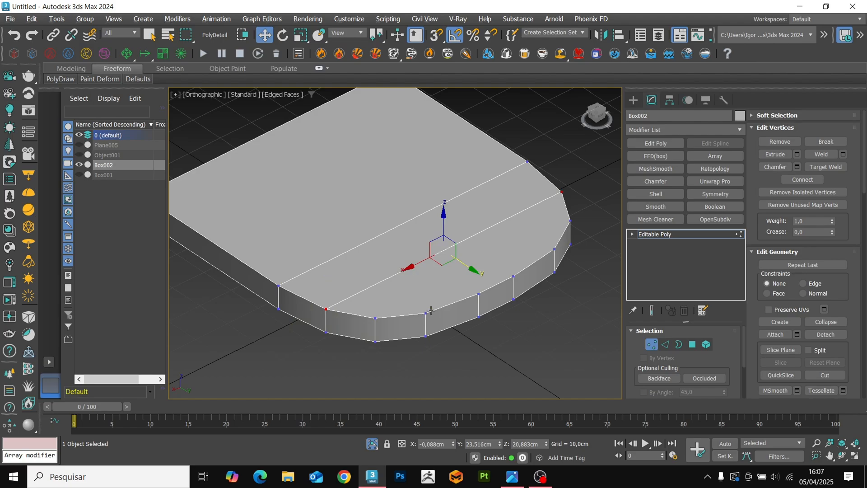
# Cut three lengthwise edges on the top face from the curved back vertices through both cross edges.
pyautogui.hotkey('alt', 'c')
pyautogui.click(426, 312)
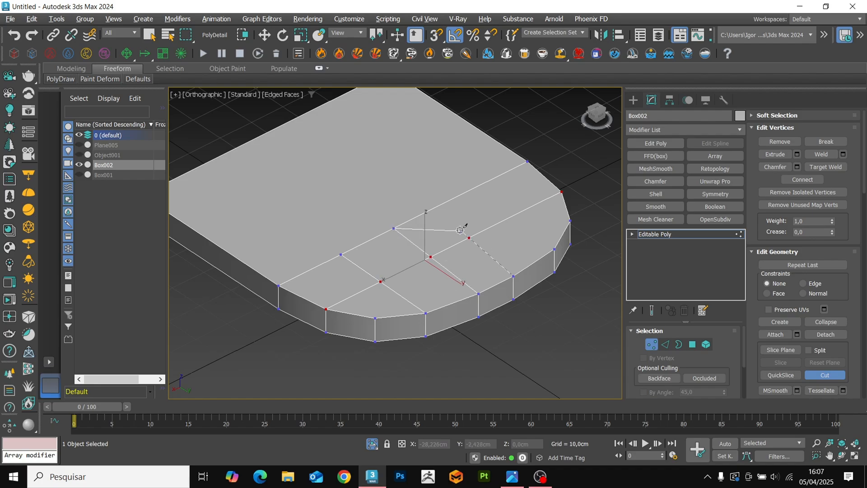
pyautogui.keyDown('alt'); pyautogui.moveTo(511, 274); pyautogui.dragTo(460, 302, button='middle'); pyautogui.keyUp('alt')
pyautogui.rightClick(536, 276)
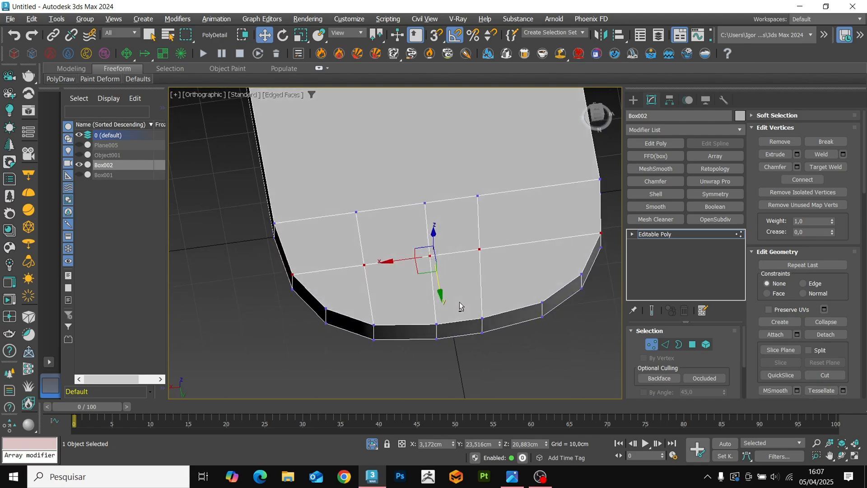
# Add a Symmetry modifier mirrored on X and shift the middle lengthwise cut's vertices along X in the base mesh.
pyautogui.click(659, 234)
pyautogui.click(703, 194)
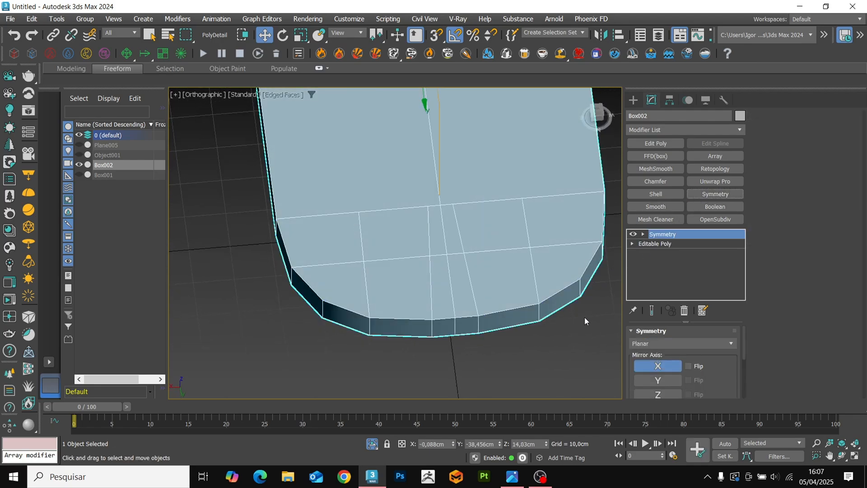
pyautogui.click(676, 243)
pyautogui.press('1')
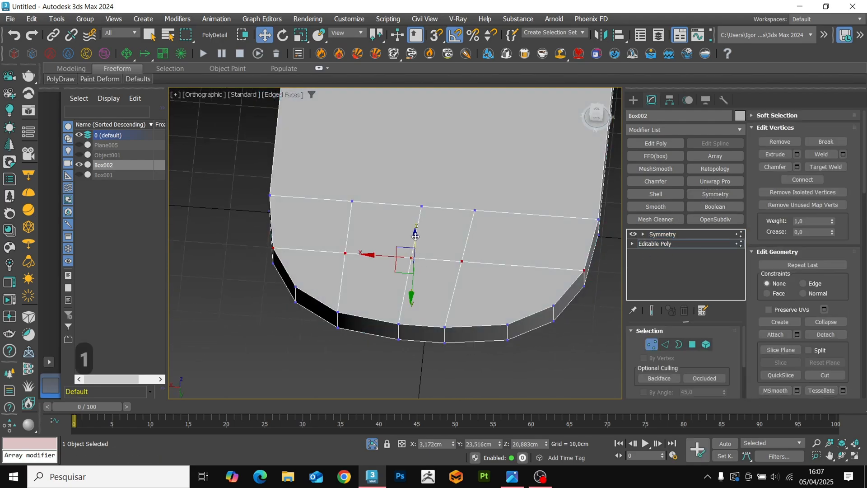
pyautogui.click(421, 207)
pyautogui.moveTo(399, 206); pyautogui.dragTo(386, 206)
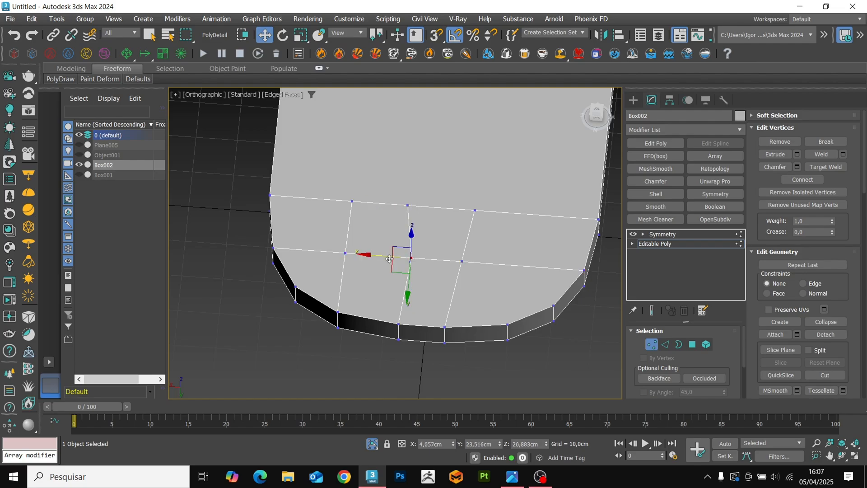
# Enable mirroring on Z as well and raise the symmetry plane to about Z 17,995 cm.
pyautogui.click(652, 234)
pyautogui.keyDown('alt'); pyautogui.moveTo(479, 325); pyautogui.dragTo(493, 289, button='middle'); pyautogui.keyUp('alt')
pyautogui.click(658, 394)
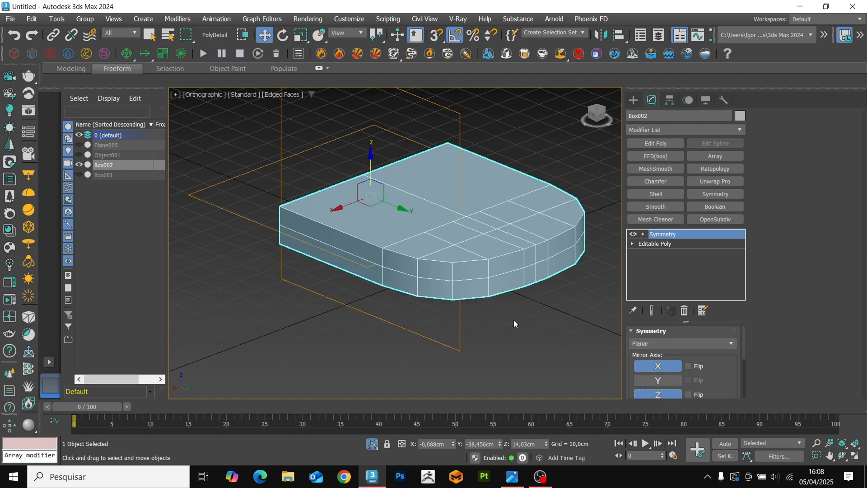
pyautogui.keyDown('alt'); pyautogui.moveTo(513, 320); pyautogui.dragTo(516, 311, button='middle'); pyautogui.keyUp('alt')
pyautogui.press('1')
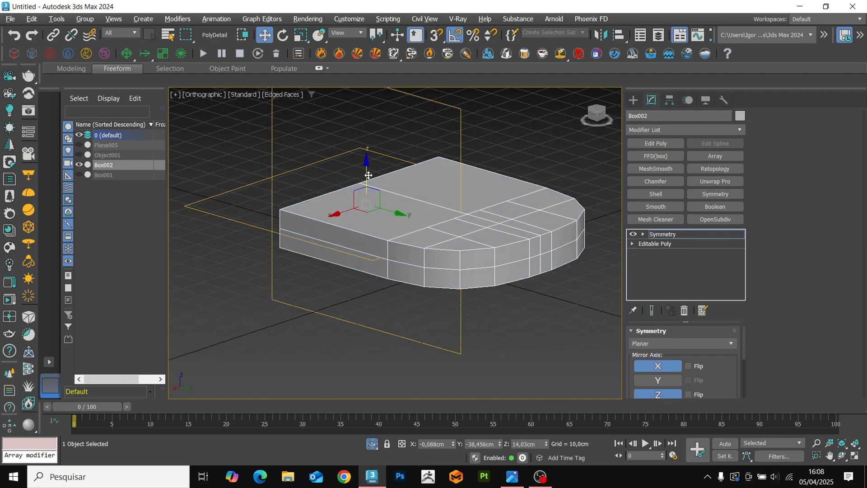
pyautogui.moveTo(368, 175); pyautogui.dragTo(368, 165)
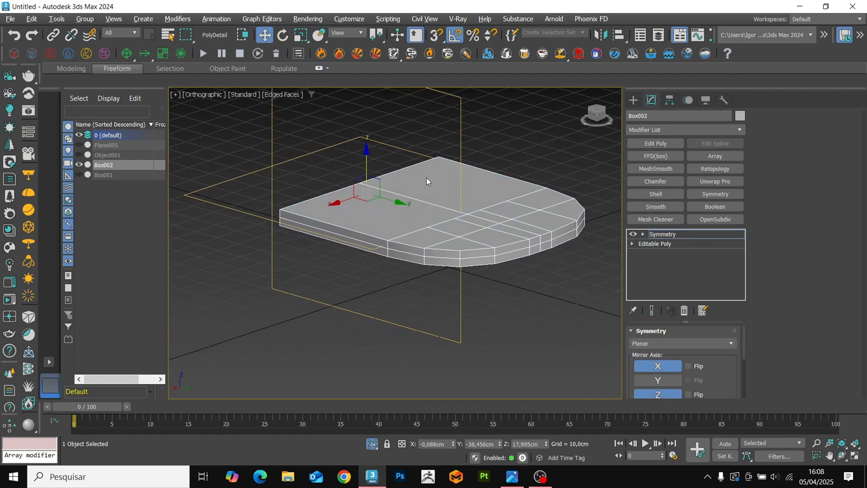
pyautogui.click(673, 236)
pyautogui.keyDown('alt'); pyautogui.moveTo(479, 275); pyautogui.dragTo(584, 227, button='middle'); pyautogui.keyUp('alt')
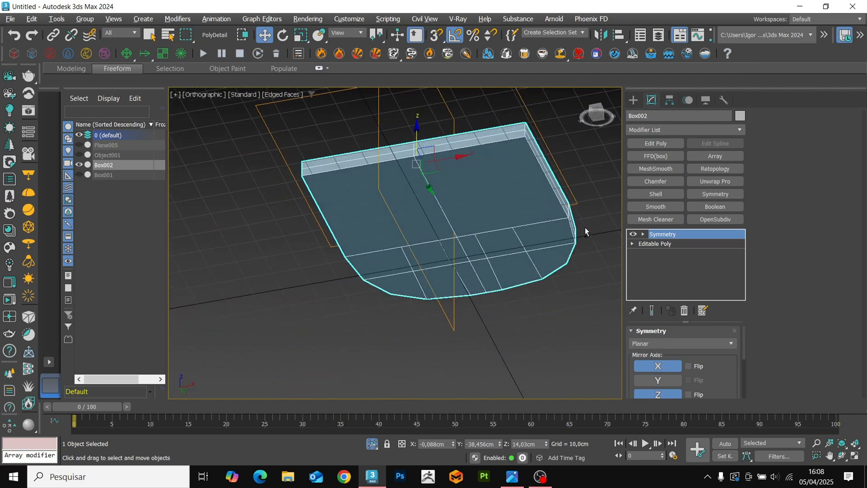
# Extend the lengthwise cuts in the base mesh across the top face from the inner cross edge to the front edge.
pyautogui.click(645, 246)
pyautogui.press('1')
pyautogui.keyDown('alt'); pyautogui.moveTo(477, 224); pyautogui.dragTo(514, 316, button='middle'); pyautogui.keyUp('alt')
pyautogui.hotkey('alt', 'c')
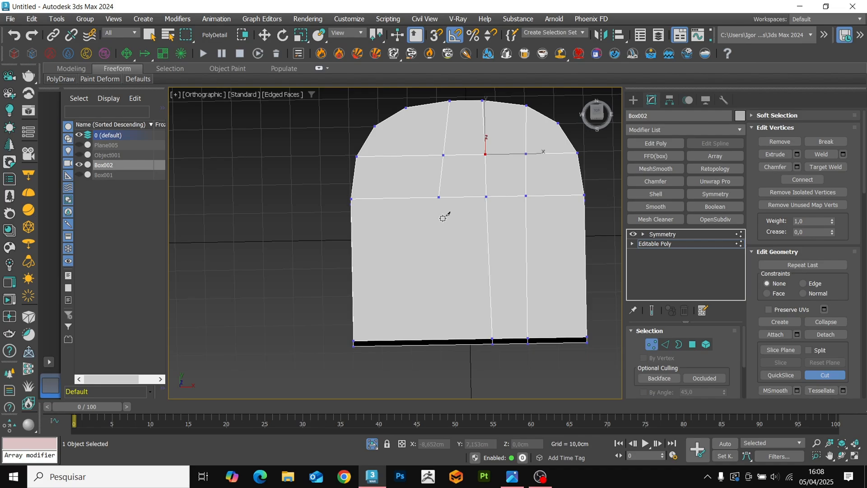
pyautogui.rightClick(460, 248)
pyautogui.press('1')
# Collapse the Symmetry modifier into the Editable Poly and leave isolation to show the frame again.
pyautogui.click(661, 234)
pyautogui.press('F4')
pyautogui.keyDown('alt'); pyautogui.moveTo(497, 304); pyautogui.dragTo(456, 298, button='middle'); pyautogui.keyUp('alt')
pyautogui.press('F4')
pyautogui.hotkey('ctrl', 't')
pyautogui.hotkey('alt', 'q')
# Scale the block's height to about 225% and lower it by about 2,93 cm onto the front crossbar.
pyautogui.scroll(5, 447, 304)
pyautogui.press('r')
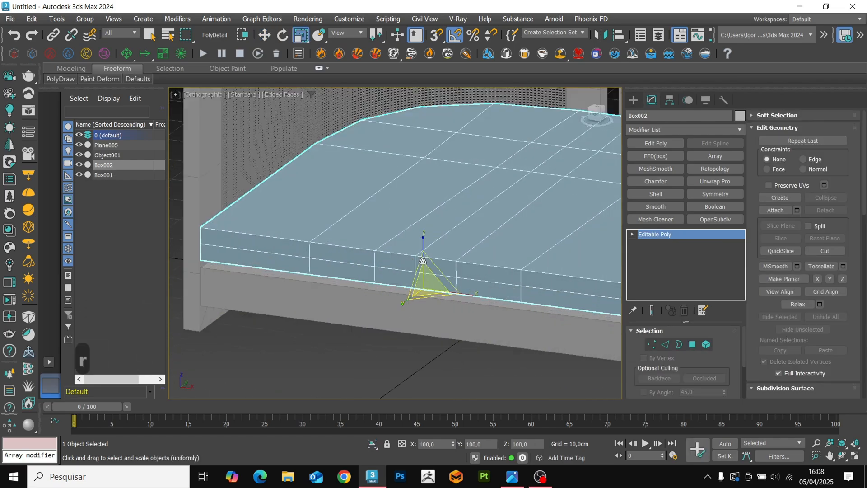
pyautogui.moveTo(422, 244); pyautogui.dragTo(423, 174)
pyautogui.scroll(-3, 424, 289)
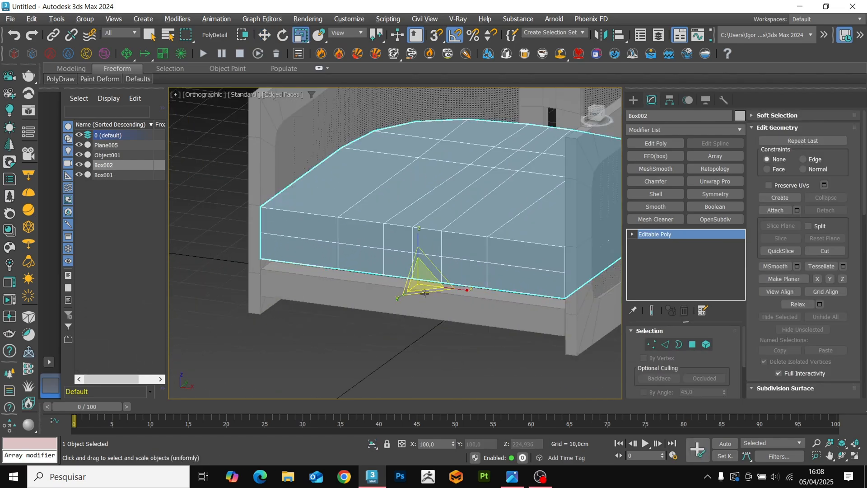
pyautogui.keyDown('alt'); pyautogui.moveTo(425, 293); pyautogui.dragTo(403, 260, button='middle'); pyautogui.keyUp('alt')
pyautogui.press('w')
pyautogui.moveTo(396, 227)
pyautogui.mouseDown()
pyautogui.moveTo(396, 216)
pyautogui.moveTo(397, 233)
pyautogui.mouseUp()
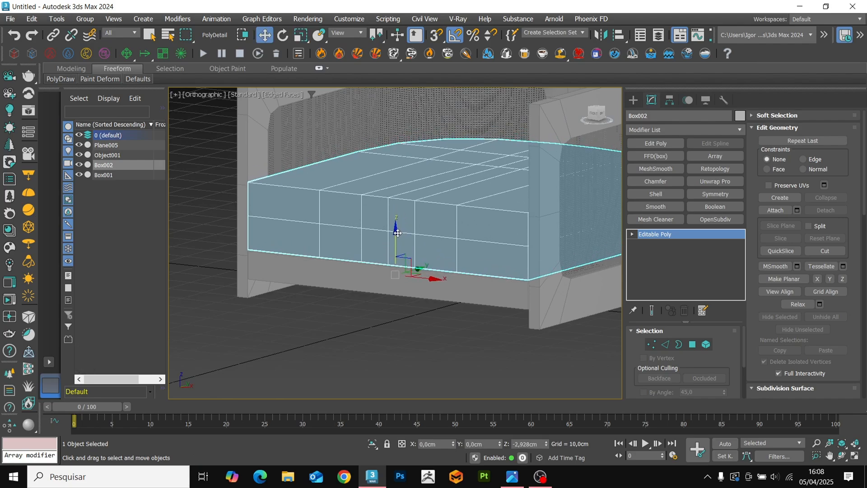
# Scale the block's height up slightly more inside the frame.
pyautogui.keyDown('alt'); pyautogui.moveTo(405, 248); pyautogui.dragTo(416, 267, button='middle'); pyautogui.keyUp('alt')
pyautogui.scroll(-3, 415, 268)
pyautogui.press('r')
pyautogui.moveTo(401, 231); pyautogui.dragTo(400, 222)
pyautogui.keyDown('alt'); pyautogui.moveTo(400, 226); pyautogui.dragTo(452, 271, button='middle'); pyautogui.keyUp('alt')
pyautogui.press('w')
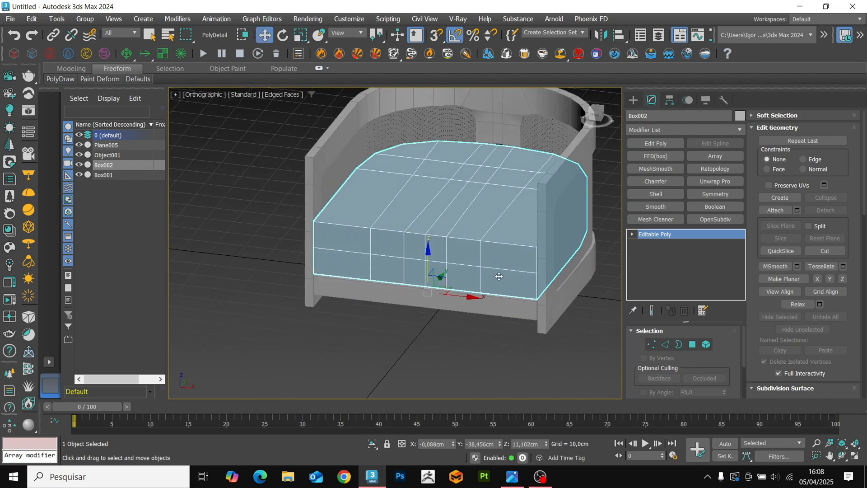
# Spread the two lengthwise edge loops beside the block's centre line apart along X about the selection centre.
pyautogui.keyDown('alt'); pyautogui.moveTo(484, 310); pyautogui.dragTo(479, 300, button='middle'); pyautogui.keyUp('alt')
pyautogui.press('2')
pyautogui.press('F3')
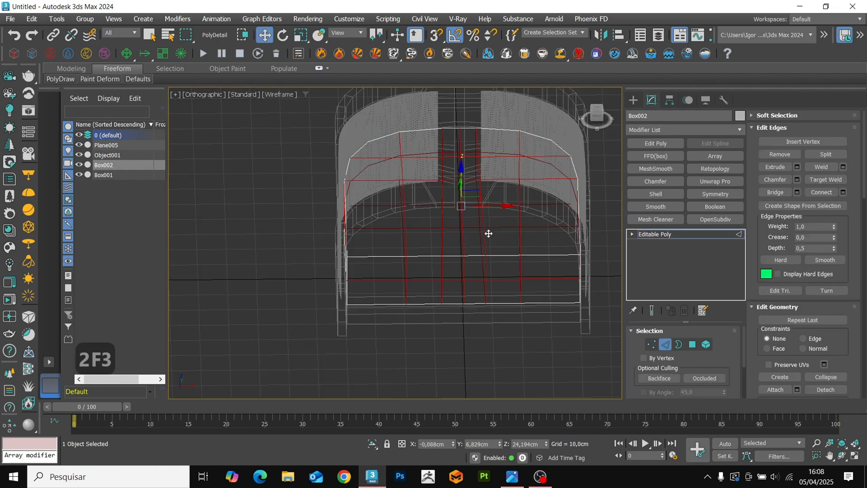
pyautogui.keyDown('ctrl'); pyautogui.doubleClick(442, 220); pyautogui.keyUp('ctrl')
pyautogui.press('r')
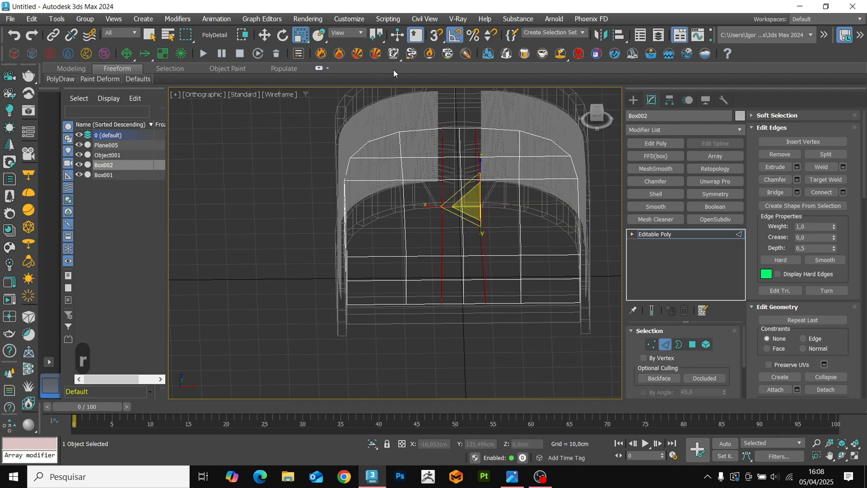
pyautogui.click(378, 69)
pyautogui.press('F3')
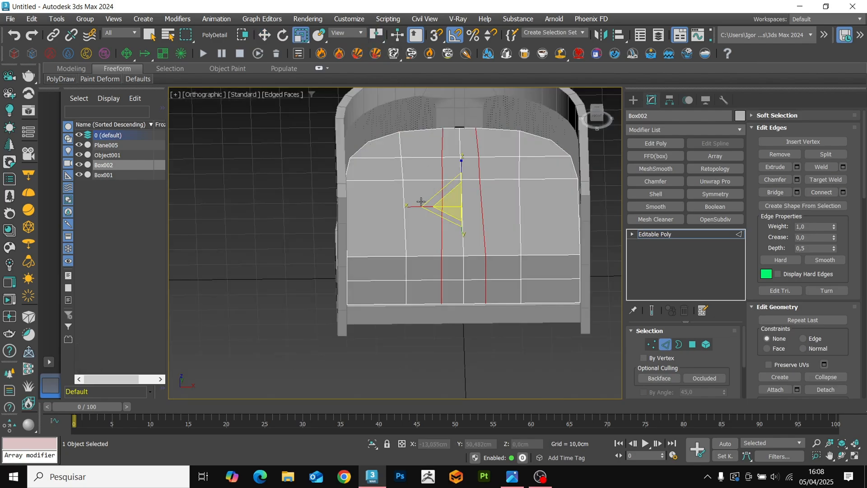
pyautogui.moveTo(421, 202); pyautogui.dragTo(403, 208)
pyautogui.press('w')
# Isolate the block and insert a crosswise edge loop at about Y -19,11 cm in its front part.
pyautogui.keyDown('alt'); pyautogui.moveTo(403, 207); pyautogui.dragTo(415, 293, button='middle'); pyautogui.keyUp('alt')
pyautogui.hotkey('alt', 'q')
pyautogui.hotkey('alt', '1')
pyautogui.click(427, 287)
pyautogui.press('w')
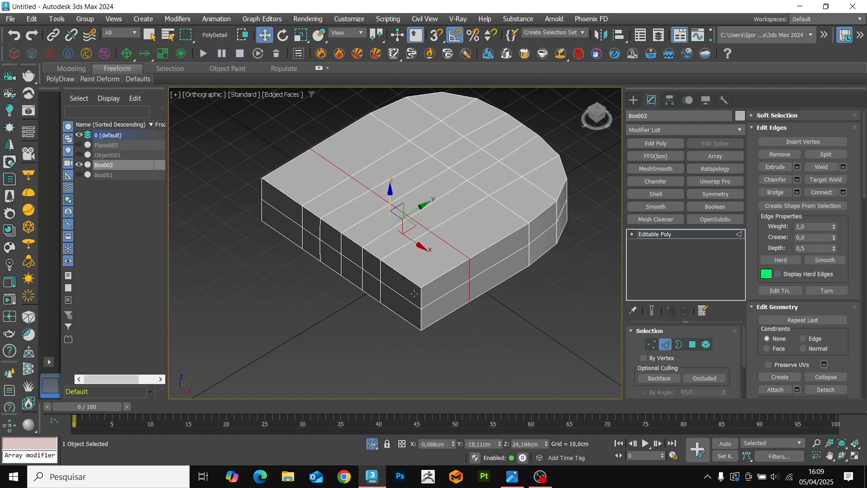
# Chamfer the block's upper side and back rim edges and both vertical front corner edges by about 1,743 cm.
pyautogui.scroll(5, 415, 294)
pyautogui.click(462, 280)
pyautogui.scroll(-2, 455, 285)
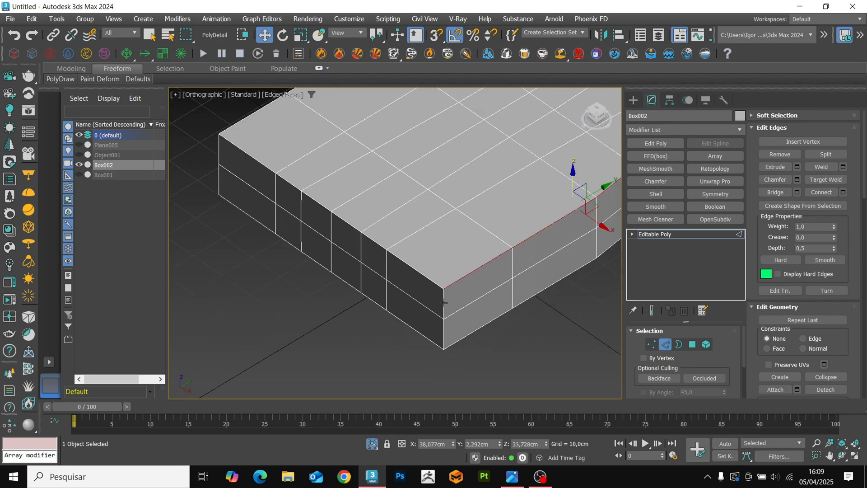
pyautogui.scroll(-4, 443, 302)
pyautogui.press('F3')
pyautogui.keyDown('alt'); pyautogui.moveTo(444, 302); pyautogui.dragTo(384, 289, button='middle'); pyautogui.keyUp('alt')
pyautogui.press('F3')
pyautogui.scroll(4, 587, 271)
pyautogui.moveTo(588, 271); pyautogui.dragTo(496, 281, button='middle')
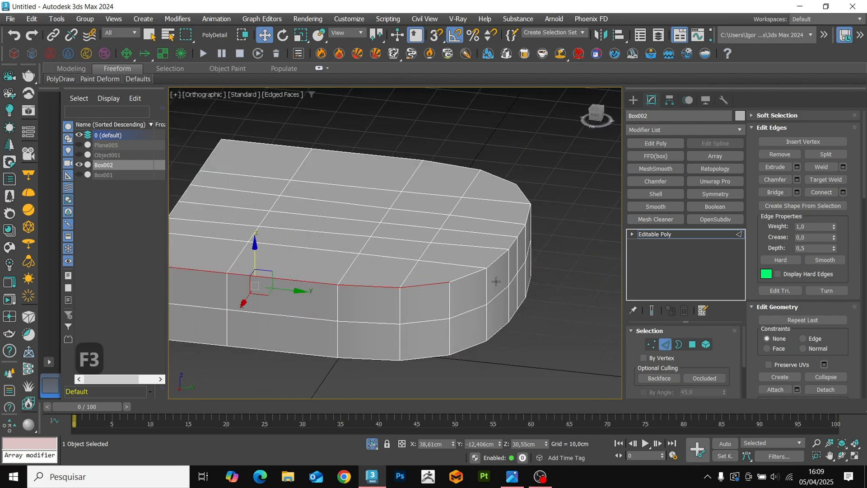
pyautogui.keyDown('ctrl'); pyautogui.doubleClick(494, 264); pyautogui.keyUp('ctrl')
pyautogui.keyDown('ctrl'); pyautogui.doubleClick(504, 182); pyautogui.keyUp('ctrl')
pyautogui.scroll(-2, 502, 187)
pyautogui.keyDown('alt'); pyautogui.moveTo(335, 277); pyautogui.dragTo(417, 294, button='middle'); pyautogui.keyUp('alt')
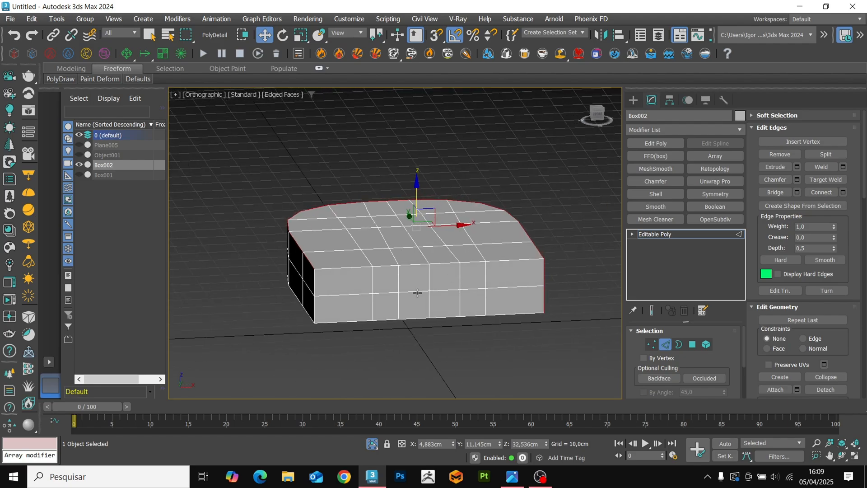
pyautogui.keyDown('ctrl'); pyautogui.click(318, 305); pyautogui.keyUp('ctrl')
pyautogui.keyDown('alt'); pyautogui.moveTo(320, 306); pyautogui.dragTo(425, 297, button='middle'); pyautogui.keyUp('alt')
pyautogui.scroll(3, 387, 302)
pyautogui.hotkey('ctrl', 'shift', 'c')
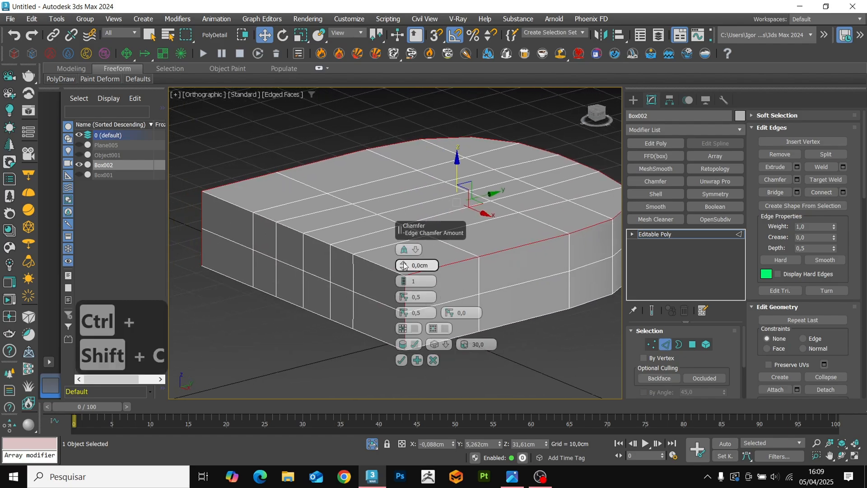
pyautogui.moveTo(403, 265); pyautogui.dragTo(404, 256)
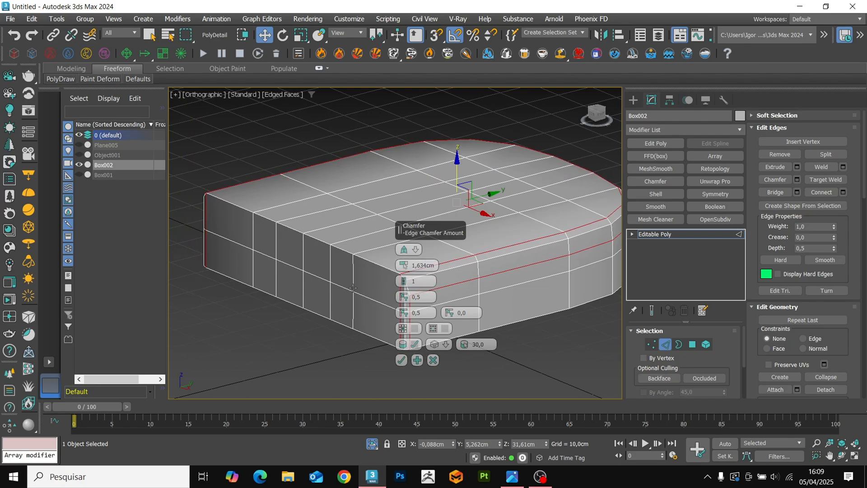
pyautogui.moveTo(353, 287)
pyautogui.keyDown('alt'); pyautogui.mouseDown(button='middle')
pyautogui.moveTo(342, 261)
pyautogui.moveTo(381, 285)
pyautogui.moveTo(362, 284)
pyautogui.mouseUp(button='middle'); pyautogui.keyUp('alt')
pyautogui.moveTo(402, 267); pyautogui.dragTo(403, 265)
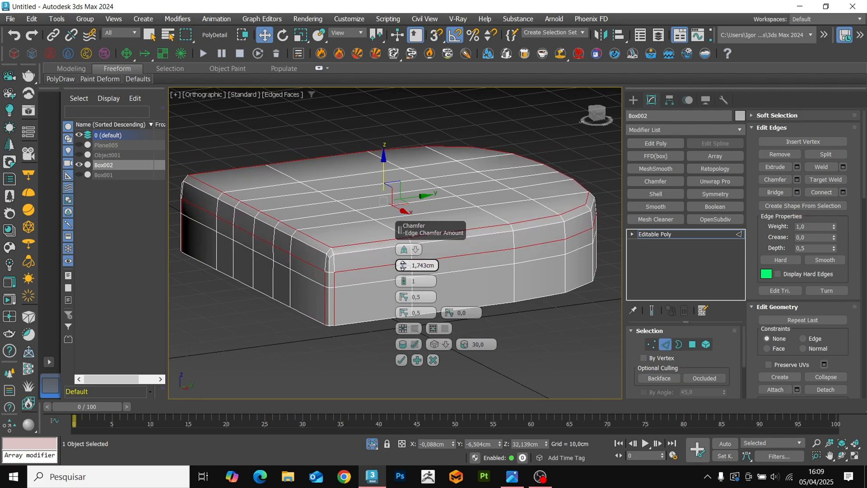
pyautogui.click(402, 360)
# Inspect the chamfered front corner of the block in shaded and edged-face display.
pyautogui.keyDown('alt'); pyautogui.moveTo(356, 317); pyautogui.dragTo(395, 311, button='middle'); pyautogui.keyUp('alt')
pyautogui.press('2')
pyautogui.press('F4')
pyautogui.press('2')
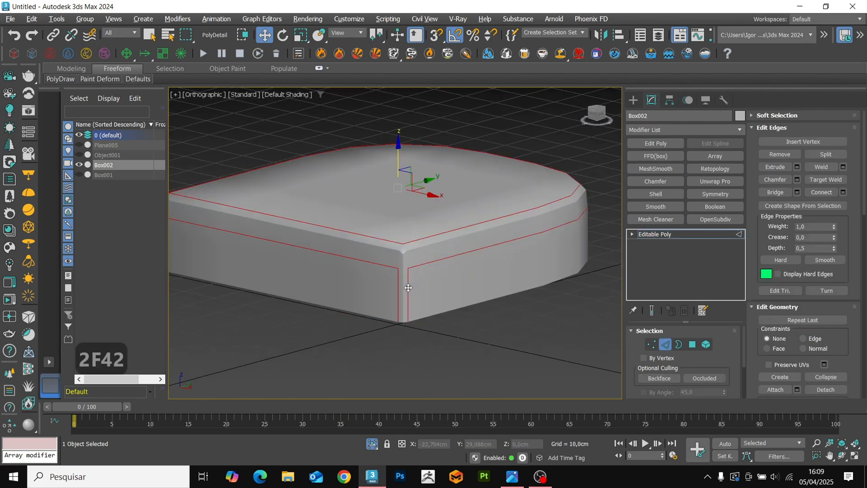
pyautogui.press('F4')
pyautogui.scroll(8, 403, 253)
pyautogui.press('1')
pyautogui.click(401, 252)
pyautogui.press('2')
pyautogui.click(433, 233)
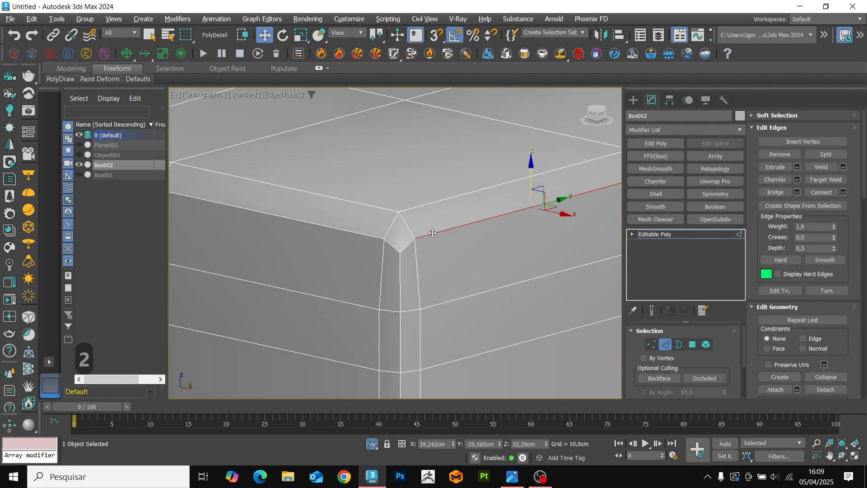
pyautogui.scroll(-8, 449, 280)
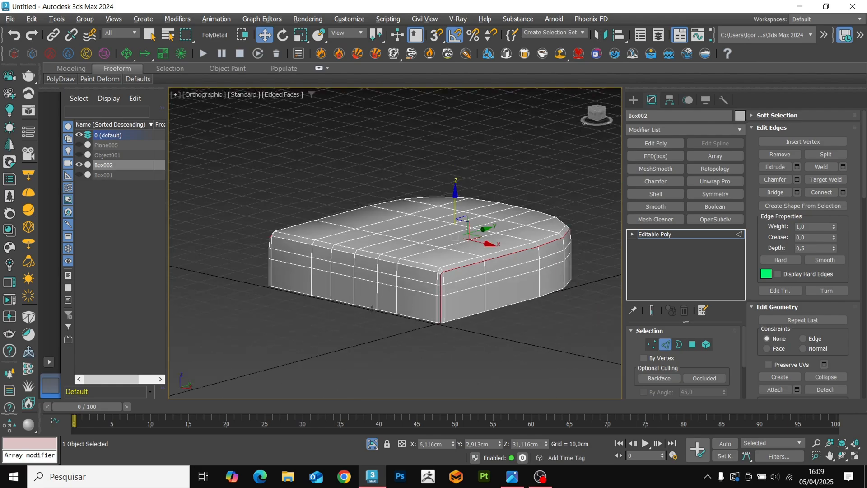
pyautogui.keyDown('alt'); pyautogui.moveTo(373, 313); pyautogui.dragTo(433, 319, button='middle'); pyautogui.keyUp('alt')
pyautogui.scroll(3, 417, 308)
pyautogui.keyDown('shift'); pyautogui.click(402, 303); pyautogui.keyUp('shift')
pyautogui.scroll(4, 402, 333)
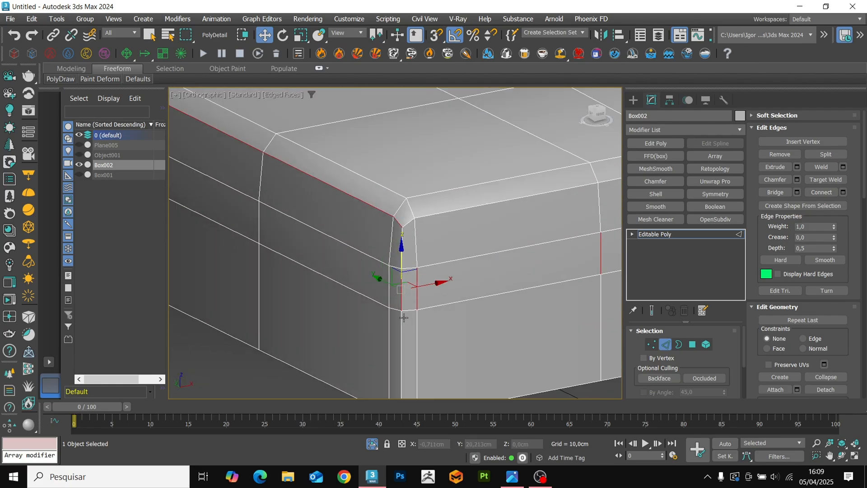
pyautogui.hotkey('ctrl', 'z')
pyautogui.hotkey('ctrl', 'z')
# Extrude the rim edge loop below the upper chamfer and the middle vertical edges of both front corners with height about -0,408 cm.
pyautogui.keyDown('ctrl'); pyautogui.doubleClick(403, 335); pyautogui.keyUp('ctrl')
pyautogui.scroll(-6, 401, 295)
pyautogui.keyDown('alt'); pyautogui.moveTo(537, 295); pyautogui.dragTo(400, 278, button='middle'); pyautogui.keyUp('alt')
pyautogui.scroll(5, 393, 277)
pyautogui.hotkey('alt', '1')
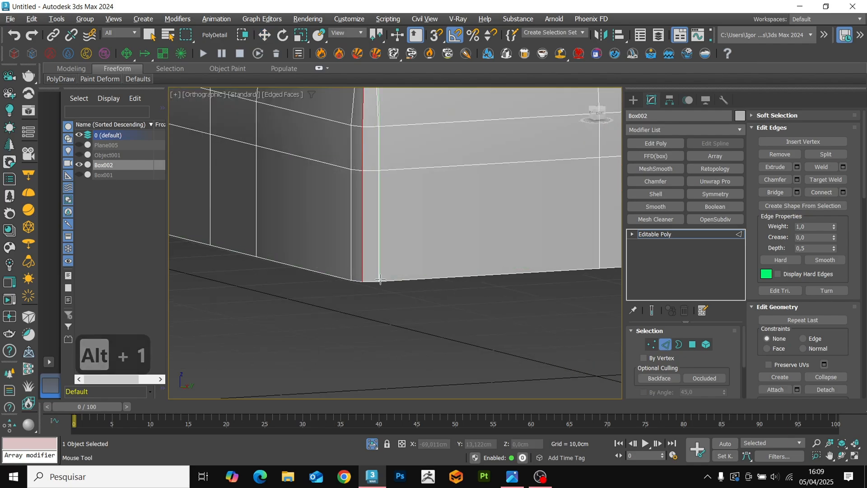
pyautogui.click(380, 279)
pyautogui.press('w')
pyautogui.scroll(-5, 379, 275)
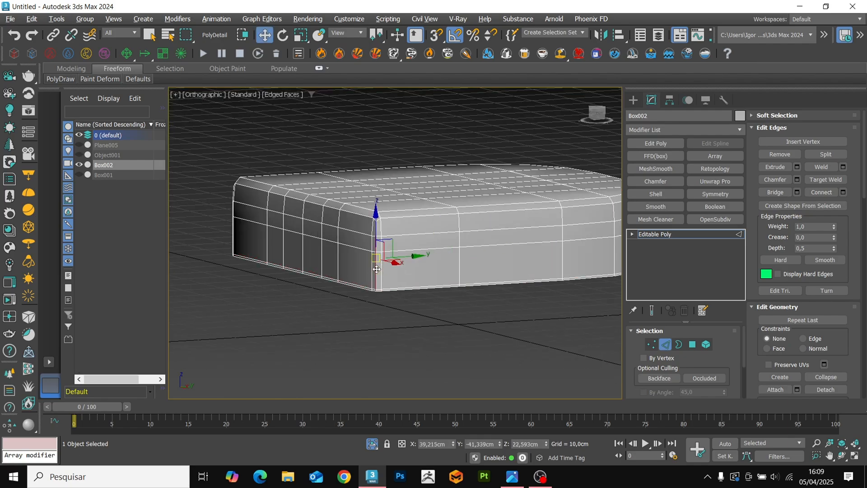
pyautogui.keyDown('alt'); pyautogui.moveTo(377, 270); pyautogui.dragTo(384, 296, button='middle'); pyautogui.keyUp('alt')
pyautogui.scroll(5, 386, 221)
pyautogui.keyDown('ctrl'); pyautogui.doubleClick(387, 218); pyautogui.keyUp('ctrl')
pyautogui.scroll(-6, 387, 219)
pyautogui.keyDown('alt'); pyautogui.moveTo(387, 221); pyautogui.dragTo(438, 254, button='middle'); pyautogui.keyUp('alt')
pyautogui.scroll(4, 452, 250)
pyautogui.keyDown('ctrl'); pyautogui.doubleClick(457, 244); pyautogui.keyUp('ctrl')
pyautogui.scroll(-6, 458, 245)
pyautogui.scroll(9, 452, 254)
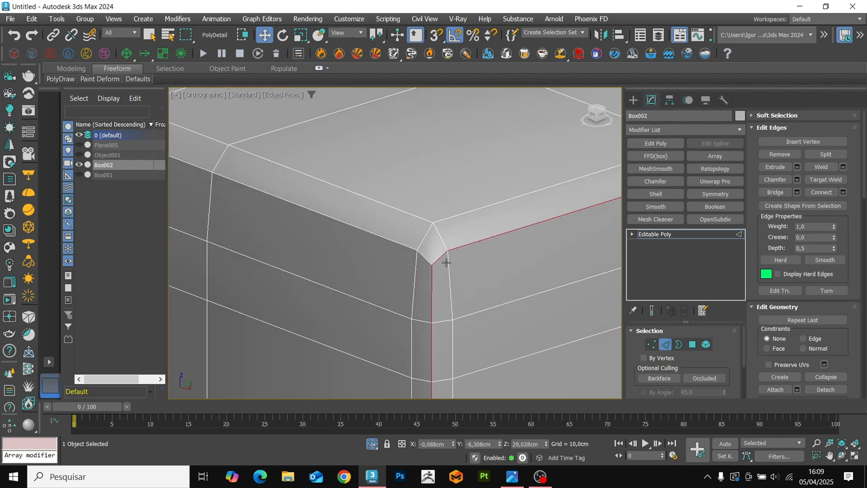
pyautogui.press('F4')
pyautogui.press('F4')
pyautogui.click(798, 167)
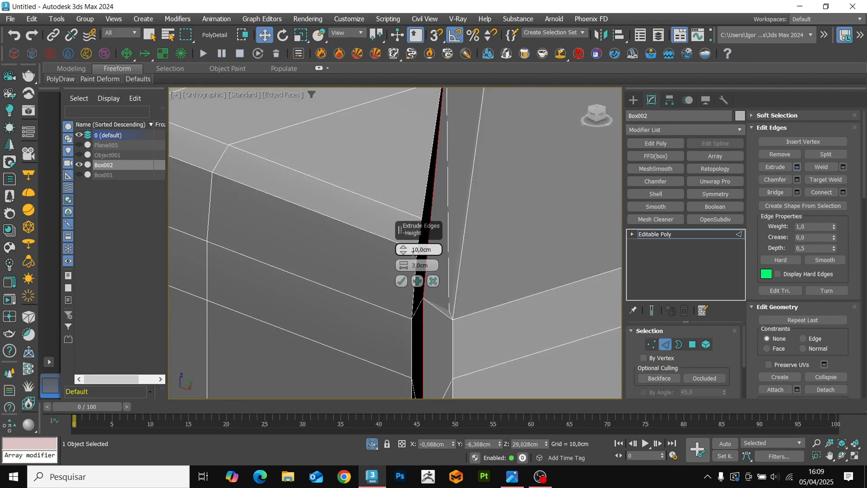
pyautogui.press('F3')
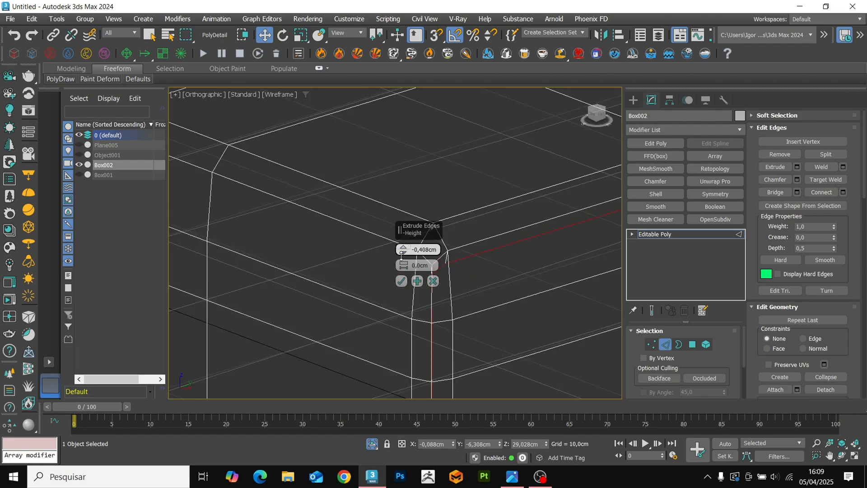
pyautogui.press('F3')
pyautogui.click(402, 281)
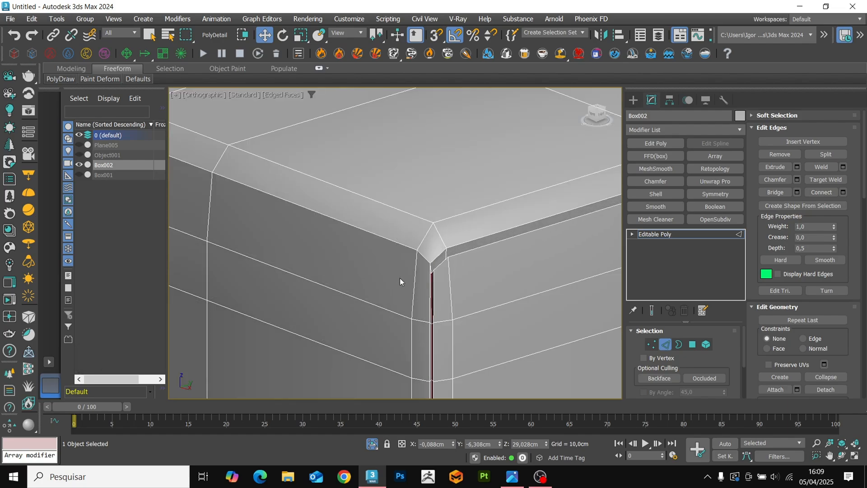
# Leave edge editing and inspect the extruded seam around the whole block in shaded and edged-face display.
pyautogui.scroll(-9, 401, 271)
pyautogui.press('2')
pyautogui.press('F4')
pyautogui.keyDown('alt'); pyautogui.moveTo(401, 256); pyautogui.dragTo(431, 265, button='middle'); pyautogui.keyUp('alt')
pyautogui.press('F4')
pyautogui.scroll(5, 416, 228)
pyautogui.scroll(-4, 417, 228)
pyautogui.keyDown('alt'); pyautogui.moveTo(439, 204); pyautogui.dragTo(430, 200, button='middle'); pyautogui.keyUp('alt')
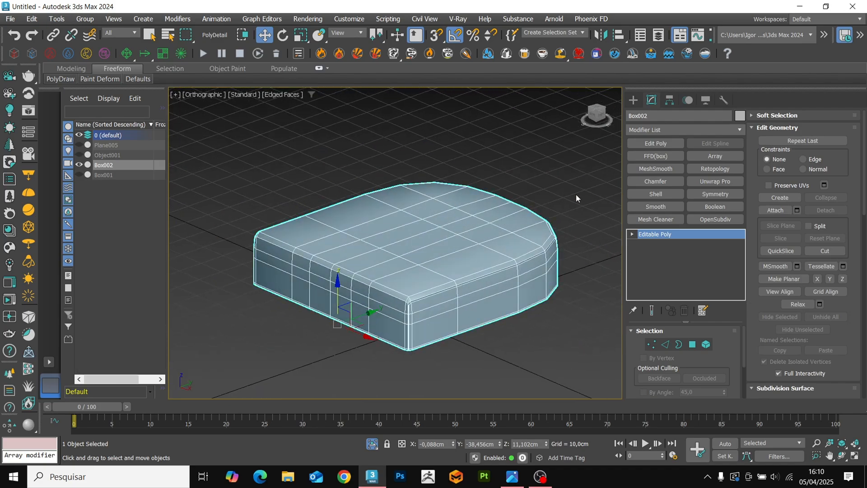
# Add an OpenSubdiv modifier to the block, raise its iterations and check the smoothed surface.
pyautogui.click(704, 219)
pyautogui.press('F4')
pyautogui.press('z')
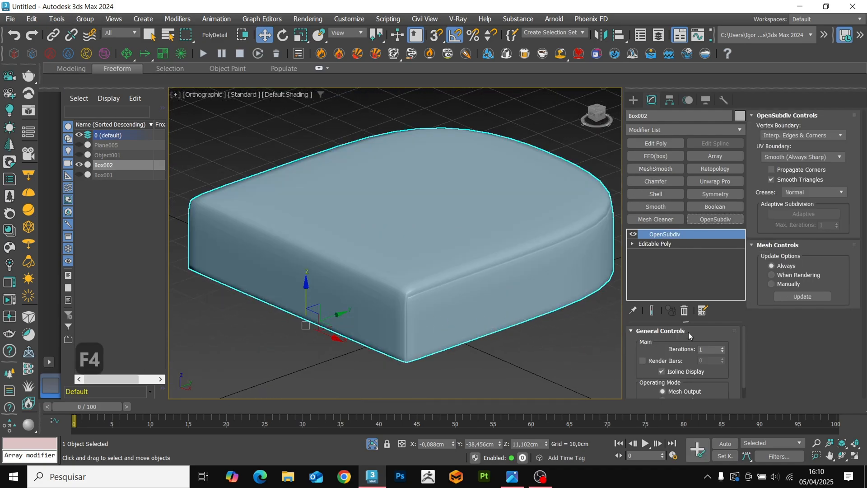
pyautogui.click(724, 347)
pyautogui.keyDown('alt'); pyautogui.moveTo(430, 296); pyautogui.dragTo(352, 271, button='middle'); pyautogui.keyUp('alt')
pyautogui.press('F4')
pyautogui.press('F4')
pyautogui.press('F4')
# Insert an Edit Poly modifier between Editable Poly and OpenSubdiv, with the end result of the stack shown.
pyautogui.click(677, 243)
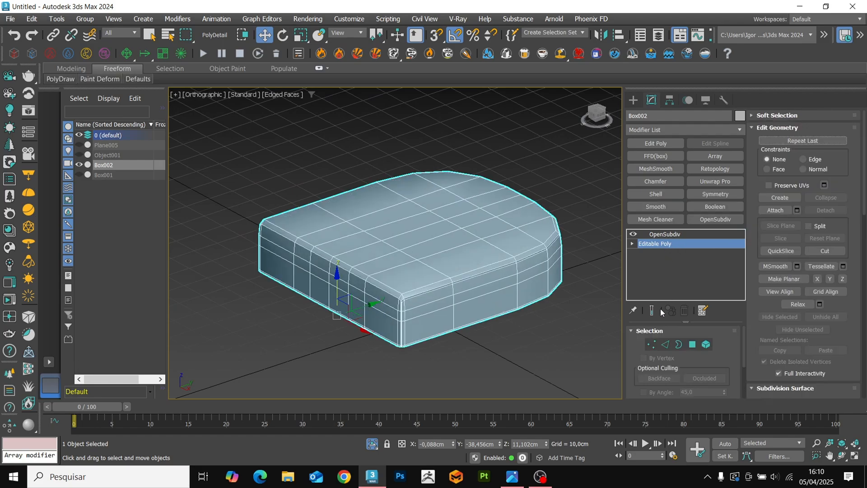
pyautogui.click(655, 143)
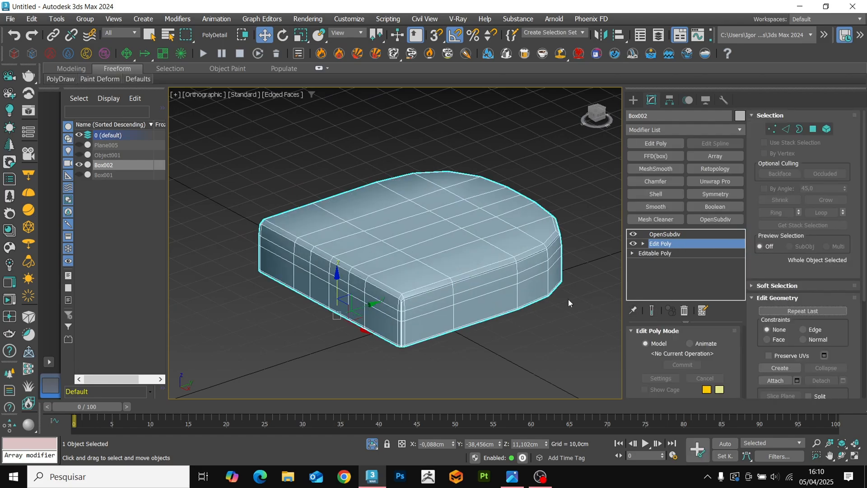
pyautogui.moveTo(568, 299)
pyautogui.keyDown('alt'); pyautogui.mouseDown(button='middle')
pyautogui.moveTo(562, 312)
pyautogui.moveTo(570, 306)
pyautogui.mouseUp(button='middle'); pyautogui.keyUp('alt')
pyautogui.click(651, 311)
pyautogui.press('F4')
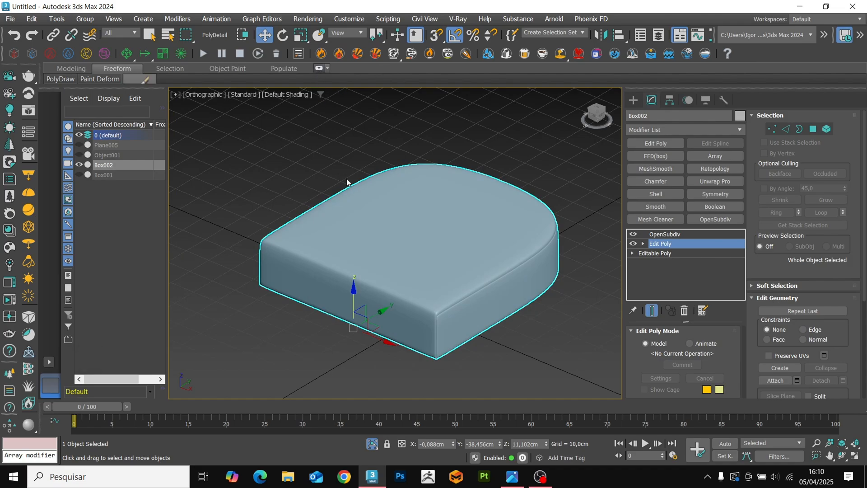
# Activate the Push/Pull deform brush on the block and set its strength to 0.2.
pyautogui.click(425, 103)
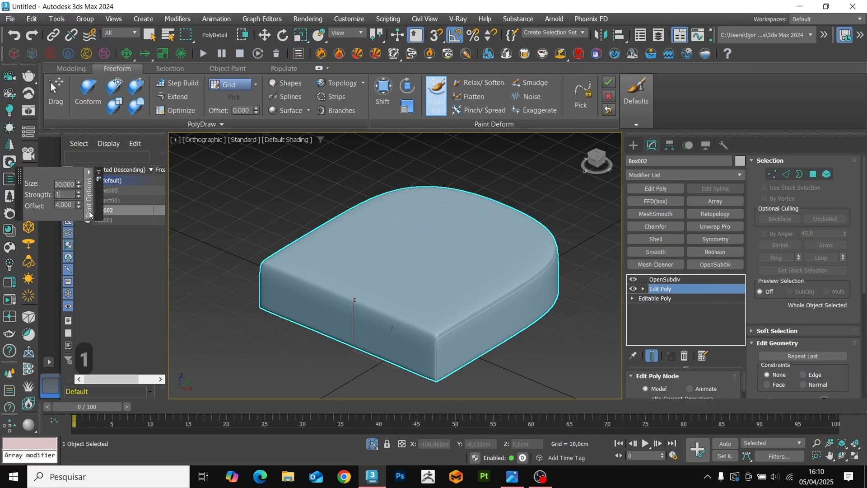
pyautogui.press('Return')
pyautogui.moveTo(409, 255); pyautogui.dragTo(409, 257, button='middle')
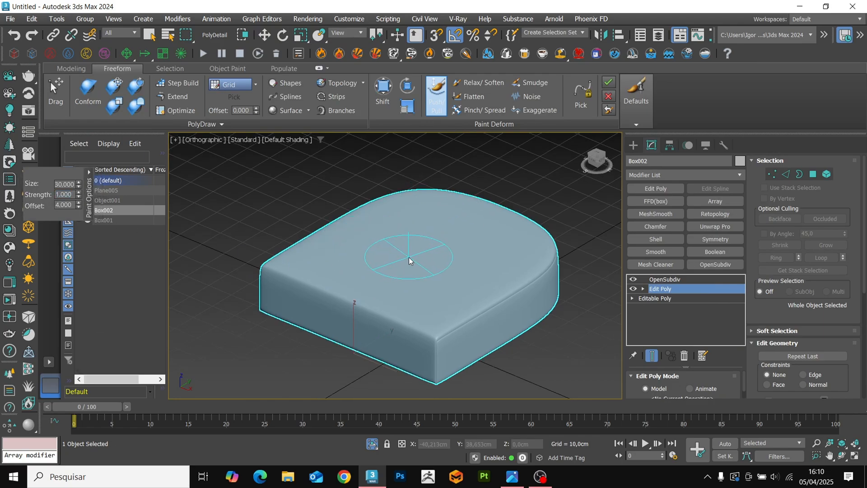
pyautogui.doubleClick(55, 194)
pyautogui.write('.2')
pyautogui.press('Return')
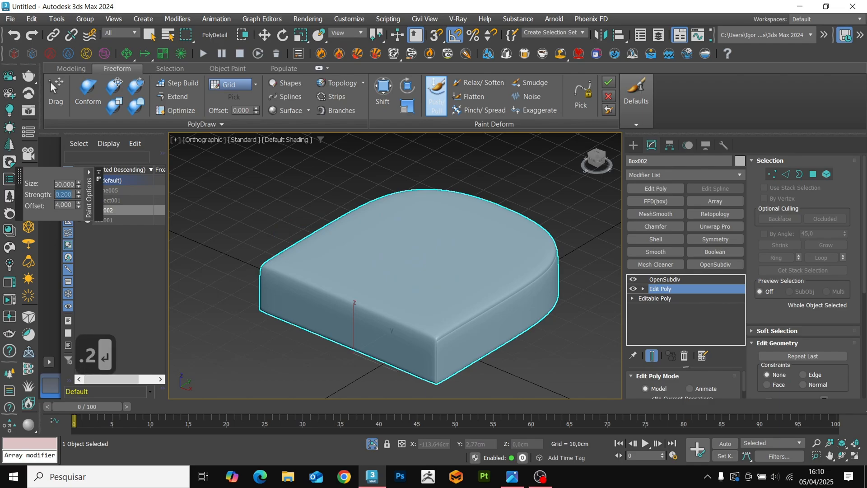
# Paint Push/Pull strokes over the block's top surface and upper front edge to bulge them outward like a cushion.
pyautogui.press('F4')
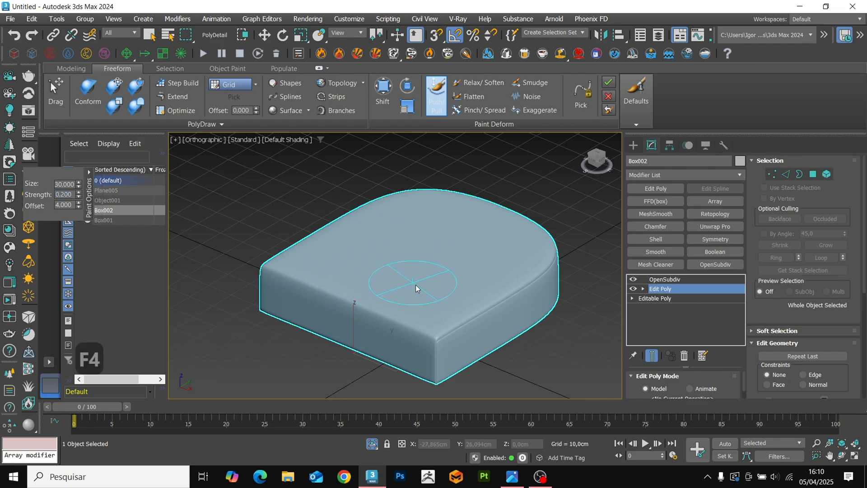
pyautogui.press('F3')
pyautogui.press('F3')
pyautogui.press('F4')
pyautogui.scroll(3, 440, 300)
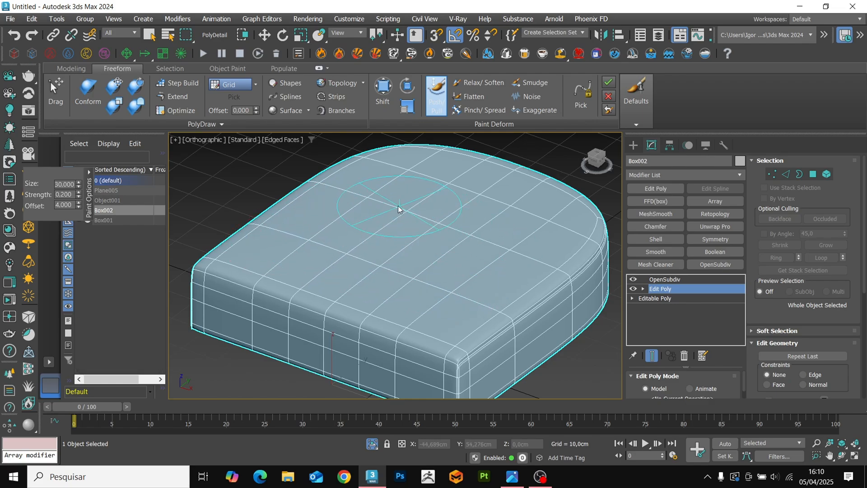
pyautogui.moveTo(378, 206)
pyautogui.mouseDown()
pyautogui.moveTo(453, 192)
pyautogui.moveTo(508, 258)
pyautogui.moveTo(445, 248)
pyautogui.mouseUp()
pyautogui.press('F4')
pyautogui.moveTo(446, 248)
pyautogui.keyDown('alt'); pyautogui.mouseDown(button='middle')
pyautogui.moveTo(490, 257)
pyautogui.moveTo(459, 271)
pyautogui.mouseUp(button='middle'); pyautogui.keyUp('alt')
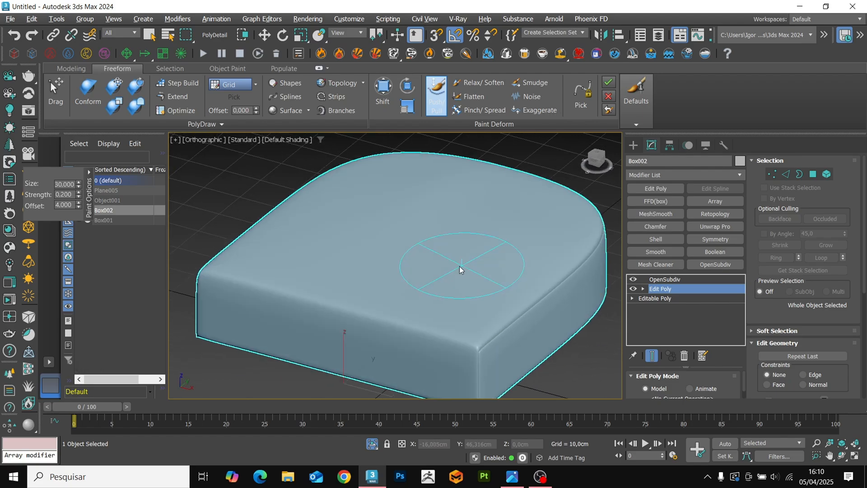
pyautogui.press('F4')
pyautogui.moveTo(266, 300)
pyautogui.mouseDown()
pyautogui.moveTo(425, 345)
pyautogui.moveTo(243, 280)
pyautogui.moveTo(271, 294)
pyautogui.moveTo(323, 296)
pyautogui.mouseUp()
pyautogui.press('F4')
pyautogui.moveTo(384, 332)
pyautogui.keyDown('alt'); pyautogui.mouseDown(button='middle')
pyautogui.moveTo(329, 320)
pyautogui.moveTo(388, 325)
pyautogui.mouseUp(button='middle'); pyautogui.keyUp('alt')
pyautogui.press('F4')
# Set the Push/Pull brush size to 15 and bulge the block's front face outward.
pyautogui.doubleClick(65, 184)
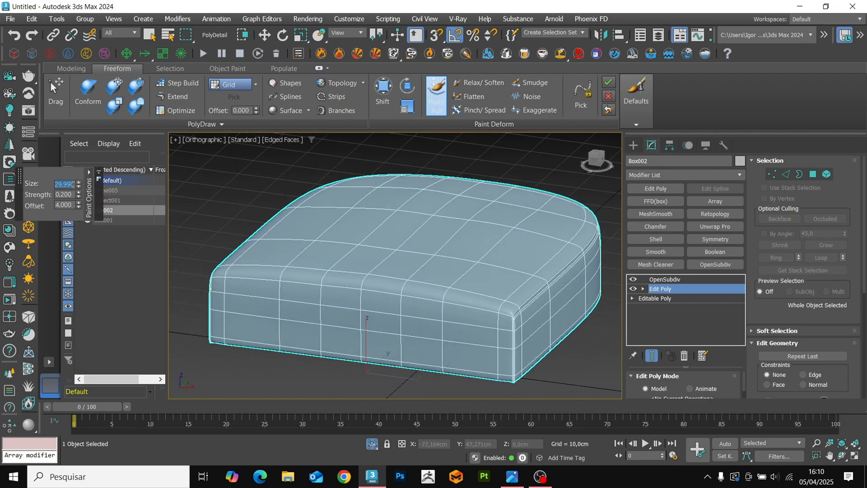
pyautogui.write('15')
pyautogui.press('Return')
pyautogui.moveTo(375, 332); pyautogui.dragTo(376, 335)
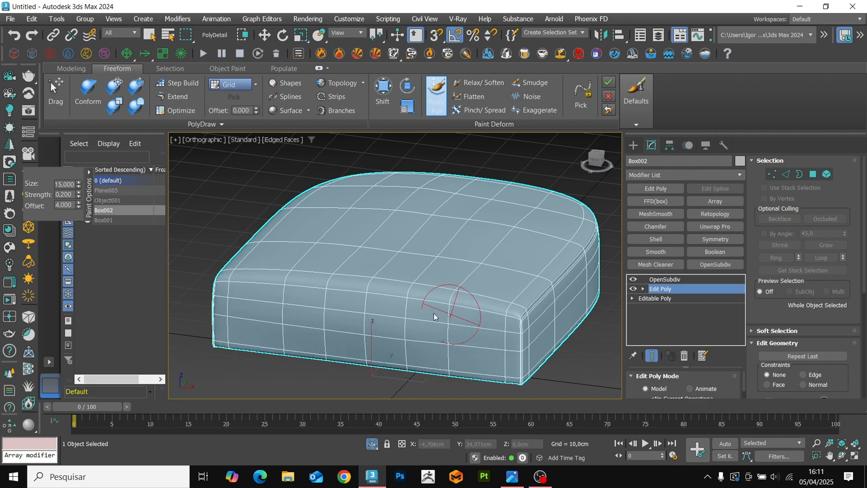
pyautogui.moveTo(434, 313); pyautogui.dragTo(380, 299)
pyautogui.moveTo(499, 348)
pyautogui.keyDown('alt'); pyautogui.mouseDown(button='middle')
pyautogui.moveTo(424, 341)
pyautogui.moveTo(436, 345)
pyautogui.mouseUp(button='middle'); pyautogui.keyUp('alt')
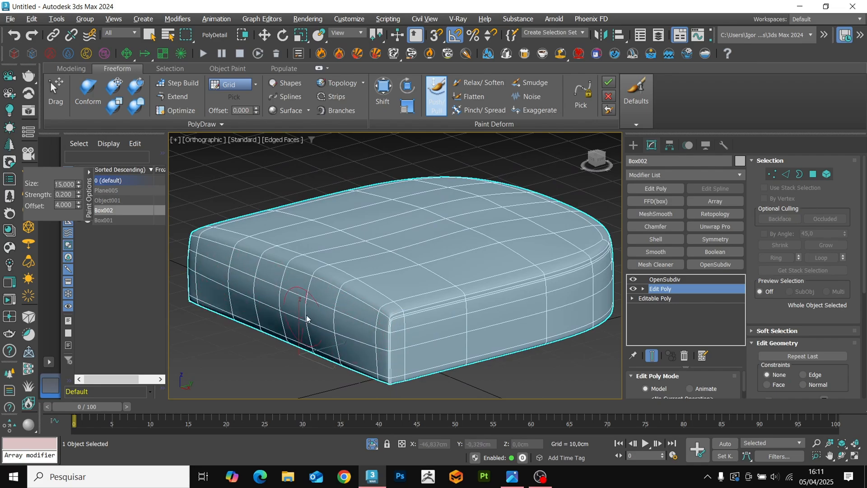
pyautogui.moveTo(321, 319)
pyautogui.keyDown('alt'); pyautogui.mouseDown(button='middle')
pyautogui.moveTo(294, 315)
pyautogui.moveTo(346, 313)
pyautogui.moveTo(253, 291)
pyautogui.mouseUp(button='middle'); pyautogui.keyUp('alt')
pyautogui.press('F4')
pyautogui.press('F4')
pyautogui.press('F4')
# Smooth the bulged front face and upper front edge with the Relax/Soften brush.
pyautogui.click(478, 82)
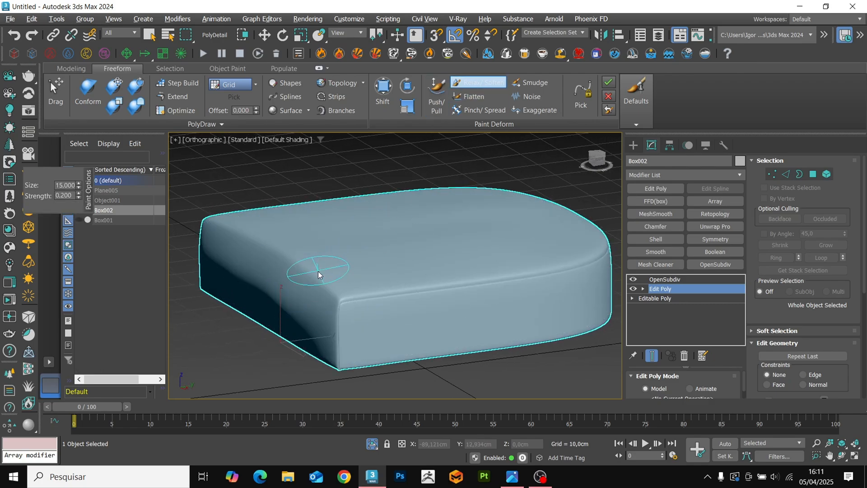
pyautogui.keyDown('alt'); pyautogui.moveTo(310, 271); pyautogui.dragTo(161, 246, button='middle'); pyautogui.keyUp('alt')
pyautogui.keyDown('alt'); pyautogui.moveTo(326, 288); pyautogui.dragTo(293, 262, button='middle'); pyautogui.keyUp('alt')
pyautogui.press('F4')
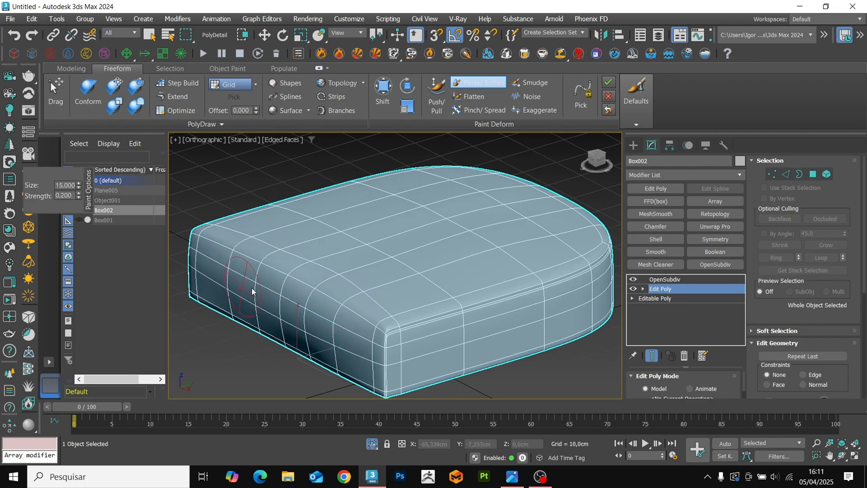
pyautogui.keyDown('alt'); pyautogui.moveTo(316, 273); pyautogui.dragTo(300, 304, button='middle'); pyautogui.keyUp('alt')
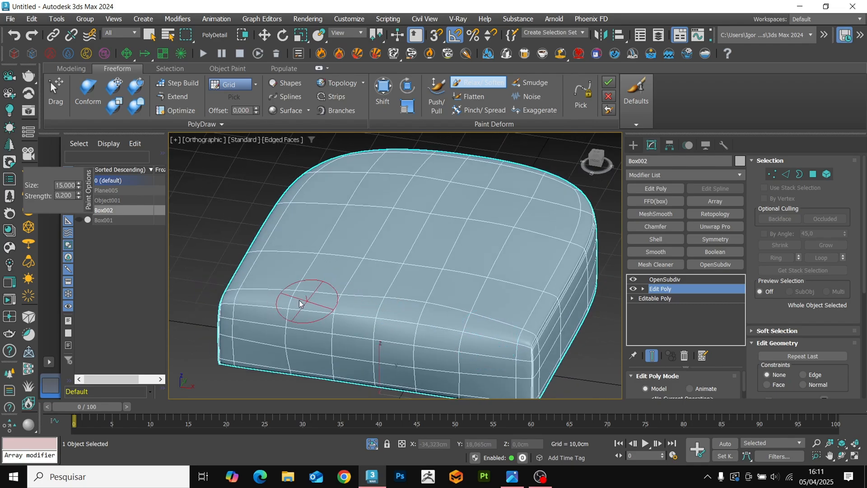
pyautogui.keyDown('alt'); pyautogui.moveTo(392, 308); pyautogui.dragTo(372, 304); pyautogui.keyUp('alt')
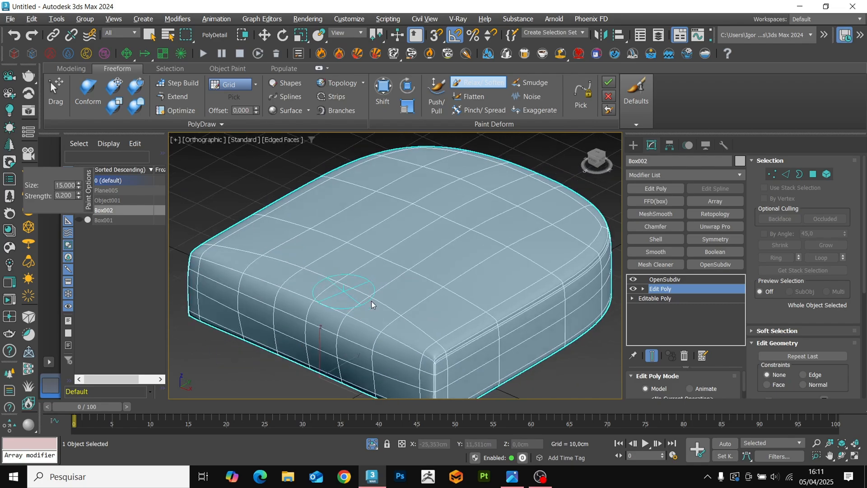
pyautogui.moveTo(372, 304)
pyautogui.keyDown('alt'); pyautogui.mouseDown(button='middle')
pyautogui.moveTo(335, 267)
pyautogui.moveTo(393, 277)
pyautogui.moveTo(409, 312)
pyautogui.mouseUp(button='middle'); pyautogui.keyUp('alt')
pyautogui.rightClick(336, 266)
# Compare the block with and without the sculpted Edit Poly modifier in shaded display.
pyautogui.scroll(-3, 346, 258)
pyautogui.press('F4')
pyautogui.click(635, 289)
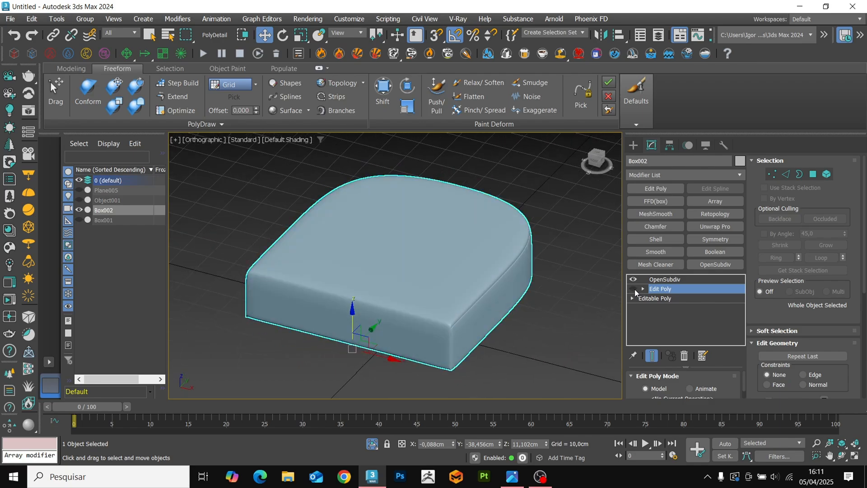
pyautogui.click(636, 289)
pyautogui.keyDown('alt'); pyautogui.moveTo(490, 312); pyautogui.dragTo(436, 293, button='middle'); pyautogui.keyUp('alt')
# Bulge the block's side faces and rounded back with the Push/Pull brush and check the resulting front corner.
pyautogui.click(437, 95)
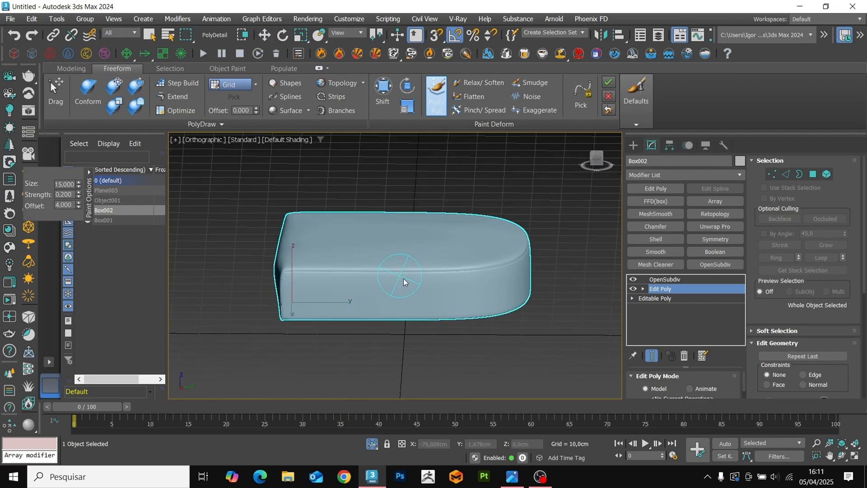
pyautogui.press('F4')
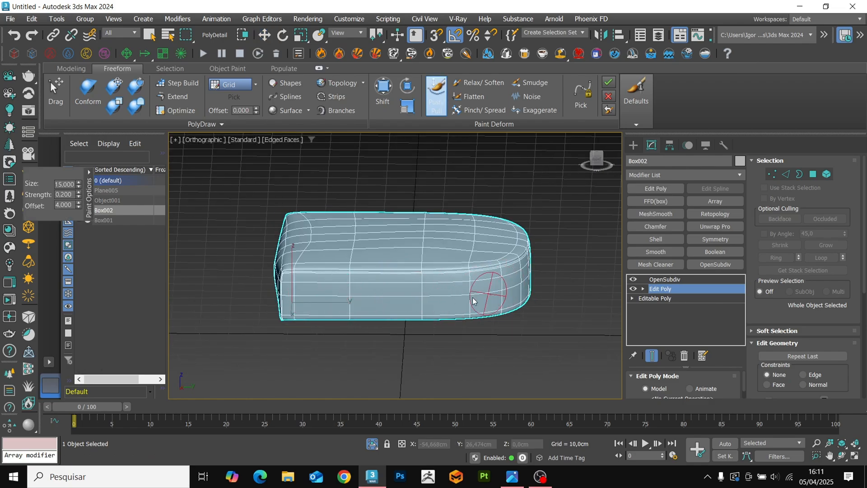
pyautogui.keyDown('alt'); pyautogui.moveTo(480, 297); pyautogui.dragTo(314, 319, button='middle'); pyautogui.keyUp('alt')
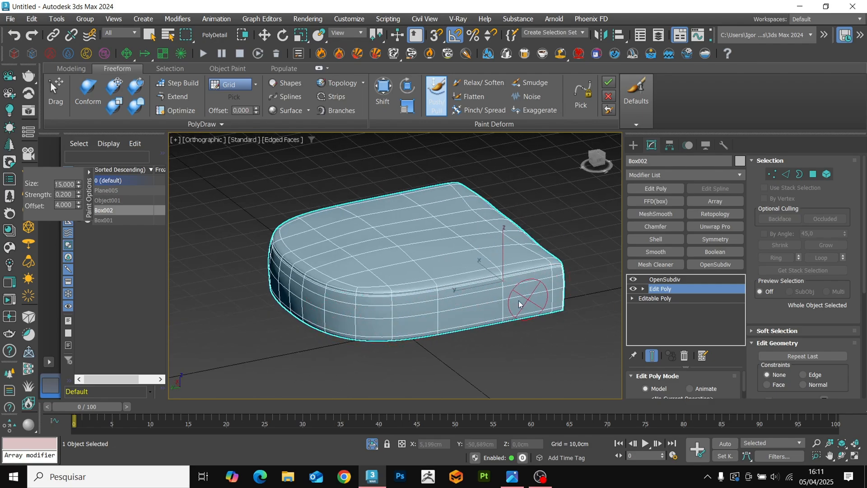
pyautogui.keyDown('alt'); pyautogui.moveTo(459, 310); pyautogui.dragTo(535, 283, button='middle'); pyautogui.keyUp('alt')
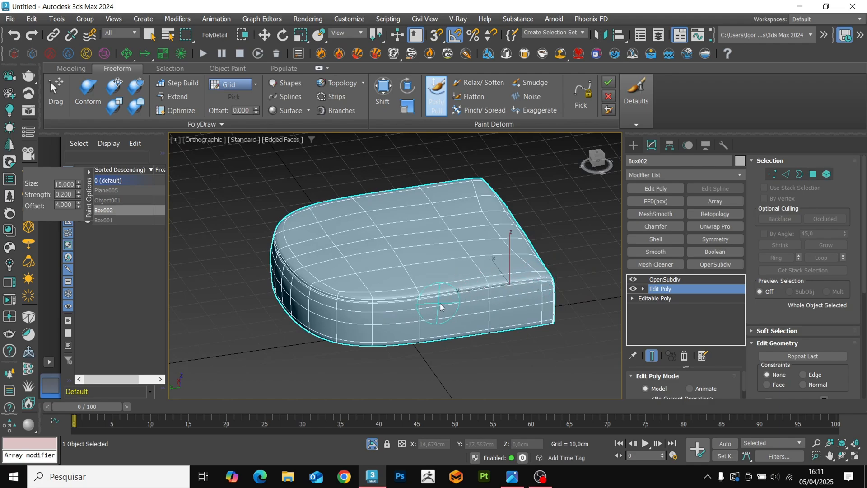
pyautogui.keyDown('alt'); pyautogui.moveTo(359, 305); pyautogui.dragTo(382, 318, button='middle'); pyautogui.keyUp('alt')
pyautogui.keyDown('alt'); pyautogui.moveTo(312, 302); pyautogui.dragTo(512, 288, button='middle'); pyautogui.keyUp('alt')
pyautogui.keyDown('alt'); pyautogui.moveTo(374, 325); pyautogui.dragTo(437, 312, button='middle'); pyautogui.keyUp('alt')
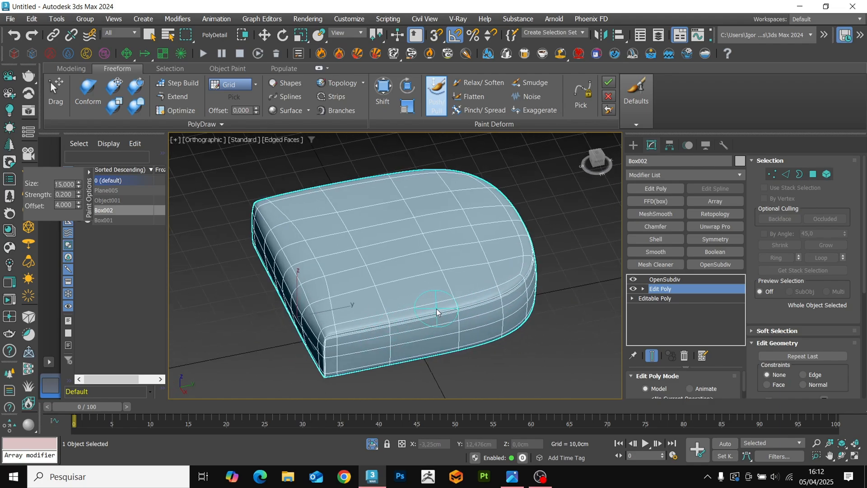
pyautogui.moveTo(325, 353)
pyautogui.keyDown('alt'); pyautogui.mouseDown(button='middle')
pyautogui.moveTo(389, 362)
pyautogui.moveTo(347, 330)
pyautogui.moveTo(362, 339)
pyautogui.moveTo(492, 333)
pyautogui.moveTo(459, 312)
pyautogui.mouseUp(button='middle'); pyautogui.keyUp('alt')
pyautogui.rightClick(416, 367)
pyautogui.press('F4')
pyautogui.scroll(5, 460, 290)
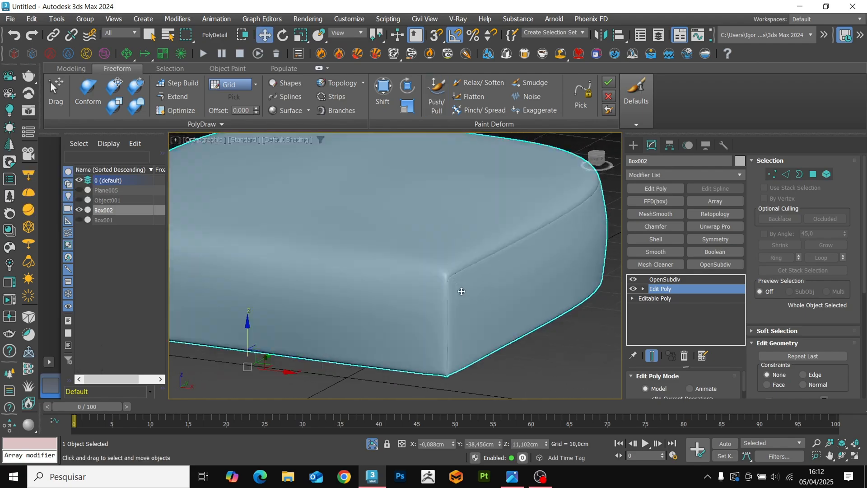
pyautogui.press('F4')
pyautogui.press('F4')
pyautogui.scroll(-5, 439, 283)
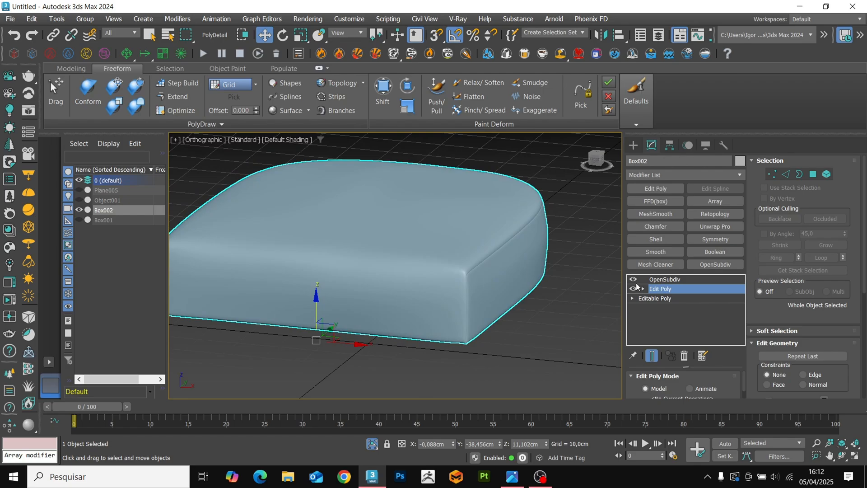
# Nudge the cushion's front edge and lower front corner slightly outward in the Right view with the Shift brush.
pyautogui.keyDown('alt'); pyautogui.moveTo(403, 300); pyautogui.dragTo(527, 206, button='middle'); pyautogui.keyUp('alt')
pyautogui.click(593, 164)
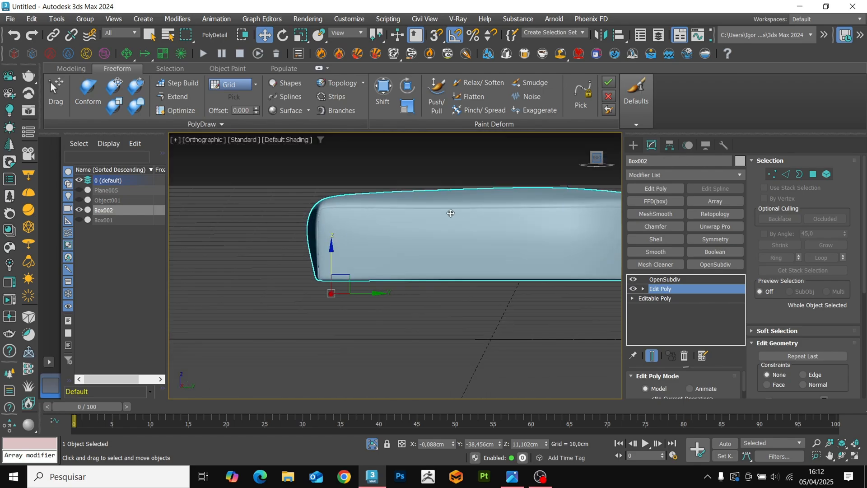
pyautogui.click(383, 88)
pyautogui.press('F4')
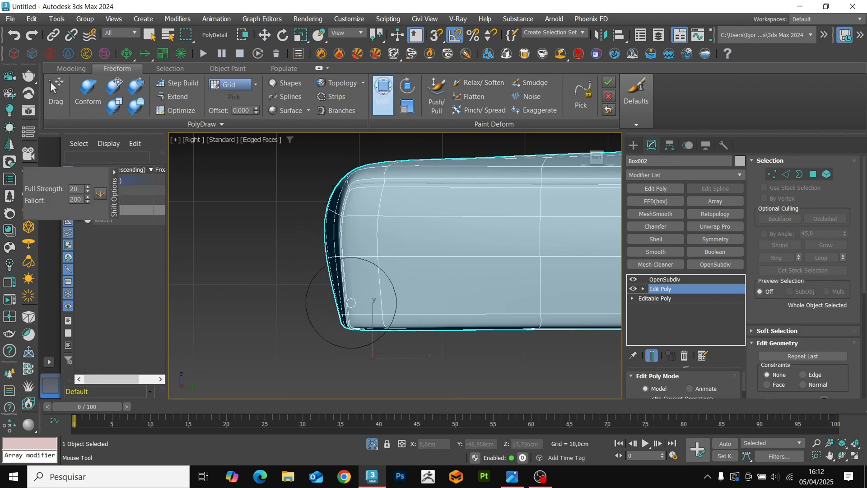
pyautogui.press('F4')
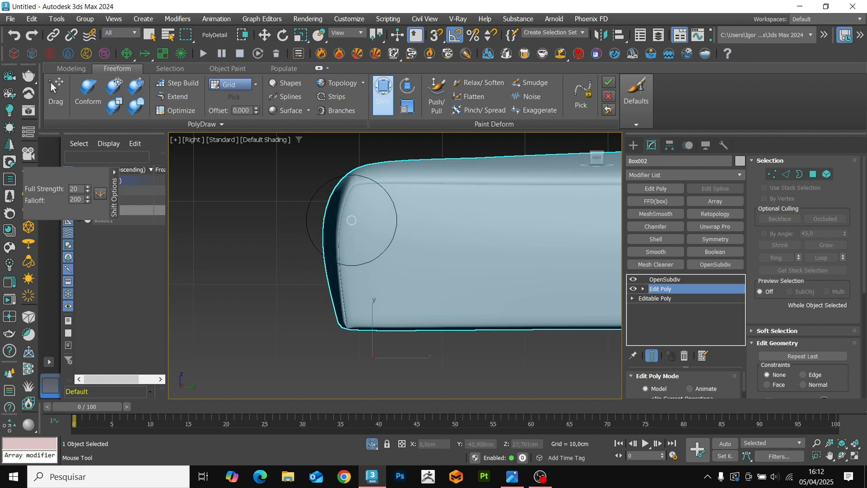
pyautogui.press('w')
pyautogui.scroll(-4, 351, 266)
pyautogui.moveTo(352, 267)
pyautogui.keyDown('alt'); pyautogui.mouseDown(button='middle')
pyautogui.moveTo(427, 318)
pyautogui.moveTo(365, 316)
pyautogui.mouseUp(button='middle'); pyautogui.keyUp('alt')
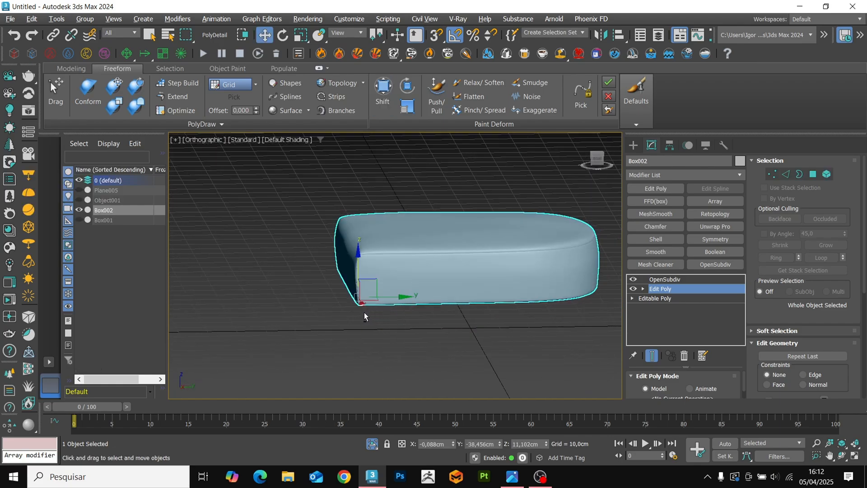
# Check the cushion's shape in shaded display, then exit isolation to show it inside the complete chair in perspective.
pyautogui.keyDown('alt'); pyautogui.moveTo(447, 269); pyautogui.dragTo(445, 270, button='middle'); pyautogui.keyUp('alt')
pyautogui.click(600, 161)
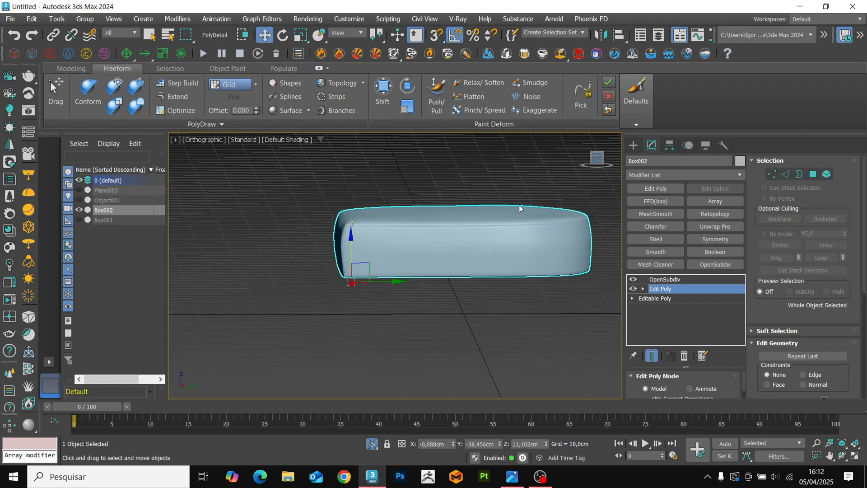
pyautogui.press('F4')
pyautogui.press('F4')
pyautogui.keyDown('alt'); pyautogui.moveTo(413, 230); pyautogui.dragTo(491, 259, button='middle'); pyautogui.keyUp('alt')
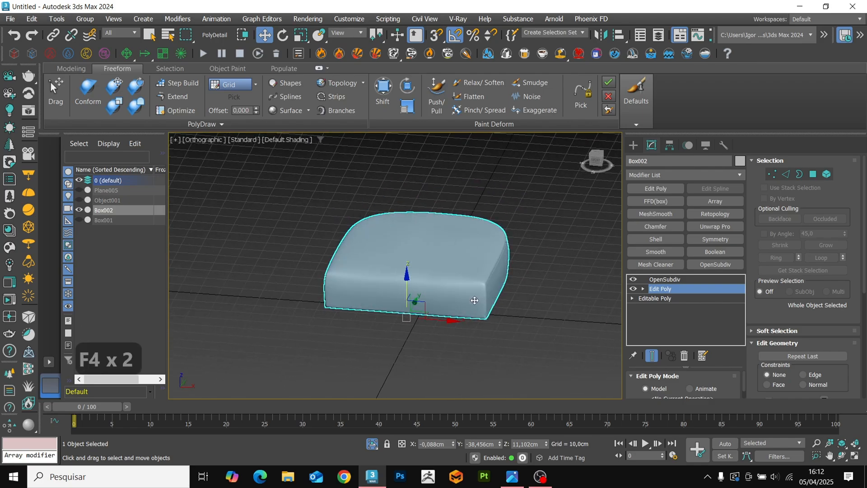
pyautogui.click(522, 316)
pyautogui.press('p')
pyautogui.press('z')
pyautogui.hotkey('alt', 'q')
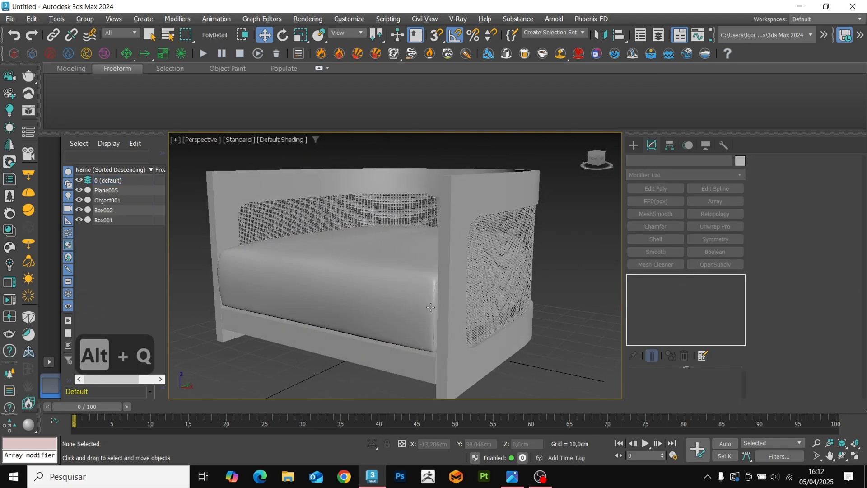
pyautogui.keyDown('alt'); pyautogui.moveTo(454, 313); pyautogui.dragTo(393, 297, button='middle'); pyautogui.keyUp('alt')
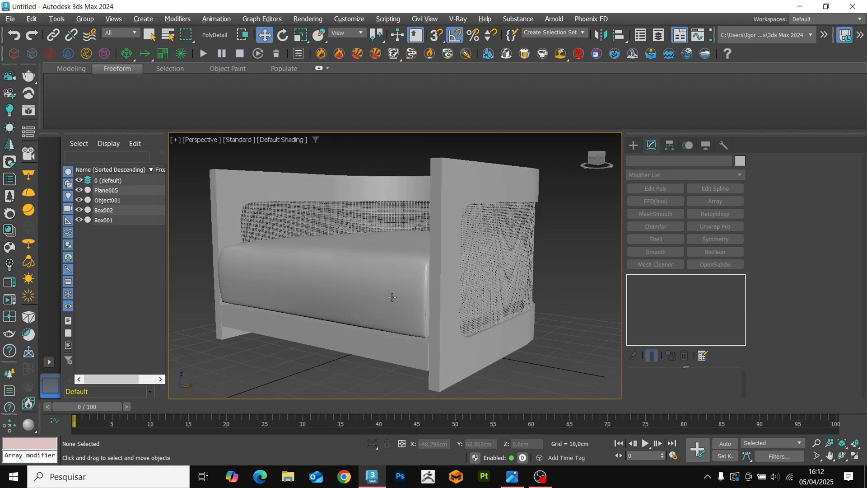
pyautogui.press('F4')
pyautogui.press('F4')
# Convert the front crossbar to an Editable Poly and raise its upper vertices about 1.27 cm to the cushion's underside in front view.
pyautogui.click(382, 345)
pyautogui.keyDown('alt'); pyautogui.moveTo(381, 345); pyautogui.dragTo(469, 299, button='middle'); pyautogui.keyUp('alt')
pyautogui.press('f')
pyautogui.press('z')
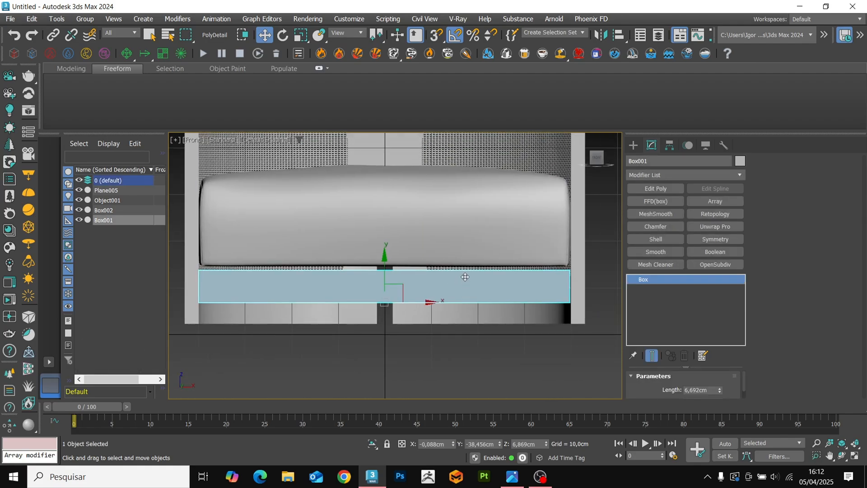
pyautogui.hotkey('ctrl', 't')
pyautogui.press('1')
pyautogui.press('F3')
pyautogui.press('F3')
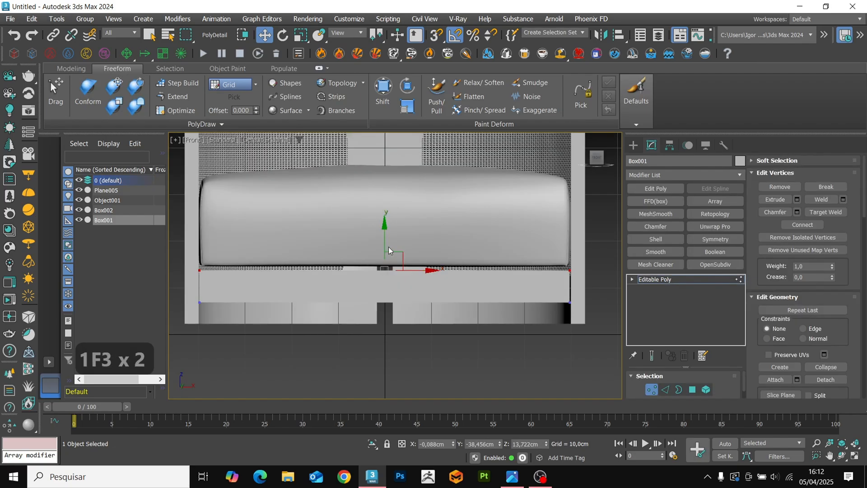
pyautogui.moveTo(384, 243); pyautogui.dragTo(382, 238)
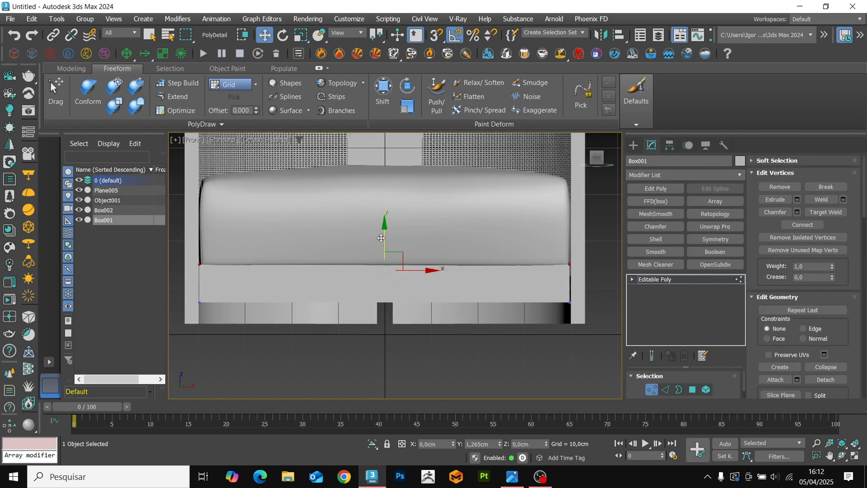
# Adjust the vertices at the crossbar's two ends to meet the inner faces of the frame's front legs.
pyautogui.scroll(6, 586, 295)
pyautogui.moveTo(582, 324); pyautogui.dragTo(567, 248)
pyautogui.scroll(-6, 413, 267)
pyautogui.scroll(3, 340, 298)
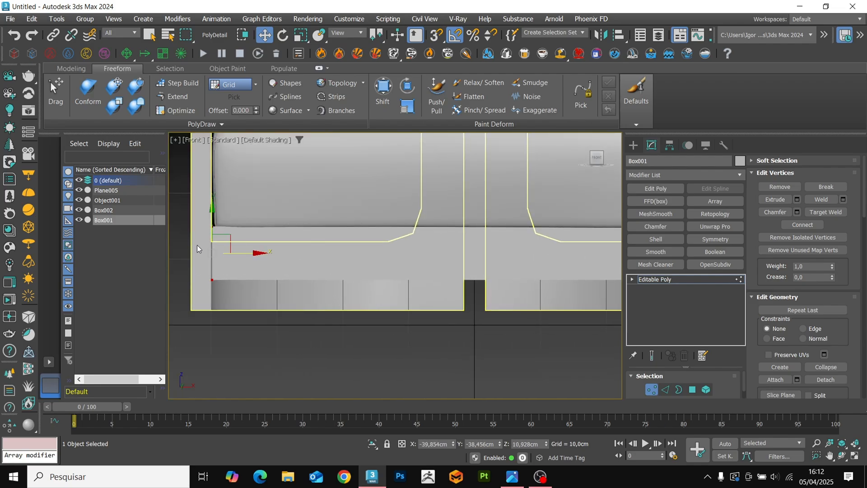
pyautogui.scroll(3, 197, 249)
pyautogui.moveTo(230, 256); pyautogui.dragTo(230, 256)
pyautogui.press('1')
pyautogui.scroll(-6, 275, 282)
pyautogui.keyDown('alt'); pyautogui.moveTo(289, 279); pyautogui.dragTo(230, 290, button='middle'); pyautogui.keyUp('alt')
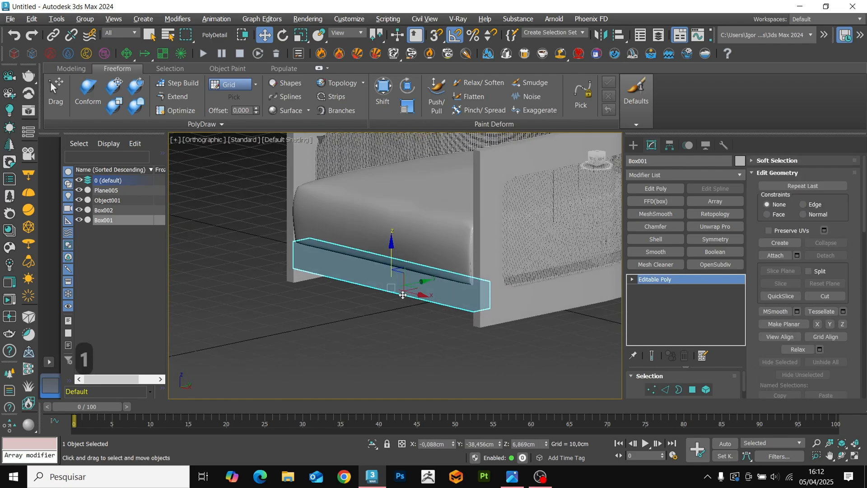
# Add a Chamfer modifier to the front crossbar and compare it with the unchamfered Editable Poly.
pyautogui.scroll(4, 457, 289)
pyautogui.click(656, 226)
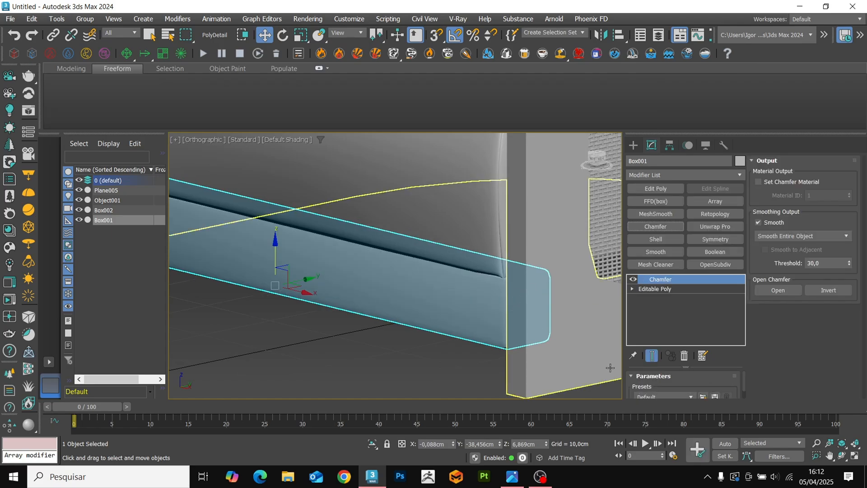
pyautogui.scroll(-4, 633, 385)
pyautogui.click(677, 289)
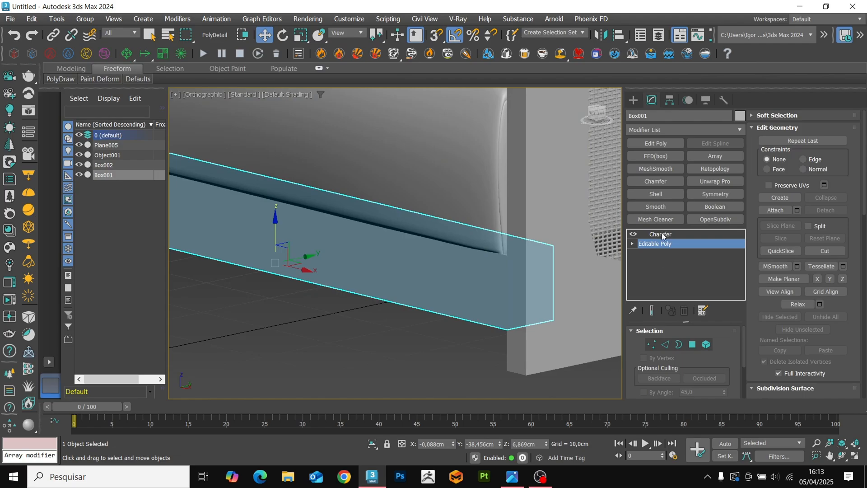
pyautogui.click(662, 236)
# Set the crossbar's chamfer amount to 0.26 cm with 2 segments.
pyautogui.scroll(-4, 536, 272)
pyautogui.keyDown('alt'); pyautogui.moveTo(536, 272); pyautogui.dragTo(496, 323, button='middle'); pyautogui.keyUp('alt')
pyautogui.scroll(5, 522, 286)
pyautogui.press('F4')
pyautogui.scroll(-2, 650, 361)
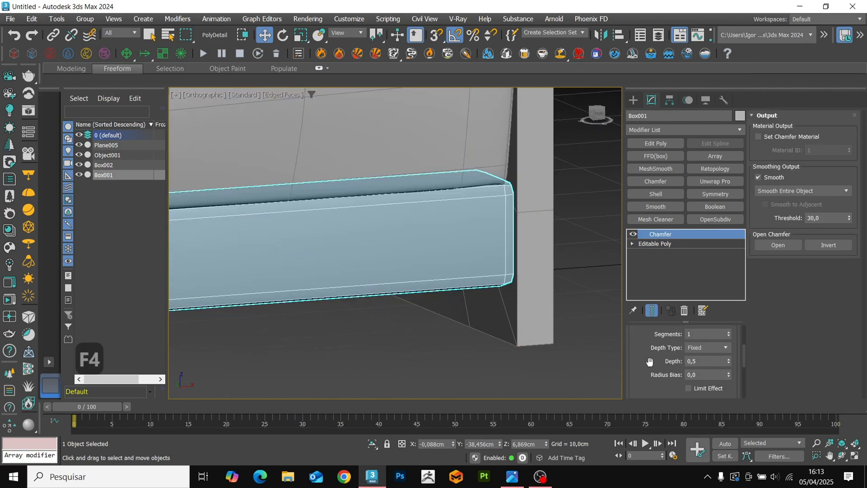
pyautogui.scroll(1, 666, 364)
pyautogui.scroll(5, 511, 289)
pyautogui.press('F4')
pyautogui.press('F4')
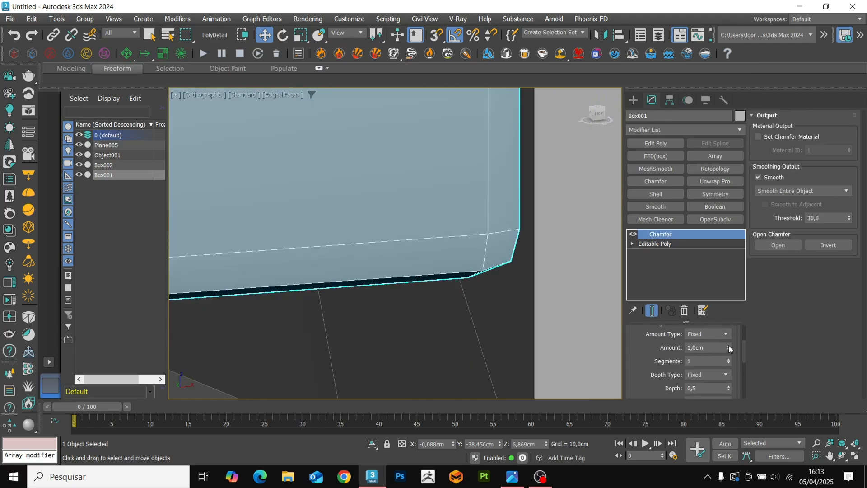
pyautogui.moveTo(730, 349); pyautogui.dragTo(729, 360)
pyautogui.click(729, 359)
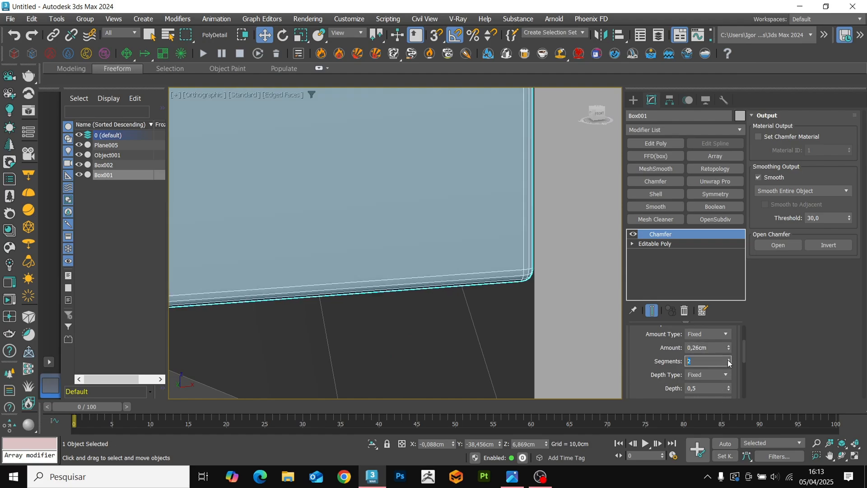
# Examine the whole chair in shaded perspective and in the top view, both as wireframe and shaded.
pyautogui.press('F4')
pyautogui.scroll(-4, 527, 299)
pyautogui.keyDown('alt'); pyautogui.moveTo(527, 299); pyautogui.dragTo(570, 286, button='middle'); pyautogui.keyUp('alt')
pyautogui.press('F4')
pyautogui.click(574, 285)
pyautogui.press('p')
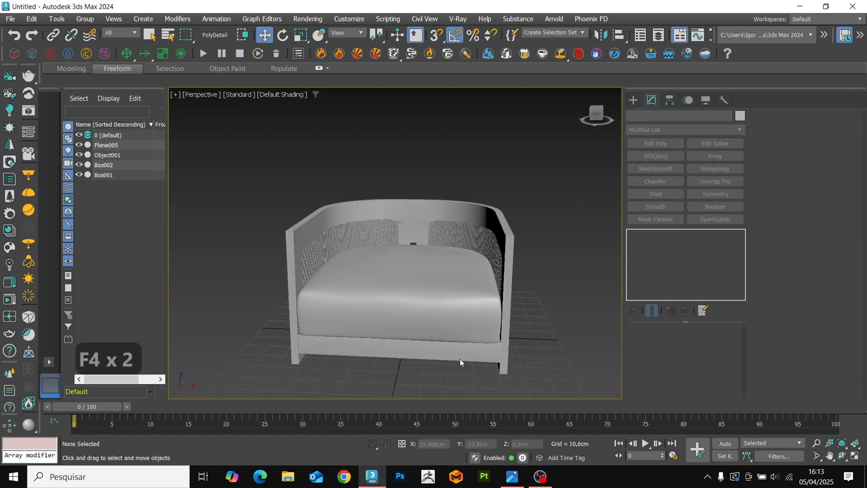
pyautogui.press('t')
pyautogui.press('z')
pyautogui.press('F3')
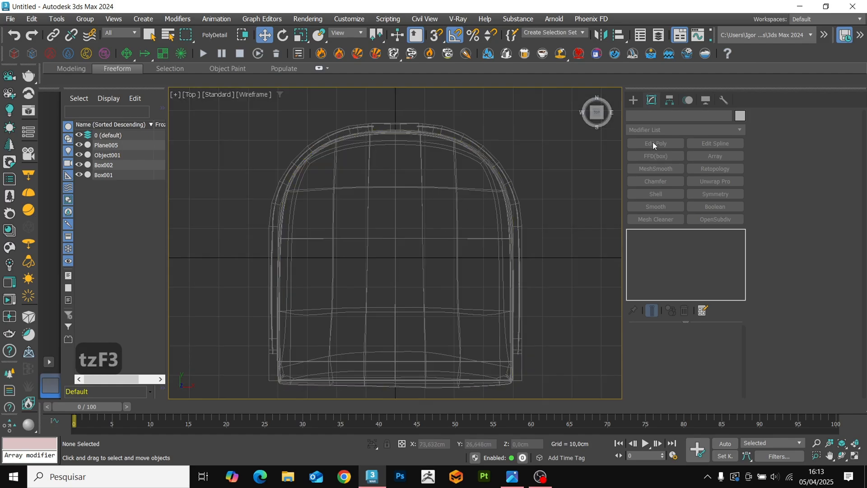
pyautogui.press('F3')
# Draw a box about 71.4 cm wide and 4.5 cm long across the rear of the seat in the top view.
pyautogui.click(633, 100)
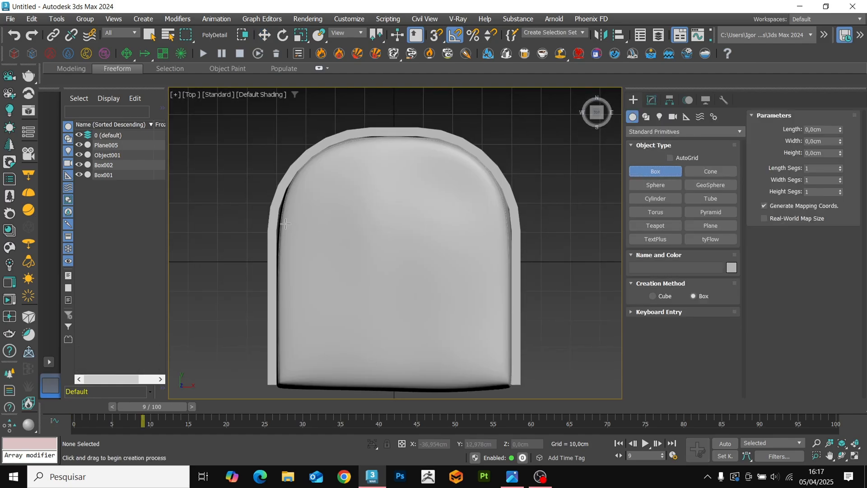
pyautogui.moveTo(290, 198); pyautogui.dragTo(500, 205)
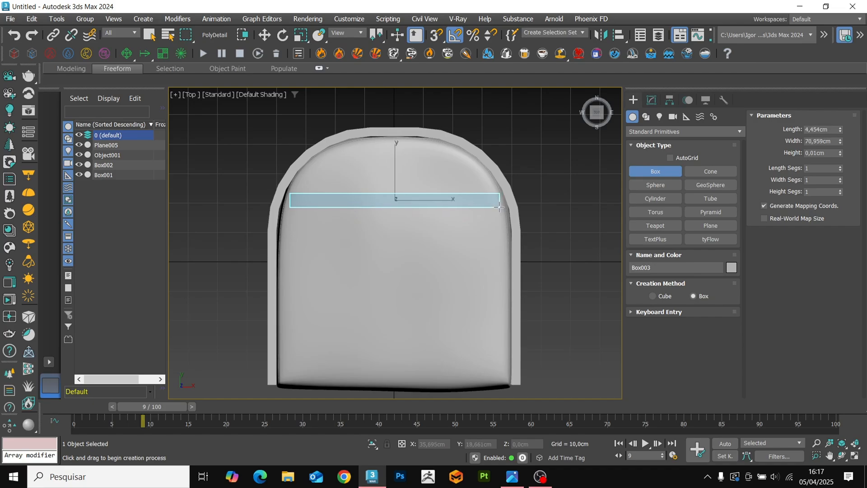
pyautogui.click(465, 112)
pyautogui.press('w')
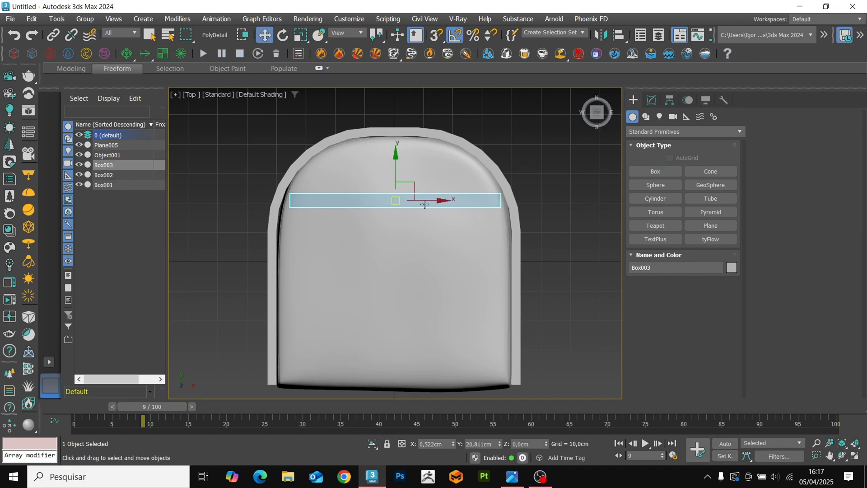
# Raise the new box above the rear of the seat cushion to about 35.6 cm in Z.
pyautogui.keyDown('alt'); pyautogui.moveTo(425, 311); pyautogui.dragTo(399, 268, button='middle'); pyautogui.keyUp('alt')
pyautogui.moveTo(399, 268); pyautogui.dragTo(399, 185)
pyautogui.keyDown('alt'); pyautogui.moveTo(437, 230); pyautogui.dragTo(456, 223, button='middle'); pyautogui.keyUp('alt')
# Set the backrest box's height to 53 cm.
pyautogui.click(652, 100)
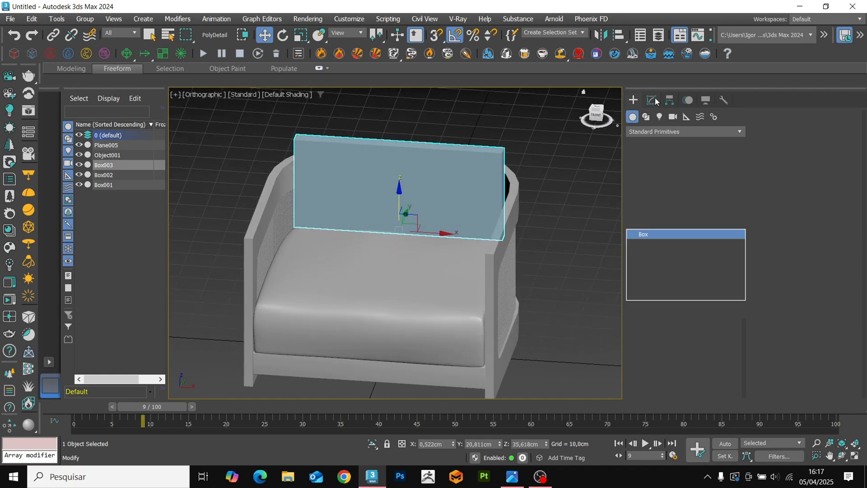
pyautogui.moveTo(719, 368); pyautogui.dragTo(719, 359)
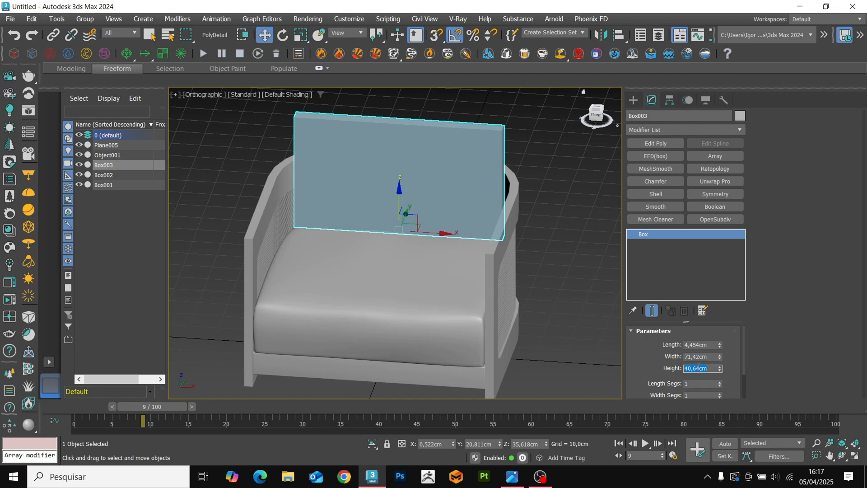
pyautogui.write('3')
pyautogui.press('Return')
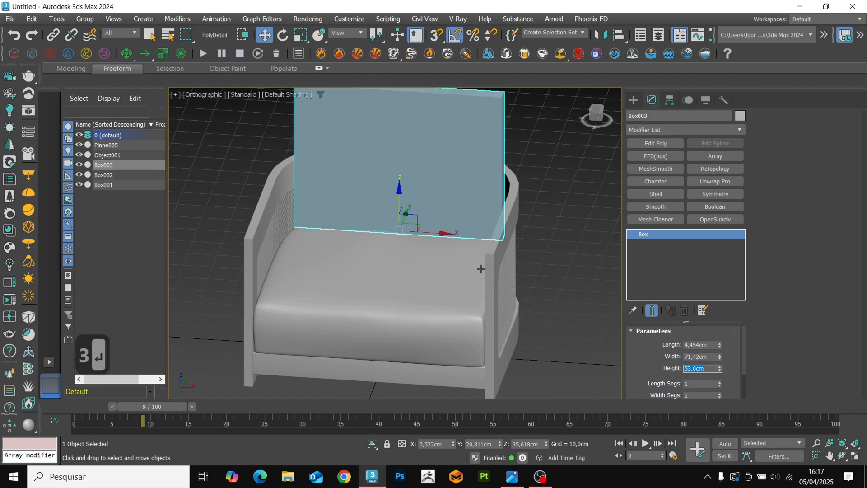
# Tilt the backrest box slightly backward, viewing the chair from the side.
pyautogui.keyDown('alt'); pyautogui.moveTo(481, 269); pyautogui.dragTo(384, 276, button='middle'); pyautogui.keyUp('alt')
pyautogui.moveTo(419, 218); pyautogui.dragTo(429, 224)
pyautogui.press('w')
pyautogui.keyDown('alt'); pyautogui.moveTo(429, 225); pyautogui.dragTo(447, 239, button='middle'); pyautogui.keyUp('alt')
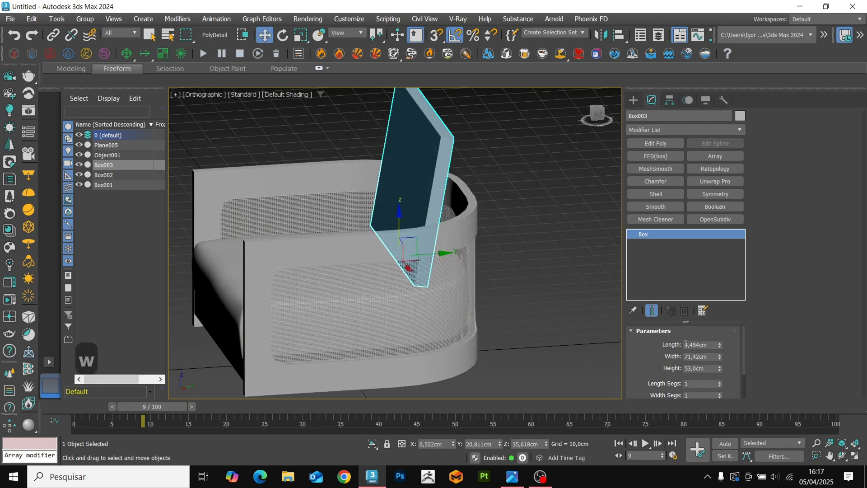
# Set the backrest box's height to 50 cm and move it forward to about 18.2 cm in Y.
pyautogui.doubleClick(695, 370)
pyautogui.write('50')
pyautogui.press('Return')
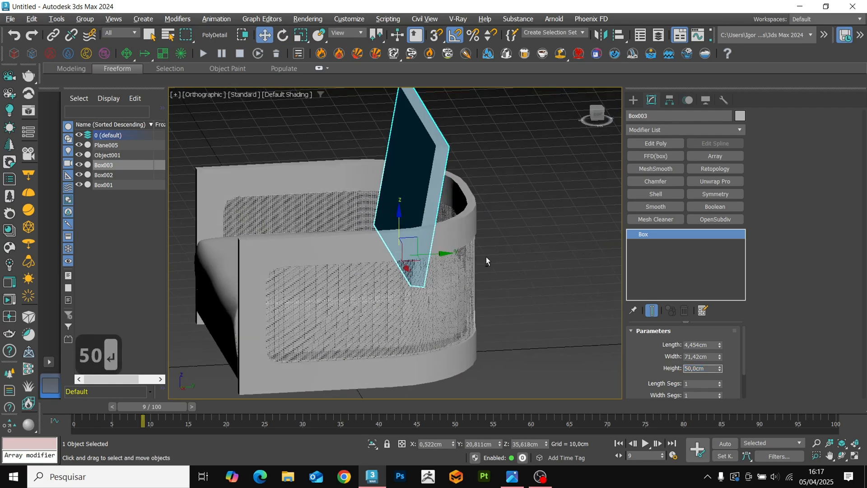
pyautogui.keyDown('alt'); pyautogui.moveTo(486, 257); pyautogui.dragTo(452, 253, button='middle'); pyautogui.keyUp('alt')
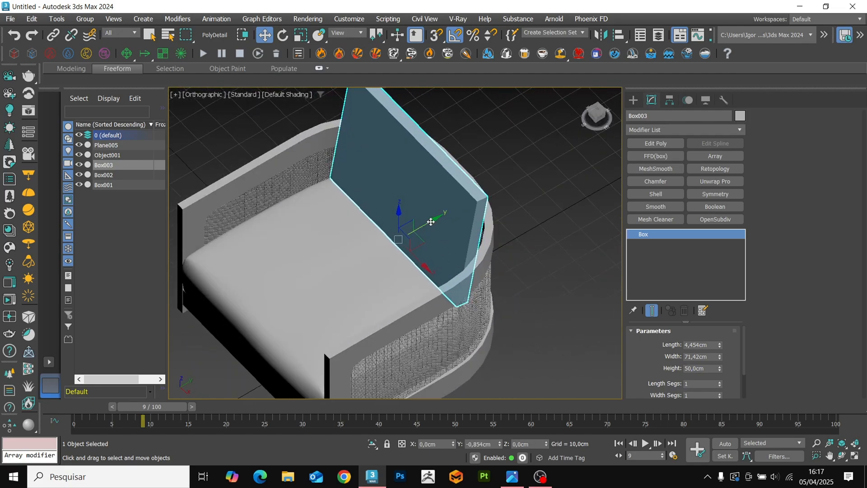
pyautogui.moveTo(431, 221); pyautogui.dragTo(427, 223)
pyautogui.keyDown('alt'); pyautogui.moveTo(456, 265); pyautogui.dragTo(441, 252, button='middle'); pyautogui.keyUp('alt')
# Show the edges and give the backrest box 2 length, 27 width and 26 height segments.
pyautogui.keyDown('alt'); pyautogui.moveTo(521, 332); pyautogui.dragTo(564, 338, button='middle'); pyautogui.keyUp('alt')
pyautogui.scroll(-1, 715, 370)
pyautogui.press('F4')
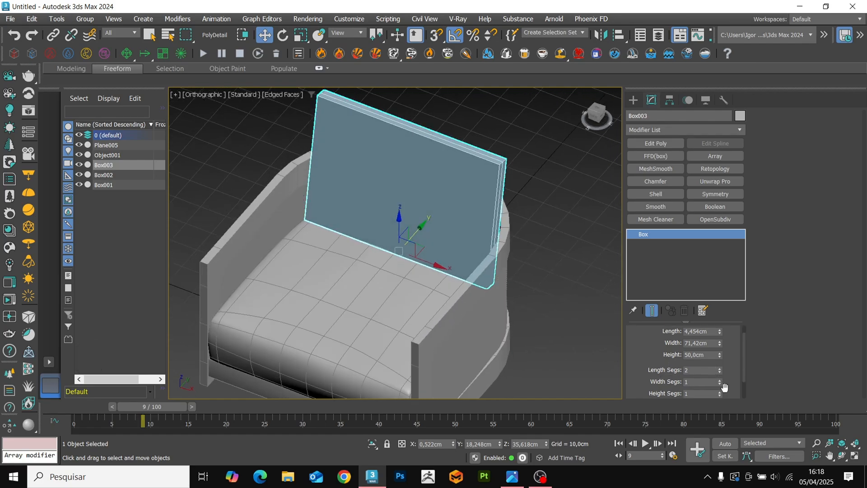
pyautogui.press('Return')
pyautogui.click(707, 392)
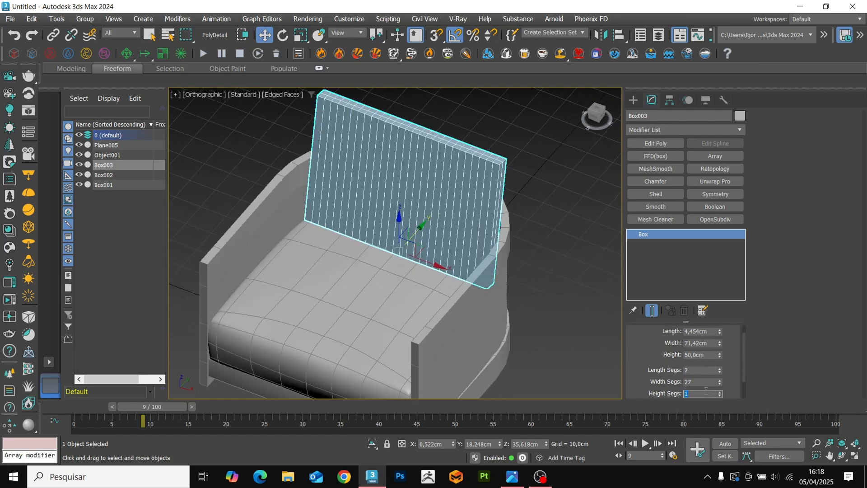
pyautogui.write('26')
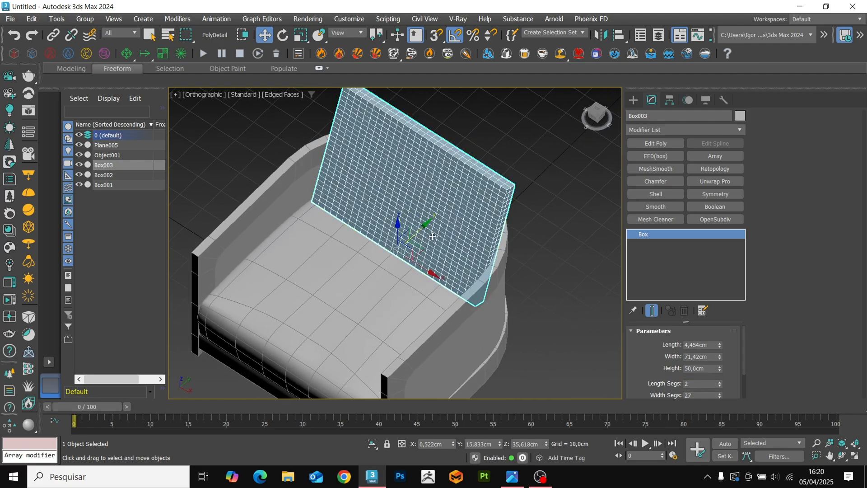
# Tilt the backrest box further backward and reposition it at about 17.8 cm in Y and 42.5 cm in Z.
pyautogui.keyDown('alt'); pyautogui.moveTo(433, 237); pyautogui.dragTo(404, 228, button='middle'); pyautogui.keyUp('alt')
pyautogui.moveTo(388, 216); pyautogui.dragTo(435, 232)
pyautogui.keyDown('alt'); pyautogui.moveTo(434, 232); pyautogui.dragTo(451, 249, button='middle'); pyautogui.keyUp('alt')
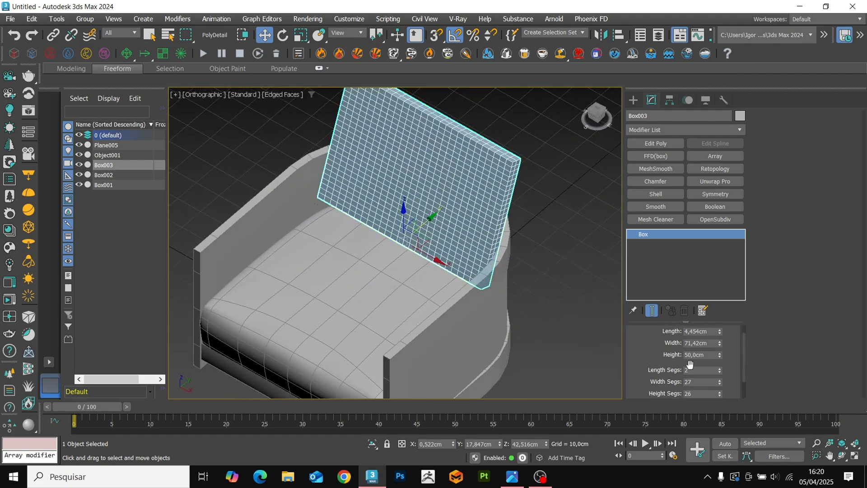
# Add a Cloth modifier to the segmented backrest box.
pyautogui.moveTo(720, 345); pyautogui.dragTo(720, 346)
pyautogui.keyDown('alt'); pyautogui.moveTo(487, 255); pyautogui.dragTo(418, 263, button='middle'); pyautogui.keyUp('alt')
pyautogui.keyDown('alt'); pyautogui.moveTo(433, 222); pyautogui.dragTo(511, 217, button='middle'); pyautogui.keyUp('alt')
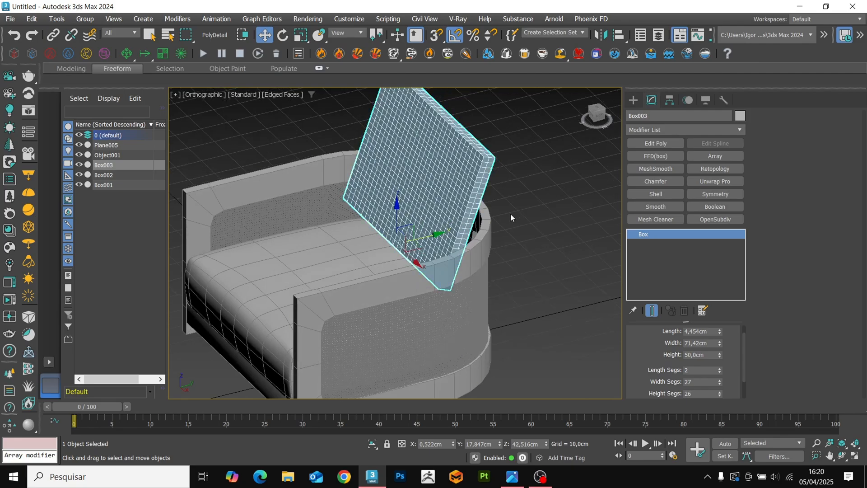
pyautogui.keyDown('alt'); pyautogui.moveTo(481, 260); pyautogui.dragTo(501, 258, button='middle'); pyautogui.keyUp('alt')
pyautogui.click(676, 129)
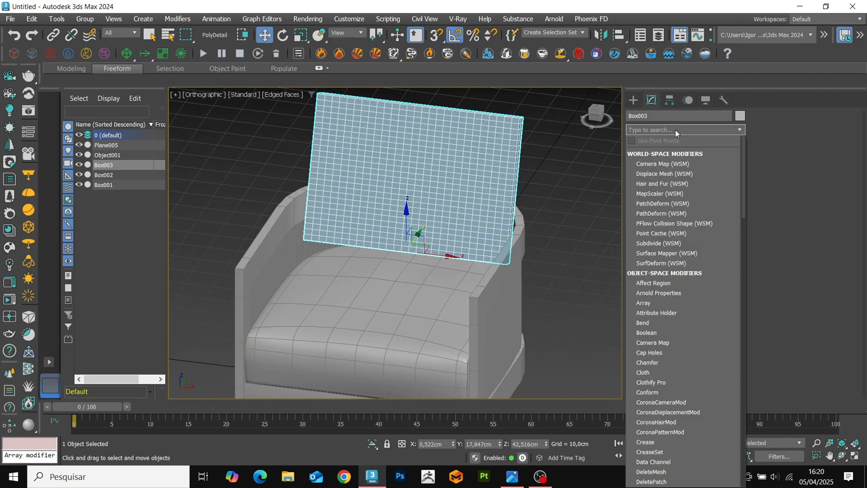
pyautogui.write('clo')
pyautogui.press('Return')
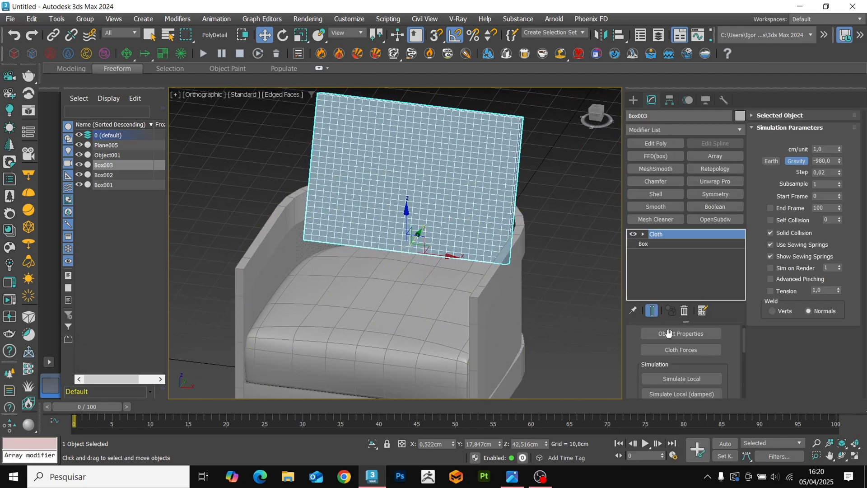
# In the cloth object properties, set the backrest box as Cloth with the Cotton preset and a pressure of 55.
pyautogui.click(681, 333)
pyautogui.click(404, 73)
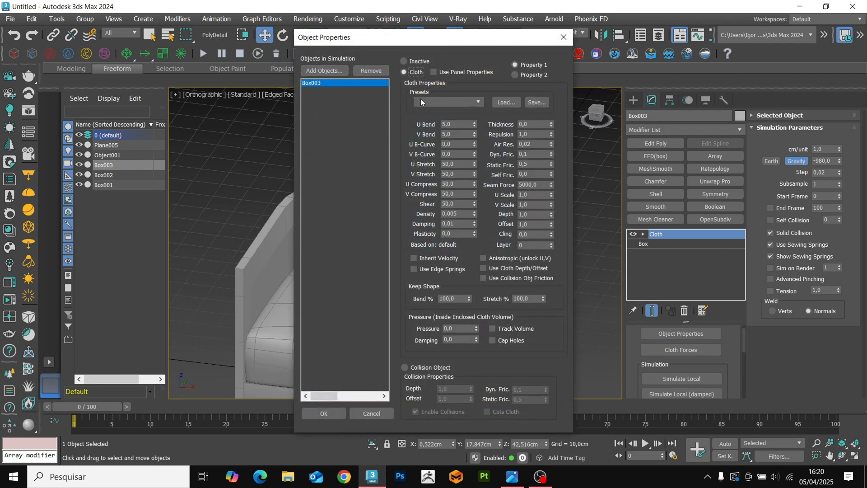
pyautogui.click(423, 101)
pyautogui.click(424, 134)
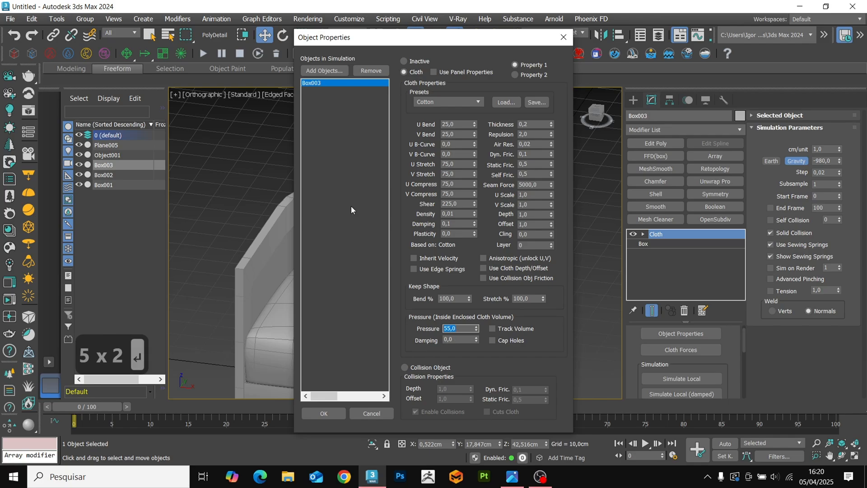
# Add the seat cushion Box002 to the cloth simulation as a collision object and adjust its collision offset.
pyautogui.click(334, 71)
pyautogui.click(313, 153)
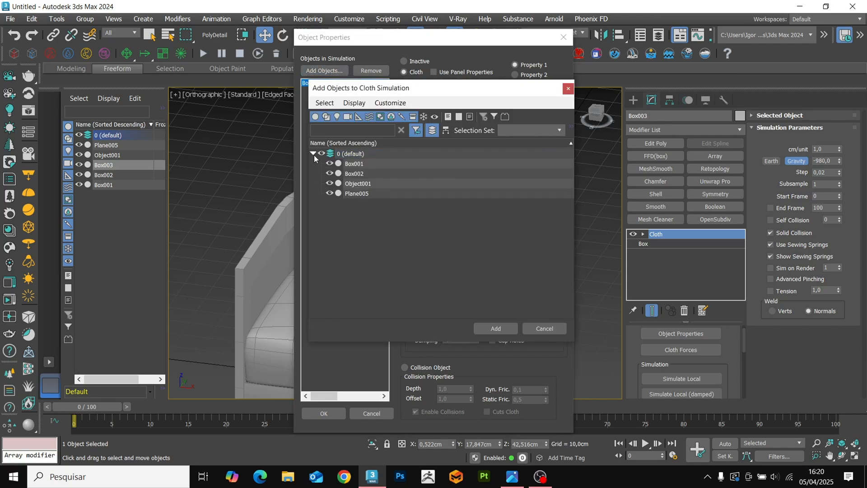
pyautogui.doubleClick(344, 174)
pyautogui.click(414, 367)
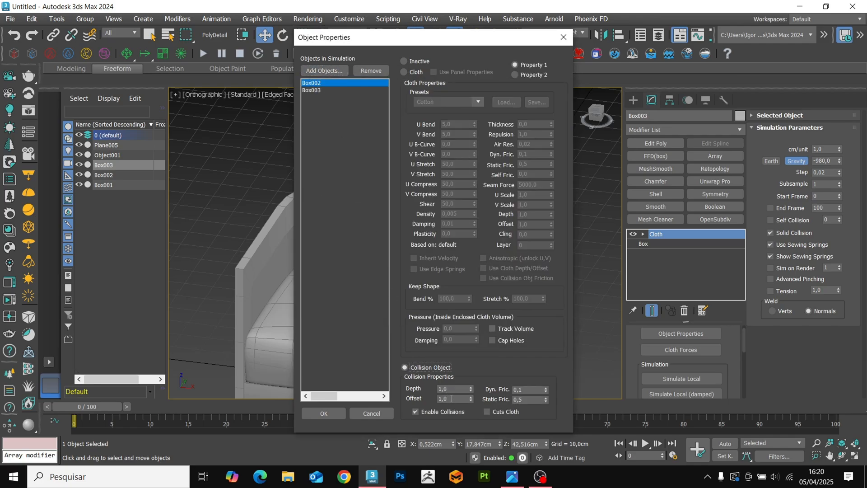
pyautogui.doubleClick(453, 400)
# Add the frame Object001 to the simulation as a collision object with a 0.2 offset and accept the properties.
pyautogui.click(324, 70)
pyautogui.click(313, 153)
pyautogui.doubleClick(360, 175)
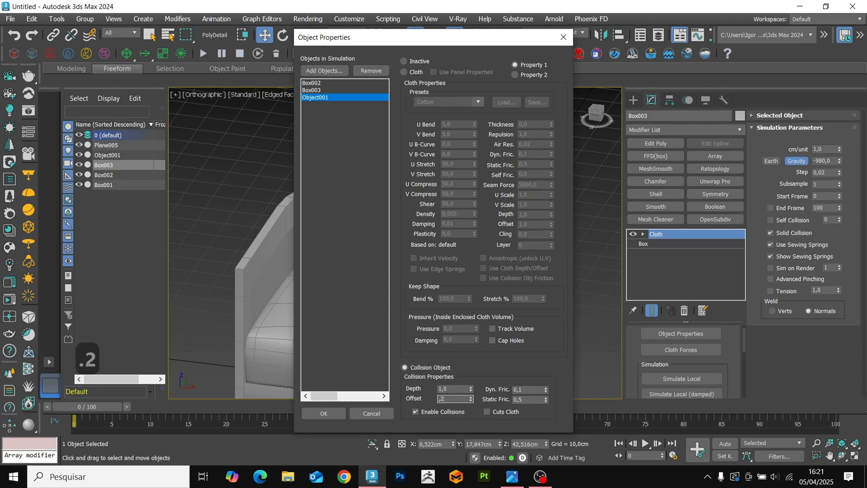
pyautogui.click(324, 414)
# Run the cloth simulation to inflate the backrest pillow, stopping it after about 35 frames.
pyautogui.scroll(-2, 640, 388)
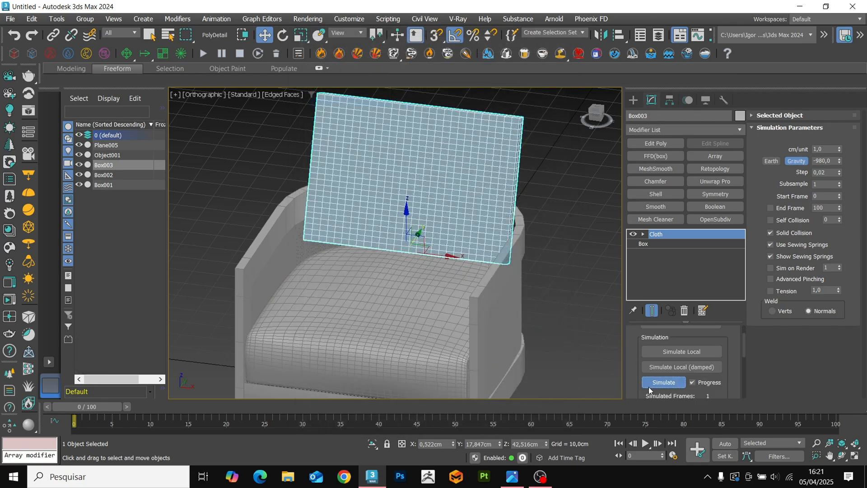
pyautogui.click(648, 384)
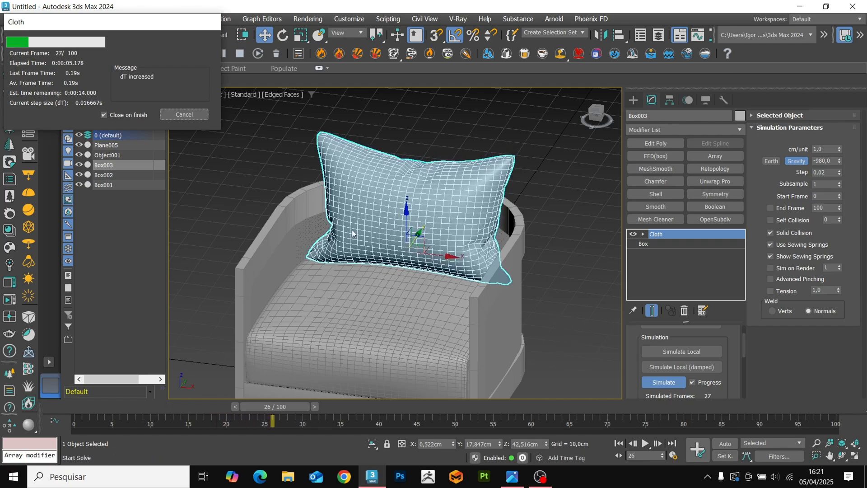
pyautogui.click(199, 116)
# Pick the pillow shape at frame 19 of the simulation, convert it to an Editable Poly and return to frame 0.
pyautogui.press('F4')
pyautogui.keyDown('alt'); pyautogui.moveTo(457, 285); pyautogui.dragTo(488, 286, button='middle'); pyautogui.keyUp('alt')
pyautogui.moveTo(315, 405); pyautogui.dragTo(180, 404)
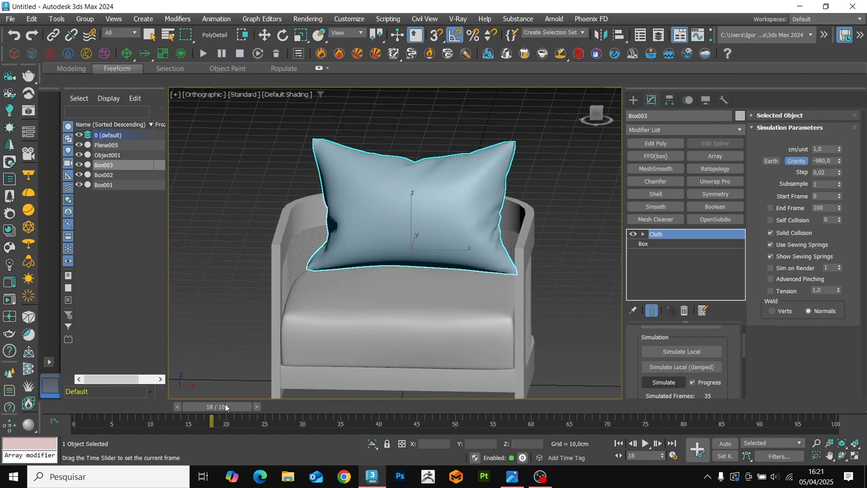
pyautogui.keyDown('alt'); pyautogui.moveTo(487, 229); pyautogui.dragTo(459, 197, button='middle'); pyautogui.keyUp('alt')
pyautogui.rightClick(407, 190)
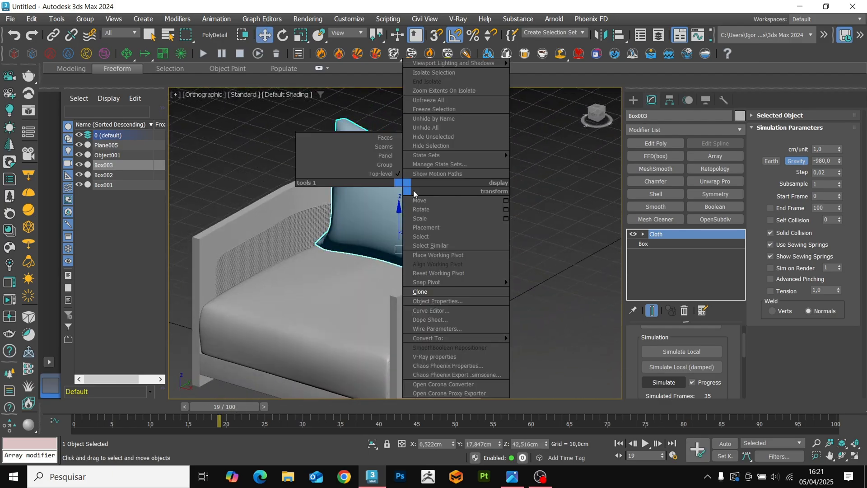
pyautogui.click(543, 348)
pyautogui.keyDown('alt'); pyautogui.moveTo(542, 334); pyautogui.dragTo(558, 298, button='middle'); pyautogui.keyUp('alt')
pyautogui.moveTo(112, 407); pyautogui.dragTo(59, 408)
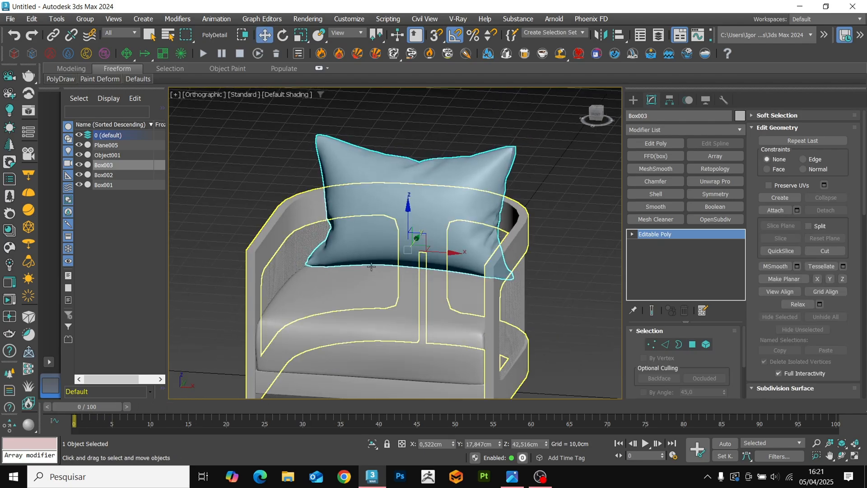
# Remove the Cloth modifier from both the seat cushion and the frame.
pyautogui.click(388, 319)
pyautogui.rightClick(663, 234)
pyautogui.click(678, 251)
pyautogui.click(525, 244)
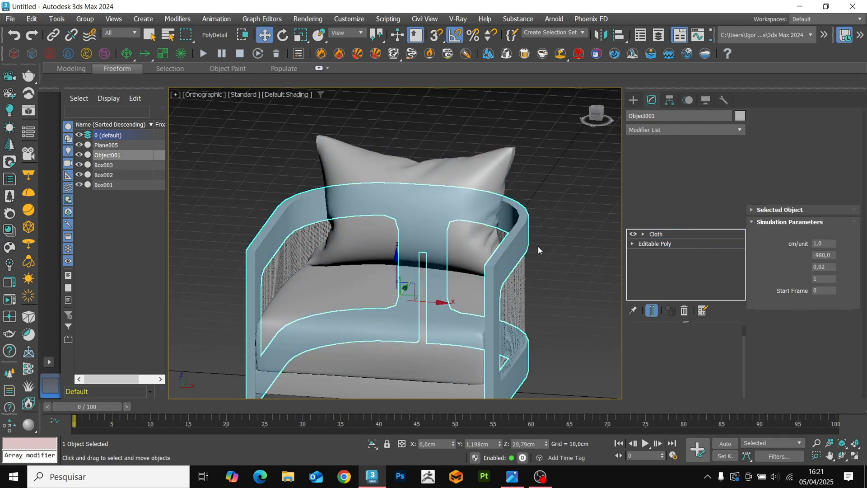
pyautogui.rightClick(660, 234)
pyautogui.click(678, 251)
# Select the edge loop running around the middle of the back pillow's side as its seam.
pyautogui.click(496, 190)
pyautogui.keyDown('alt'); pyautogui.moveTo(496, 190); pyautogui.dragTo(445, 207, button='middle'); pyautogui.keyUp('alt')
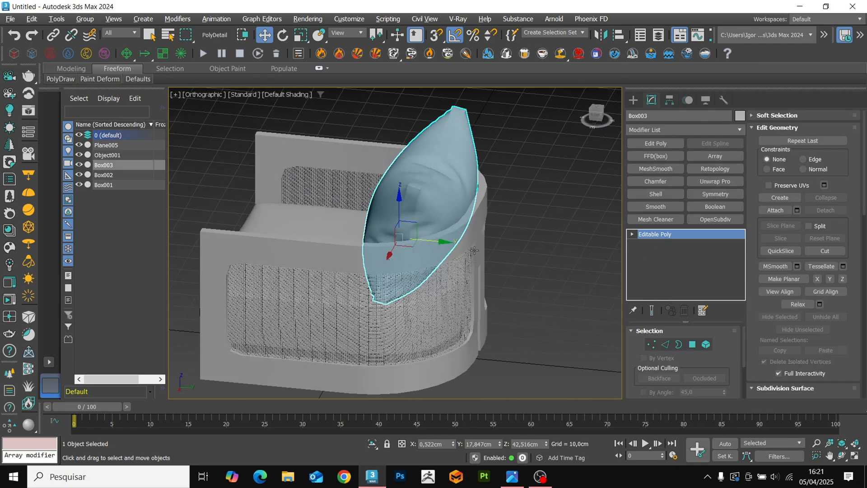
pyautogui.scroll(4, 445, 207)
pyautogui.press('F4')
pyautogui.press('2')
pyautogui.scroll(4, 380, 184)
pyautogui.doubleClick(379, 180)
pyautogui.scroll(-5, 378, 180)
pyautogui.keyDown('alt'); pyautogui.moveTo(379, 180); pyautogui.dragTo(435, 183, button='middle'); pyautogui.keyUp('alt')
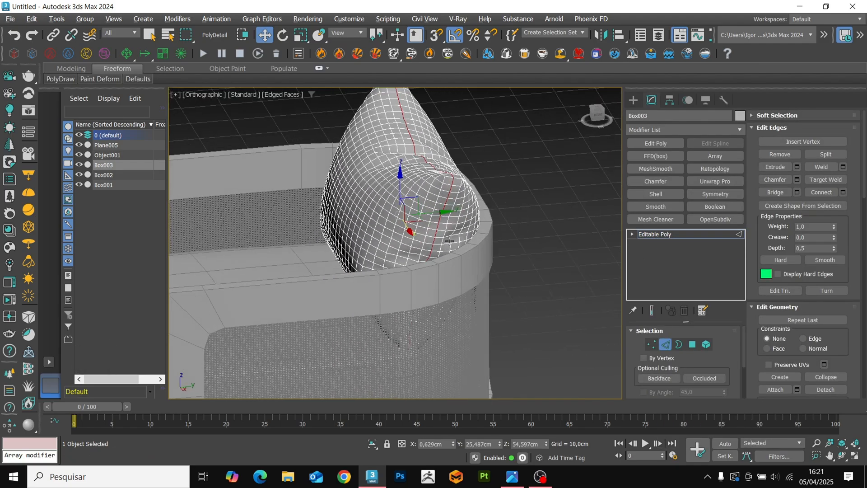
pyautogui.scroll(4, 434, 183)
pyautogui.press('F4')
# Extrude the pillow's seam loop inward with a height of about -0.49 cm and a width of about 0.15 cm.
pyautogui.click(798, 167)
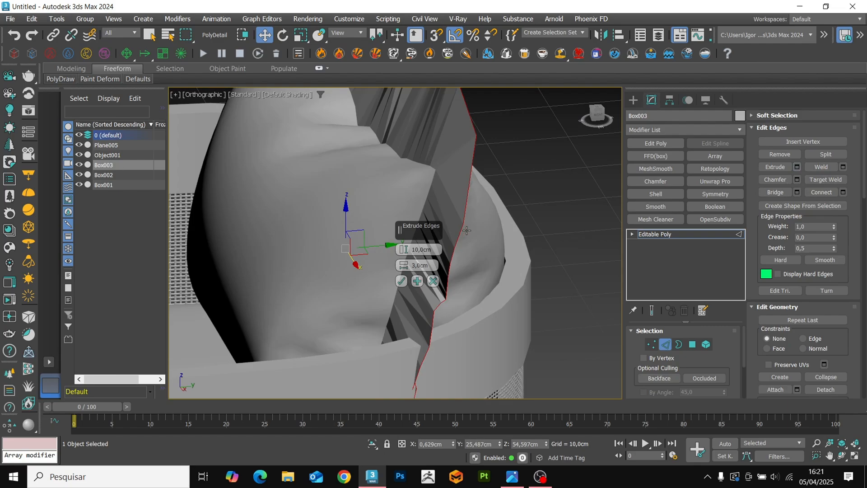
pyautogui.rightClick(402, 252)
pyautogui.rightClick(403, 267)
pyautogui.scroll(4, 445, 184)
pyautogui.press('F4')
pyautogui.press('F3')
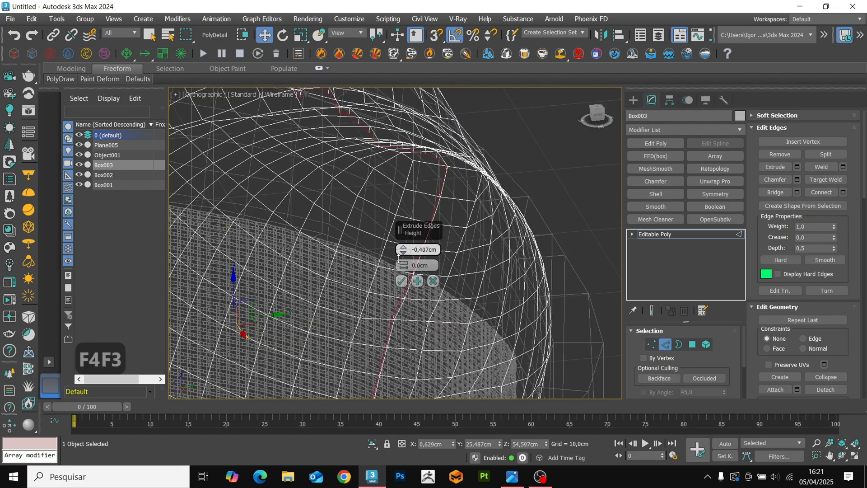
pyautogui.press('F3')
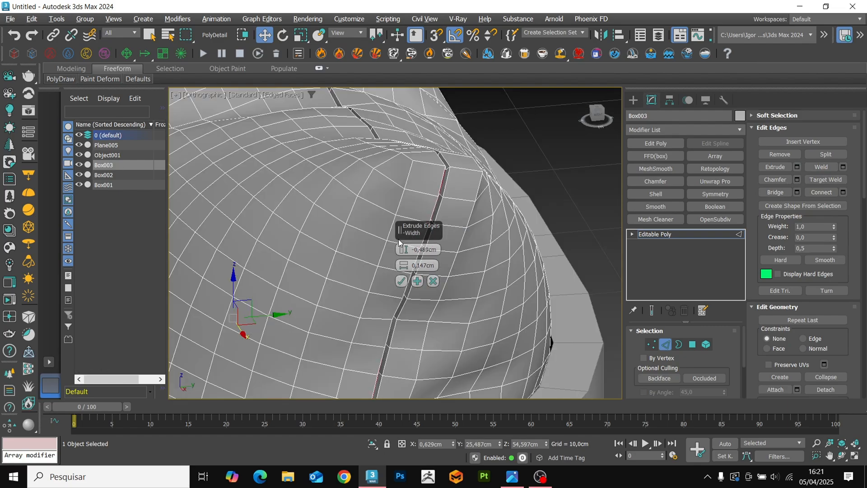
pyautogui.press('2')
# Smooth the back pillow with an OpenSubdiv modifier at 1 iteration and deselect it to check the armchair.
pyautogui.scroll(-4, 427, 256)
pyautogui.click(719, 221)
pyautogui.press('F4')
pyautogui.scroll(-4, 378, 178)
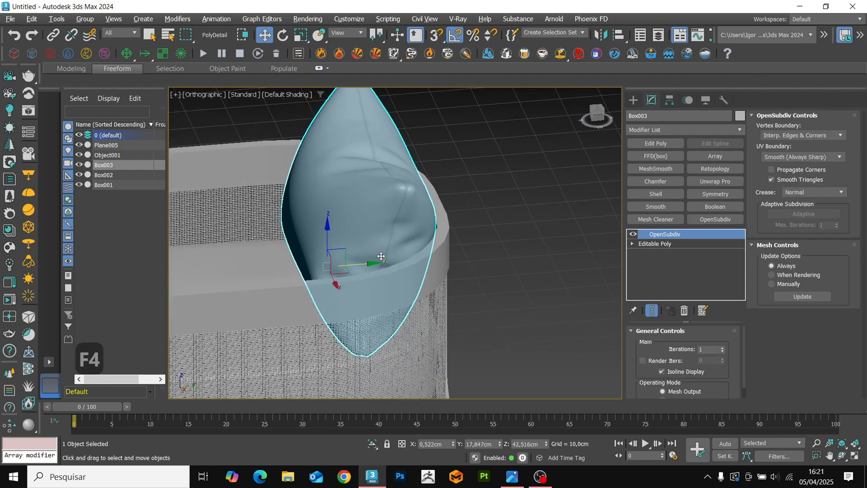
pyautogui.keyDown('alt'); pyautogui.moveTo(402, 254); pyautogui.dragTo(435, 260, button='middle'); pyautogui.keyUp('alt')
pyautogui.press('F4')
pyautogui.press('F4')
pyautogui.scroll(-2, 404, 266)
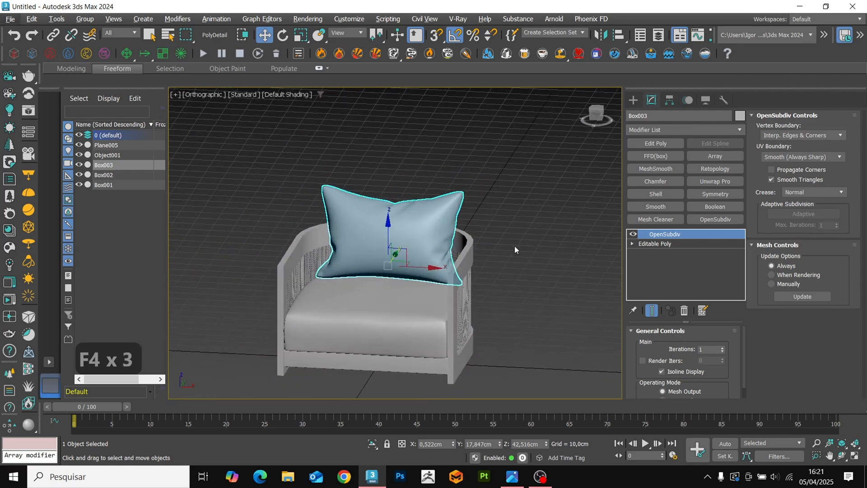
pyautogui.click(513, 247)
pyautogui.scroll(6, 497, 278)
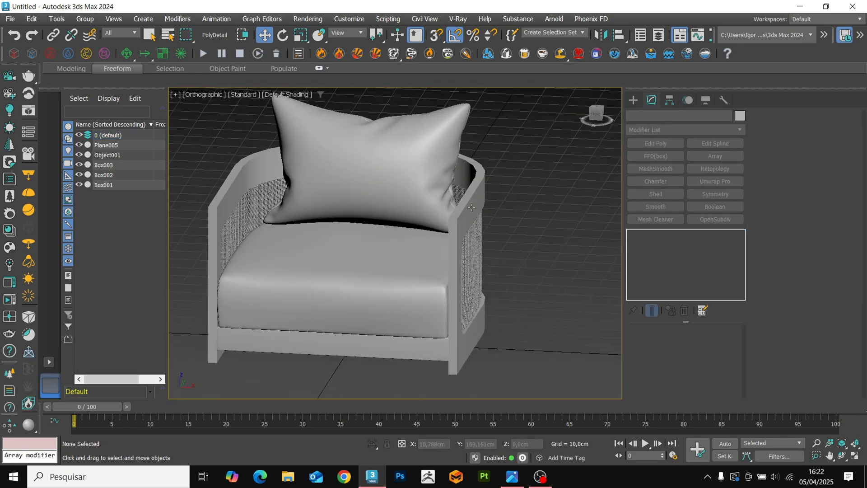
# Isolate the curved chair frame with its edges displayed.
pyautogui.click(450, 299)
pyautogui.keyDown('alt'); pyautogui.moveTo(450, 298); pyautogui.dragTo(308, 303, button='middle'); pyautogui.keyUp('alt')
pyautogui.press('F4')
pyautogui.hotkey('alt', 'q')
pyautogui.press('F4')
pyautogui.press('F4')
# Select the inner and outer edge loops around both side openings of the frame.
pyautogui.press('2')
pyautogui.scroll(5, 437, 313)
pyautogui.scroll(-5, 416, 295)
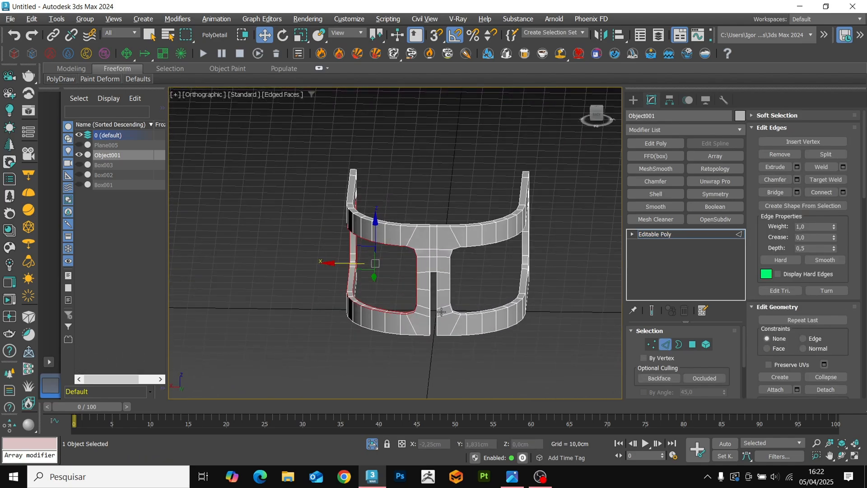
pyautogui.scroll(6, 441, 312)
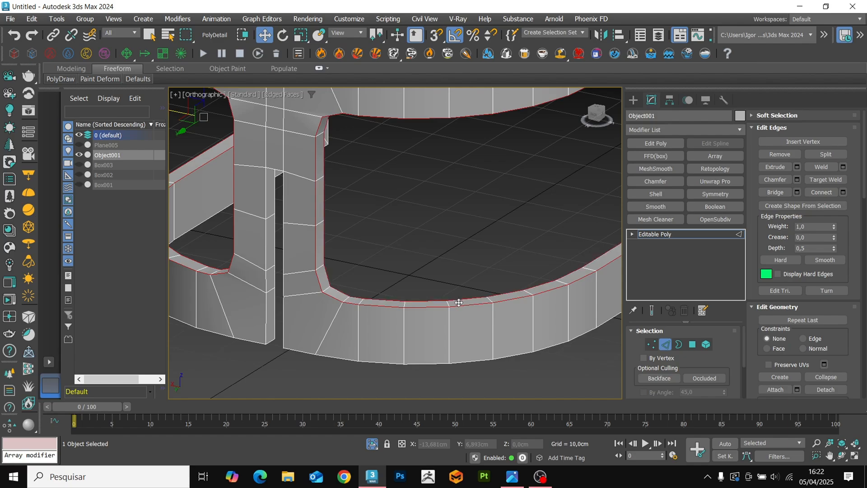
pyautogui.scroll(-3, 420, 297)
# Chamfer the opening edges by about 1 cm with 1 connect edge segment.
pyautogui.hotkey('ctrl', 'shift', 'c')
pyautogui.keyDown('alt'); pyautogui.moveTo(405, 270); pyautogui.dragTo(366, 258, button='middle'); pyautogui.keyUp('alt')
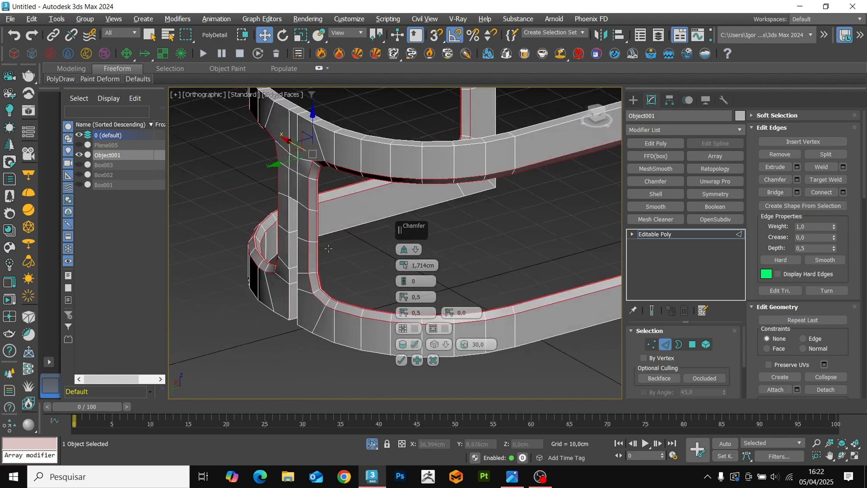
pyautogui.scroll(4, 376, 259)
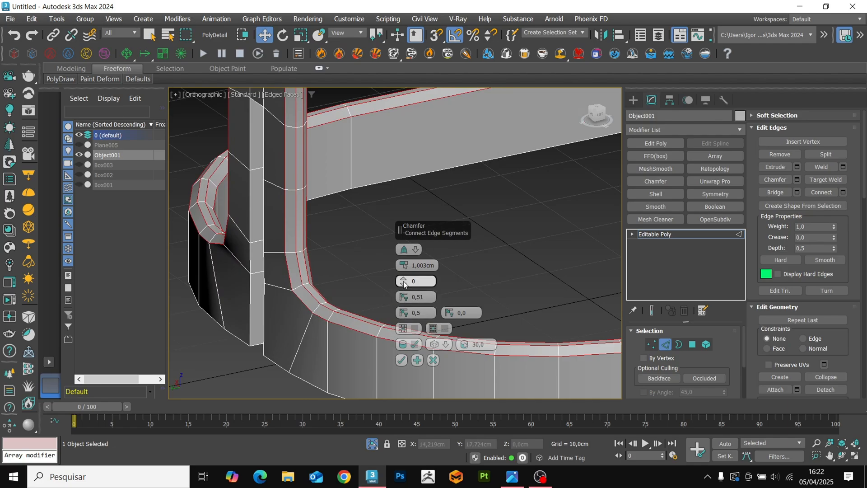
pyautogui.moveTo(405, 284); pyautogui.dragTo(405, 279)
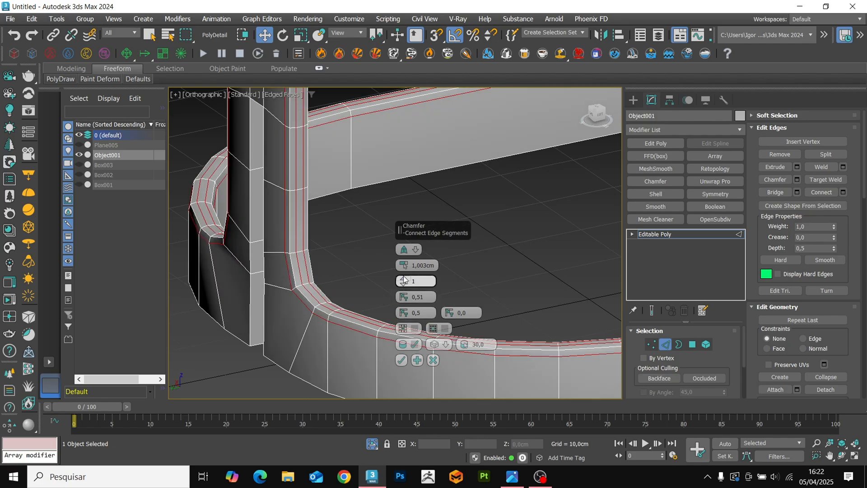
pyautogui.click(403, 360)
# Select the frame's outer perimeter edges, including the vertical edges of the rear slot.
pyautogui.scroll(-6, 366, 320)
pyautogui.keyDown('alt'); pyautogui.moveTo(357, 314); pyautogui.dragTo(501, 324, button='middle'); pyautogui.keyUp('alt')
pyautogui.moveTo(331, 306); pyautogui.dragTo(363, 306, button='middle')
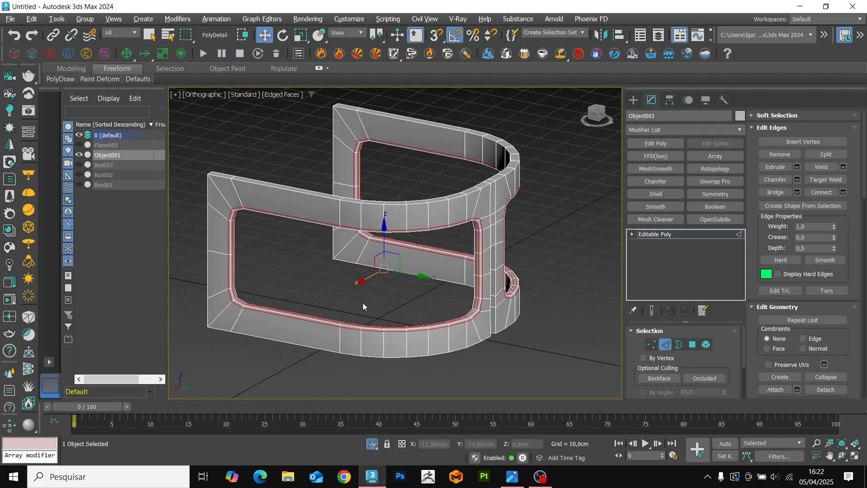
pyautogui.keyDown('alt'); pyautogui.moveTo(474, 246); pyautogui.dragTo(393, 283, button='middle'); pyautogui.keyUp('alt')
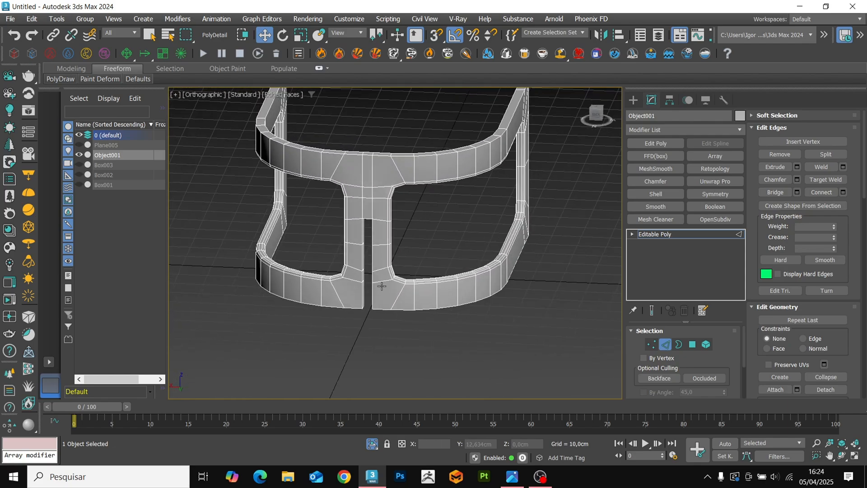
pyautogui.scroll(5, 364, 297)
pyautogui.moveTo(401, 318); pyautogui.dragTo(306, 325)
pyautogui.keyDown('alt'); pyautogui.moveTo(400, 319); pyautogui.dragTo(242, 324, button='middle'); pyautogui.keyUp('alt')
pyautogui.scroll(3, 241, 324)
pyautogui.press('F3')
pyautogui.scroll(-5, 325, 323)
pyautogui.press('F3')
pyautogui.scroll(8, 337, 248)
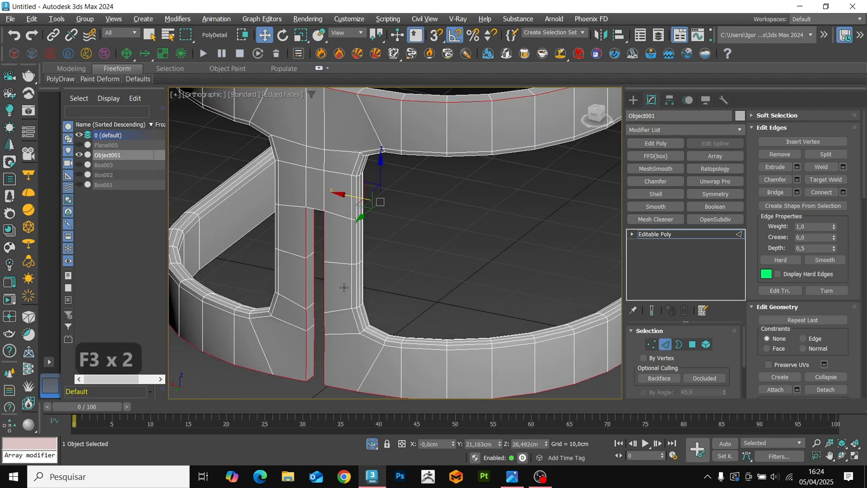
# Add the front and back edges at the top of the rear slot to the selection.
pyautogui.press('F3')
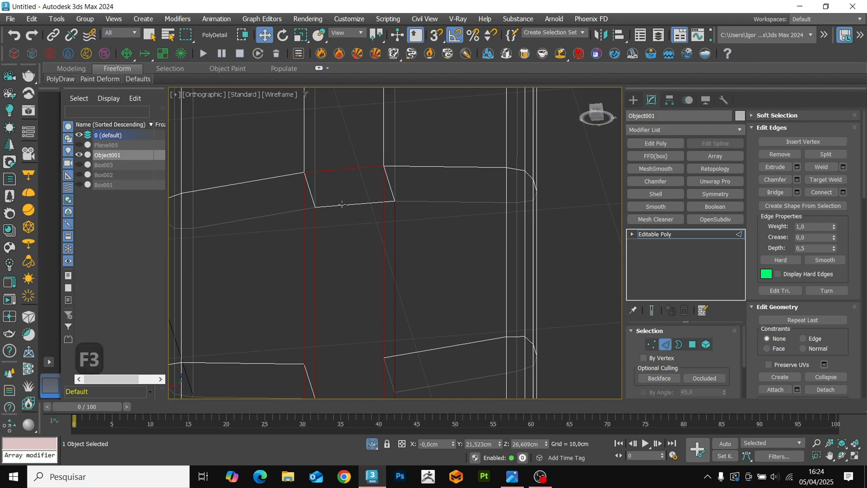
pyautogui.press('F3')
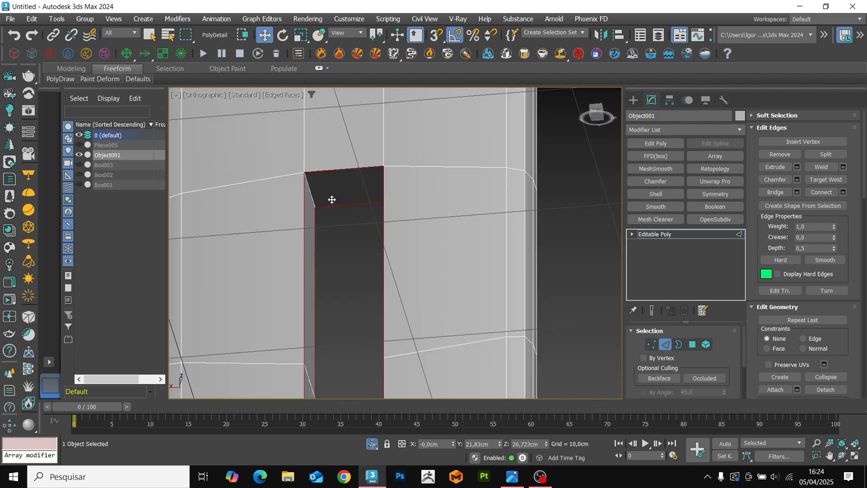
pyautogui.press('F3')
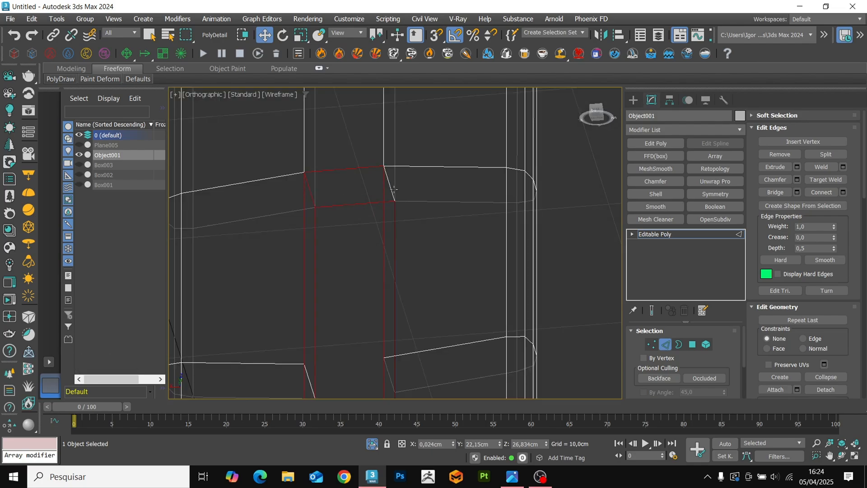
pyautogui.press('F3')
# Complete the outer perimeter selection with the short edges at the front corners of both frame arms.
pyautogui.scroll(-5, 394, 194)
pyautogui.keyDown('alt'); pyautogui.moveTo(394, 194); pyautogui.dragTo(594, 231, button='middle'); pyautogui.keyUp('alt')
pyautogui.scroll(5, 524, 255)
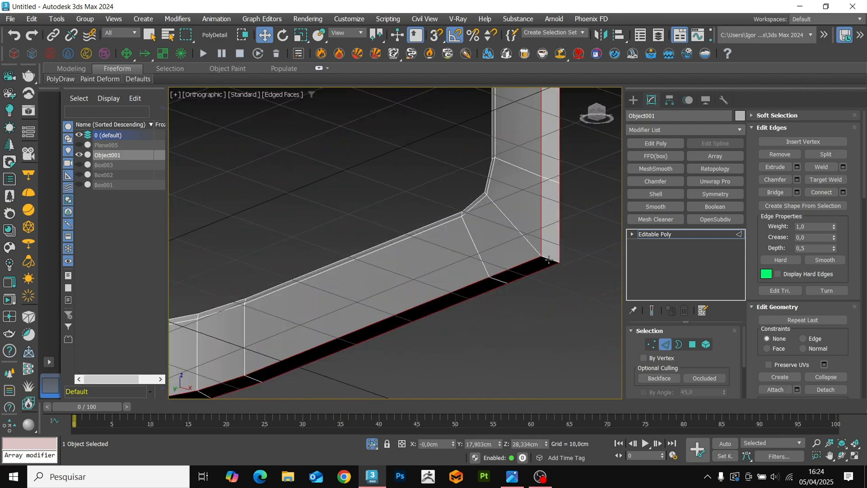
pyautogui.scroll(-5, 522, 277)
pyautogui.keyDown('alt'); pyautogui.moveTo(522, 278); pyautogui.dragTo(528, 253, button='middle'); pyautogui.keyUp('alt')
pyautogui.scroll(5, 521, 194)
pyautogui.scroll(-5, 524, 201)
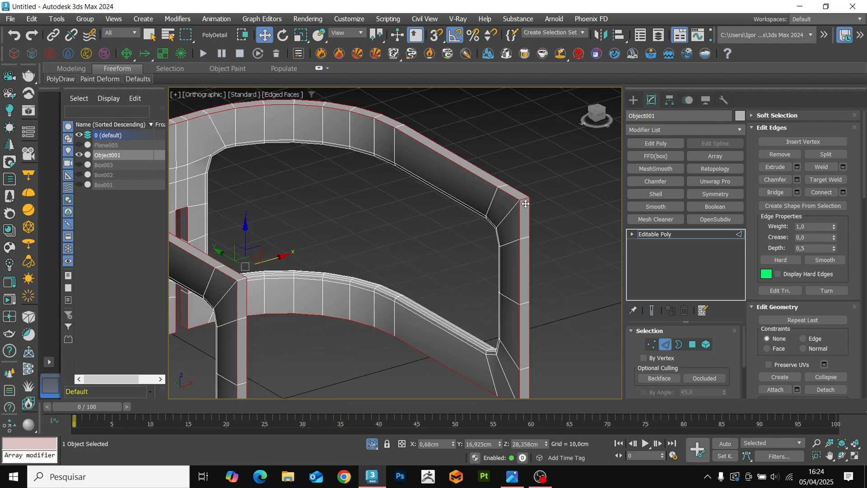
pyautogui.keyDown('alt'); pyautogui.moveTo(524, 201); pyautogui.dragTo(389, 232, button='middle'); pyautogui.keyUp('alt')
pyautogui.scroll(5, 299, 257)
pyautogui.scroll(-5, 299, 257)
pyautogui.scroll(5, 252, 274)
pyautogui.keyDown('ctrl'); pyautogui.click(252, 275); pyautogui.keyUp('ctrl')
pyautogui.scroll(-5, 277, 280)
pyautogui.press('F4')
# Chamfer the selected perimeter and rear slot edges by 0,515 cm with 1 connect edge segment.
pyautogui.press('F4')
pyautogui.scroll(8, 365, 244)
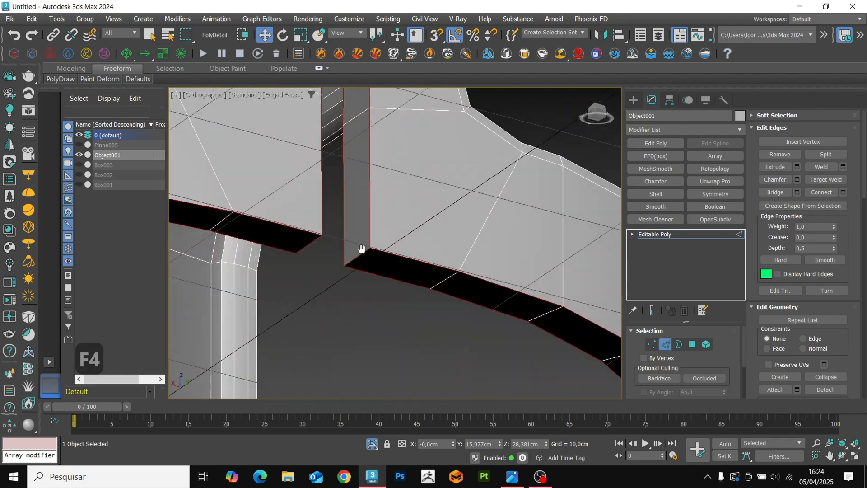
pyautogui.hotkey('ctrl', 'shift', 'c')
pyautogui.moveTo(403, 266); pyautogui.dragTo(404, 276)
pyautogui.scroll(-7, 397, 271)
pyautogui.keyDown('alt'); pyautogui.moveTo(384, 260); pyautogui.dragTo(325, 203, button='middle'); pyautogui.keyUp('alt')
pyautogui.press('F4')
# Add an OpenSubdiv modifier with 2 iterations to the frame.
pyautogui.press('F4')
pyautogui.scroll(6, 294, 154)
pyautogui.moveTo(276, 174); pyautogui.dragTo(298, 183, button='middle')
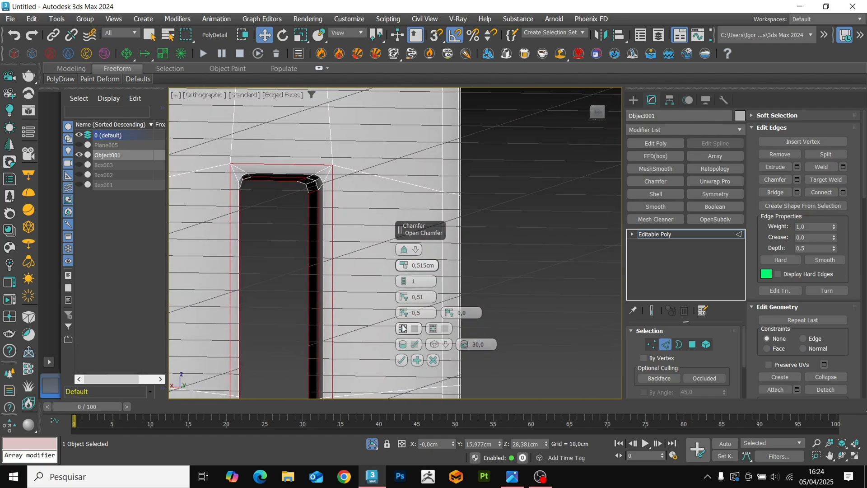
pyautogui.click(401, 360)
pyautogui.press('2')
pyautogui.scroll(-8, 393, 192)
pyautogui.press('F4')
pyautogui.keyDown('alt'); pyautogui.moveTo(393, 192); pyautogui.dragTo(449, 293, button='middle'); pyautogui.keyUp('alt')
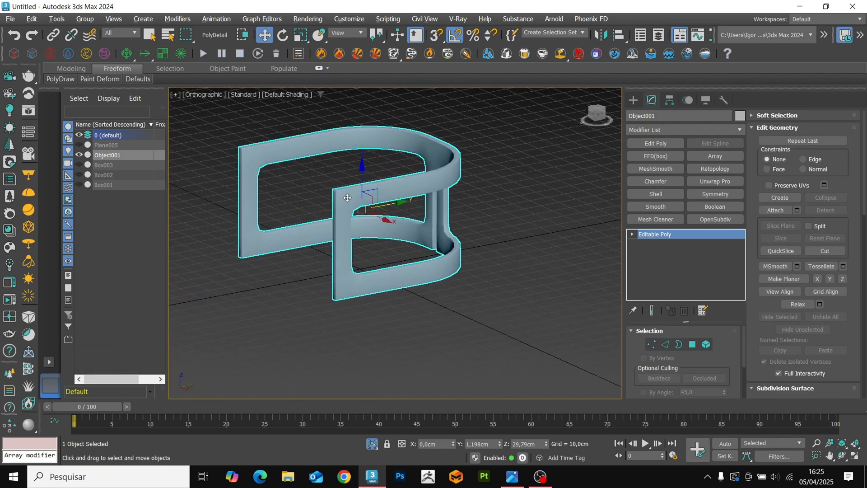
pyautogui.scroll(8, 346, 195)
pyautogui.press('F4')
pyautogui.scroll(-3, 326, 183)
pyautogui.click(711, 219)
pyautogui.press('F4')
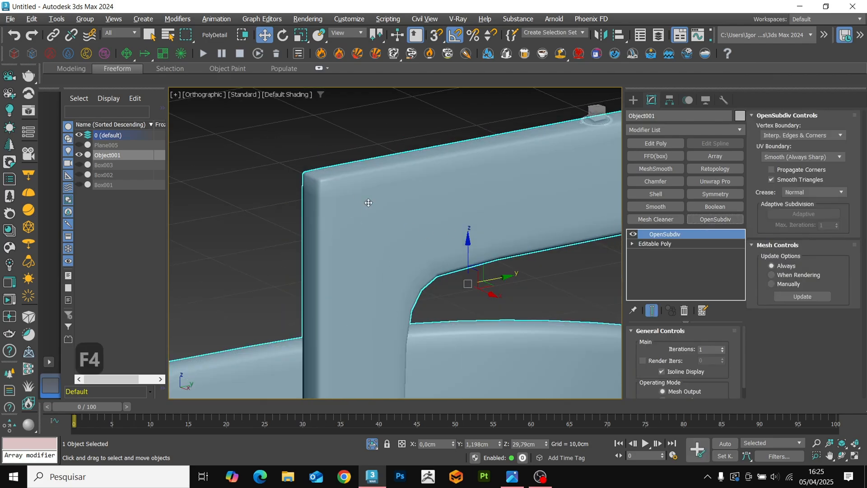
pyautogui.scroll(2, 368, 203)
pyautogui.scroll(-4, 378, 225)
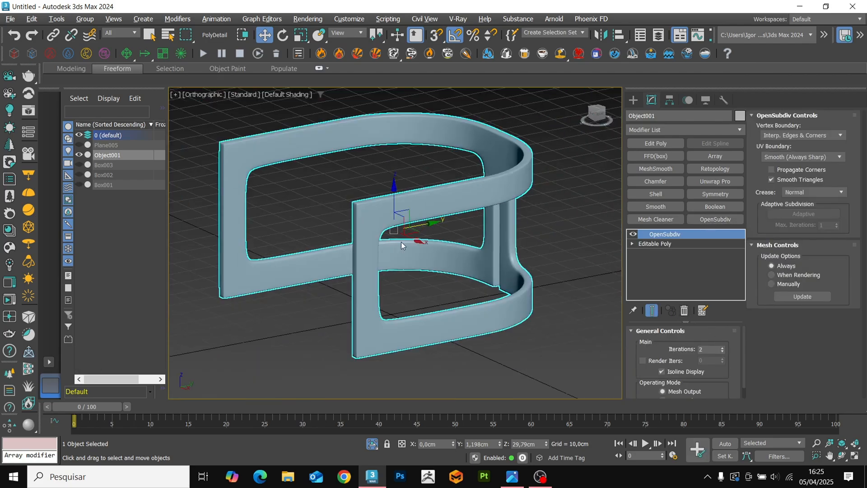
# Inspect the smoothed frame around the top of the rear slot, with and without edges shown.
pyautogui.keyDown('alt'); pyautogui.moveTo(401, 242); pyautogui.dragTo(326, 270, button='middle'); pyautogui.keyUp('alt')
pyautogui.keyDown('alt'); pyautogui.moveTo(402, 314); pyautogui.dragTo(402, 290, button='middle'); pyautogui.keyUp('alt')
pyautogui.click(402, 282)
pyautogui.scroll(6, 408, 252)
pyautogui.press('F4')
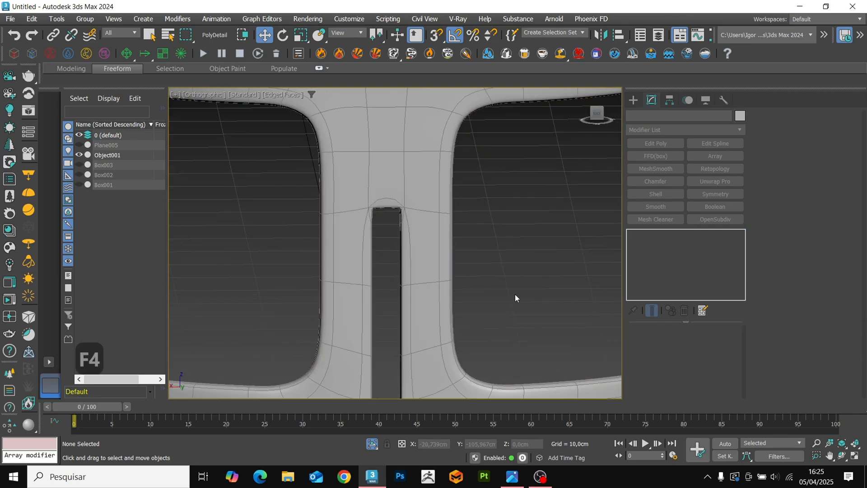
pyautogui.press('F4')
pyautogui.scroll(4, 381, 247)
pyautogui.press('F4')
pyautogui.press('F4')
pyautogui.click(378, 225)
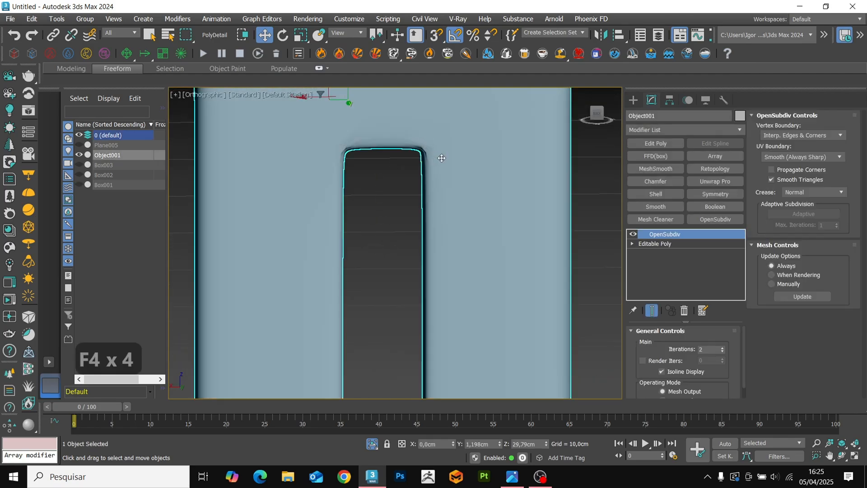
# Hide the OpenSubdiv result and select the chamfer vertex at one upper corner of the rear slot on the base mesh.
pyautogui.press('F4')
pyautogui.click(634, 234)
pyautogui.click(655, 243)
pyautogui.press('1')
pyautogui.scroll(5, 423, 153)
pyautogui.press('F4')
pyautogui.press('F4')
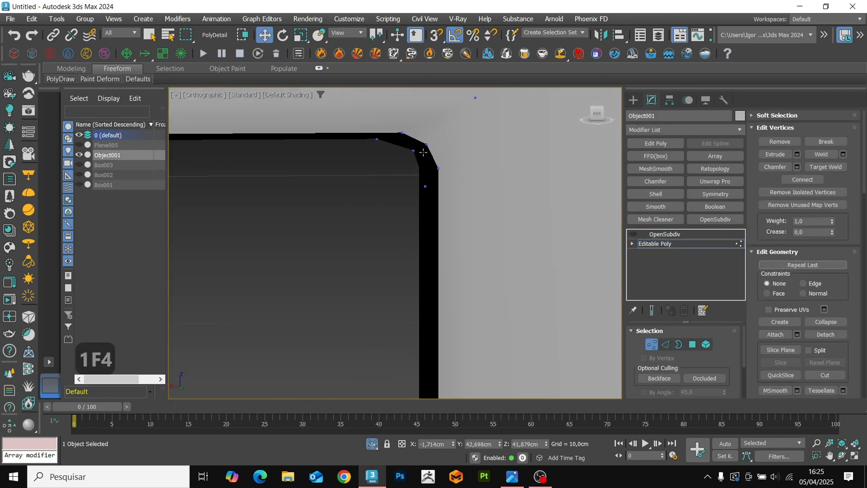
pyautogui.click(425, 152)
pyautogui.scroll(-2, 433, 167)
pyautogui.keyDown('alt'); pyautogui.moveTo(449, 199); pyautogui.dragTo(411, 195, button='middle'); pyautogui.keyUp('alt')
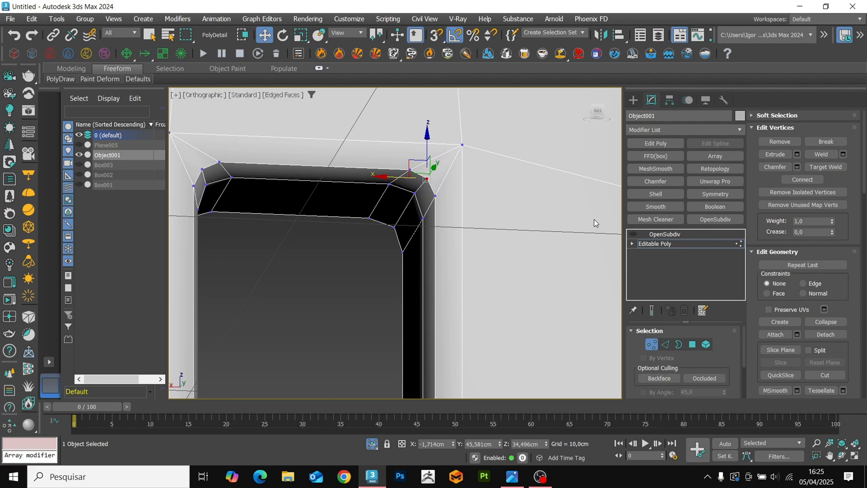
# Compare the rear slot's upper corner on the base mesh with its OpenSubdiv result.
pyautogui.press('1')
pyautogui.click(663, 234)
pyautogui.press('F4')
pyautogui.press('F4')
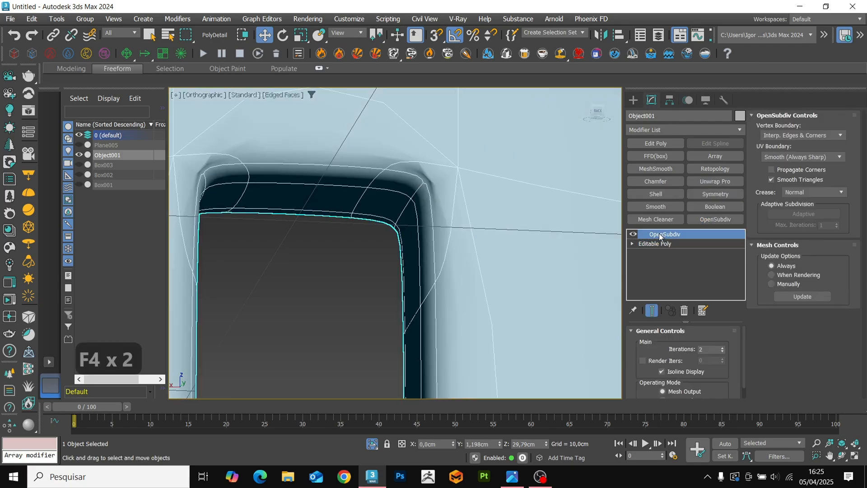
pyautogui.click(635, 235)
pyautogui.click(647, 243)
pyautogui.press('1')
pyautogui.press('F4')
pyautogui.press('F4')
pyautogui.scroll(-4, 469, 213)
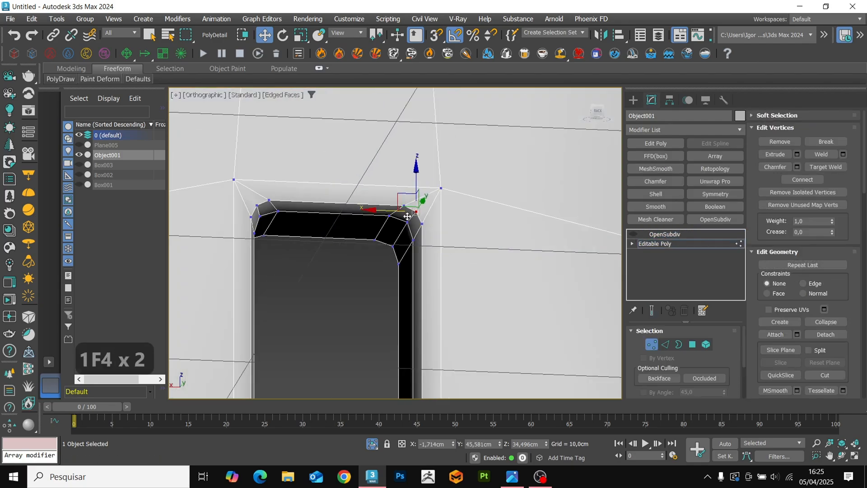
pyautogui.scroll(8, 425, 223)
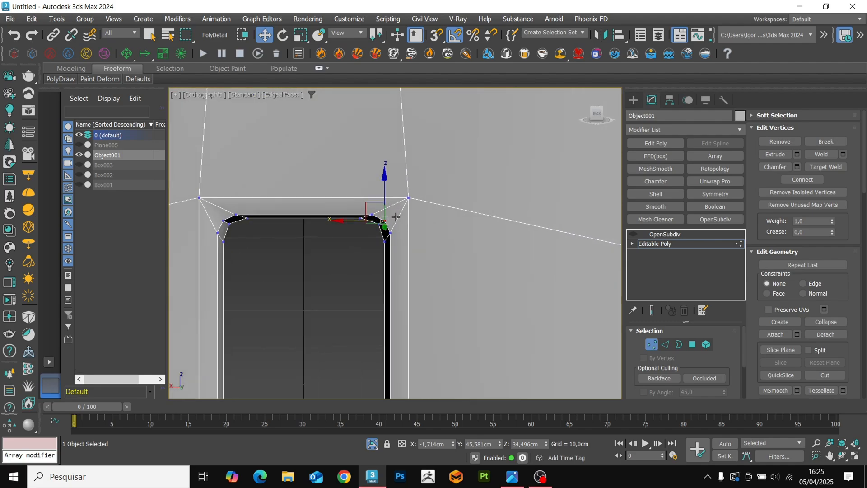
# Replace the diagonal edges at the slot's upper corner with one edge connecting the corner vertex to the middle chamfer vertex.
pyautogui.press('2')
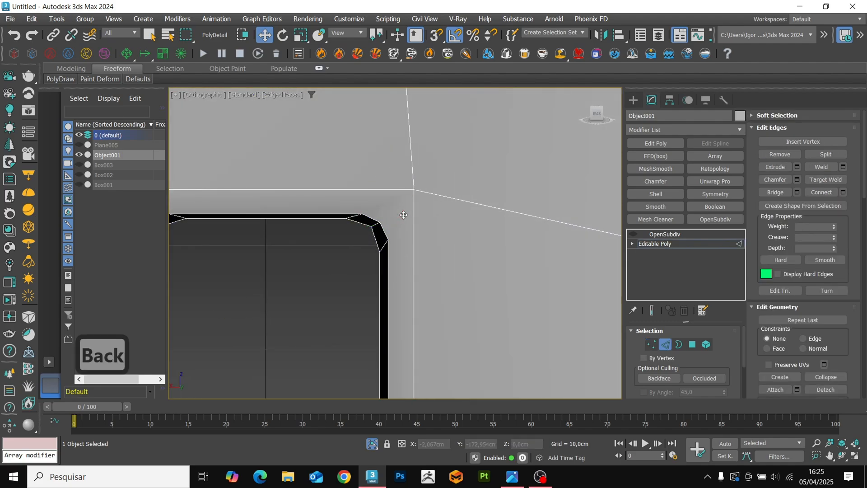
pyautogui.press('1')
pyautogui.scroll(-2, 397, 216)
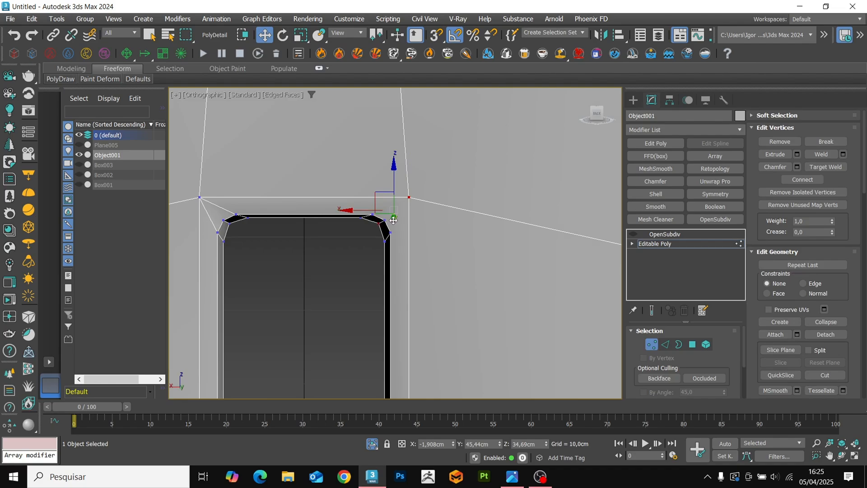
pyautogui.hotkey('ctrl', 'z')
pyautogui.hotkey('ctrl', 'shift', 'e')
# Cut new edges from the chamfer's two outer vertices to the slot's surrounding edges beside the corner.
pyautogui.hotkey('alt', 'c')
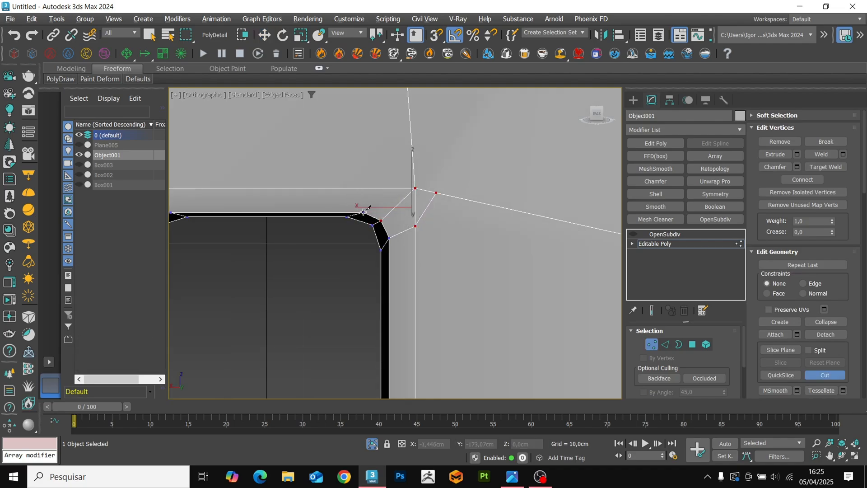
pyautogui.click(387, 188)
pyautogui.scroll(2, 410, 194)
# Try to target weld the new vertex on the slot's side edge to the one on the outgoing edge.
pyautogui.hotkey('ctrl', 'shift', 'w')
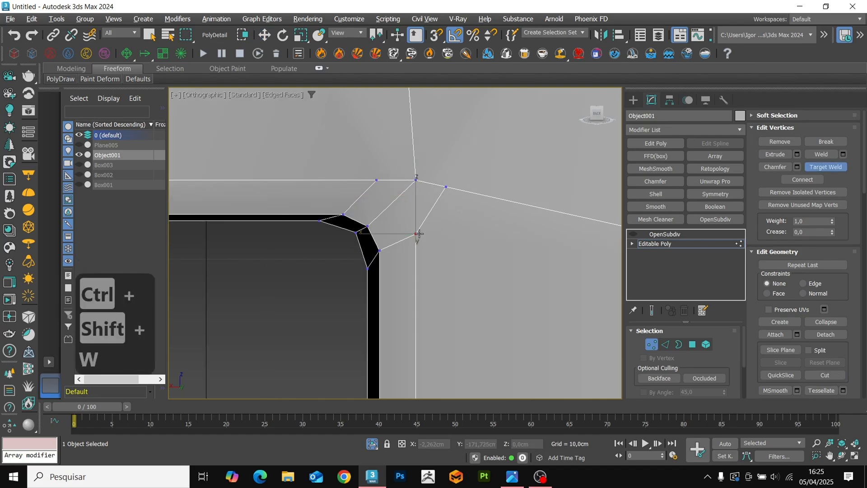
pyautogui.click(445, 186)
pyautogui.rightClick(437, 227)
pyautogui.hotkey('ctrl', 'z')
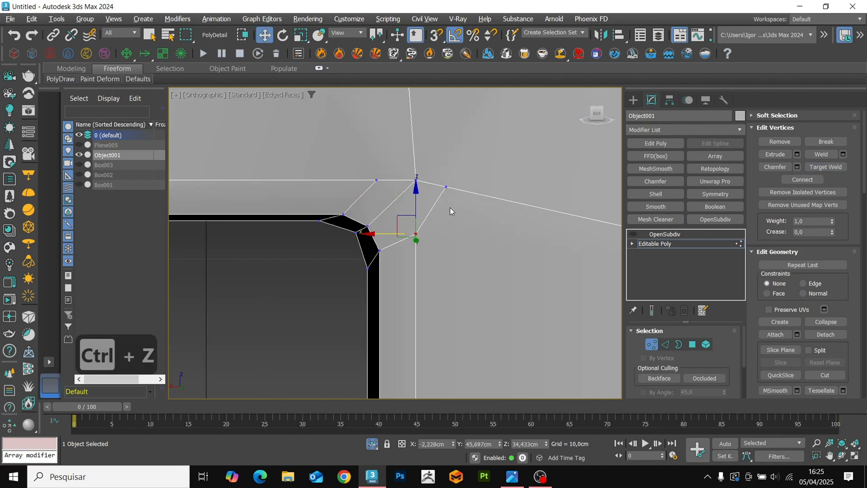
# Collapse the two new vertices beside the slot's upper corner into one.
pyautogui.keyDown('ctrl'); pyautogui.click(446, 186); pyautogui.keyUp('ctrl')
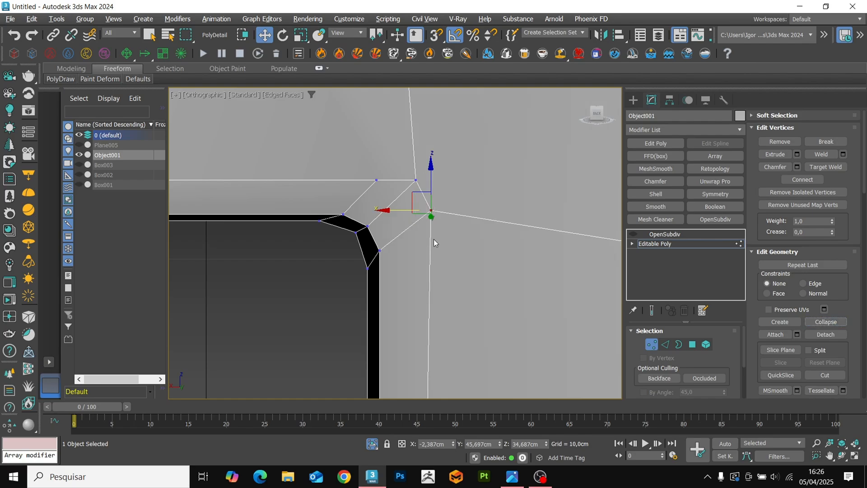
pyautogui.press('1')
pyautogui.press('F4')
pyautogui.press('F4')
pyautogui.scroll(-6, 436, 238)
pyautogui.moveTo(436, 238); pyautogui.dragTo(415, 232, button='middle')
pyautogui.press('F4')
pyautogui.press('F4')
pyautogui.scroll(-1, 415, 231)
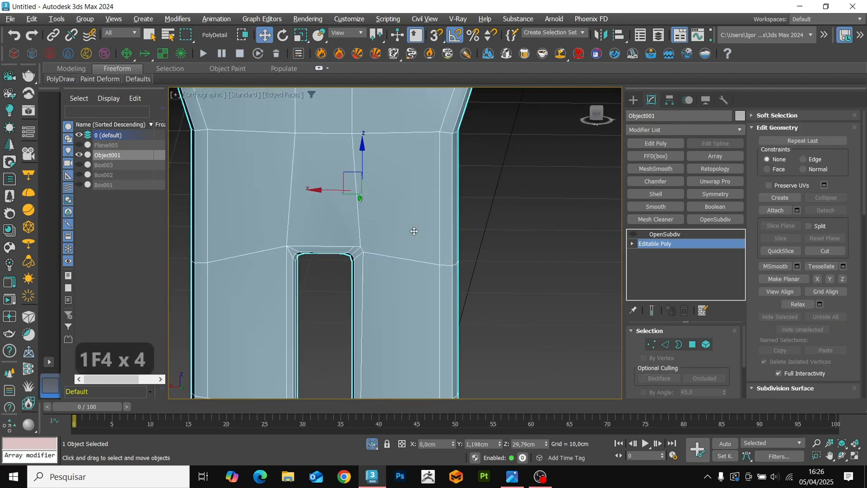
# Replace the vertical edge above the slot corner with one connecting the upper loop to the new vertex on the slot's top edge.
pyautogui.scroll(5, 343, 248)
pyautogui.press('2')
pyautogui.click(348, 238)
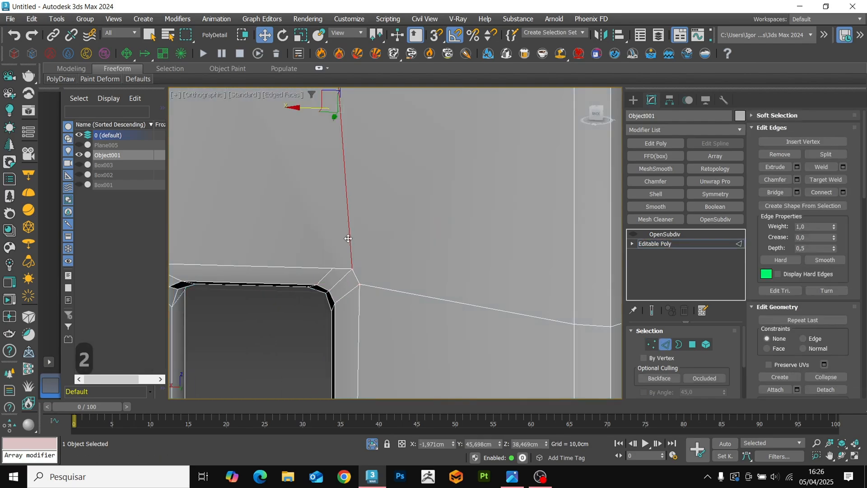
pyautogui.press('BackSpace')
pyautogui.press('1')
pyautogui.scroll(-2, 348, 239)
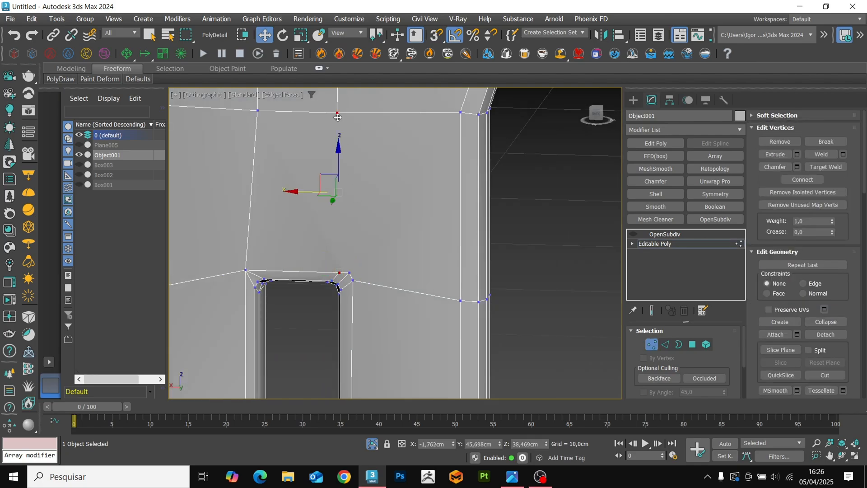
pyautogui.hotkey('ctrl', 'shift', 'e')
# Cut a diagonal edge from the slot's corner vertex to the upper vertex beside the side opening.
pyautogui.hotkey('alt', 'c')
pyautogui.click(350, 272)
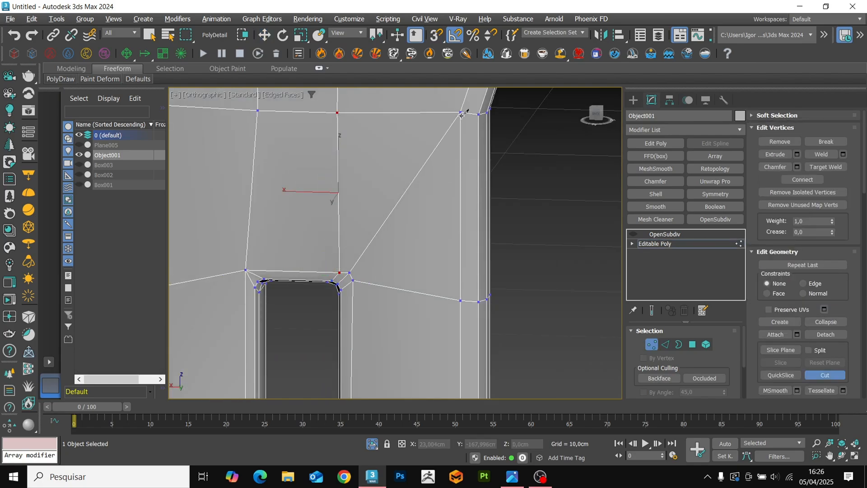
pyautogui.scroll(-2, 380, 273)
pyautogui.press('1')
pyautogui.scroll(6, 454, 250)
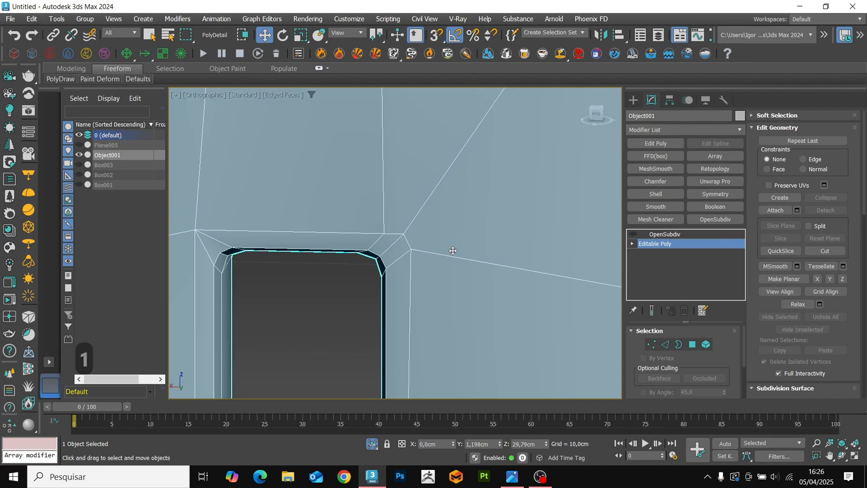
# Examine the reworked slot corner with OpenSubdiv enabled, with and without edges shown.
pyautogui.click(633, 234)
pyautogui.click(664, 234)
pyautogui.scroll(-5, 424, 253)
pyautogui.press('F4')
pyautogui.press('F4')
pyautogui.press('F4')
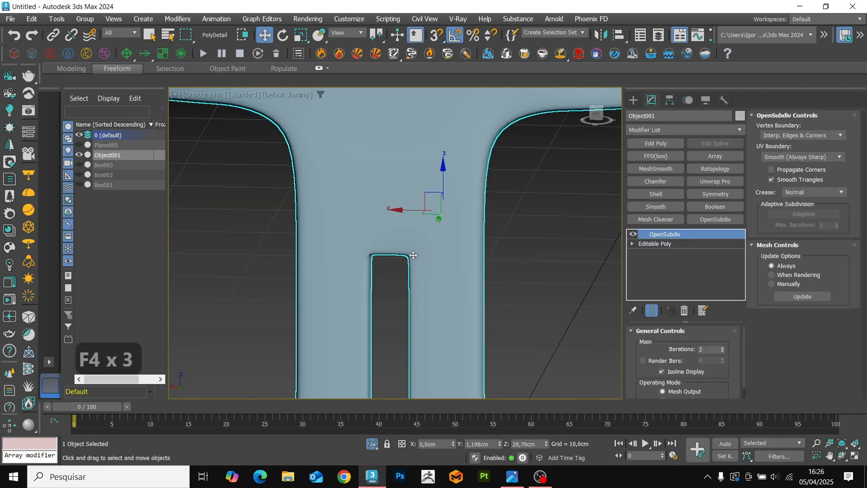
pyautogui.press('F4')
pyautogui.press('F4')
# Hide the OpenSubdiv result and connect the corner vertex to the middle chamfer vertex on the slot's opposite face.
pyautogui.click(633, 234)
pyautogui.click(655, 244)
pyautogui.press('1')
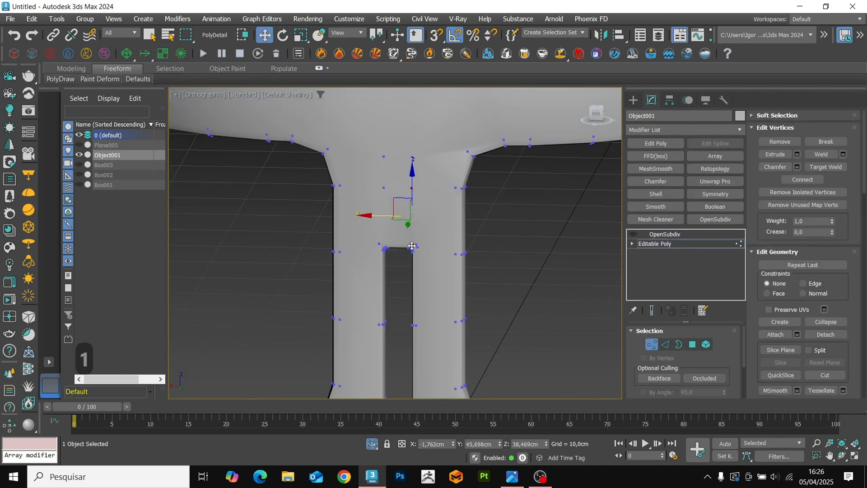
pyautogui.press('F4')
pyautogui.moveTo(412, 246)
pyautogui.keyDown('alt'); pyautogui.mouseDown(button='middle')
pyautogui.moveTo(533, 274)
pyautogui.moveTo(559, 259)
pyautogui.moveTo(393, 246)
pyautogui.moveTo(399, 240)
pyautogui.mouseUp(button='middle'); pyautogui.keyUp('alt')
pyautogui.press('2')
pyautogui.press('1')
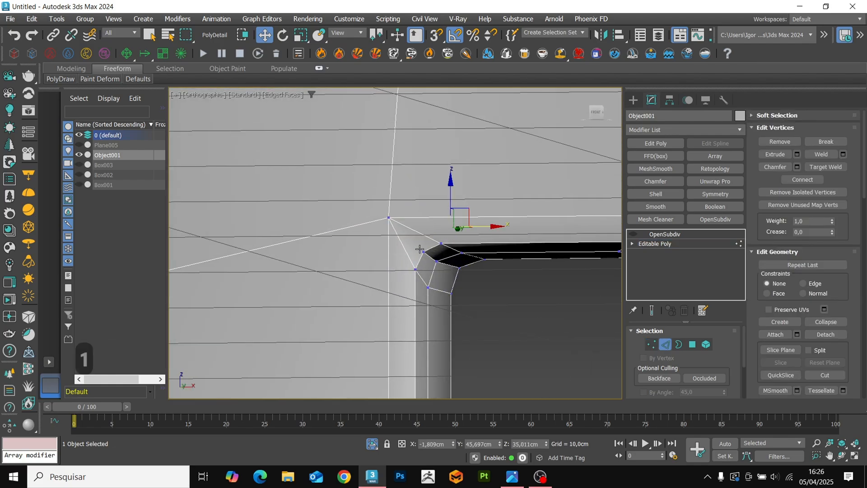
pyautogui.hotkey('ctrl', 'shift', 'e')
# Remove the two outer diagonal edges at this slot corner, keeping the middle one.
pyautogui.click(415, 227)
pyautogui.keyDown('ctrl'); pyautogui.click(401, 243); pyautogui.keyUp('ctrl')
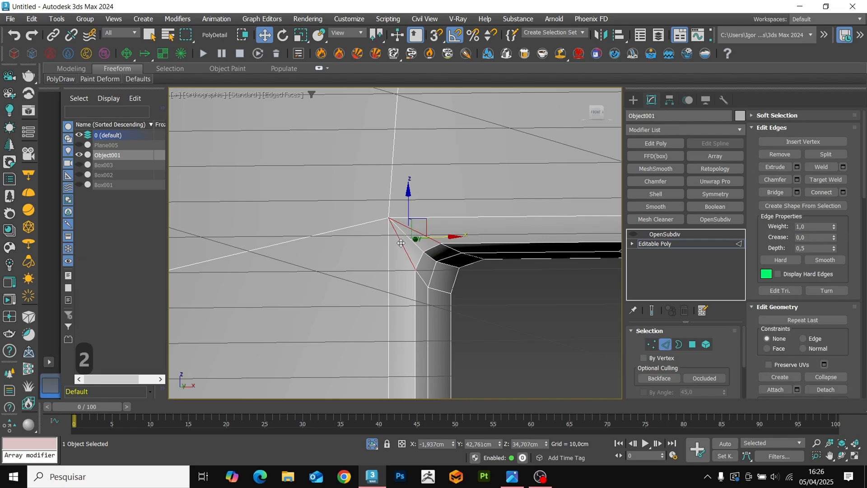
pyautogui.press('1')
# Cut from the upper chamfer vertex through the slot's top edge to the vertex on the loop above.
pyautogui.hotkey('alt', 'c')
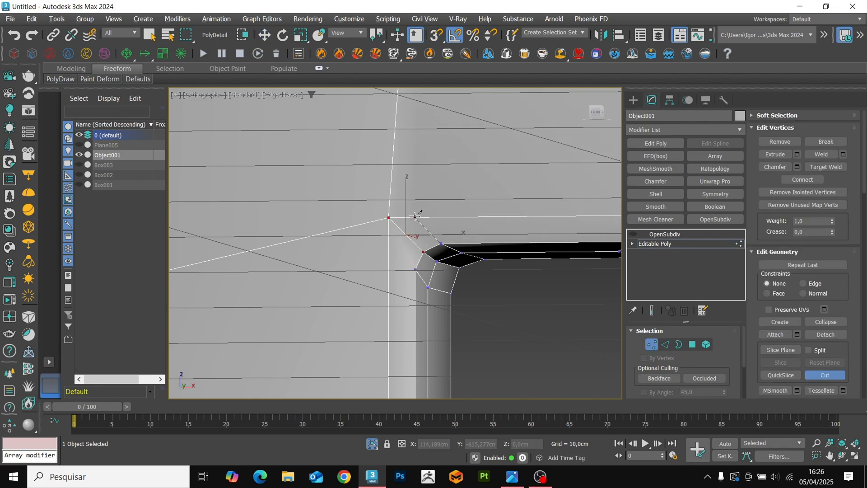
pyautogui.scroll(-2, 404, 206)
pyautogui.moveTo(407, 147); pyautogui.dragTo(409, 224, button='middle')
pyautogui.scroll(-2, 408, 139)
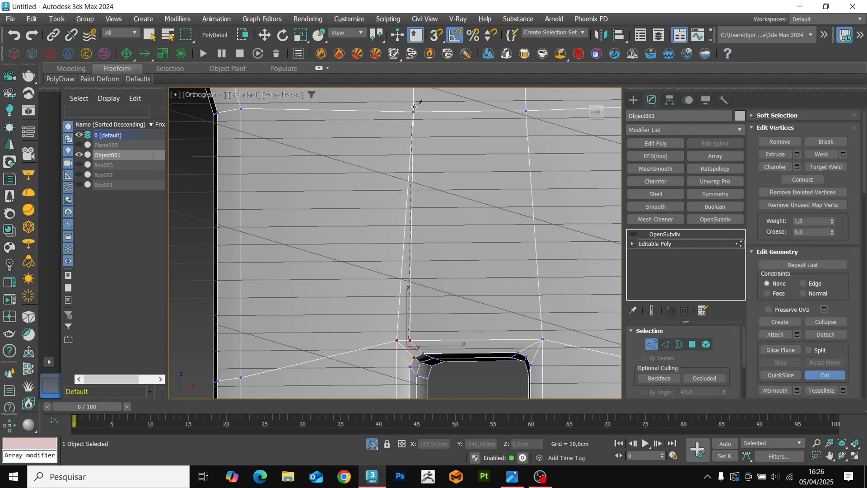
pyautogui.click(414, 108)
pyautogui.rightClick(414, 108)
pyautogui.rightClick(414, 108)
# Remove the old vertical edge running up from the slot's corner vertex.
pyautogui.moveTo(412, 296); pyautogui.dragTo(411, 293, button='middle')
pyautogui.scroll(2, 410, 292)
pyautogui.press('2')
pyautogui.press('BackSpace')
pyautogui.press('1')
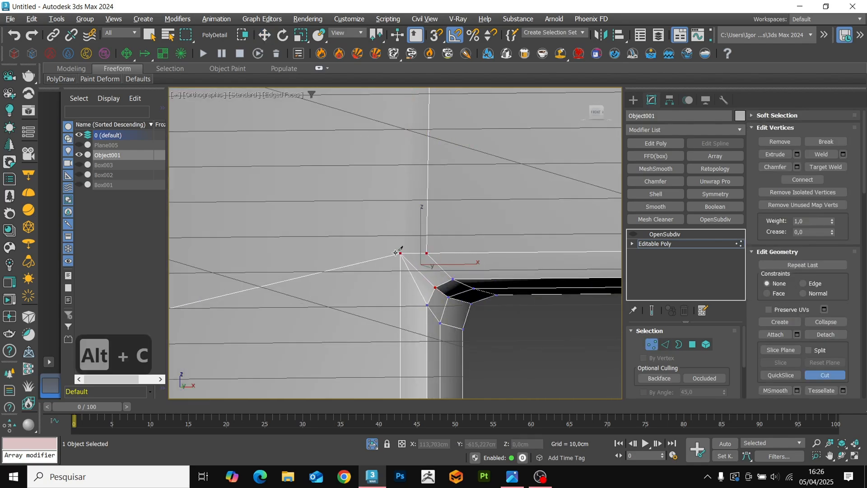
# Reroute the slot corner through a vertex lower on the side edge and remove the leftover corner edge.
pyautogui.rightClick(396, 252)
pyautogui.click(400, 253)
pyautogui.press('2')
pyautogui.click(421, 286)
pyautogui.press('BackSpace')
pyautogui.press('1')
# Cut from the middle chamfer vertex across the new corner diagonal to the upper vertex beside the side opening.
pyautogui.hotkey('alt', 'c')
pyautogui.click(462, 298)
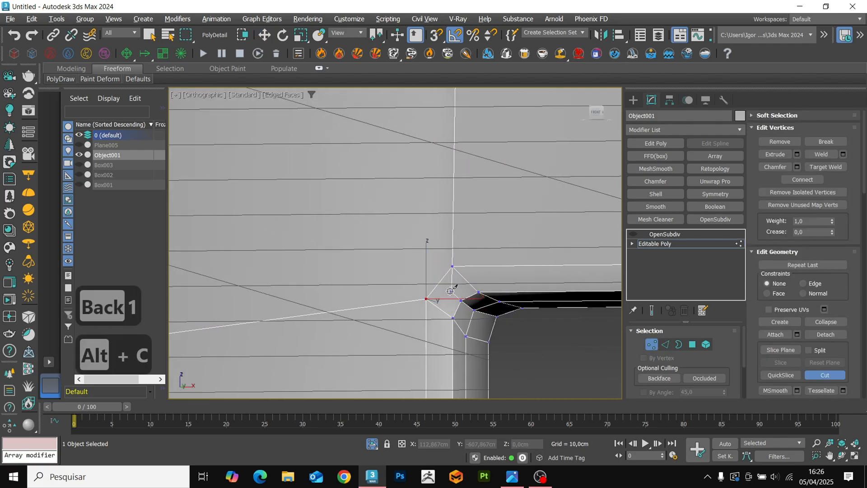
pyautogui.click(440, 281)
pyautogui.scroll(-4, 440, 281)
pyautogui.click(325, 115)
pyautogui.press('1')
# Turn OpenSubdiv back on and view the slot from the rear.
pyautogui.click(633, 234)
pyautogui.click(665, 234)
pyautogui.press('F4')
pyautogui.press('F4')
pyautogui.scroll(-6, 410, 267)
pyautogui.keyDown('alt'); pyautogui.moveTo(488, 271); pyautogui.dragTo(382, 246, button='middle'); pyautogui.keyUp('alt')
# Add a planar Symmetry modifier on the X axis with Flip to mirror the corrected slot corner.
pyautogui.press('F4')
pyautogui.press('F4')
pyautogui.press('F4')
pyautogui.scroll(4, 397, 249)
pyautogui.press('F4')
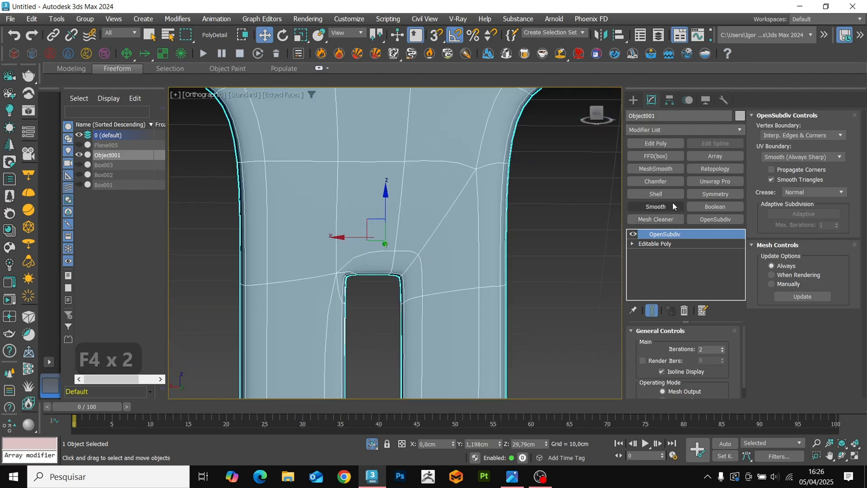
pyautogui.click(692, 196)
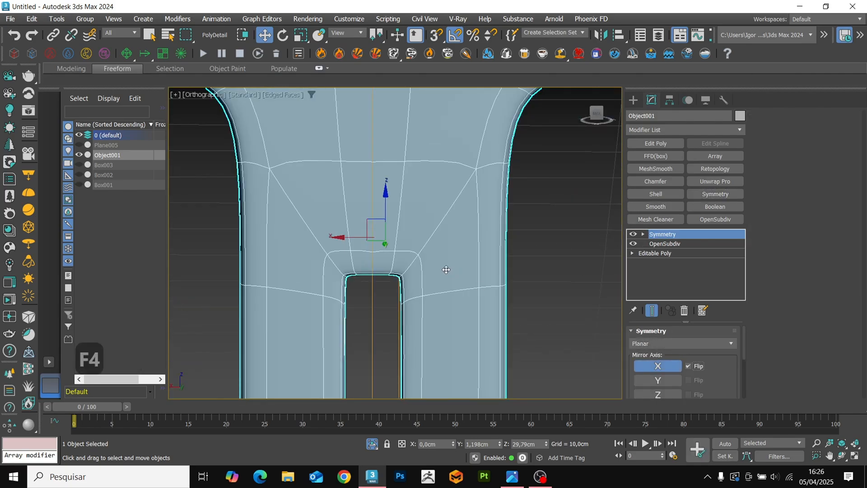
# Leave isolation and draw a cylinder foot about 0.97 cm in radius and 1.08 cm high under the front end of one frame arm.
pyautogui.scroll(-6, 446, 269)
pyautogui.press('F4')
pyautogui.click(500, 279)
pyautogui.keyDown('alt'); pyautogui.moveTo(446, 270); pyautogui.dragTo(494, 285, button='middle'); pyautogui.keyUp('alt')
pyautogui.hotkey('alt', 'q')
pyautogui.press('t')
pyautogui.scroll(8, 467, 327)
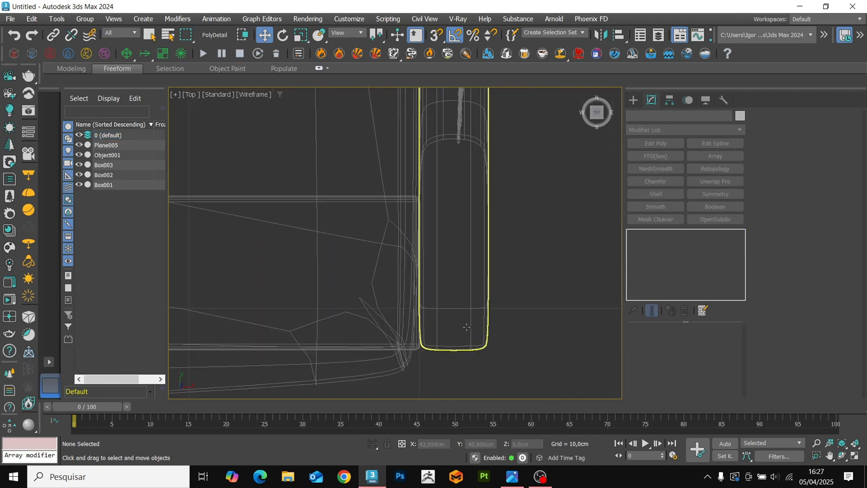
pyautogui.click(633, 100)
pyautogui.click(666, 173)
pyautogui.click(655, 199)
pyautogui.moveTo(455, 304); pyautogui.dragTo(466, 309)
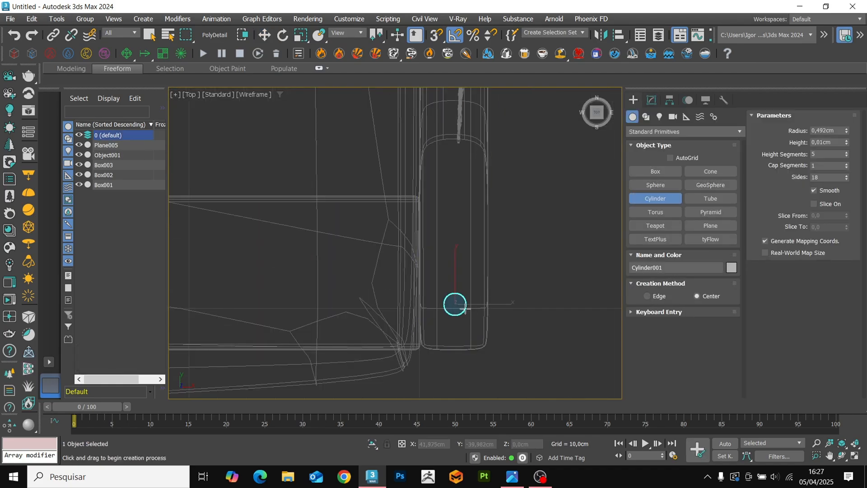
pyautogui.press('w')
# Raise the cylinder foot against the frame's underside and nudge it sideways to centre it beneath the arm.
pyautogui.scroll(-2, 446, 315)
pyautogui.press('F3')
pyautogui.moveTo(470, 302)
pyautogui.keyDown('alt'); pyautogui.mouseDown(button='middle')
pyautogui.moveTo(446, 315)
pyautogui.moveTo(448, 305)
pyautogui.mouseUp(button='middle'); pyautogui.keyUp('alt')
pyautogui.scroll(4, 448, 306)
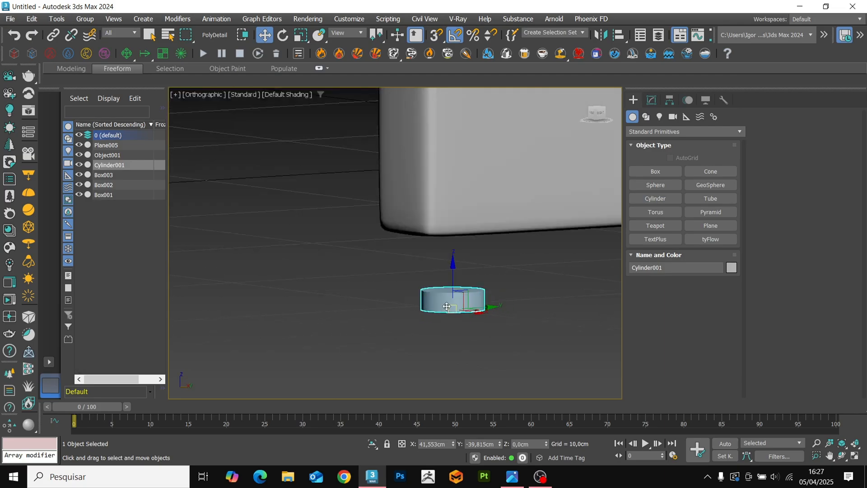
pyautogui.click(652, 100)
pyautogui.moveTo(453, 265); pyautogui.dragTo(454, 212)
pyautogui.scroll(-3, 456, 233)
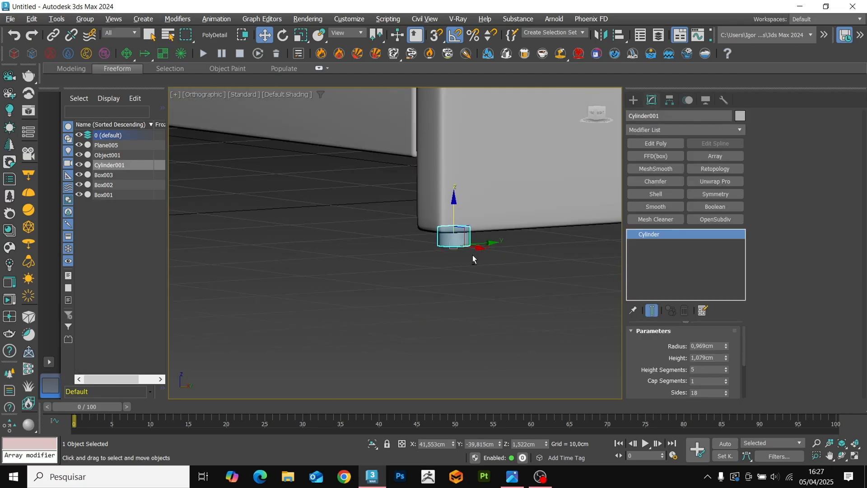
pyautogui.keyDown('alt'); pyautogui.moveTo(473, 254); pyautogui.dragTo(513, 196, button='middle'); pyautogui.keyUp('alt')
pyautogui.scroll(3, 468, 227)
pyautogui.press('F4')
pyautogui.scroll(-3, 479, 251)
pyautogui.press('F4')
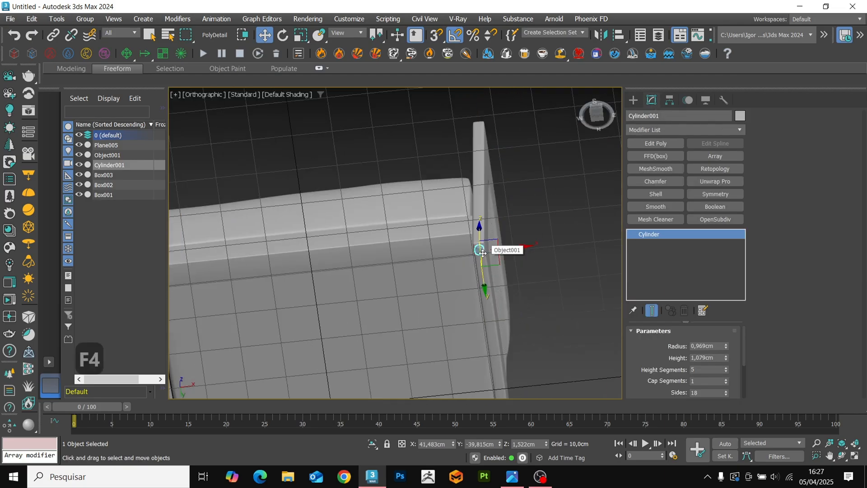
# Mirror the foot to the opposite arm with a planar Symmetry modifier on the X axis.
pyautogui.click(715, 193)
pyautogui.moveTo(453, 444); pyautogui.dragTo(453, 420)
pyautogui.press('t')
pyautogui.press('z')
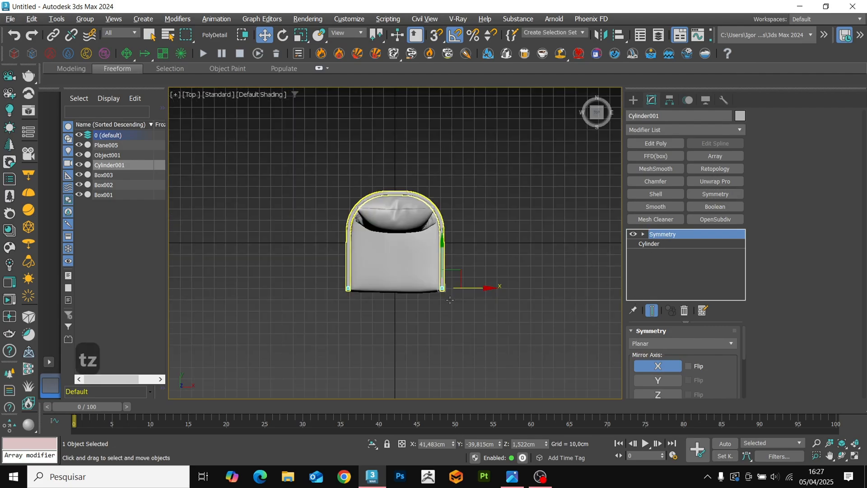
# Copy the feet to the rear of the frame and shift them inward with an Edit Poly below Symmetry to follow the curve.
pyautogui.press('F3')
pyautogui.click(649, 244)
pyautogui.click(656, 143)
pyautogui.press('4')
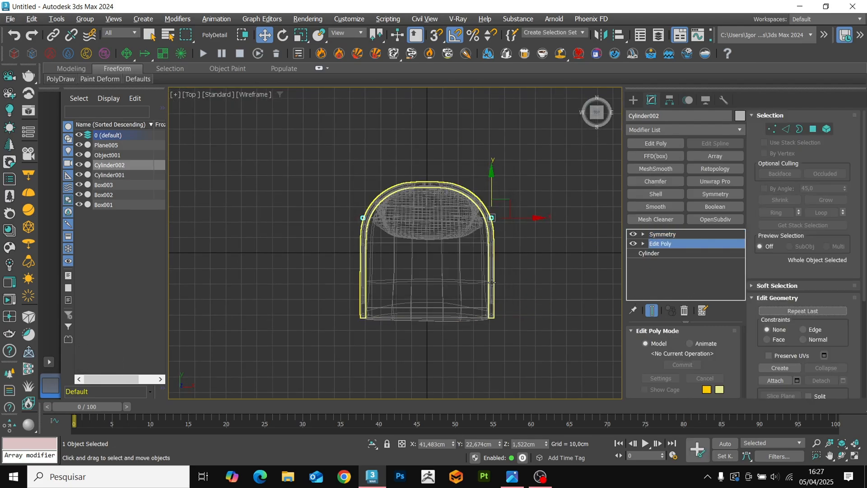
pyautogui.scroll(5, 527, 227)
pyautogui.moveTo(510, 227); pyautogui.dragTo(510, 228)
pyautogui.scroll(-5, 514, 237)
pyautogui.click(660, 243)
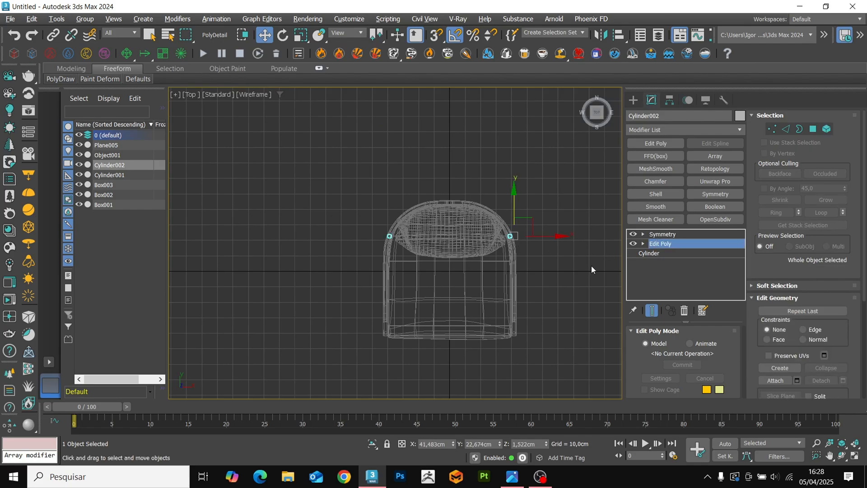
# Inspect the front foot and the whole armchair in shaded perspective, with and without edged faces.
pyautogui.click(588, 270)
pyautogui.press('p')
pyautogui.press('z')
pyautogui.press('F3')
pyautogui.keyDown('alt'); pyautogui.moveTo(535, 308); pyautogui.dragTo(519, 307, button='middle'); pyautogui.keyUp('alt')
pyautogui.scroll(5, 497, 309)
pyautogui.click(481, 313)
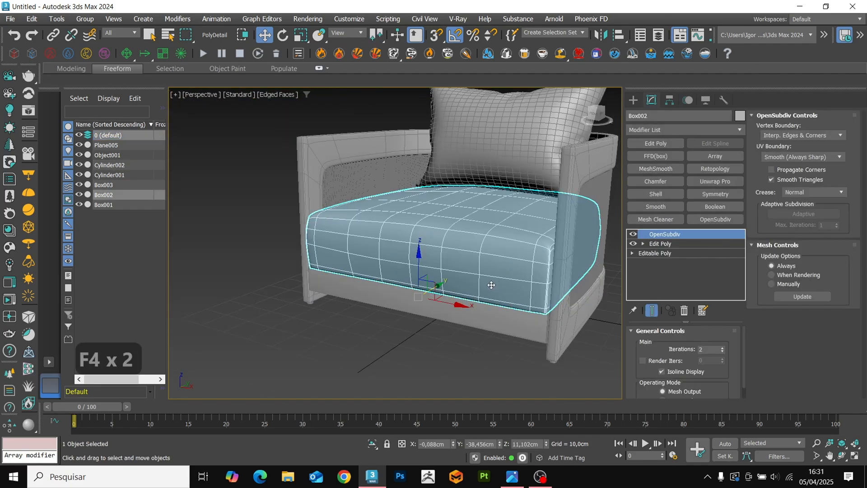
pyautogui.keyDown('alt'); pyautogui.moveTo(491, 285); pyautogui.dragTo(441, 271, button='middle'); pyautogui.keyUp('alt')
pyautogui.press('F4')
pyautogui.press('F4')
pyautogui.scroll(-3, 461, 282)
pyautogui.press('F4')
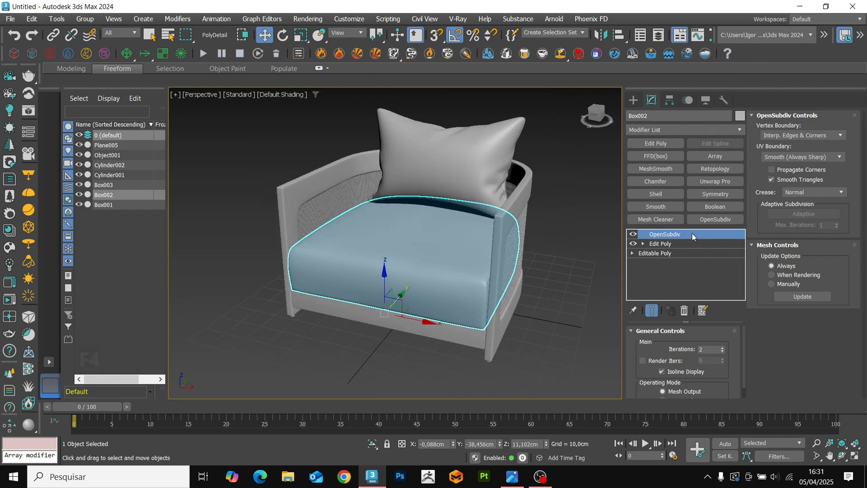
# Delete OpenSubdiv from the seat cushion and convert the cushion to Editable Poly.
pyautogui.rightClick(665, 233)
pyautogui.click(701, 250)
pyautogui.rightClick(427, 259)
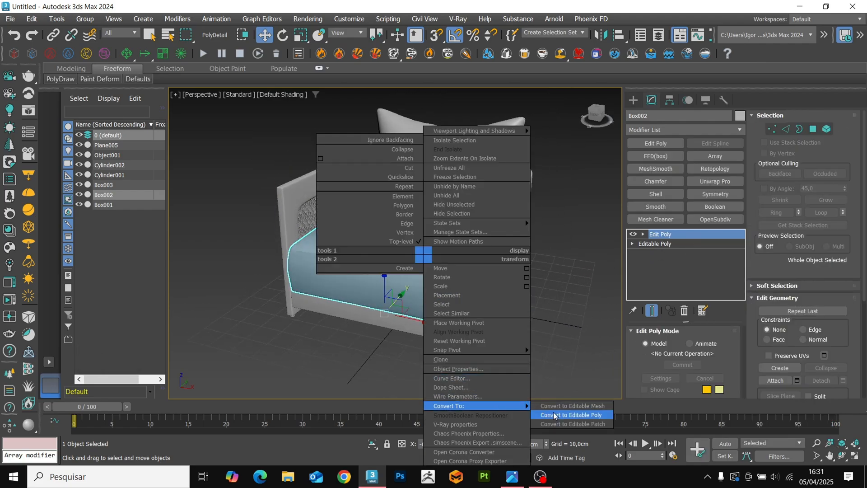
pyautogui.click(555, 415)
pyautogui.press('F4')
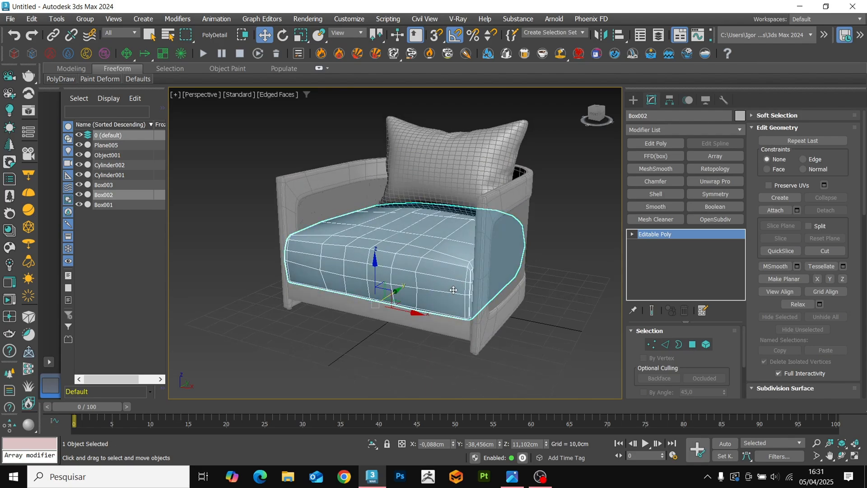
# Isolate the seat cushion and detach all its bottom polygons as a separate object.
pyautogui.press('4')
pyautogui.hotkey('alt', 'q')
pyautogui.click(395, 178)
pyautogui.press('F4')
pyautogui.press('F4')
pyautogui.keyDown('shift'); pyautogui.click(530, 249); pyautogui.keyUp('shift')
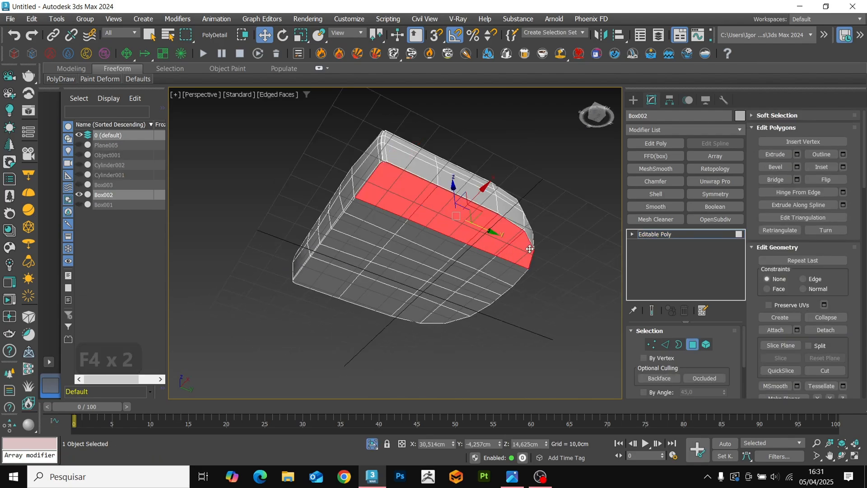
pyautogui.keyDown('shift'); pyautogui.click(381, 210); pyautogui.keyUp('shift')
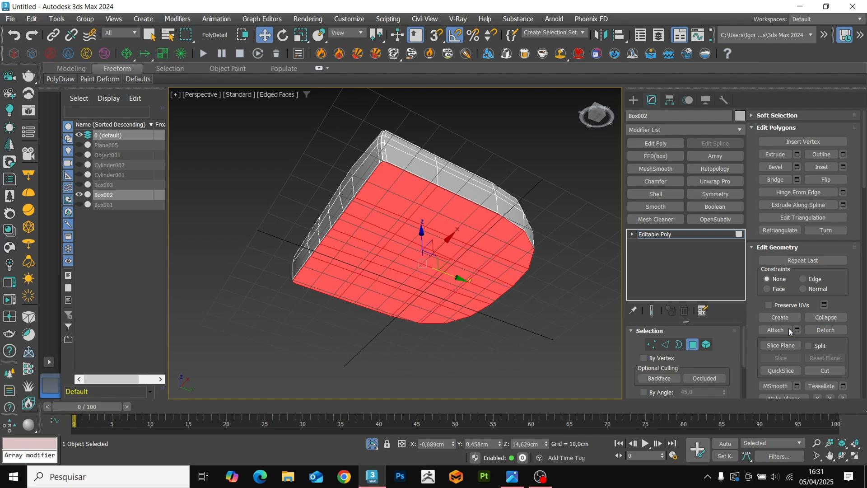
pyautogui.click(825, 330)
pyautogui.click(466, 254)
# Reapply OpenSubdiv to the seat cushion and isolate the detached bottom panel.
pyautogui.click(646, 234)
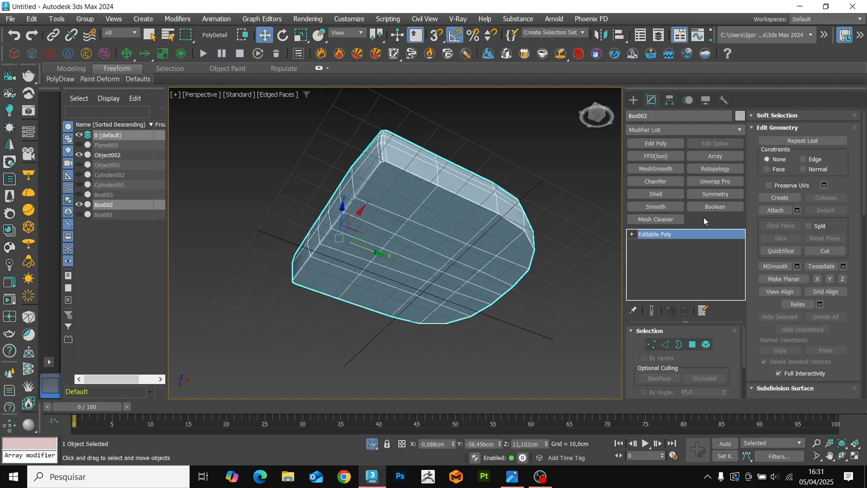
pyautogui.click(704, 218)
pyautogui.click(481, 226)
pyautogui.hotkey('alt', 'q')
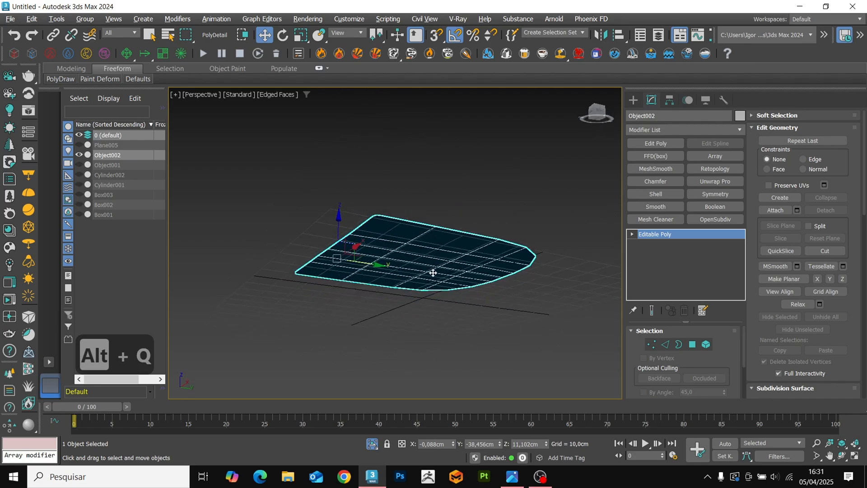
# Collapse the clustered vertices at both front corners of the detached panel.
pyautogui.press('1')
pyautogui.scroll(5, 384, 164)
pyautogui.scroll(2, 383, 168)
pyautogui.click(373, 152)
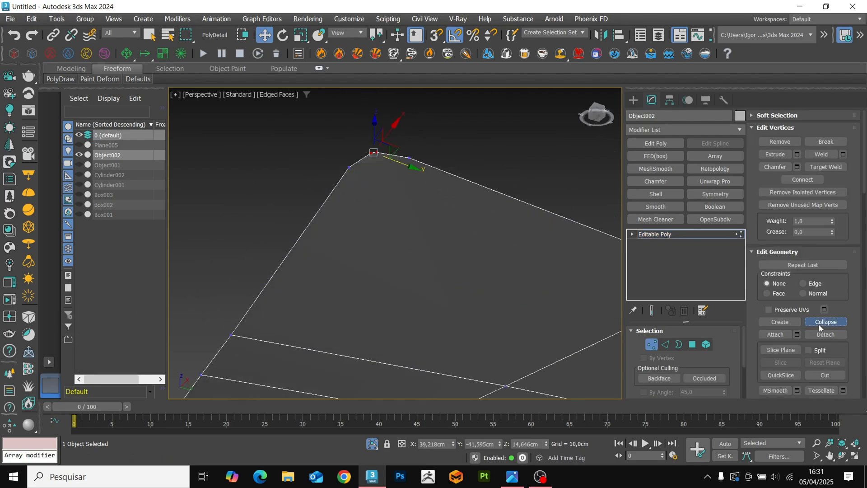
pyautogui.scroll(-4, 392, 269)
pyautogui.scroll(5, 302, 334)
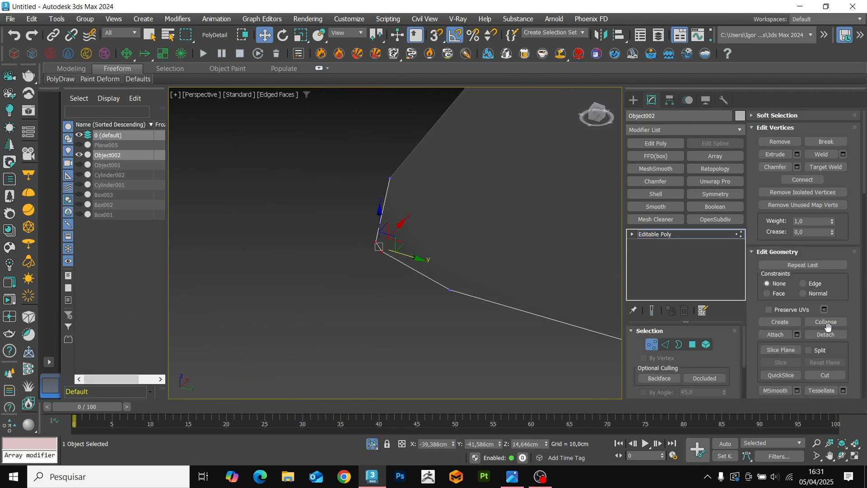
pyautogui.scroll(-5, 451, 277)
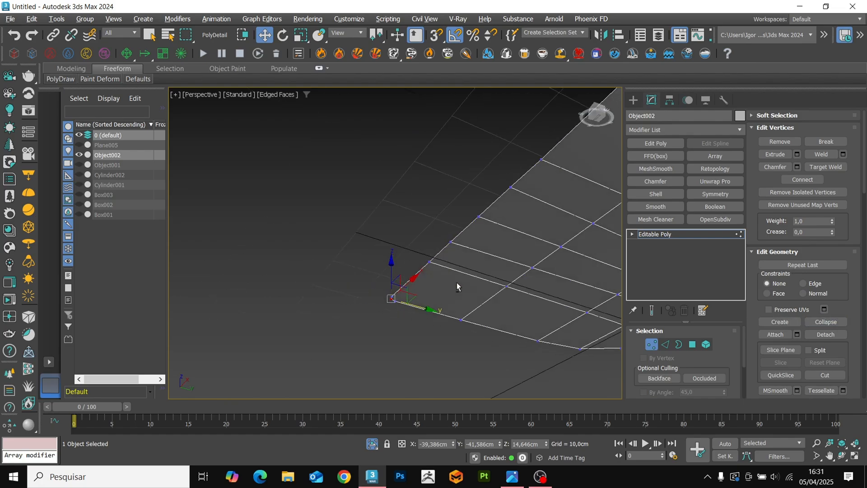
# Add support edges just inside the panel's front and side borders and connect the vertices at the first front corner.
pyautogui.moveTo(457, 287); pyautogui.dragTo(345, 349, button='middle')
pyautogui.hotkey('alt', 'c')
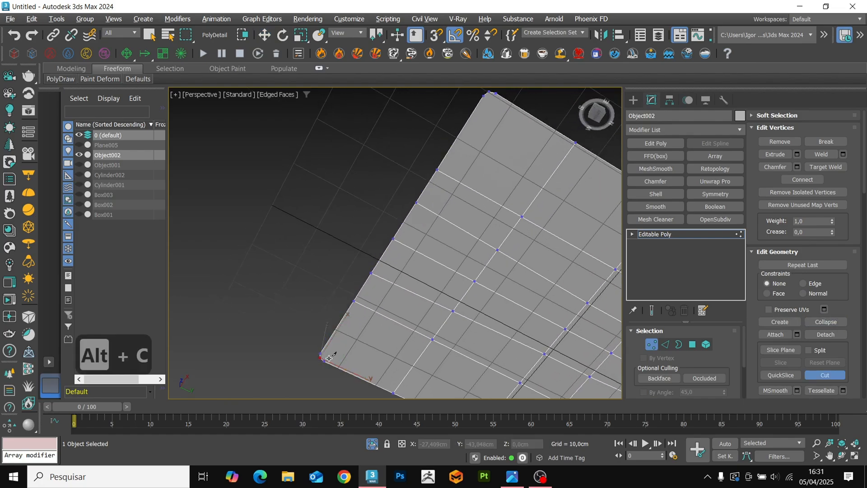
pyautogui.hotkey('alt', '1')
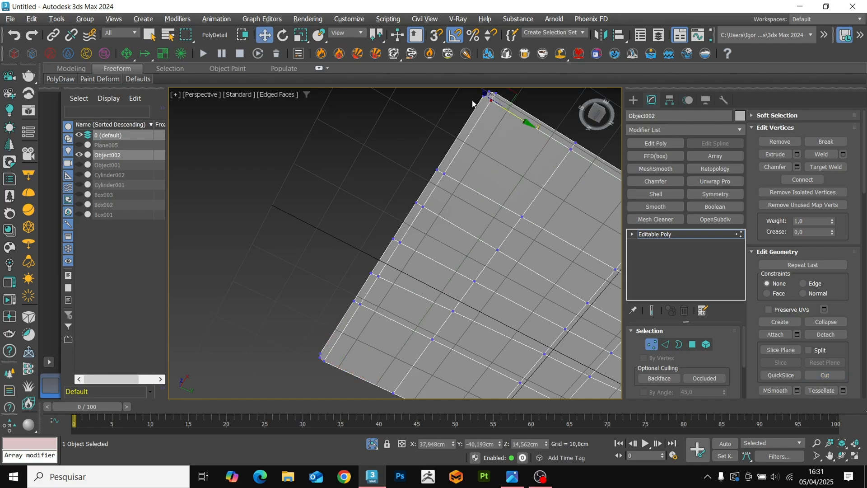
pyautogui.hotkey('ctrl', 'shift', 'e')
pyautogui.hotkey('alt', '1')
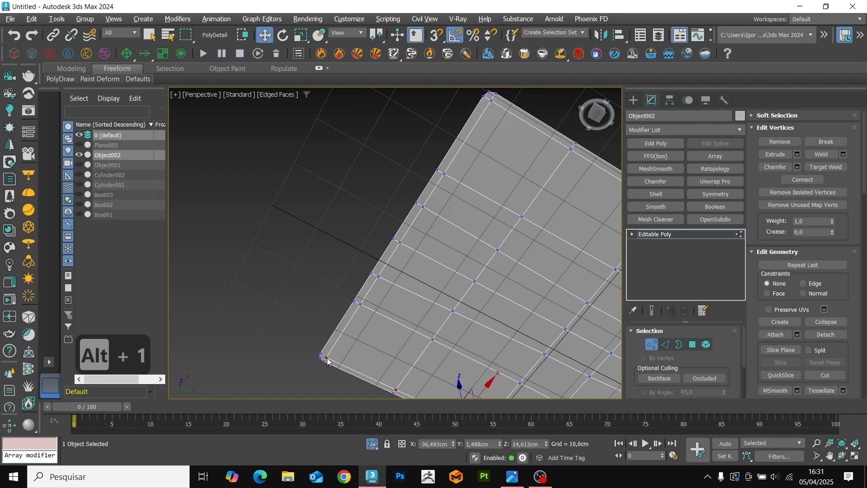
# Connect the outer and inset vertices diagonally at the other front corner and leave vertex editing.
pyautogui.scroll(5, 327, 358)
pyautogui.click(332, 346)
pyautogui.keyDown('ctrl'); pyautogui.click(308, 329); pyautogui.keyUp('ctrl')
pyautogui.hotkey('ctrl', 'shift', 'e')
pyautogui.press('1')
pyautogui.scroll(-8, 495, 273)
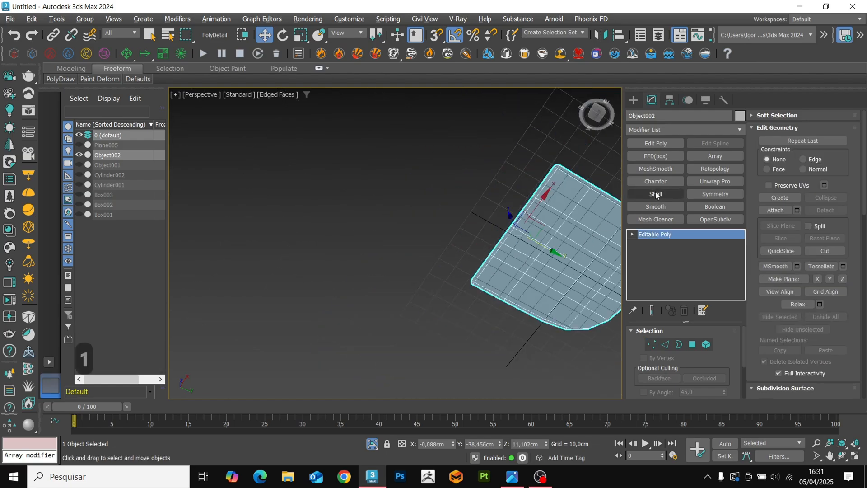
# Apply a Shell modifier to the panel with 0 cm inner and about 2.57 cm outer amount, with the other armchair parts shown.
pyautogui.click(656, 194)
pyautogui.hotkey('alt', 'q')
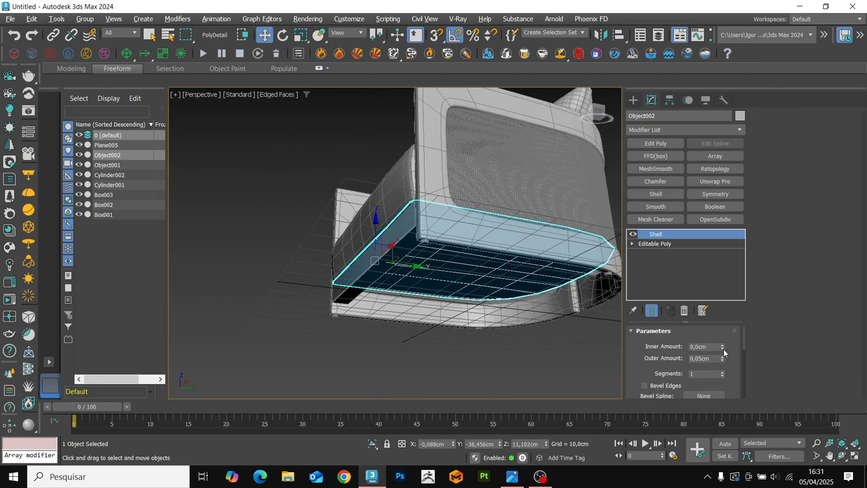
pyautogui.rightClick(723, 355)
pyautogui.rightClick(723, 346)
pyautogui.moveTo(723, 358); pyautogui.dragTo(708, 239)
pyautogui.keyDown('alt'); pyautogui.moveTo(440, 210); pyautogui.dragTo(488, 242, button='middle'); pyautogui.keyUp('alt')
pyautogui.moveTo(549, 277)
pyautogui.keyDown('alt'); pyautogui.mouseDown(button='middle')
pyautogui.moveTo(507, 254)
pyautogui.moveTo(534, 273)
pyautogui.moveTo(447, 273)
pyautogui.mouseUp(button='middle'); pyautogui.keyUp('alt')
# Collapse the shelled panel to Editable Poly and move its front vertices back about 6.6 cm along Y.
pyautogui.press('l')
pyautogui.press('z')
pyautogui.press('F3')
pyautogui.press('F3')
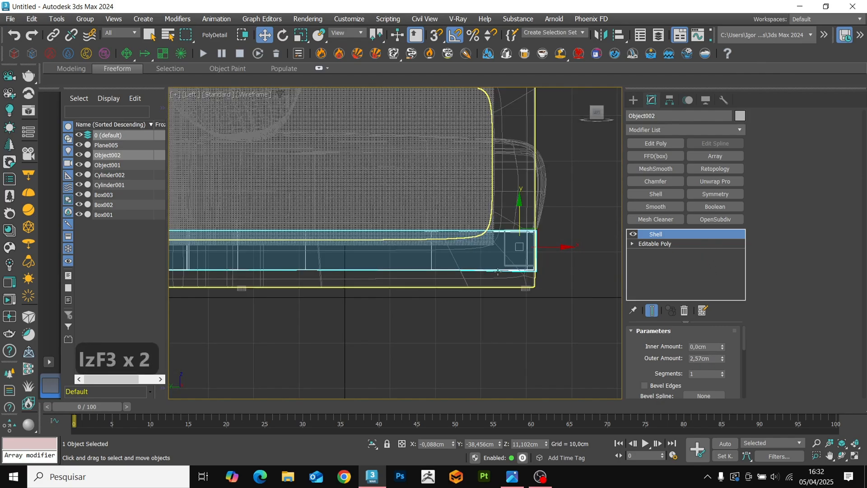
pyautogui.hotkey('ctrl', 't')
pyautogui.press('1')
pyautogui.press('F3')
pyautogui.press('F3')
pyautogui.moveTo(565, 294); pyautogui.dragTo(508, 218)
pyautogui.press('F3')
pyautogui.keyDown('alt'); pyautogui.moveTo(520, 277); pyautogui.dragTo(531, 252, button='middle'); pyautogui.keyUp('alt')
pyautogui.press('F4')
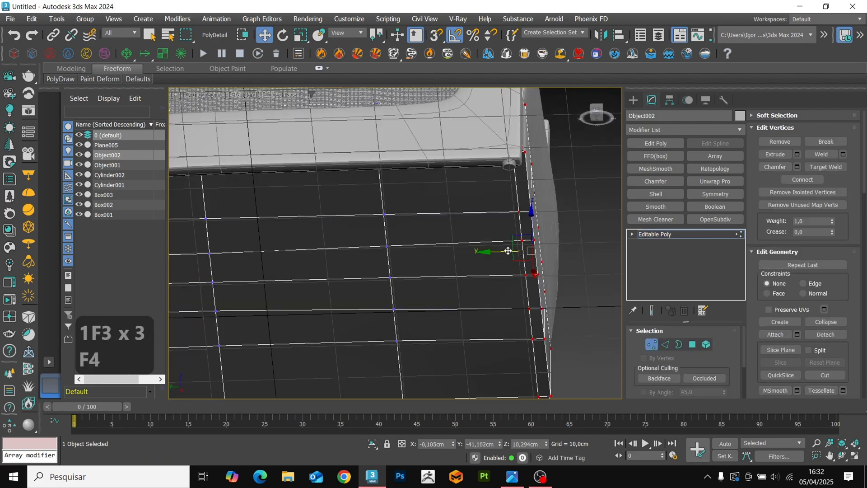
pyautogui.moveTo(508, 250); pyautogui.dragTo(454, 252)
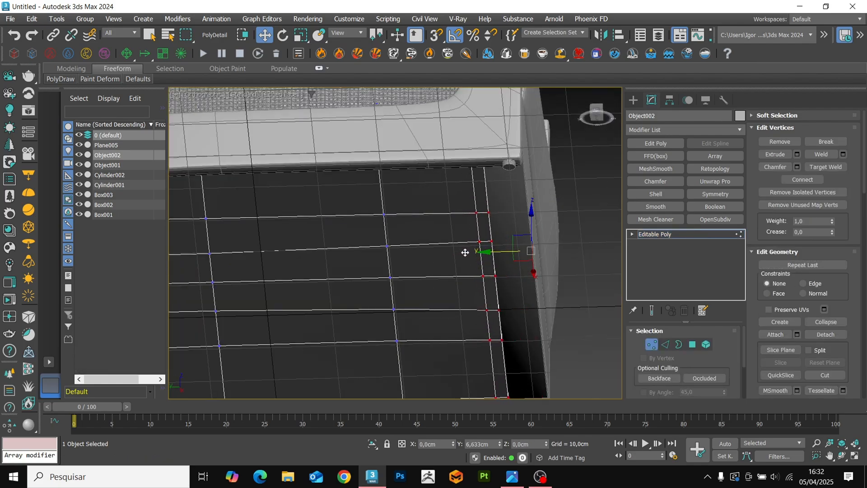
# Isolate the base panel and connect the vertical edge ring around its sides with 2 segments and a pinch of 65.
pyautogui.press('1')
pyautogui.hotkey('alt', 'q')
pyautogui.scroll(4, 493, 199)
pyautogui.press('2')
pyautogui.keyDown('alt'); pyautogui.moveTo(467, 226); pyautogui.dragTo(479, 272, button='middle'); pyautogui.keyUp('alt')
pyautogui.click(483, 204)
pyautogui.hotkey('ctrl', 'r')
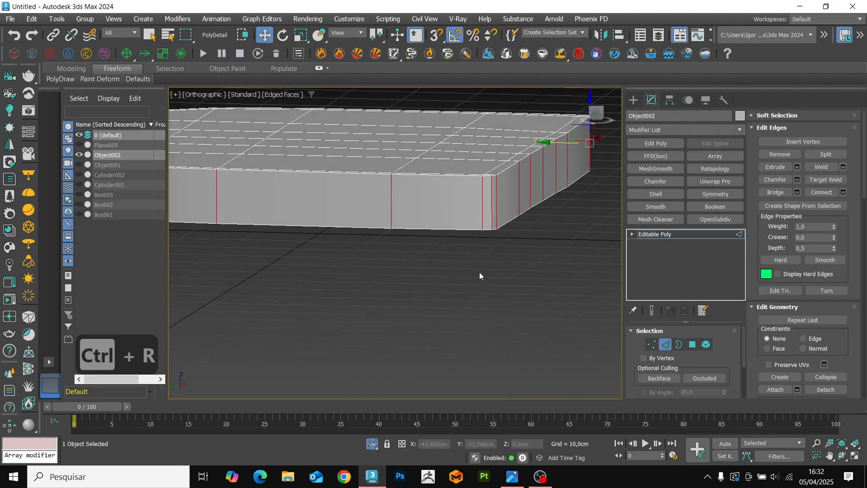
pyautogui.hotkey('ctrl', 'c')
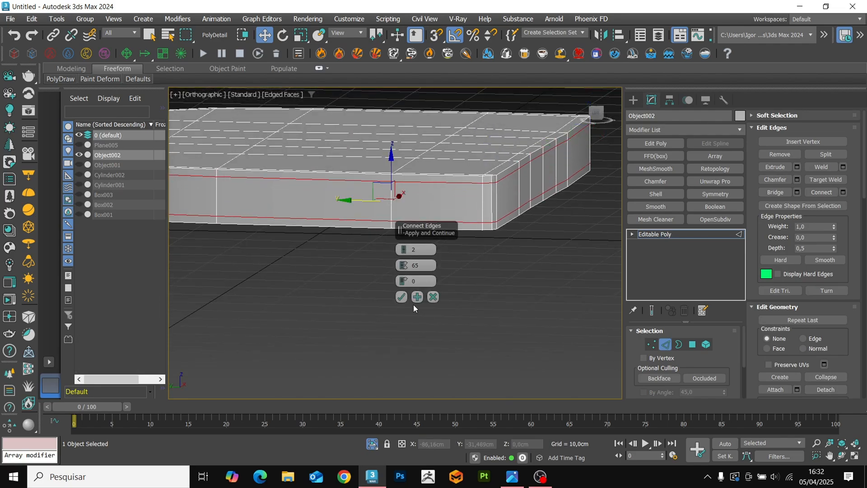
pyautogui.click(401, 297)
# Apply OpenSubdiv to the thickened base panel and leave isolation.
pyautogui.press('2')
pyautogui.click(713, 220)
pyautogui.press('F4')
pyautogui.hotkey('alt', 'q')
pyautogui.click(504, 292)
pyautogui.keyDown('alt'); pyautogui.moveTo(504, 291); pyautogui.dragTo(411, 334, button='middle'); pyautogui.keyUp('alt')
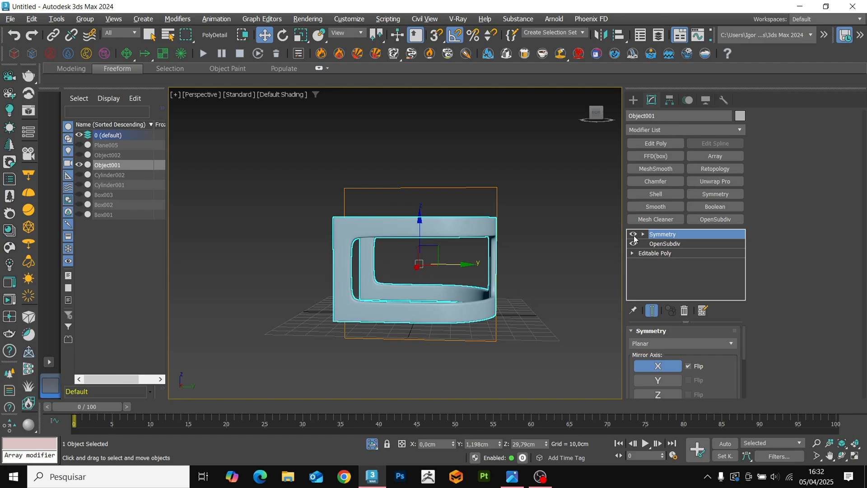
# On the frame's base mesh, connect the vertical edges above and below the middle of the near front upright with 2 segments.
pyautogui.press('F4')
pyautogui.click(646, 253)
pyautogui.press('2')
pyautogui.press('F4')
pyautogui.press('F4')
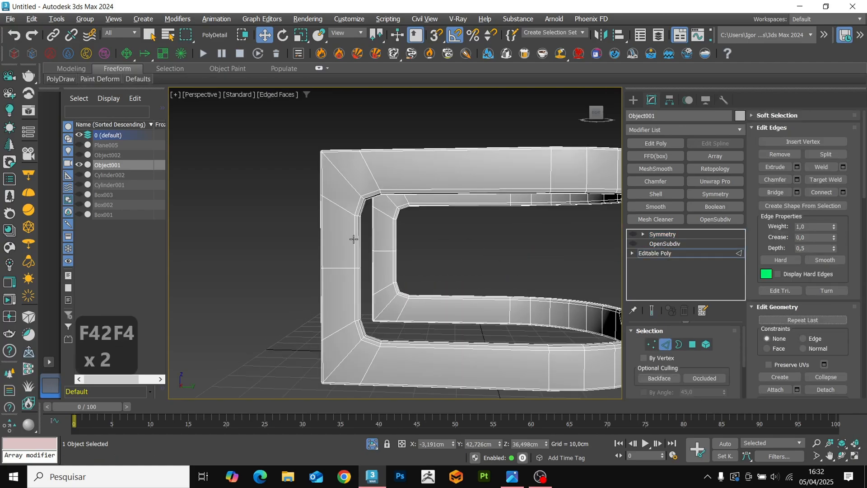
pyautogui.hotkey('alt', '1')
pyautogui.click(355, 235)
pyautogui.hotkey('ctrl', 'r')
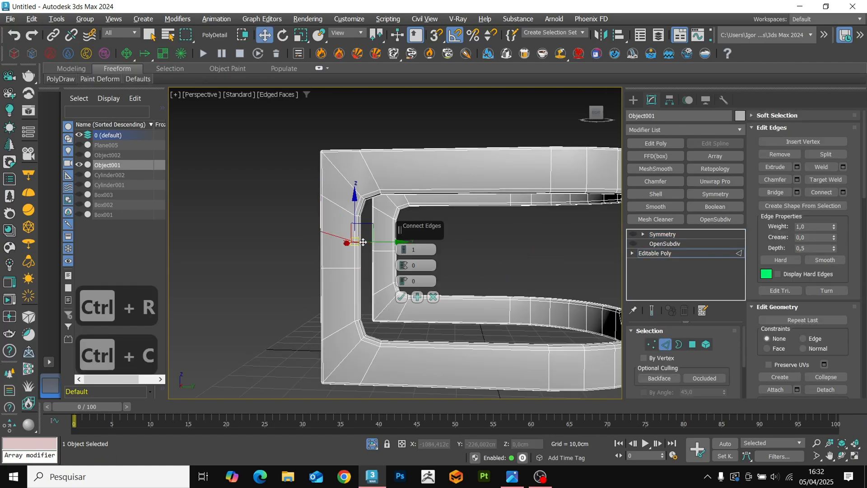
pyautogui.click(358, 297)
pyautogui.hotkey('ctrl', 'r')
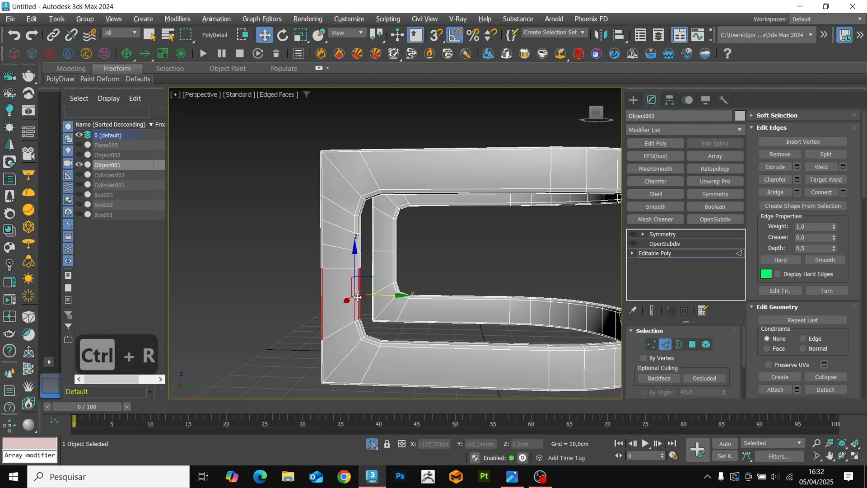
pyautogui.click(401, 297)
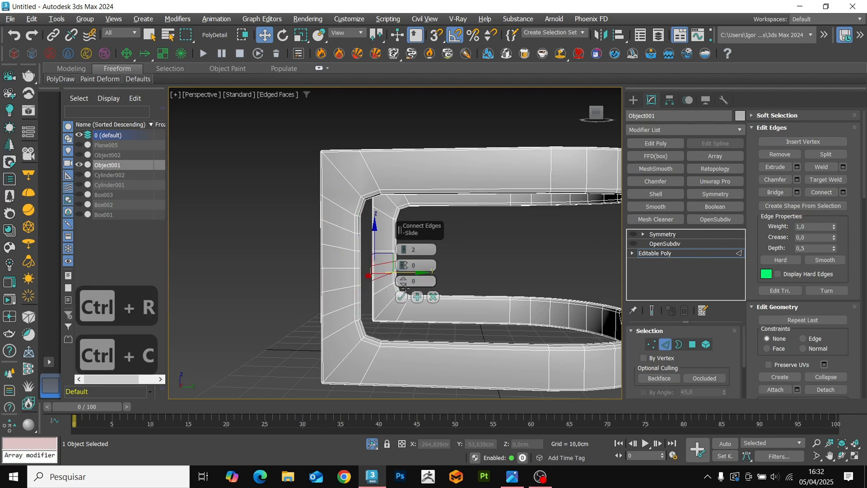
# Connect the vertical edges of the far front upright with 2 segments on both halves.
pyautogui.click(401, 297)
pyautogui.hotkey('ctrl', 'c')
pyautogui.click(402, 296)
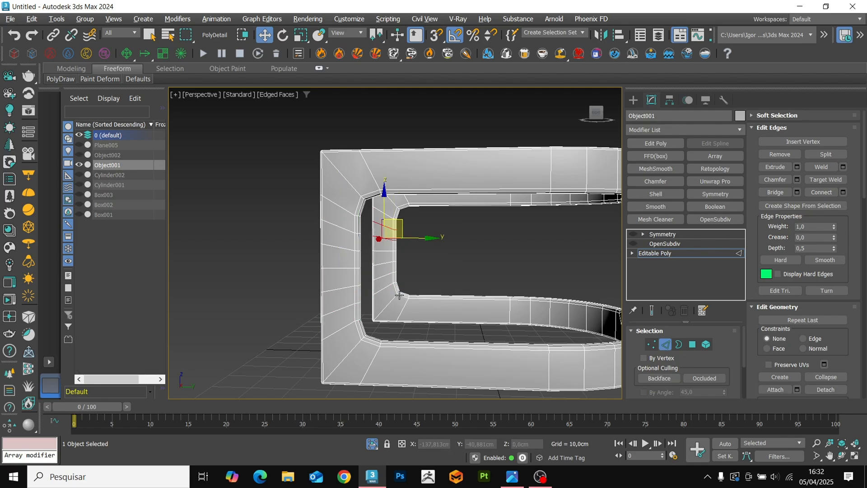
# Connect the lengthwise edges along the straight section of the frame's upper side rails with 2 segments.
pyautogui.press('2')
pyautogui.press('F4')
pyautogui.press('F4')
pyautogui.press('2')
pyautogui.click(417, 192)
pyautogui.hotkey('ctrl', 'r')
pyautogui.hotkey('ctrl', 'c')
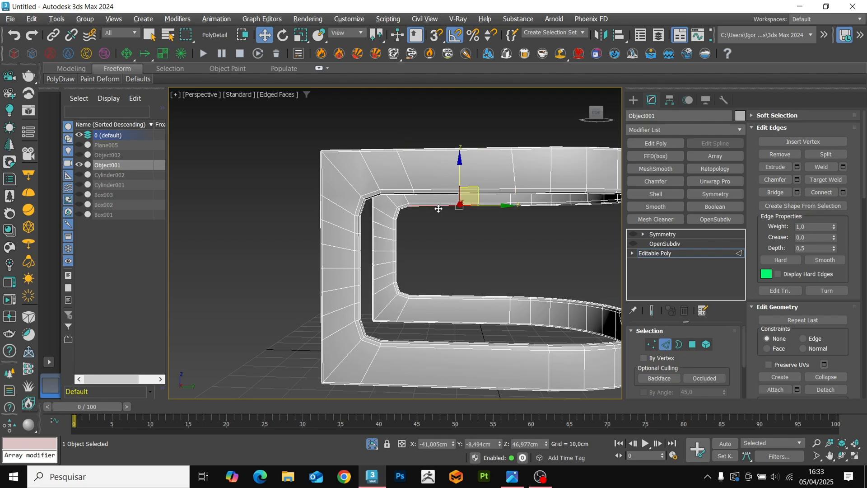
pyautogui.hotkey('ctrl', 'r')
pyautogui.hotkey('ctrl', 'c')
pyautogui.click(402, 296)
# Connect the lengthwise edges of the far and near lower side rails with 2 segments and a pinch of 46.
pyautogui.click(446, 306)
pyautogui.hotkey('ctrl', 'r')
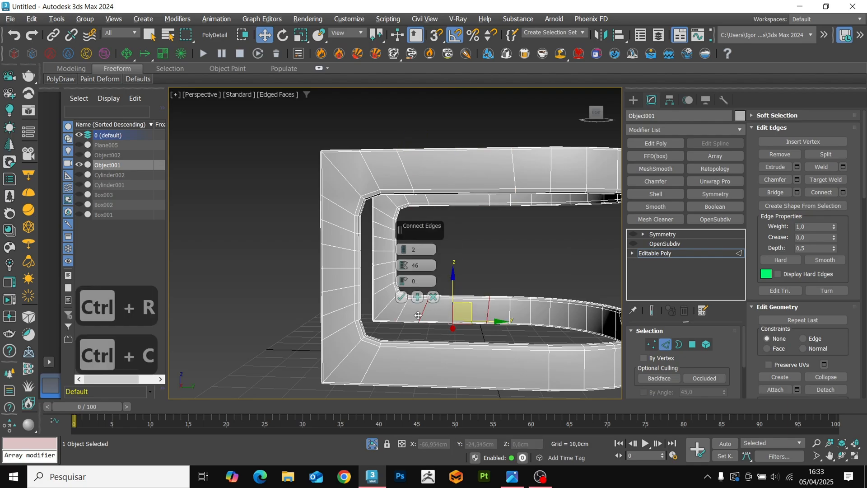
pyautogui.hotkey('ctrl', 'z')
pyautogui.click(437, 351)
pyautogui.hotkey('ctrl', 'r')
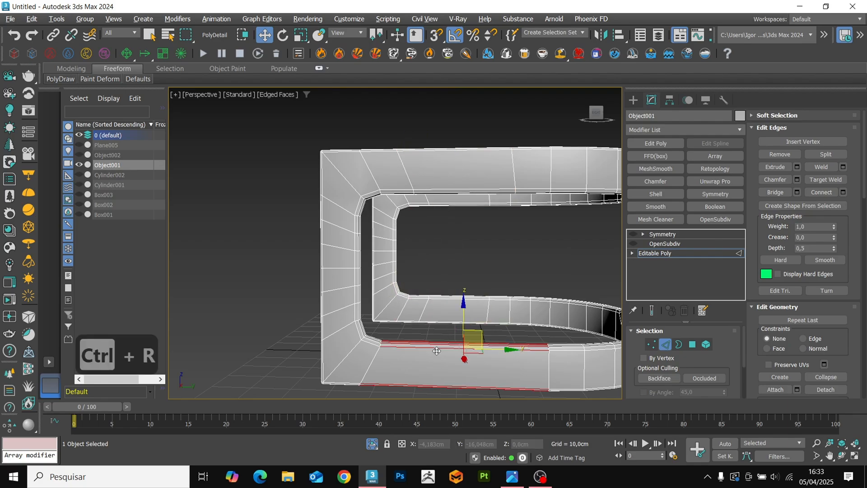
pyautogui.hotkey('ctrl', 'c')
pyautogui.click(401, 296)
# Re-enable OpenSubdiv and Symmetry on the frame, turn off edged faces and deselect the frame.
pyautogui.press('2')
pyautogui.keyDown('alt'); pyautogui.moveTo(601, 271); pyautogui.dragTo(542, 253, button='middle'); pyautogui.keyUp('alt')
pyautogui.press('2')
pyautogui.press('2')
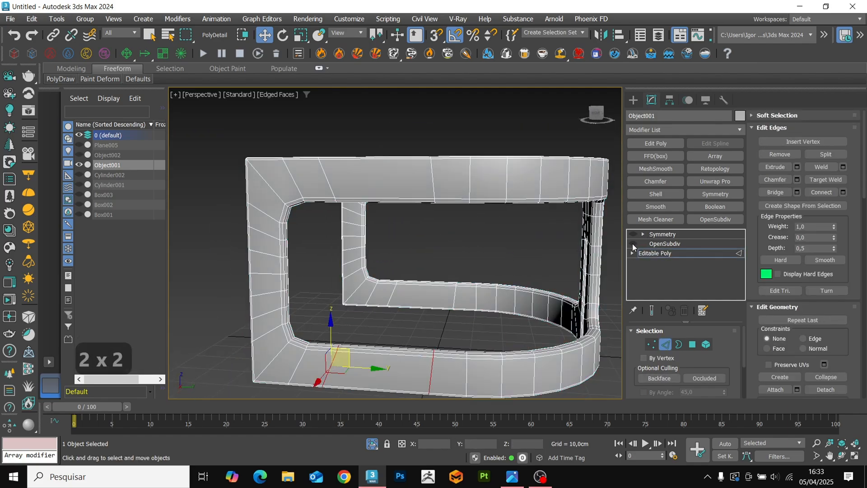
pyautogui.click(633, 243)
pyautogui.click(633, 234)
pyautogui.click(660, 234)
pyautogui.press('F4')
pyautogui.scroll(-3, 451, 254)
pyautogui.click(409, 233)
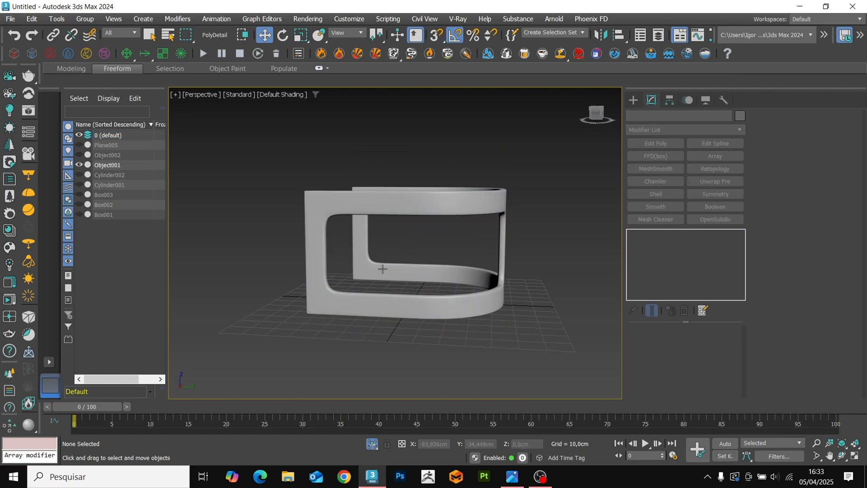
# Leave isolation to show the whole armchair, enter Expert Mode and examine the frame's corners and woven side panel up close.
pyautogui.hotkey('alt', 'q')
pyautogui.hotkey('ctrl', 'alt', 'x')
pyautogui.keyDown('alt'); pyautogui.moveTo(370, 360); pyautogui.dragTo(454, 345, button='middle'); pyautogui.keyUp('alt')
pyautogui.scroll(-3, 504, 341)
pyautogui.scroll(5, 358, 296)
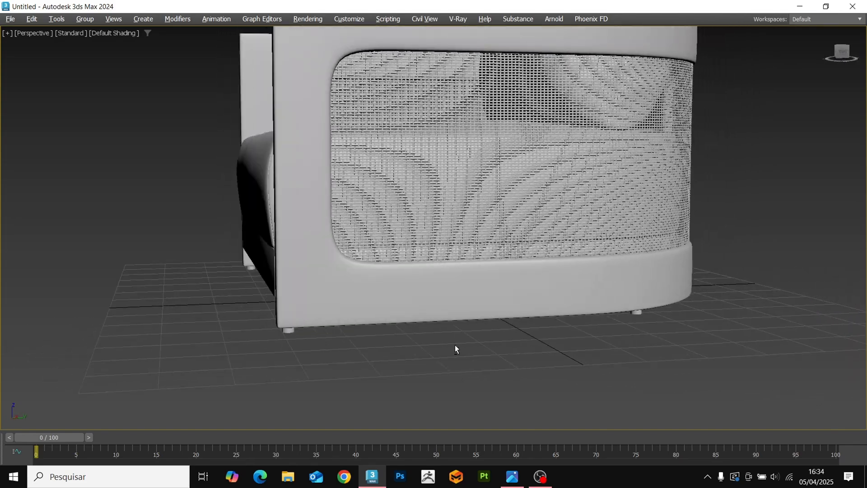
pyautogui.scroll(10, 378, 285)
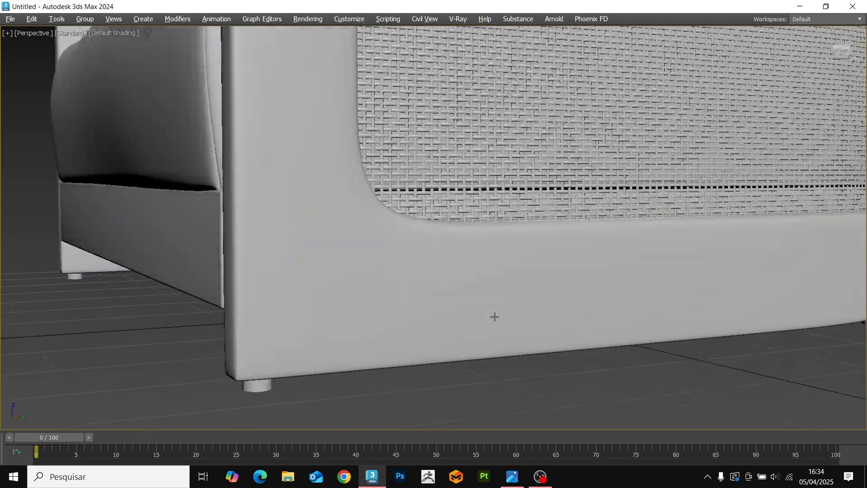
pyautogui.keyDown('alt'); pyautogui.moveTo(494, 317); pyautogui.dragTo(444, 346, button='middle'); pyautogui.keyUp('alt')
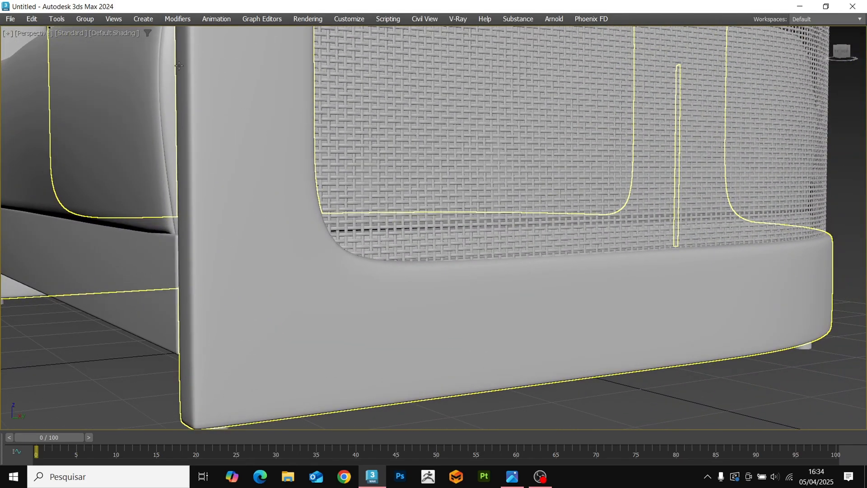
# Change the perspective view's shading from Default Shading to Clay and view the finished armchair as a whole.
pyautogui.click(114, 33)
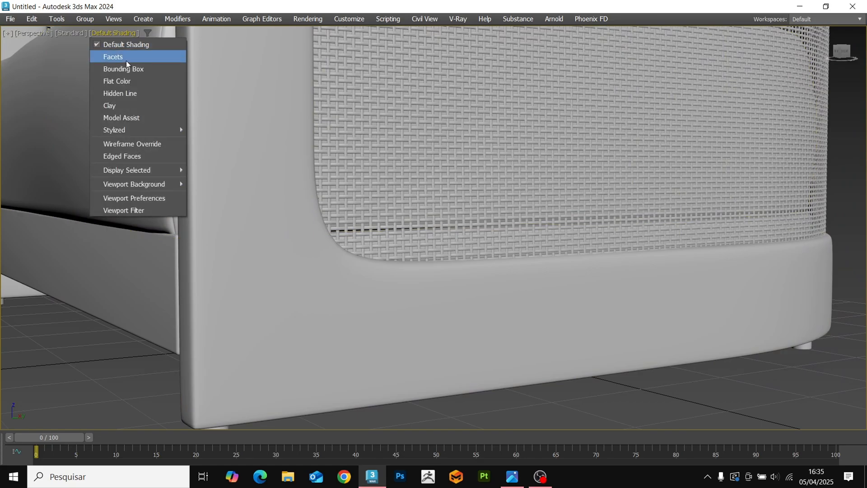
pyautogui.click(128, 107)
pyautogui.moveTo(740, 324); pyautogui.dragTo(668, 400, button='middle')
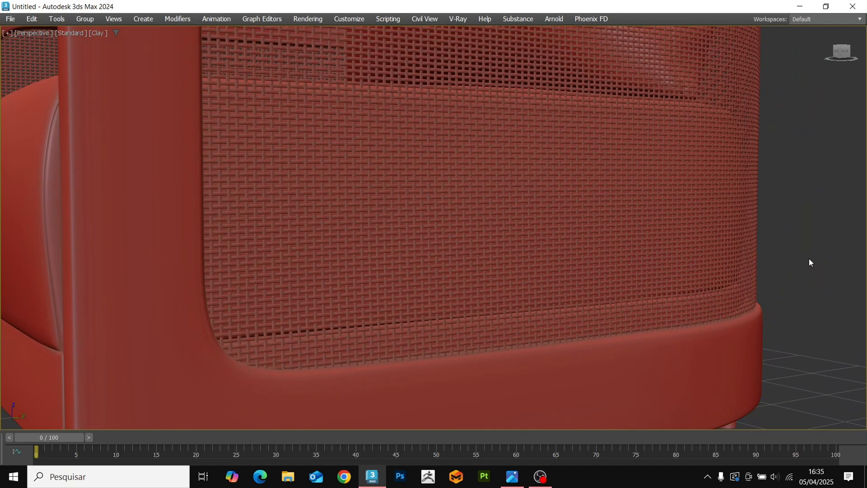
pyautogui.scroll(-8, 805, 267)
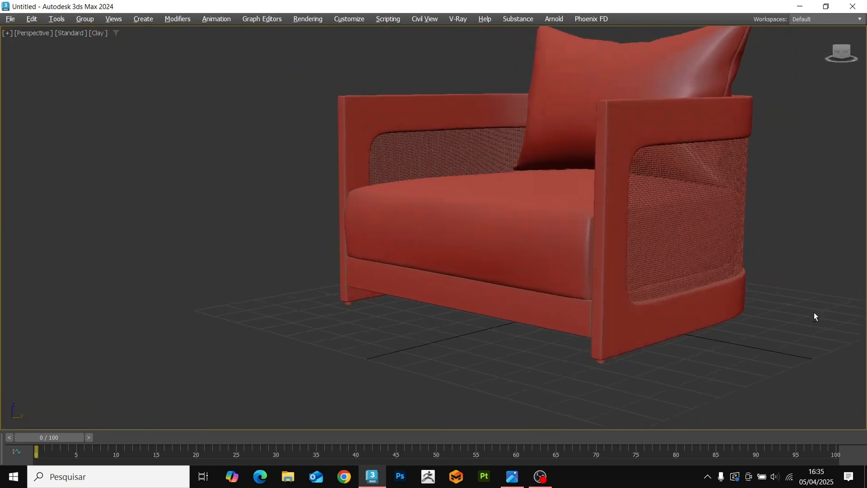